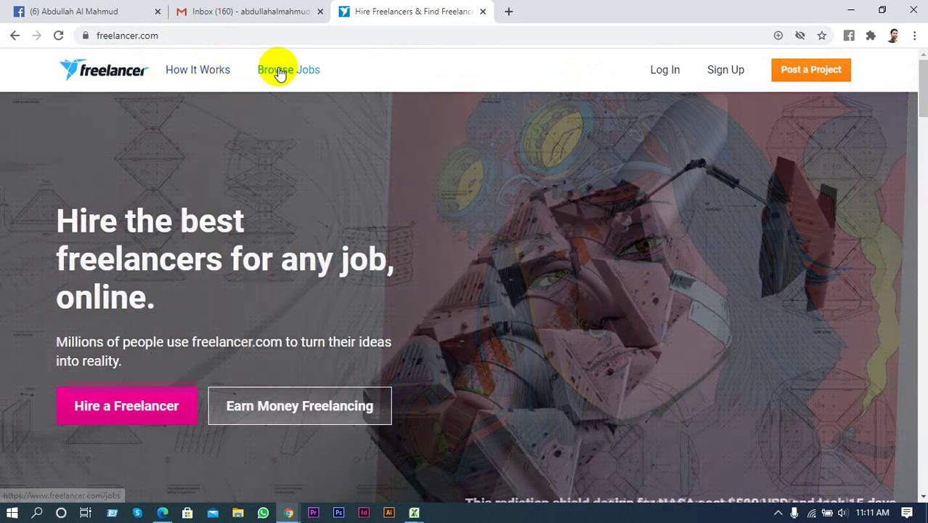
# Browse the job listings and search them for the keyword "Logo Design"
pyautogui.click(282, 71)
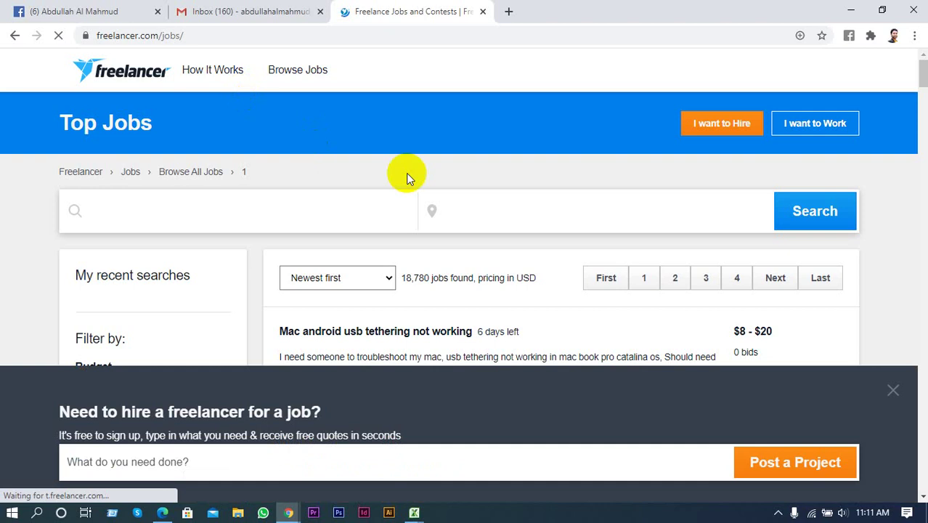
pyautogui.click(316, 228)
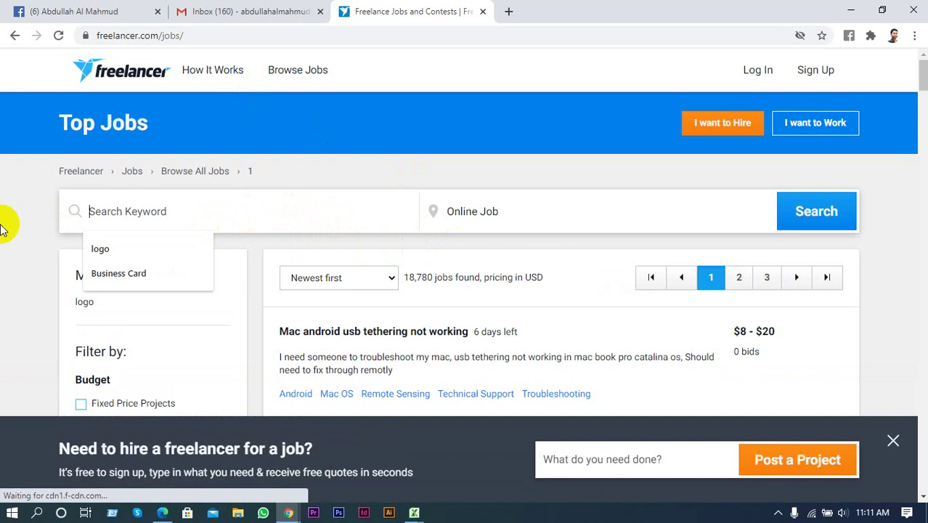
pyautogui.click(187, 208)
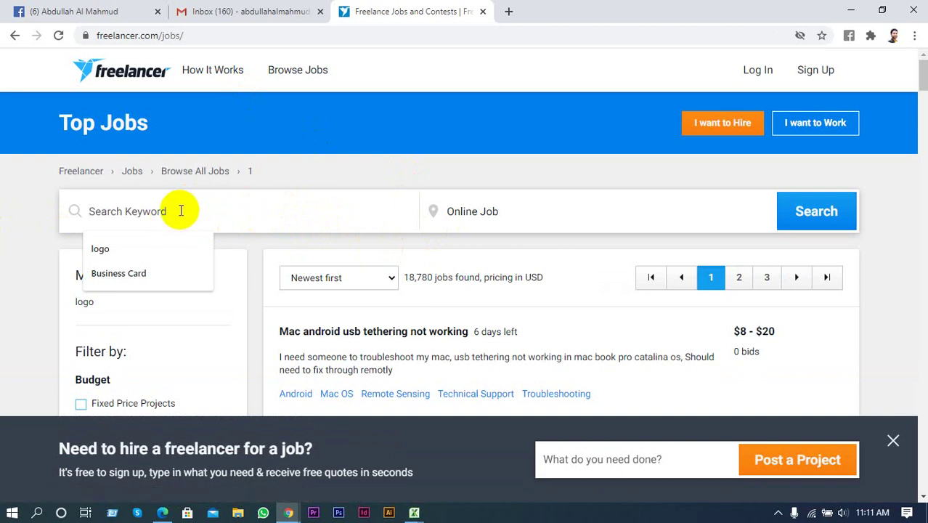
pyautogui.write('Logo Design')
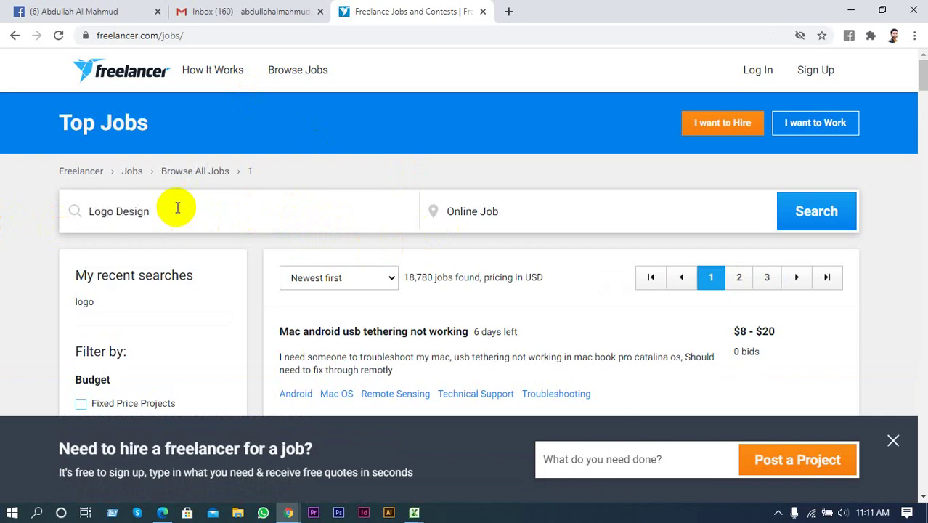
pyautogui.press('Return')
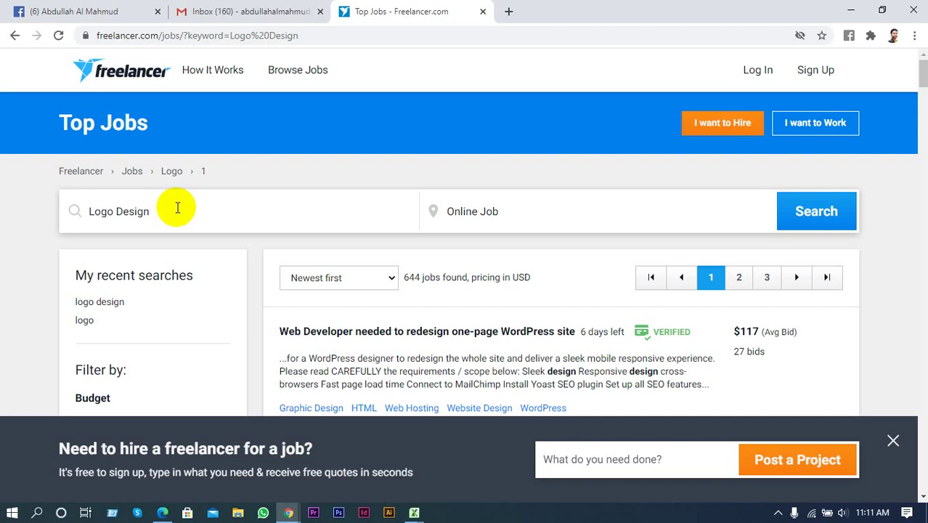
# Open the "Logo for my Lash Business" contest from the search results in a new tab
pyautogui.scroll(-3, 127, 172)
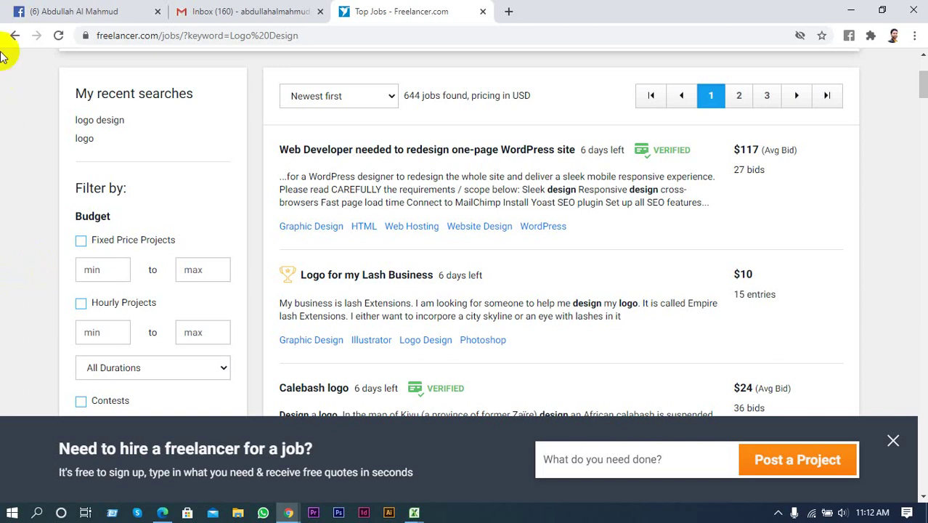
pyautogui.scroll(-1, 425, 333)
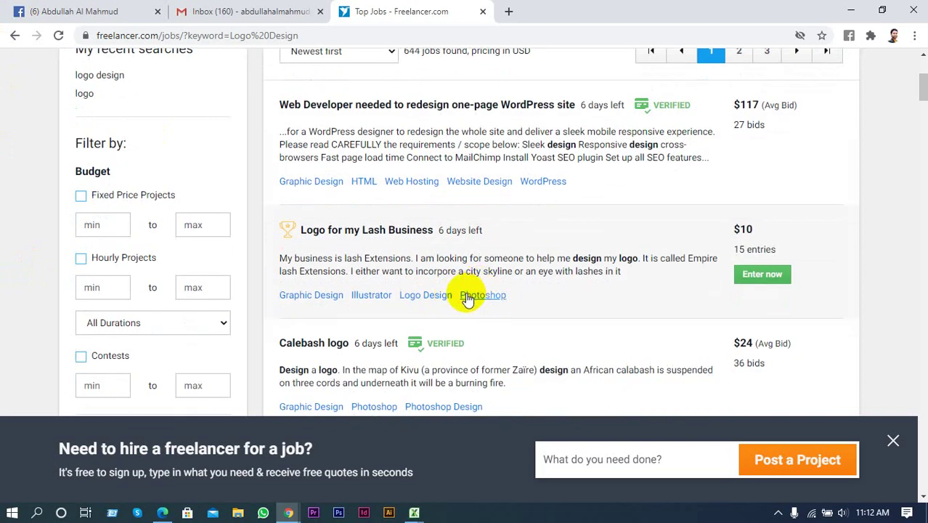
pyautogui.rightClick(381, 230)
pyautogui.click(390, 242)
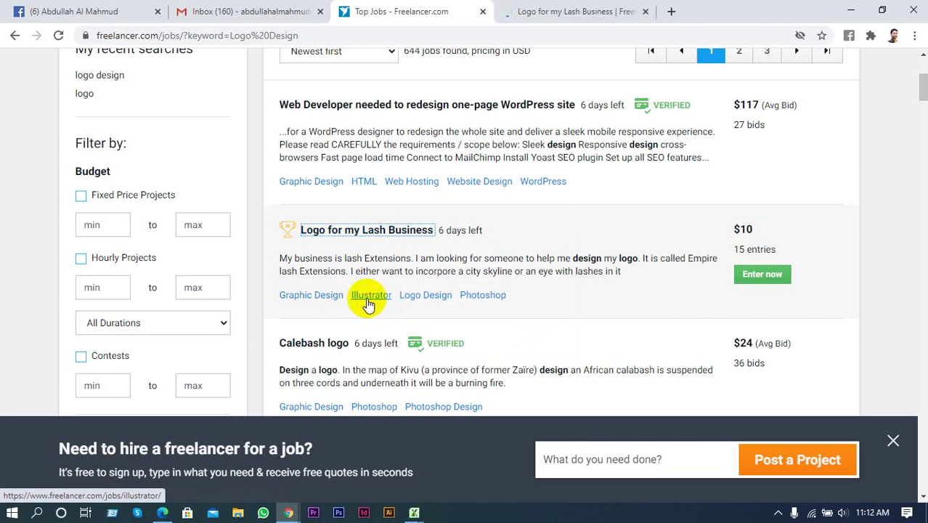
# Look through the Logo Design search results, comparing the listed contests and projects with their prizes, bids and entries
pyautogui.scroll(-2, 508, 319)
pyautogui.scroll(-3, 528, 327)
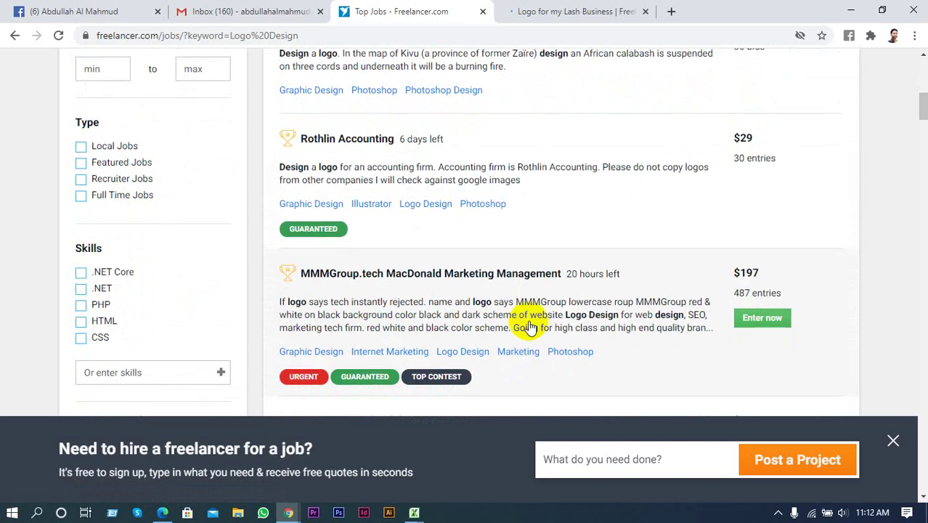
pyautogui.scroll(10, 537, 327)
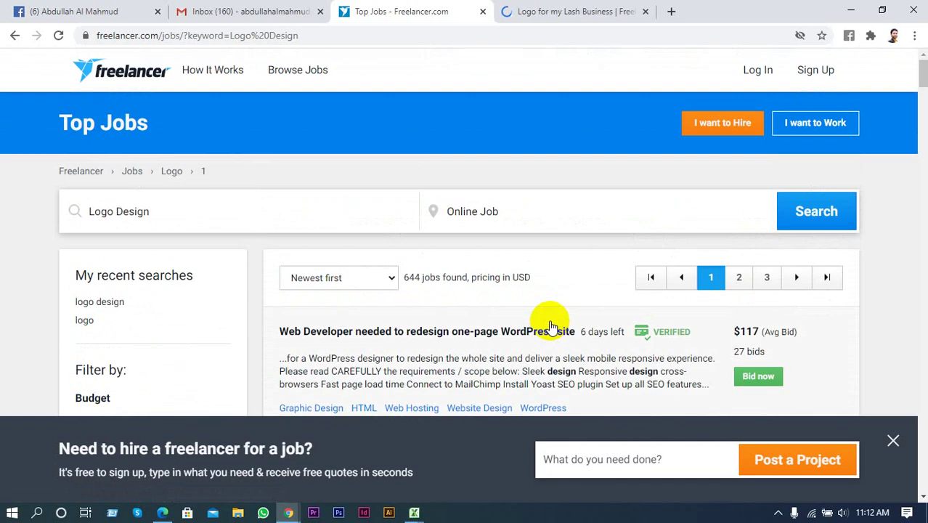
pyautogui.scroll(-5, 549, 324)
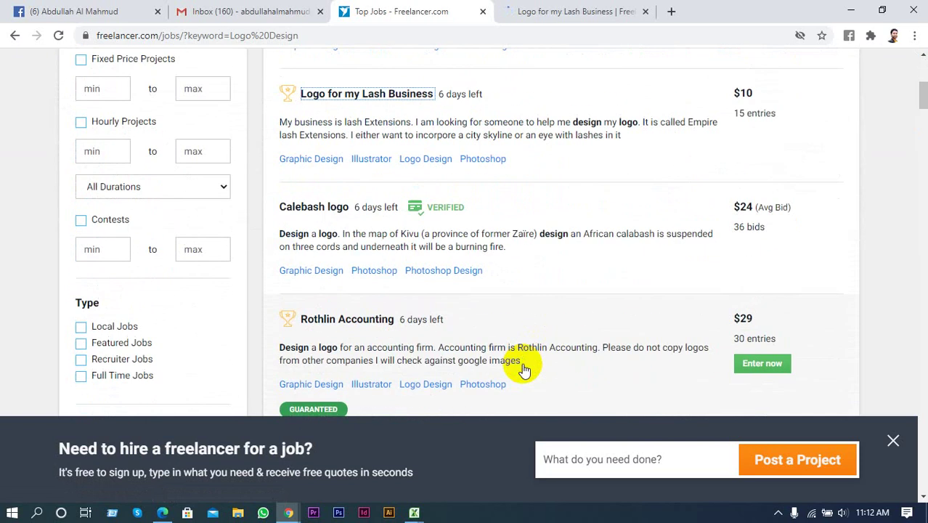
pyautogui.scroll(-1, 524, 370)
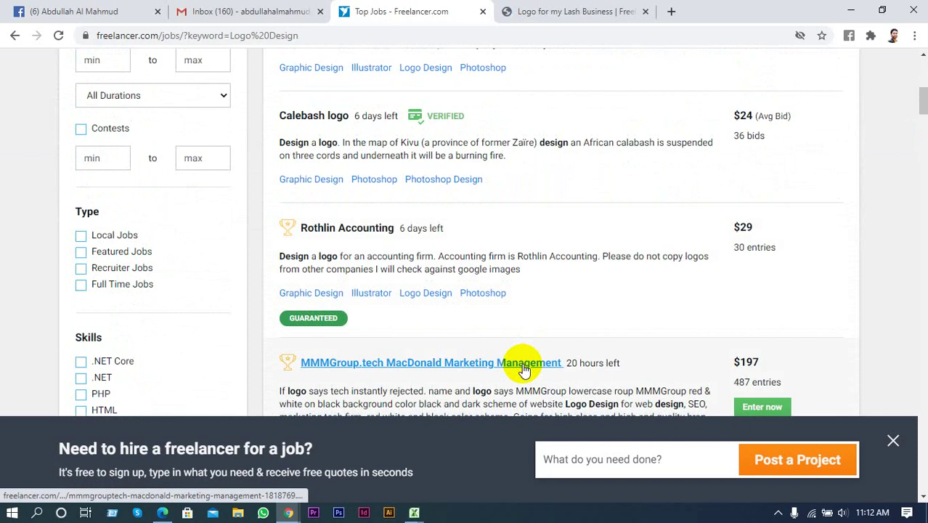
pyautogui.scroll(1, 524, 371)
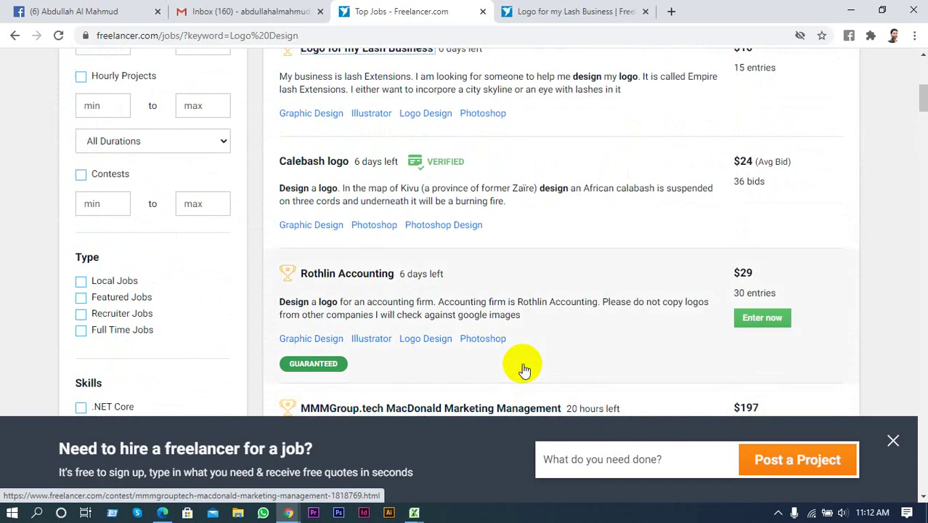
pyautogui.scroll(-1, 565, 327)
pyautogui.scroll(2, 566, 328)
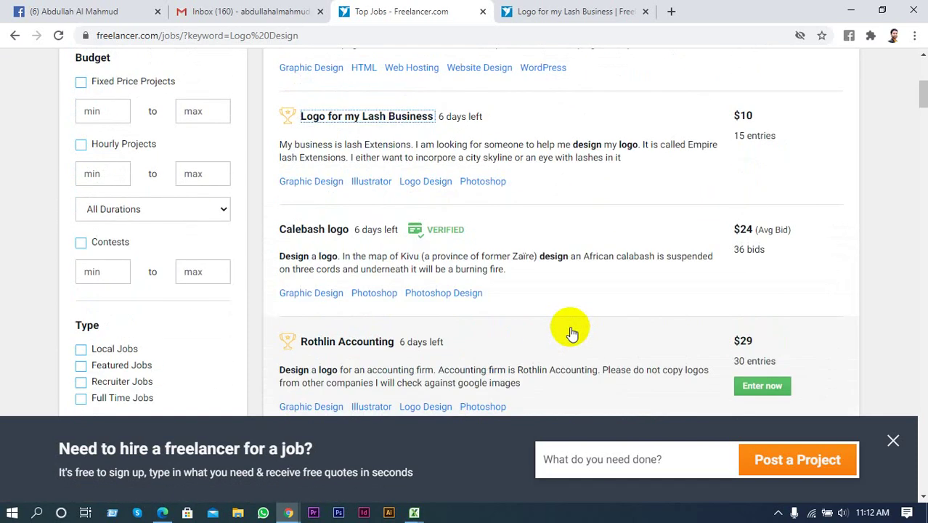
# Examine the "Logo for my Lash Business" contest page, including its prize, entries received, brief and recommended skills
pyautogui.click(509, 10)
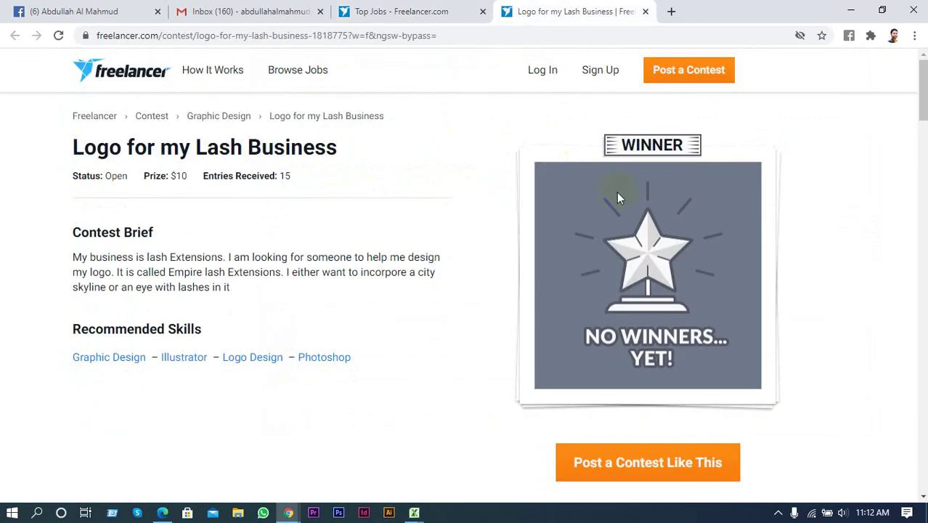
pyautogui.scroll(-2, 586, 221)
pyautogui.scroll(2, 583, 223)
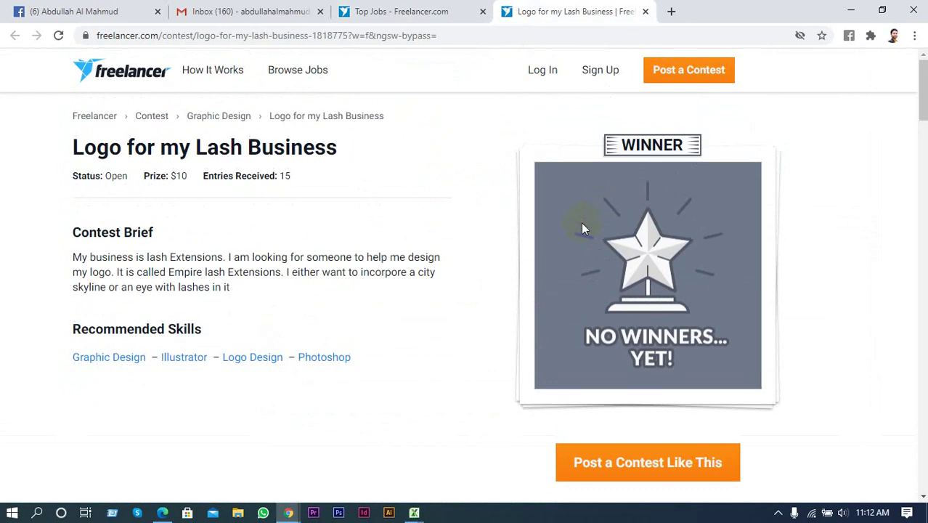
pyautogui.moveTo(237, 179); pyautogui.dragTo(280, 177)
pyautogui.click(282, 191)
pyautogui.scroll(-2, 236, 226)
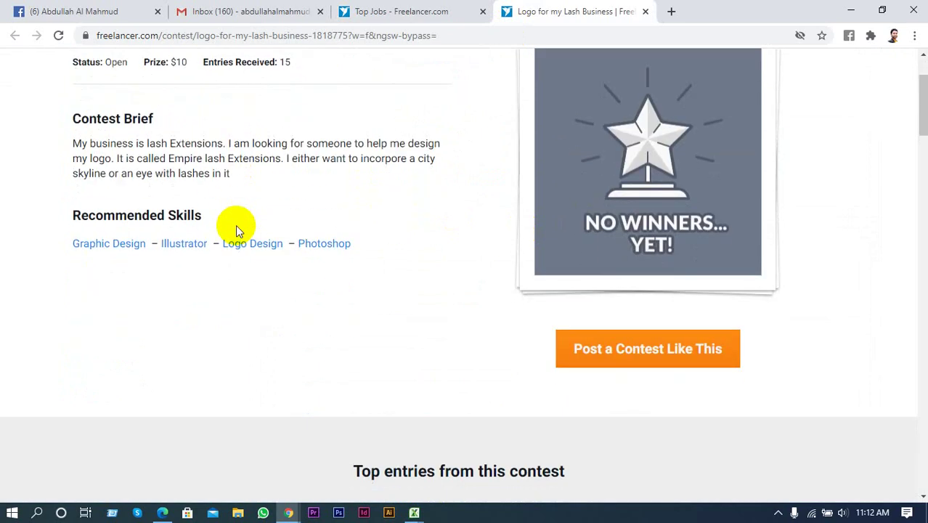
pyautogui.scroll(2, 235, 225)
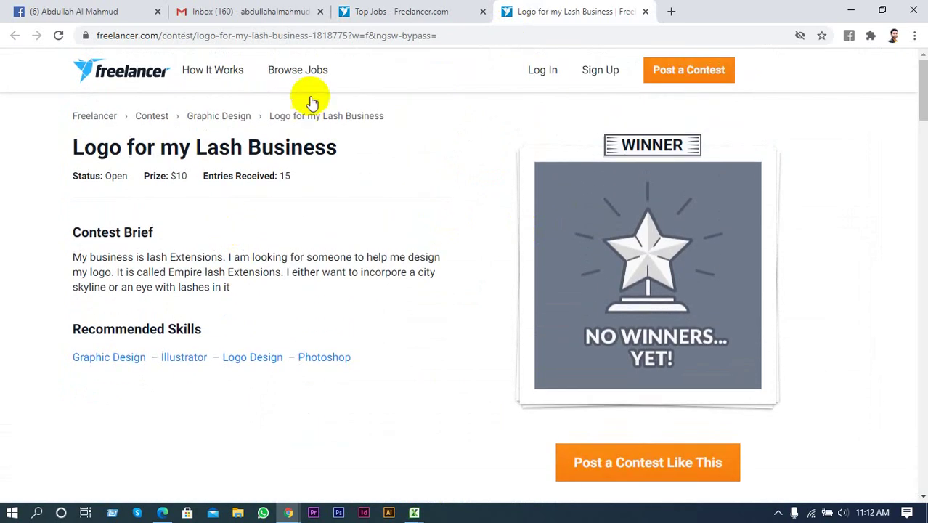
# Return to the Logo Design search results and open the "New logo for home design" contest
pyautogui.click(379, 13)
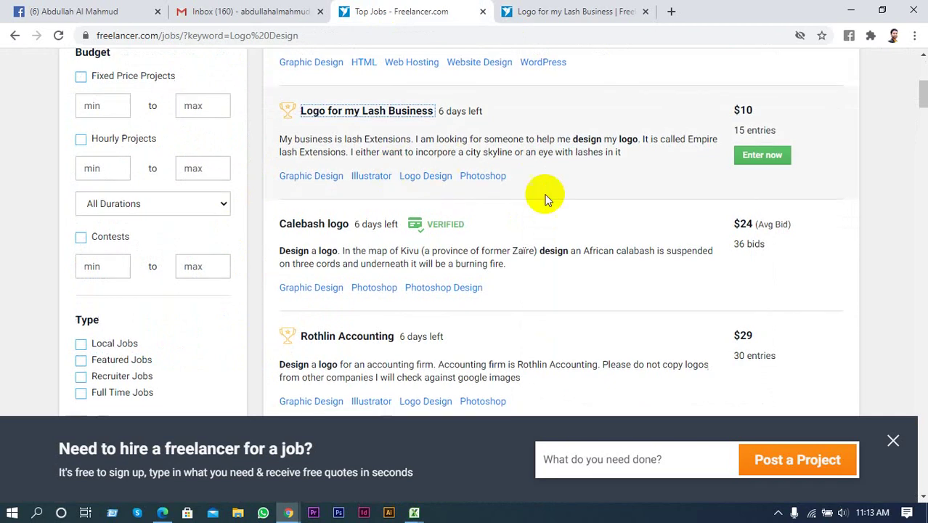
pyautogui.scroll(-4, 549, 203)
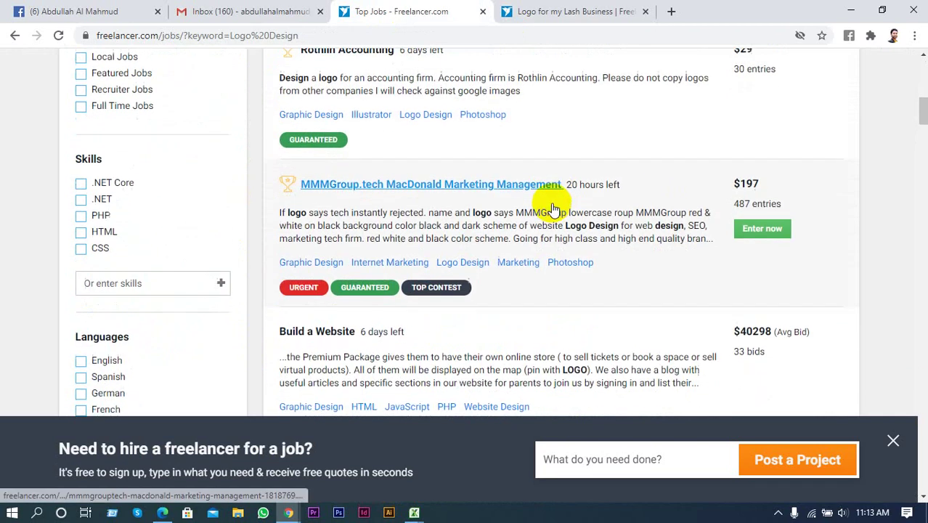
pyautogui.scroll(-3, 552, 211)
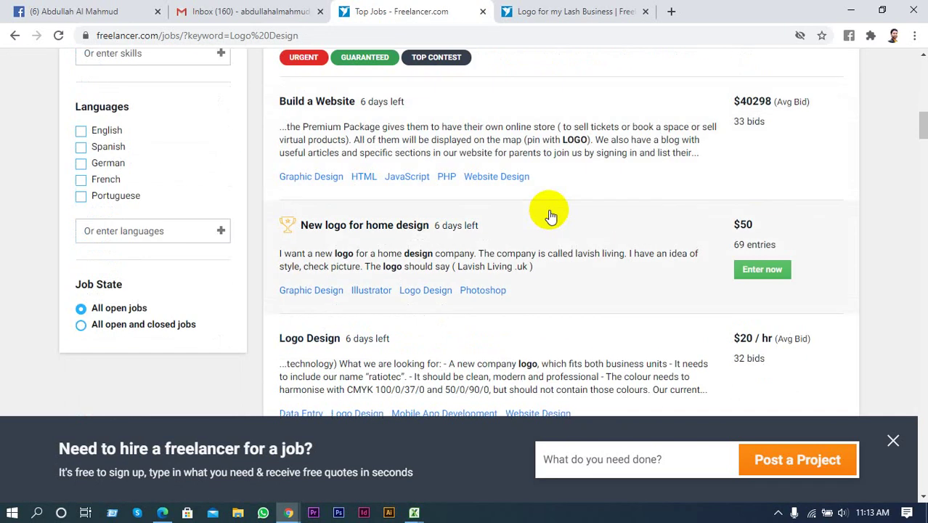
pyautogui.scroll(-1, 541, 217)
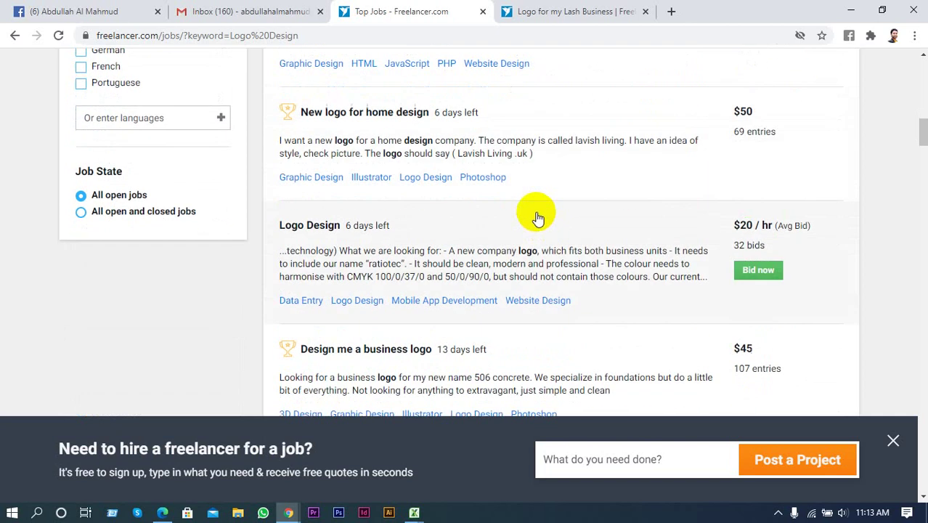
pyautogui.click(420, 119)
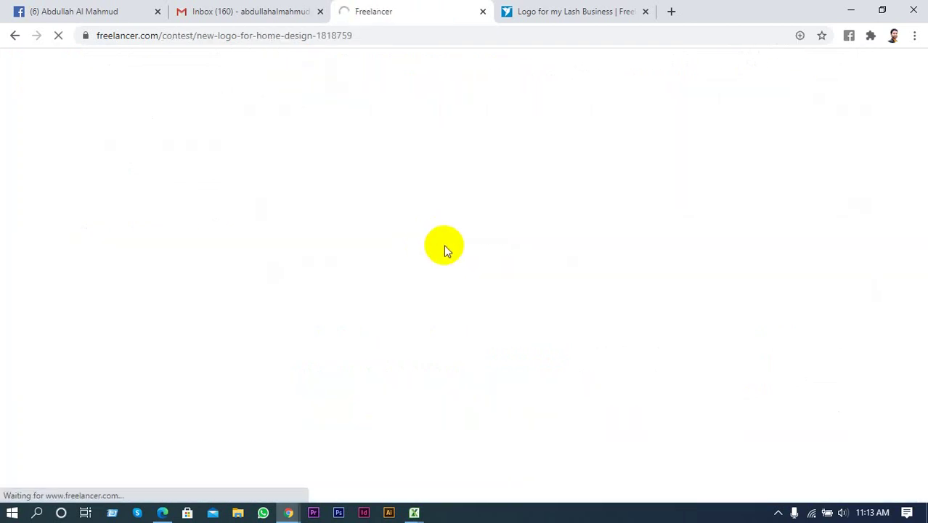
# Read the brief, prize and recommended skills of the "New logo for home design" contest
pyautogui.scroll(-1, 443, 244)
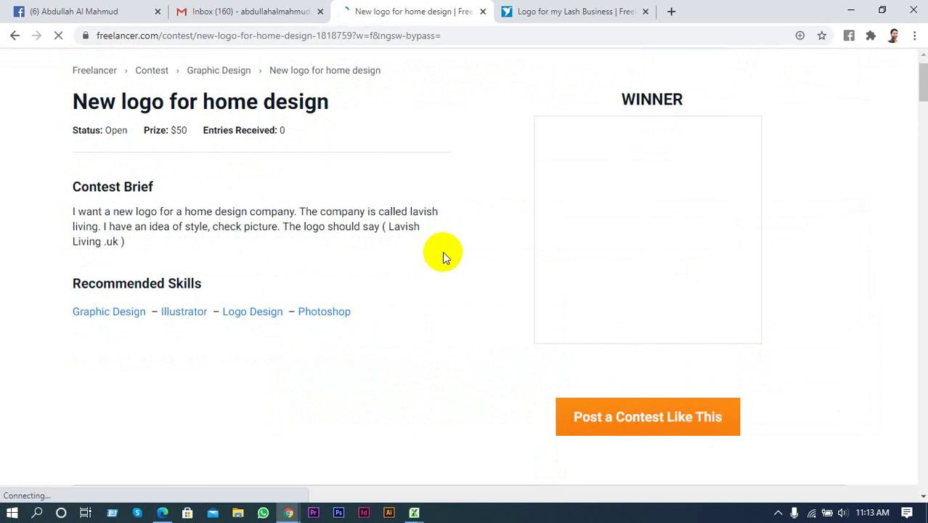
pyautogui.scroll(-1, 441, 255)
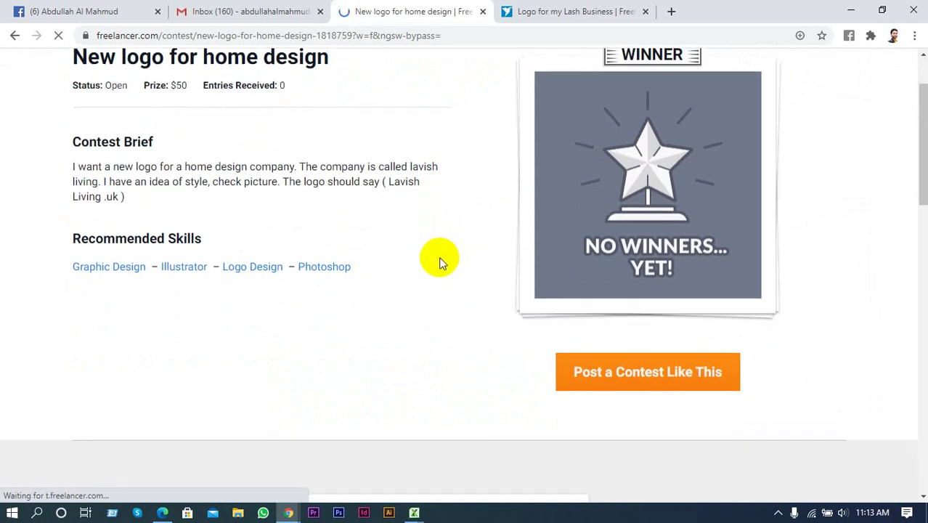
pyautogui.scroll(-1, 439, 261)
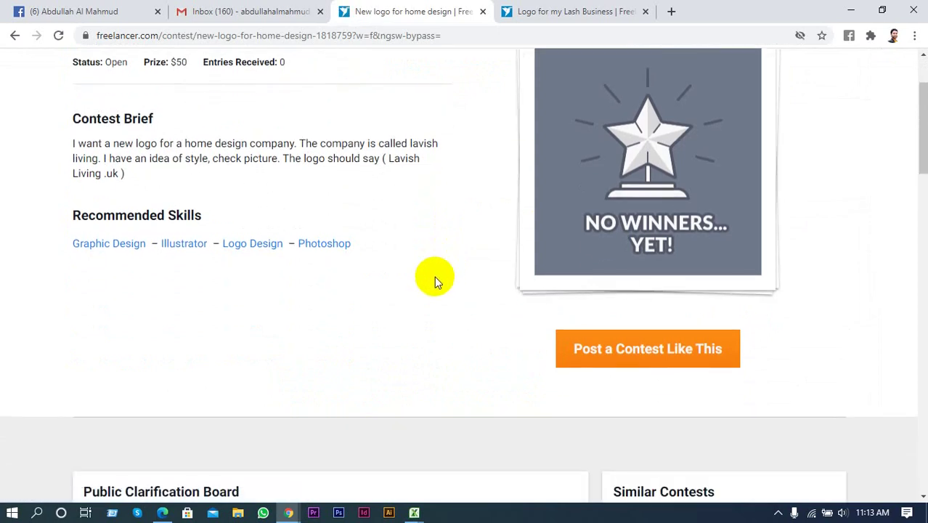
pyautogui.scroll(-1, 434, 281)
pyautogui.scroll(4, 430, 246)
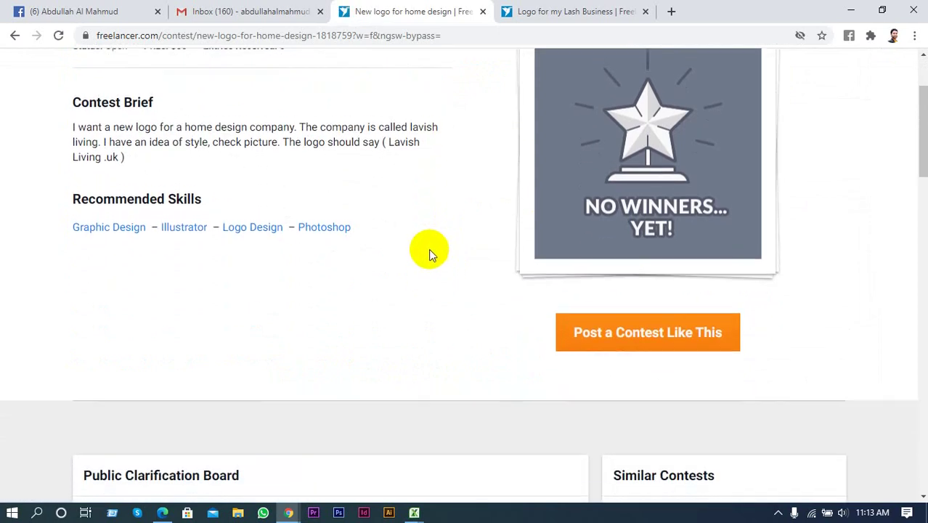
pyautogui.click(97, 14)
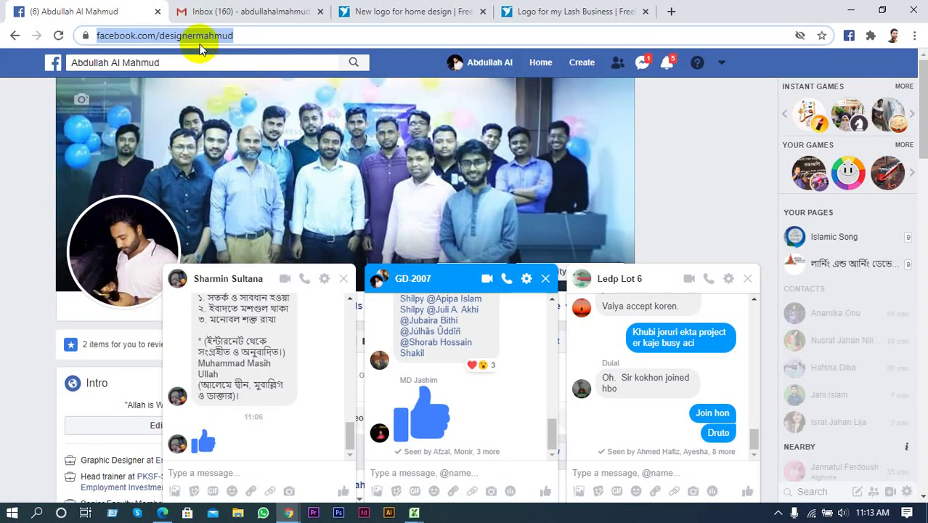
pyautogui.click(240, 12)
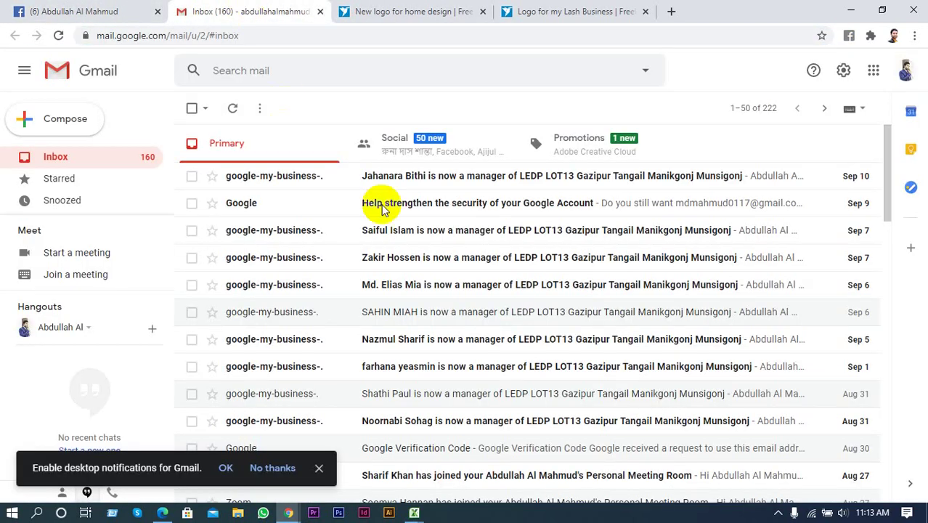
pyautogui.scroll(-1, 407, 225)
pyautogui.click(370, 16)
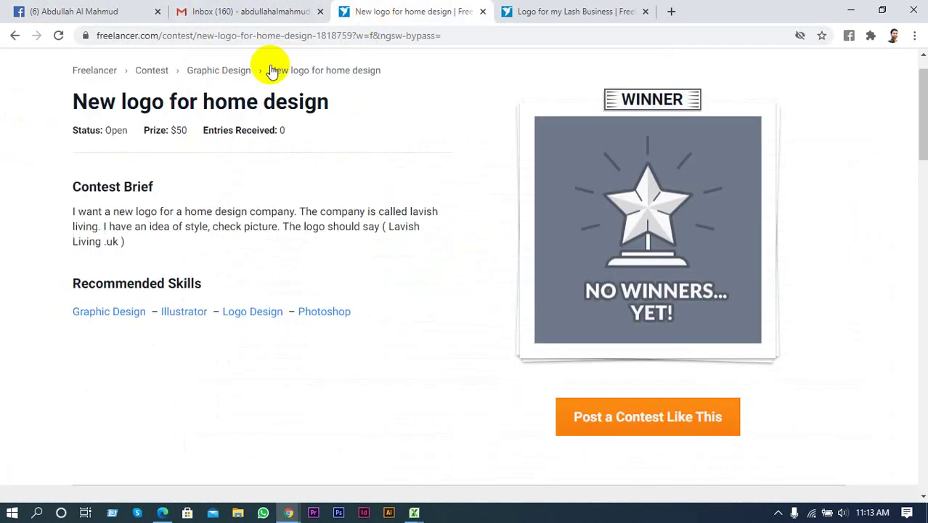
# Go back from the contest page to the job listings and look through them as far as the "Logo needed" contest
pyautogui.click(13, 35)
pyautogui.scroll(-5, 423, 353)
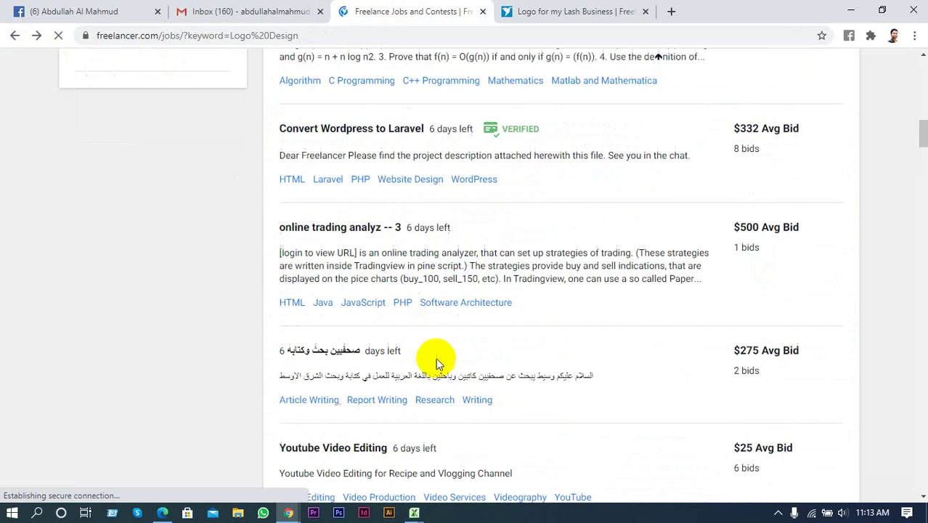
pyautogui.scroll(-5, 440, 361)
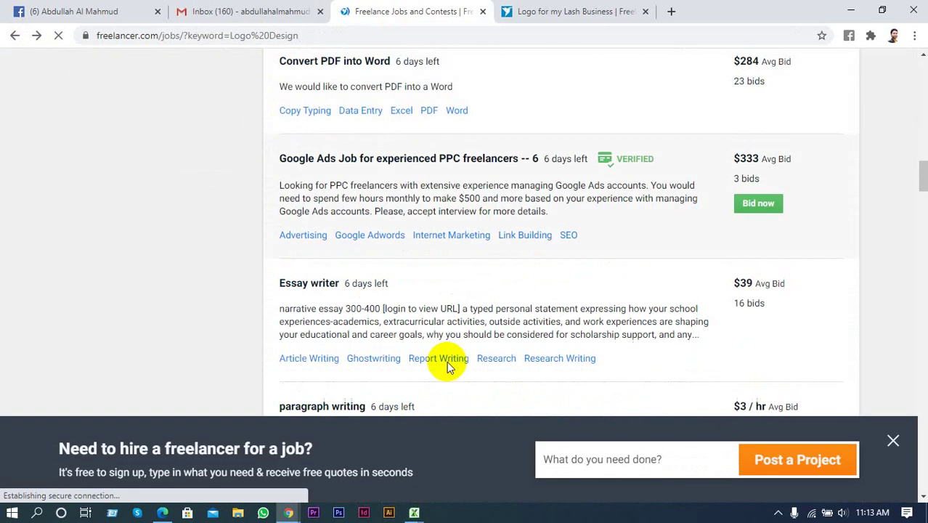
pyautogui.scroll(-3, 446, 372)
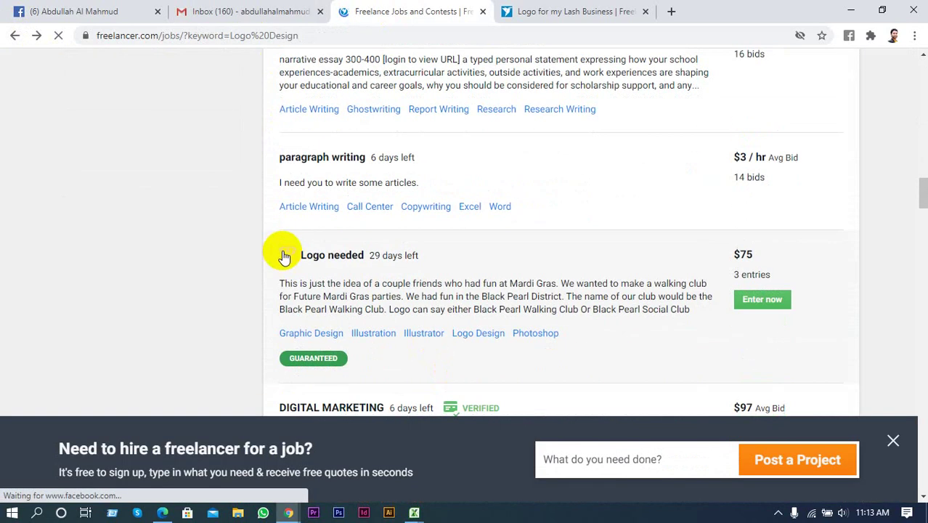
pyautogui.rightClick(328, 257)
pyautogui.click(160, 267)
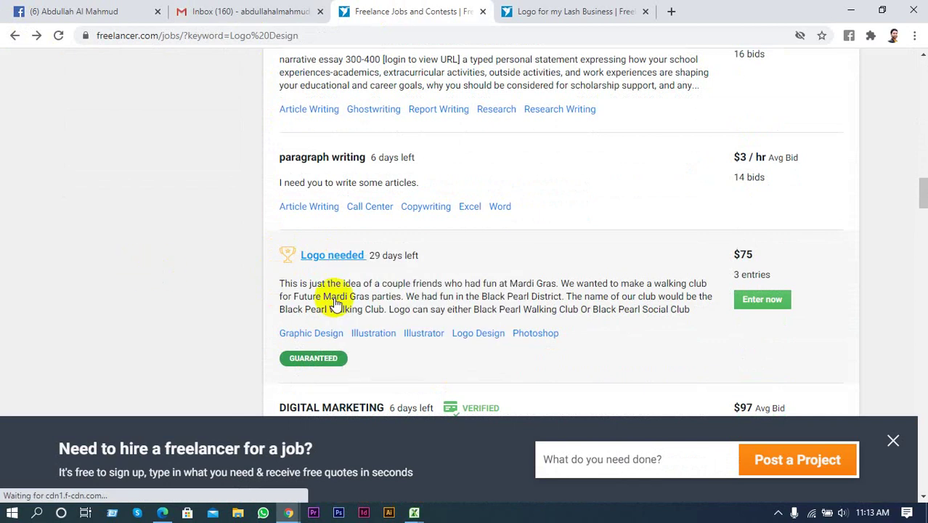
pyautogui.scroll(-2, 357, 311)
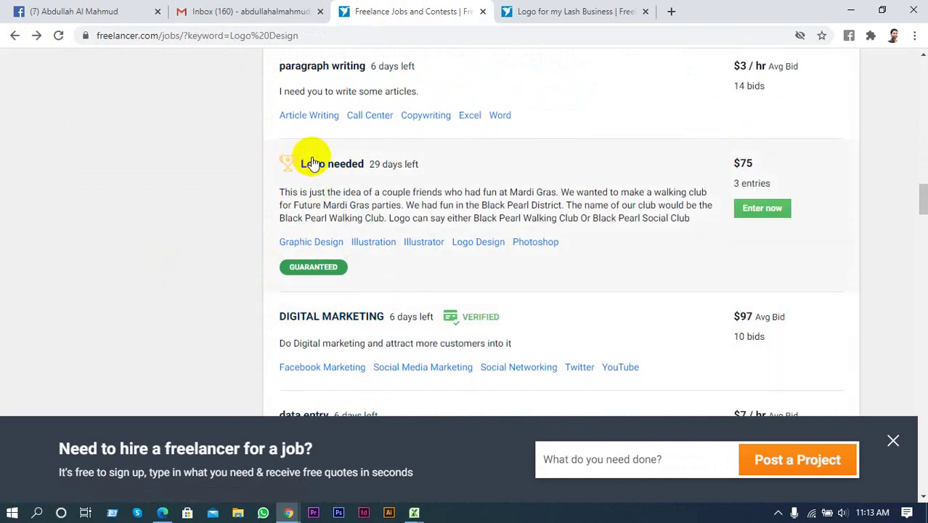
# Look through the job listings that follow the "Logo needed" contest and return to that contest's entry
pyautogui.scroll(-2, 356, 312)
pyautogui.scroll(-5, 377, 341)
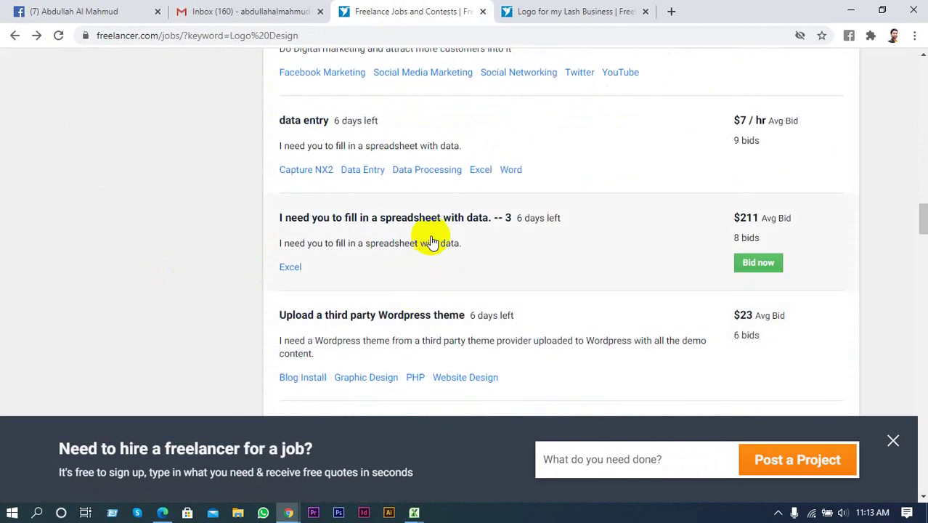
pyautogui.scroll(4, 545, 197)
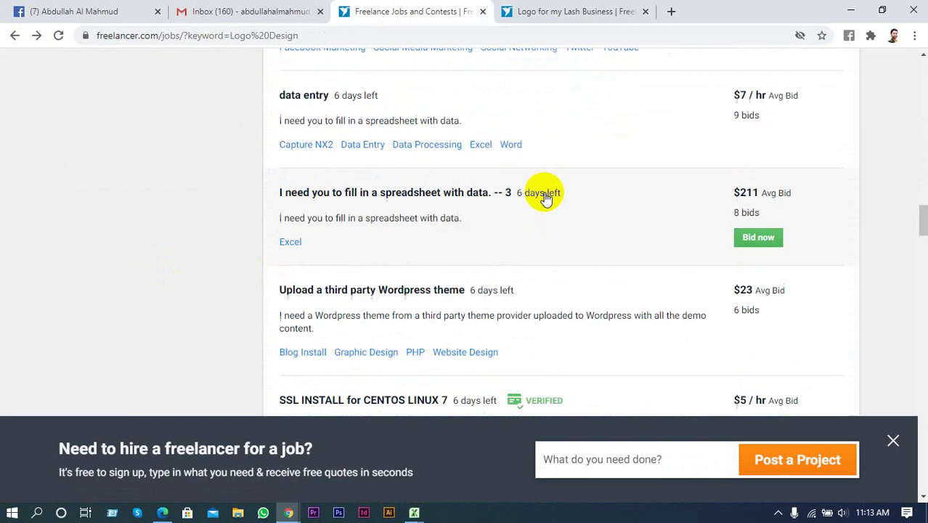
pyautogui.scroll(-6, 431, 244)
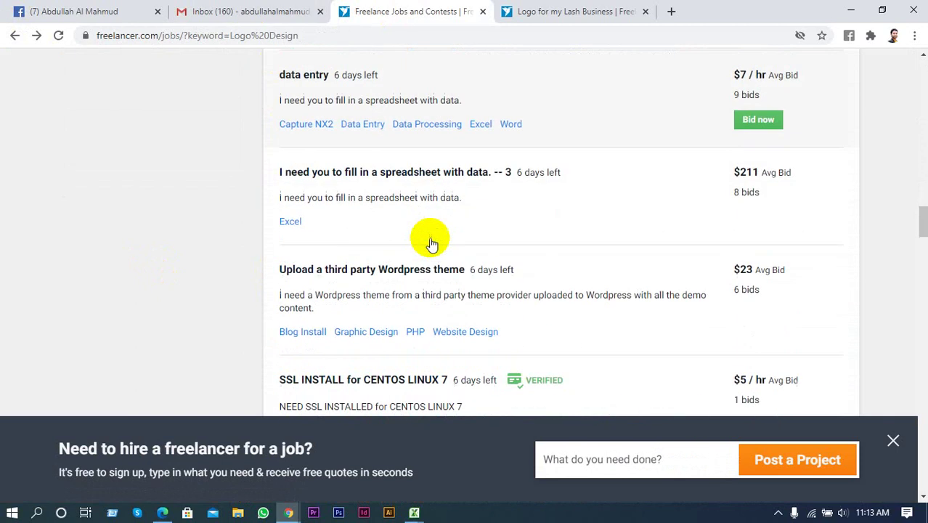
pyautogui.scroll(-6, 431, 244)
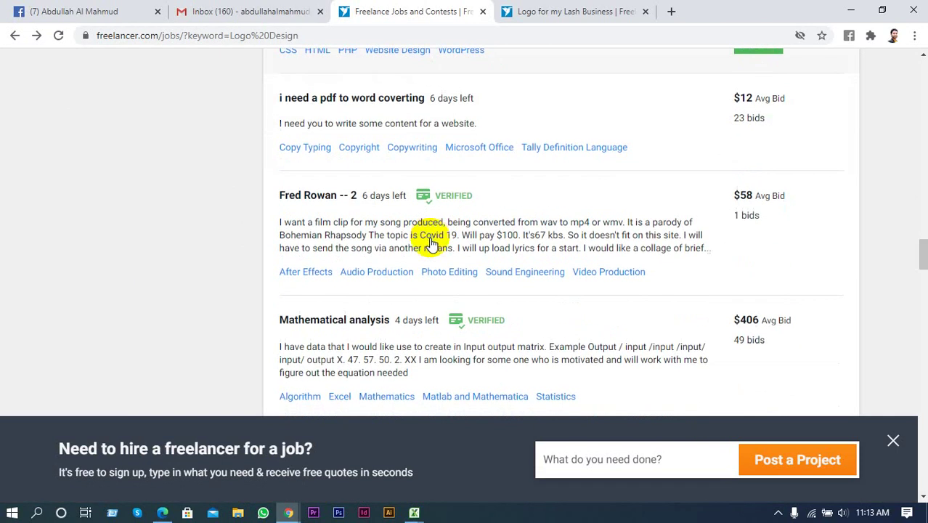
pyautogui.scroll(-1, 430, 244)
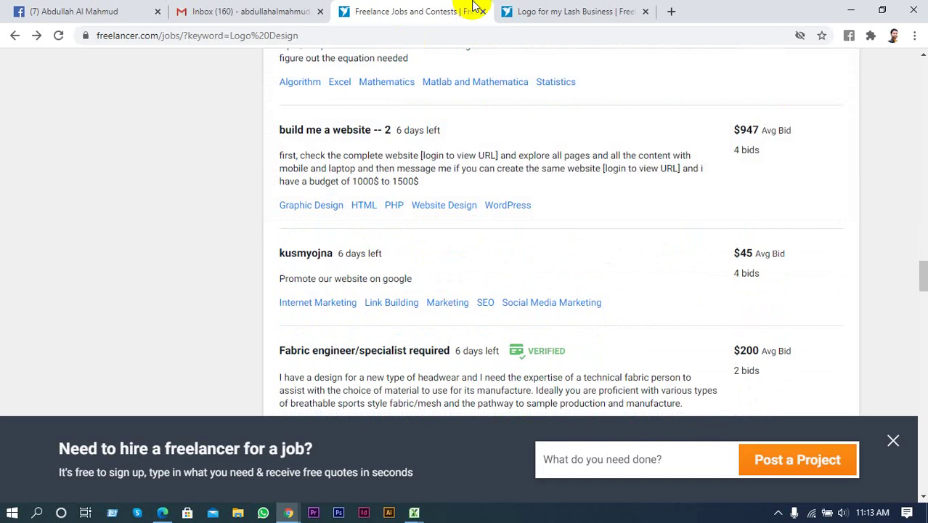
pyautogui.scroll(1, 469, 199)
pyautogui.scroll(2, 314, 147)
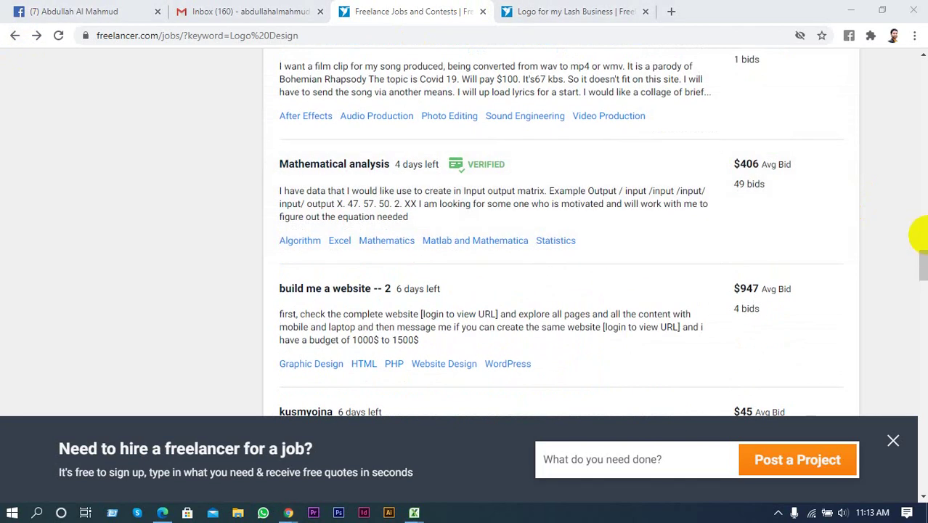
pyautogui.moveTo(924, 256); pyautogui.dragTo(920, 190)
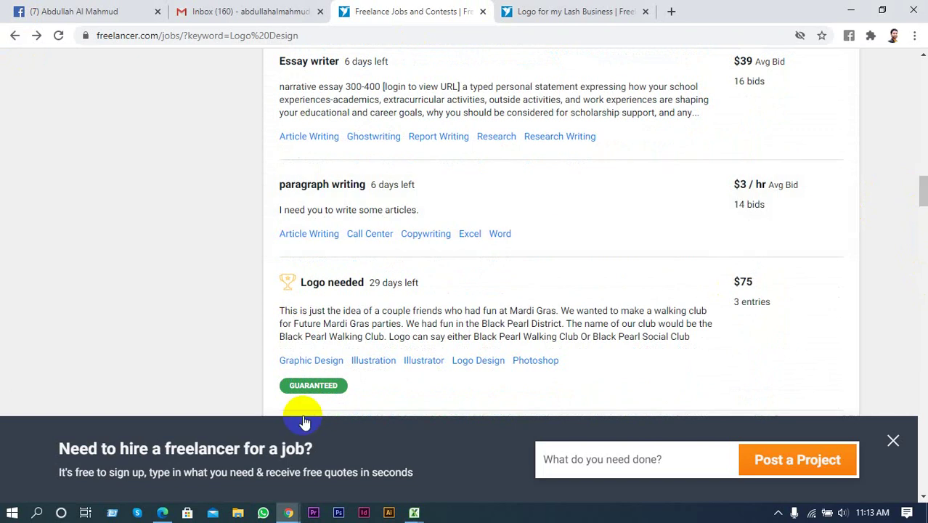
# Open the "Logo needed" contest in a separate browser tab and switch to it
pyautogui.rightClick(327, 289)
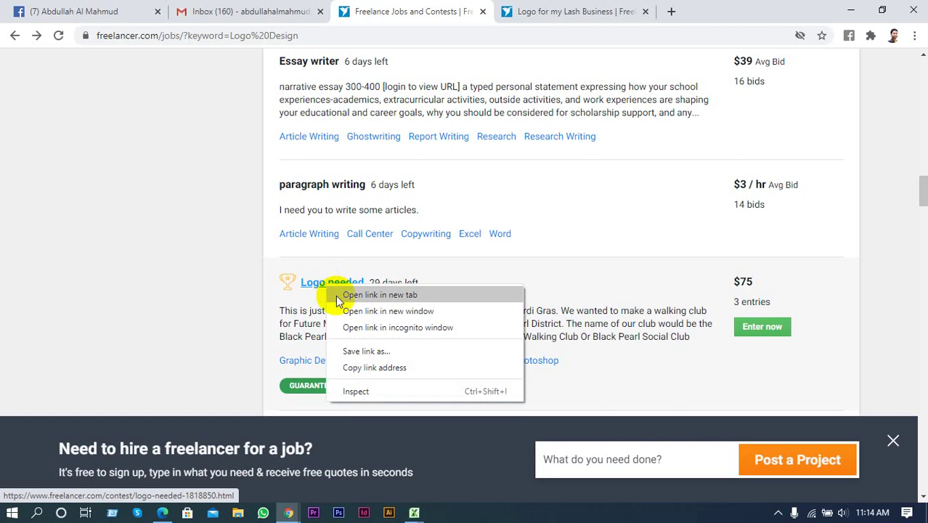
pyautogui.click(336, 295)
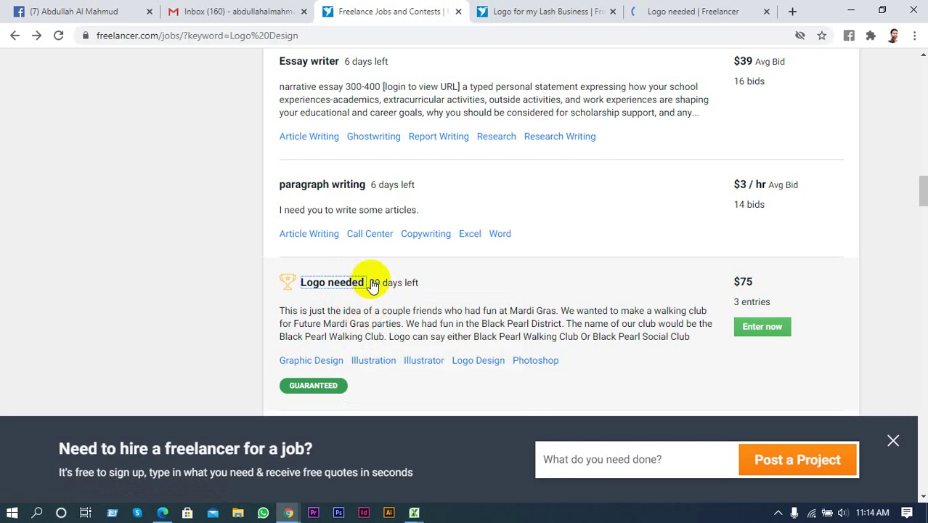
pyautogui.click(636, 9)
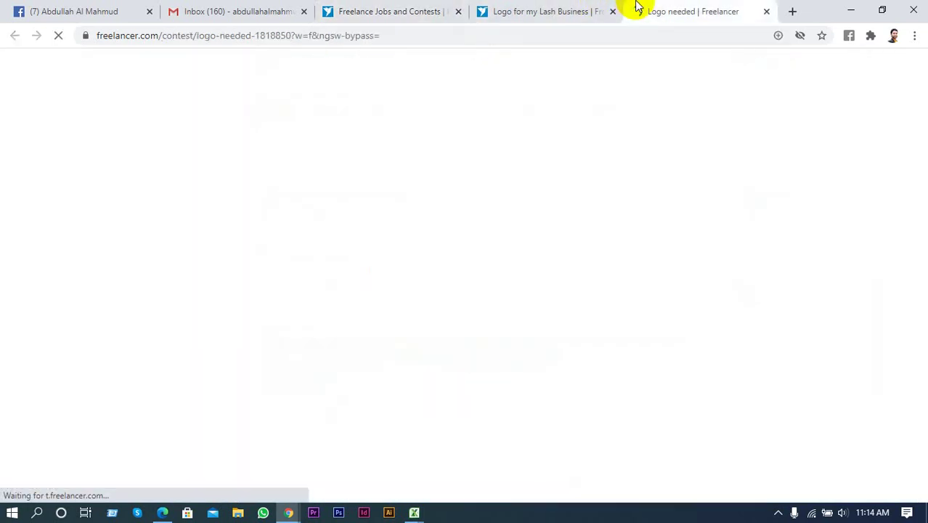
# Check the Google Meet call window and return to the "Logo needed" contest page
pyautogui.click(541, 14)
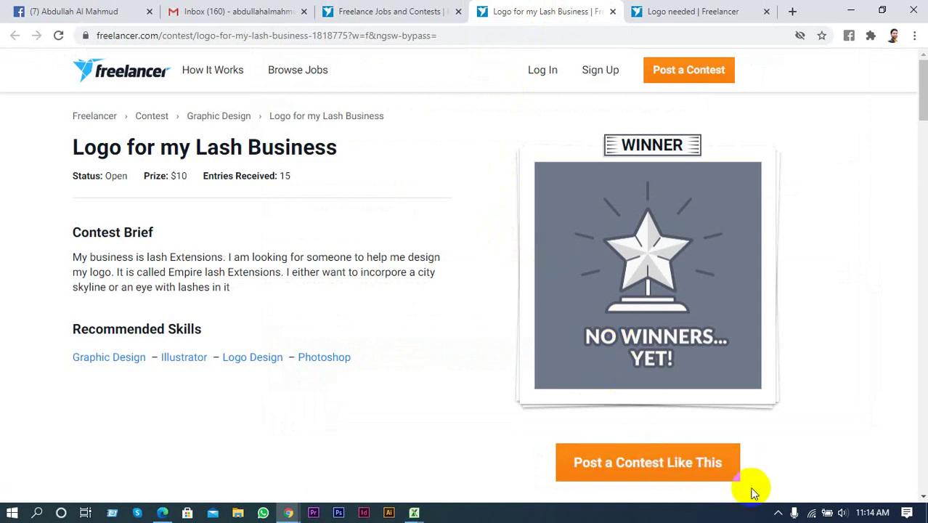
pyautogui.click(777, 513)
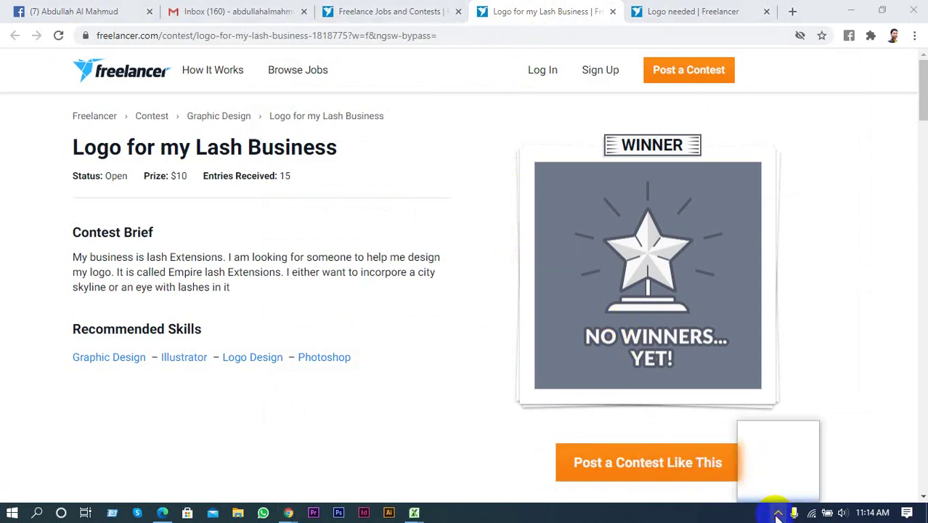
pyautogui.click(776, 480)
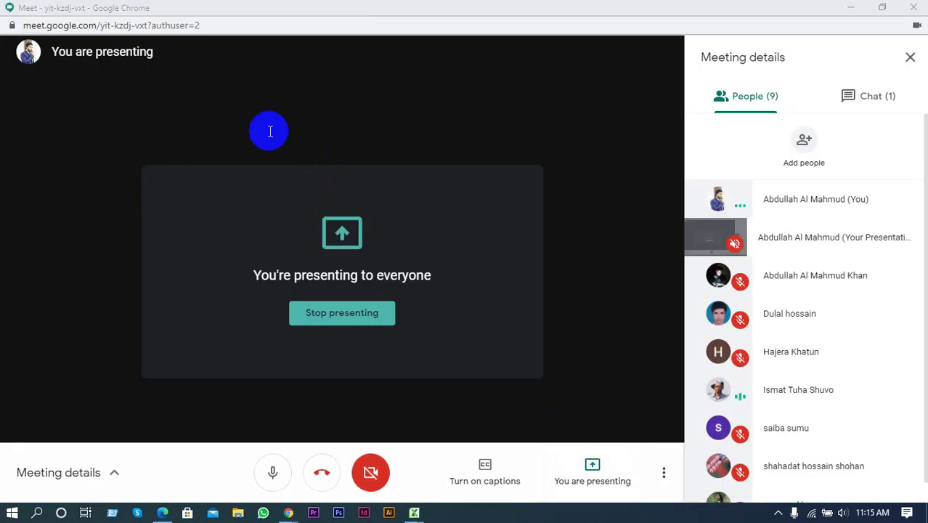
pyautogui.click(842, 7)
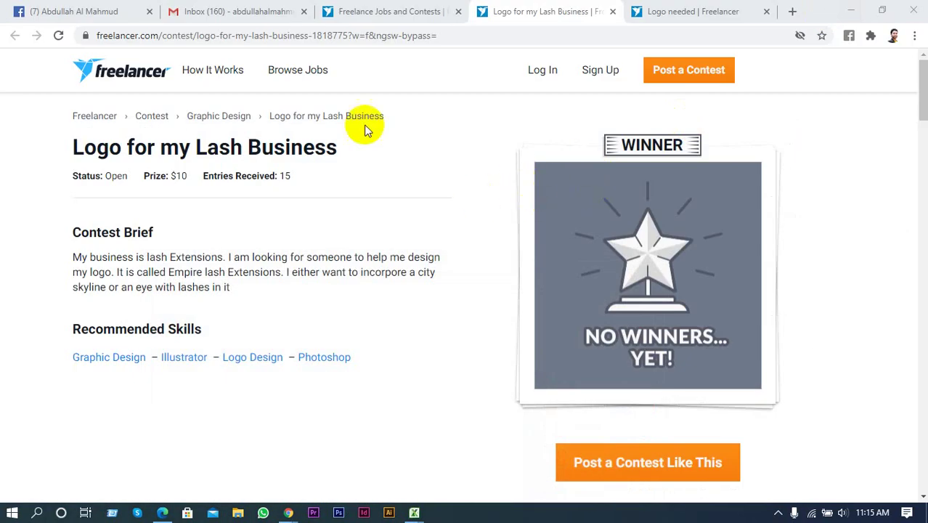
pyautogui.click(672, 13)
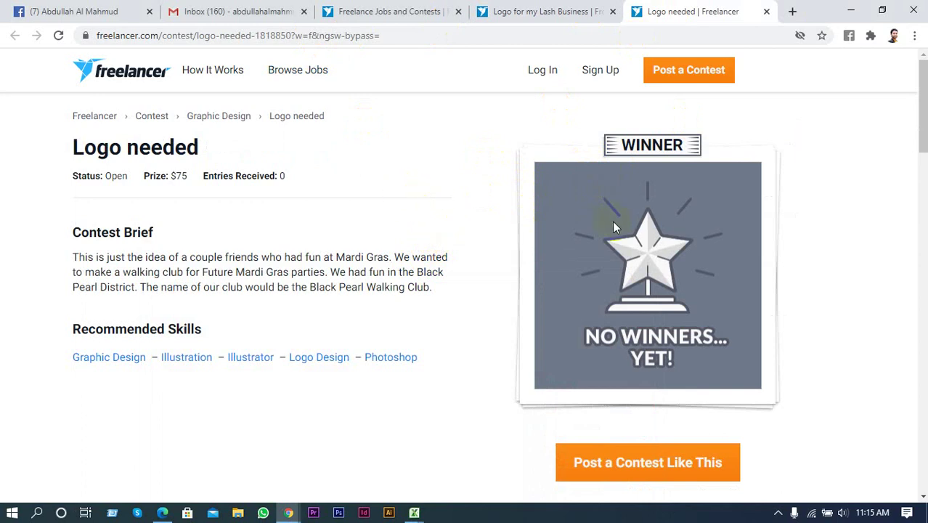
# Load GraphicRiver's spa flyer templates page in place of the contest and close the other Freelancer pages
pyautogui.click(438, 35)
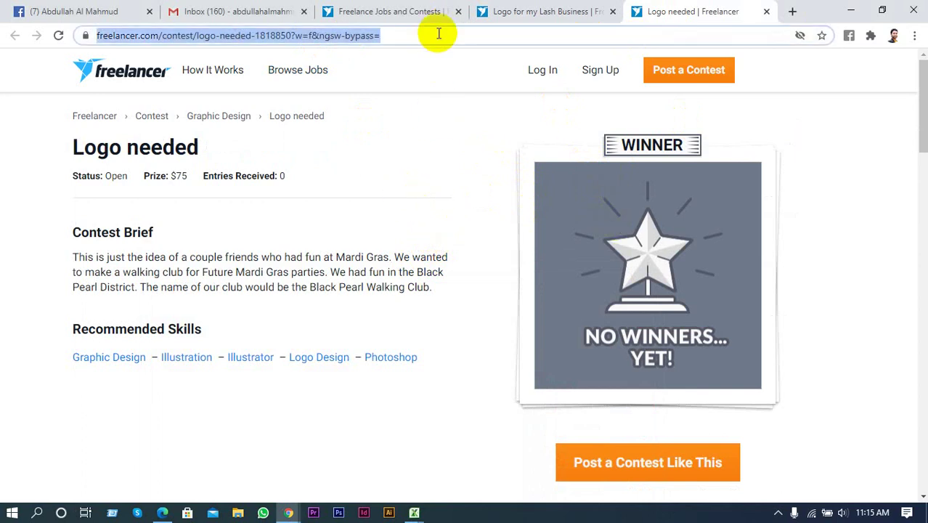
pyautogui.write('gra')
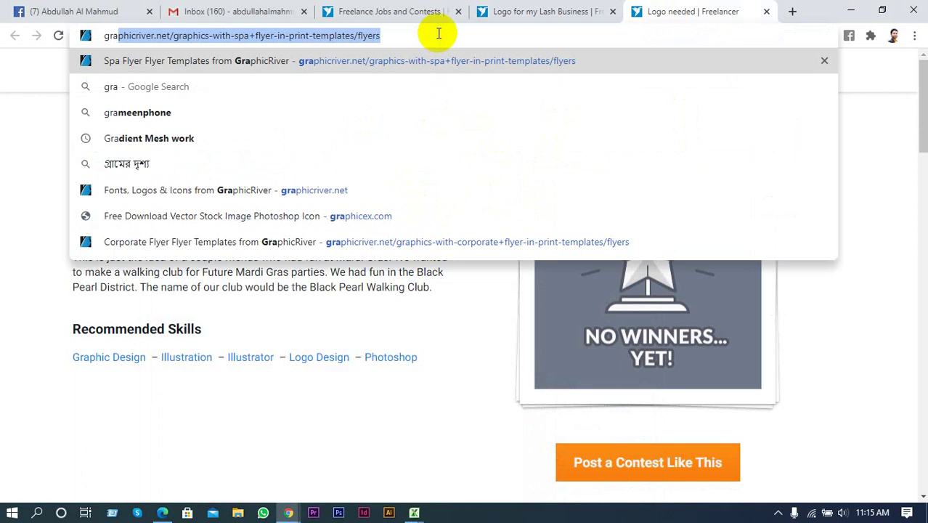
pyautogui.press('Return')
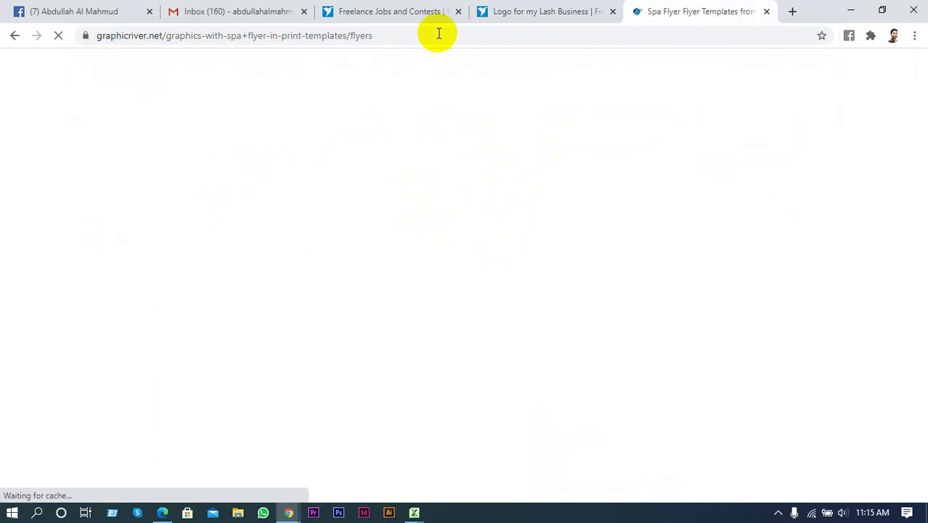
pyautogui.click(613, 13)
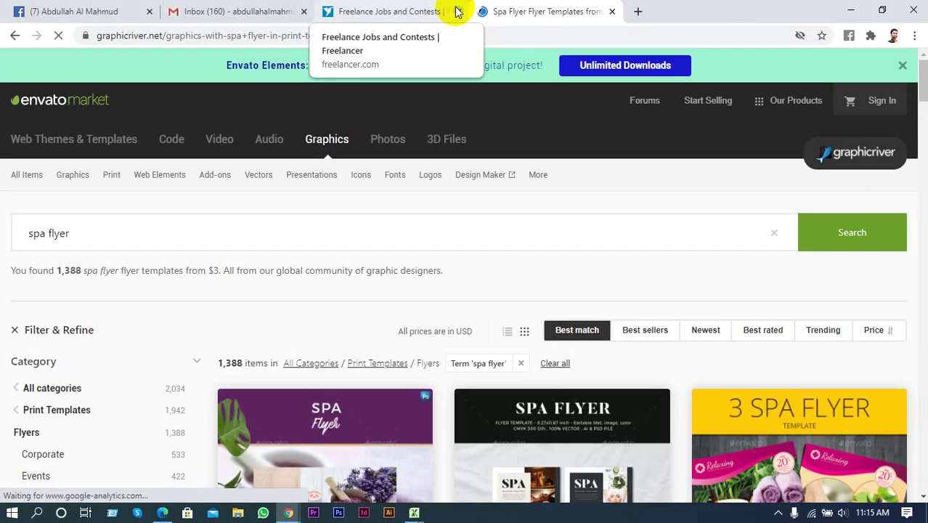
pyautogui.click(455, 10)
pyautogui.click(458, 11)
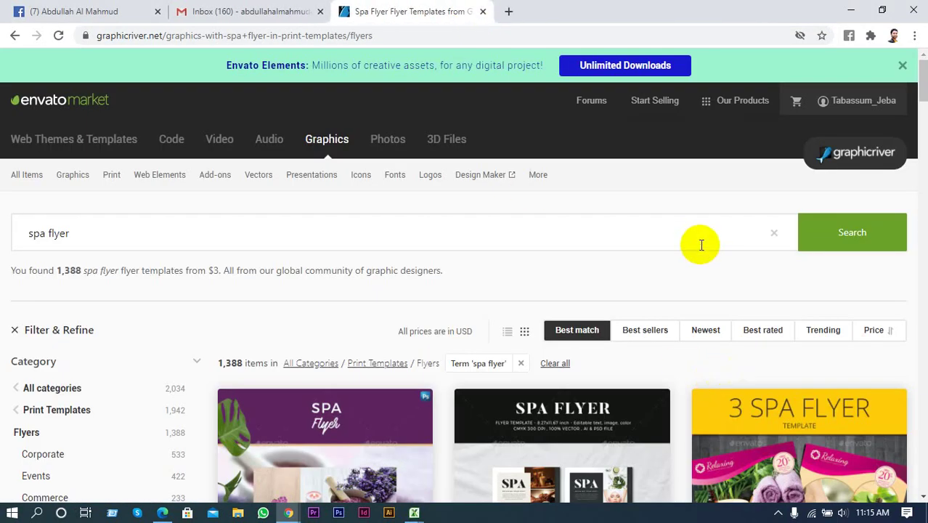
# Go to Envato's Start Selling page and begin the "Become an Envato Author today" sign-up
pyautogui.scroll(-1, 698, 218)
pyautogui.scroll(-1, 676, 209)
pyautogui.scroll(1, 650, 212)
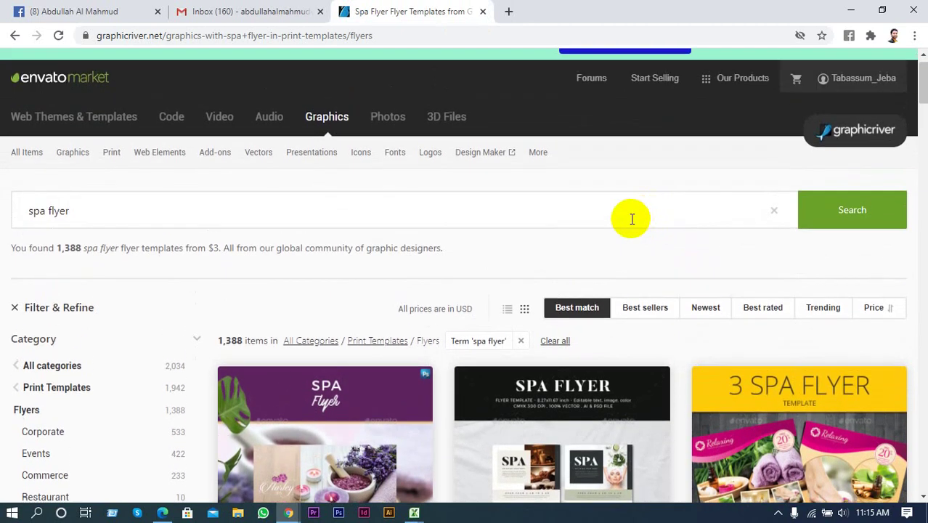
pyautogui.click(822, 78)
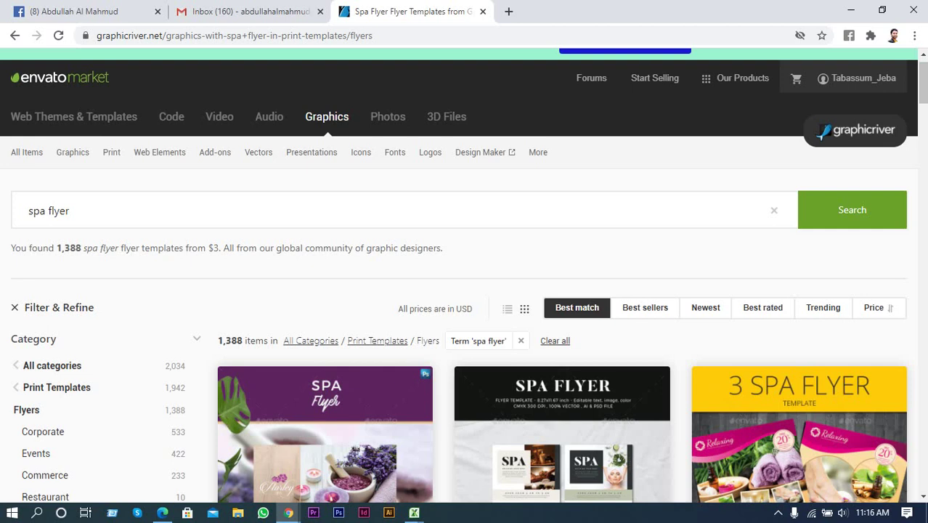
pyautogui.click(651, 85)
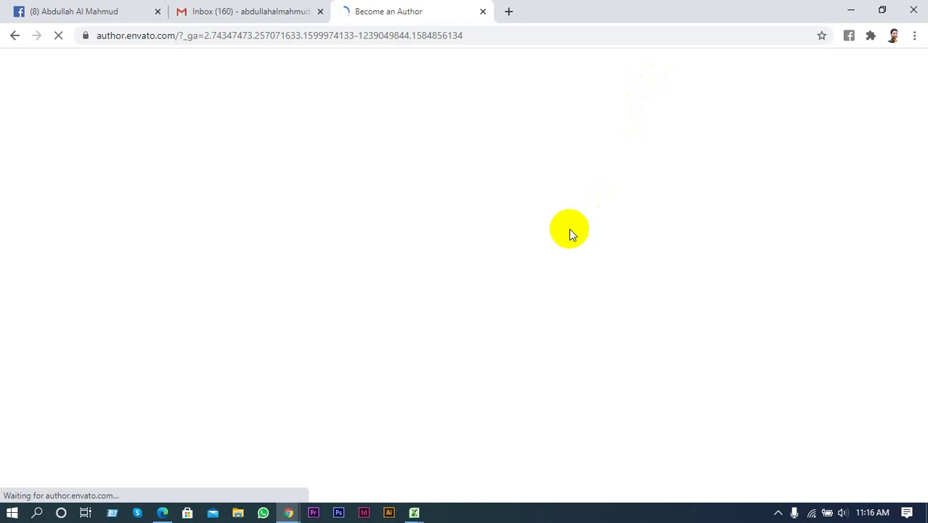
pyautogui.scroll(-1, 323, 388)
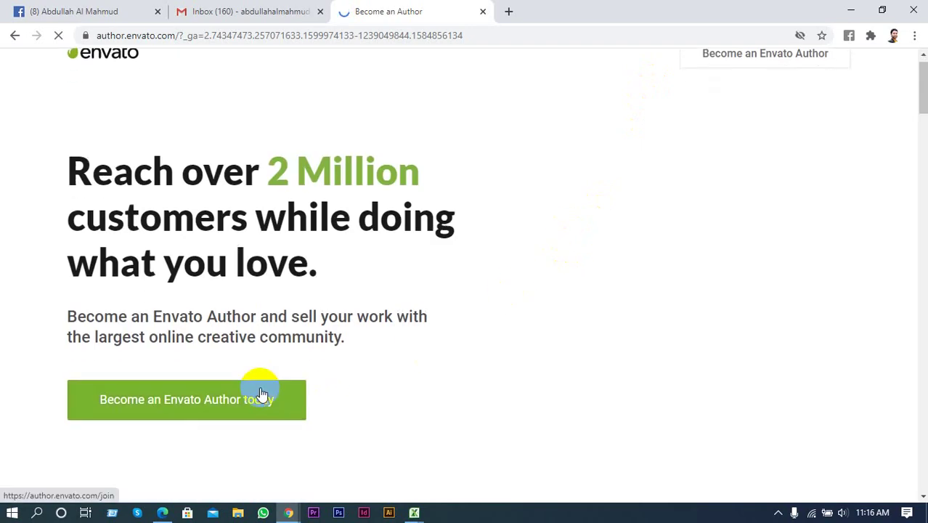
pyautogui.click(248, 418)
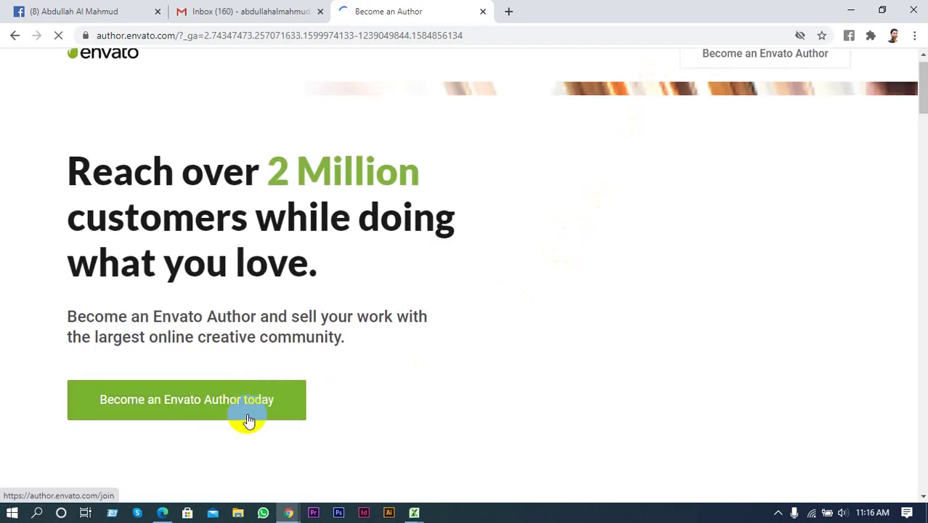
pyautogui.click(247, 405)
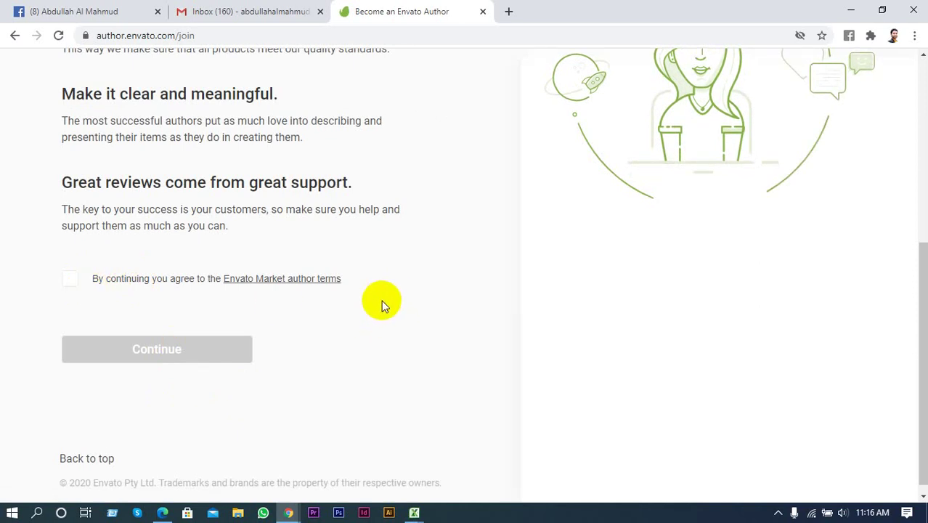
# Switch to the Google Meet call, mute the unmuted participant for everyone, and return to the Envato author sign-up
pyautogui.click(289, 513)
pyautogui.click(290, 446)
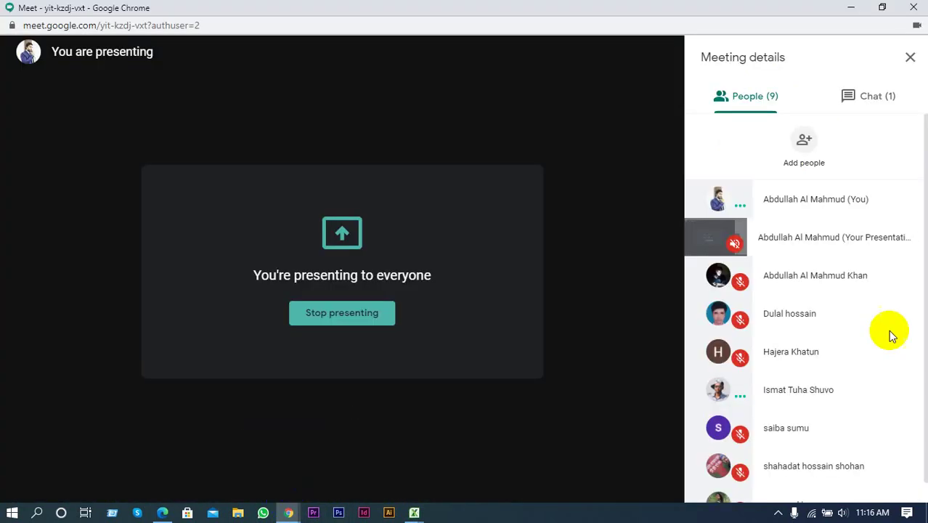
pyautogui.click(903, 390)
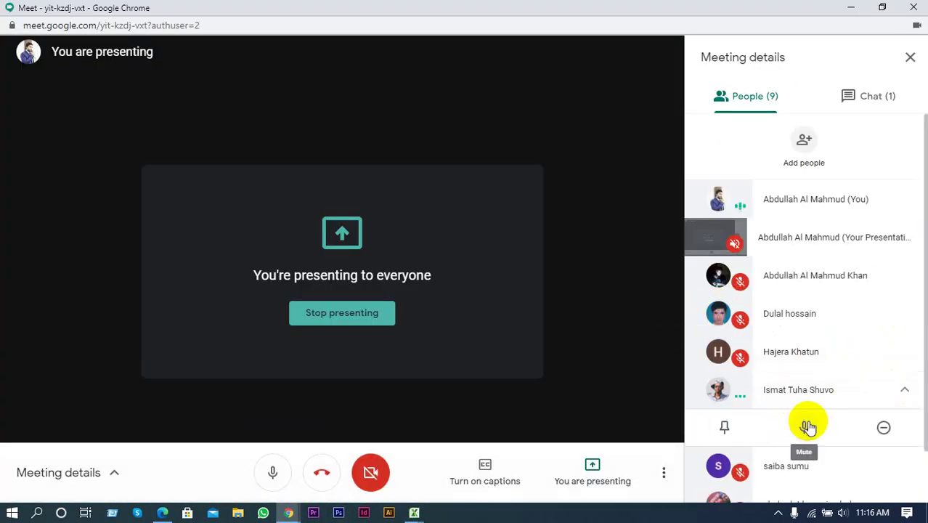
pyautogui.click(802, 429)
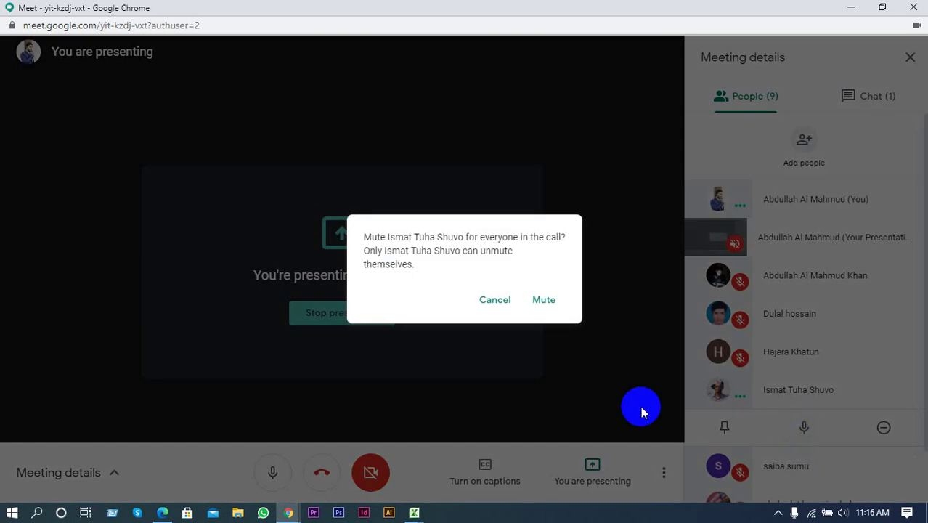
pyautogui.click(553, 304)
pyautogui.click(851, 7)
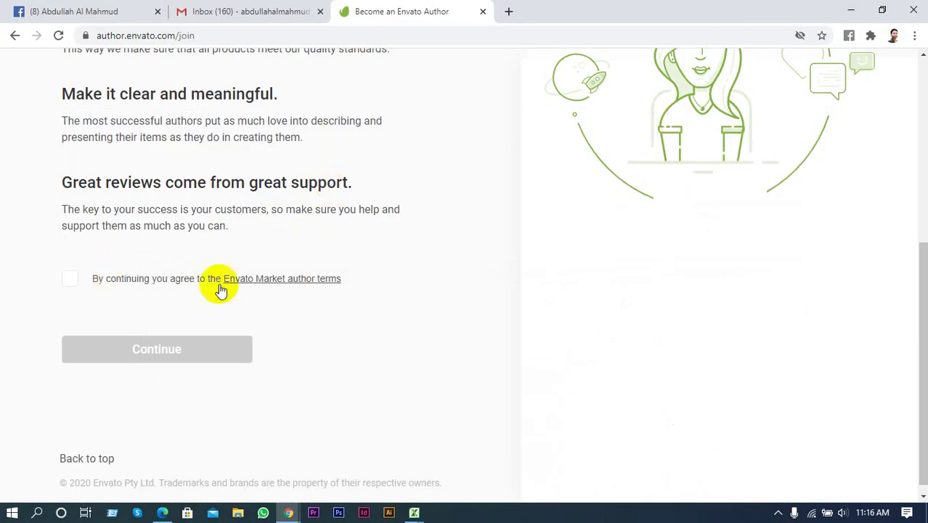
# Agree to the Envato Market author terms and continue the sign-up
pyautogui.click(122, 282)
pyautogui.click(122, 282)
pyautogui.click(166, 348)
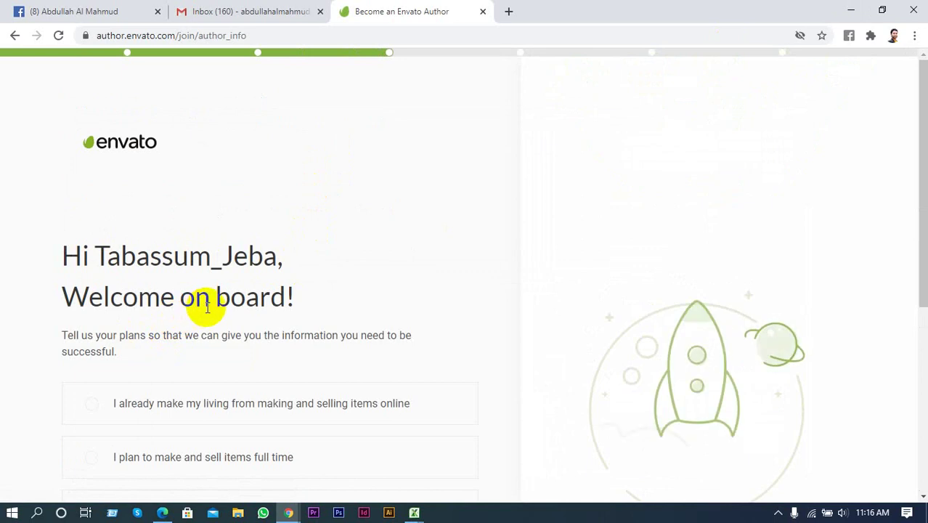
# Choose "I plan to make and sell items full time" as the author plan and proceed to the "Where do you want to sell?" question
pyautogui.scroll(-2, 207, 305)
pyautogui.scroll(-1, 131, 356)
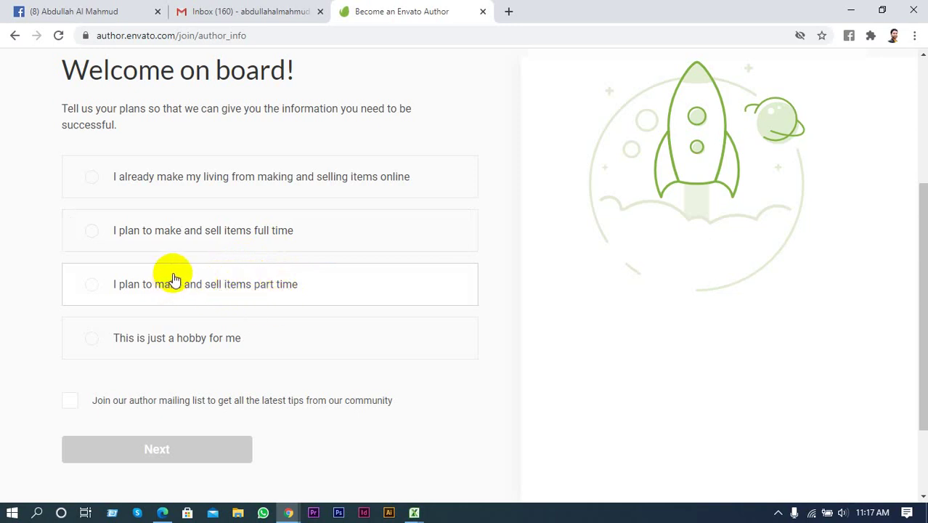
pyautogui.click(204, 230)
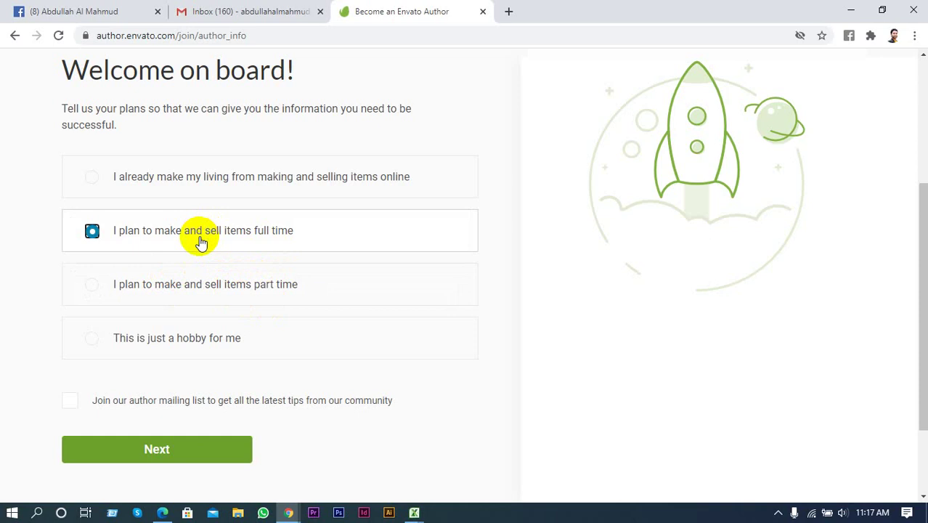
pyautogui.click(221, 449)
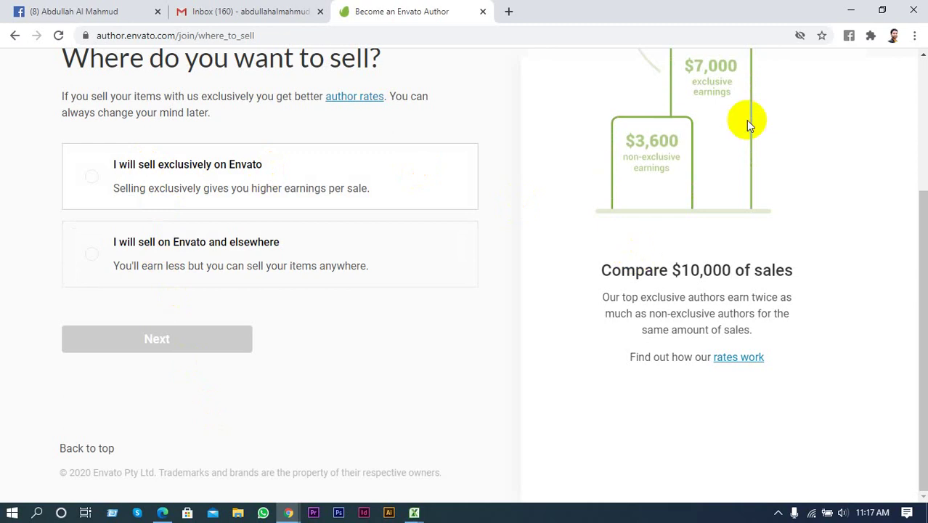
pyautogui.scroll(2, 714, 153)
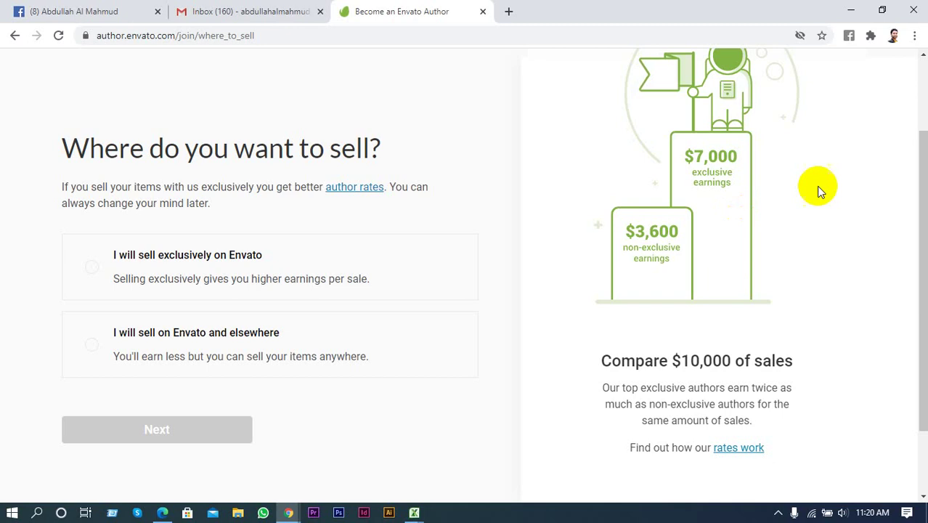
# Choose to sell exclusively on Envato, set "Graphic design assets and templates" as the specialty, and continue the sign-up
pyautogui.click(102, 281)
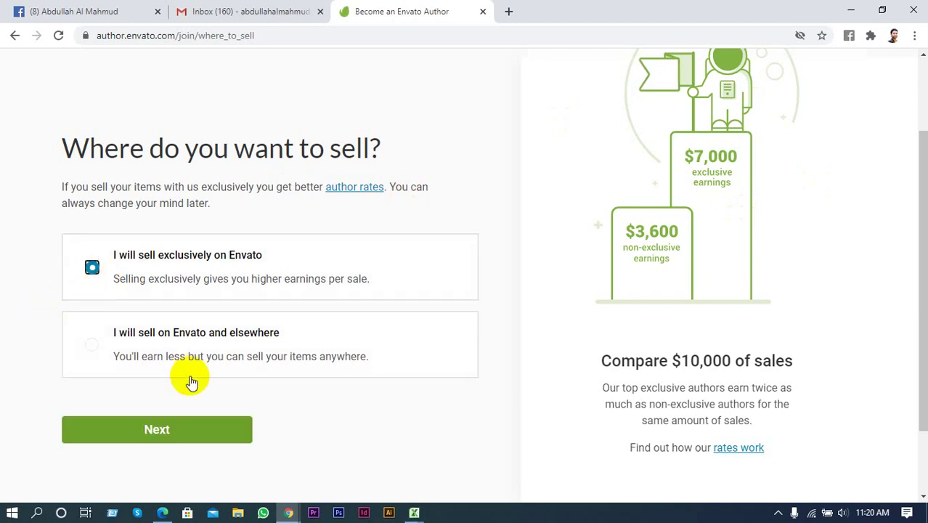
pyautogui.click(156, 429)
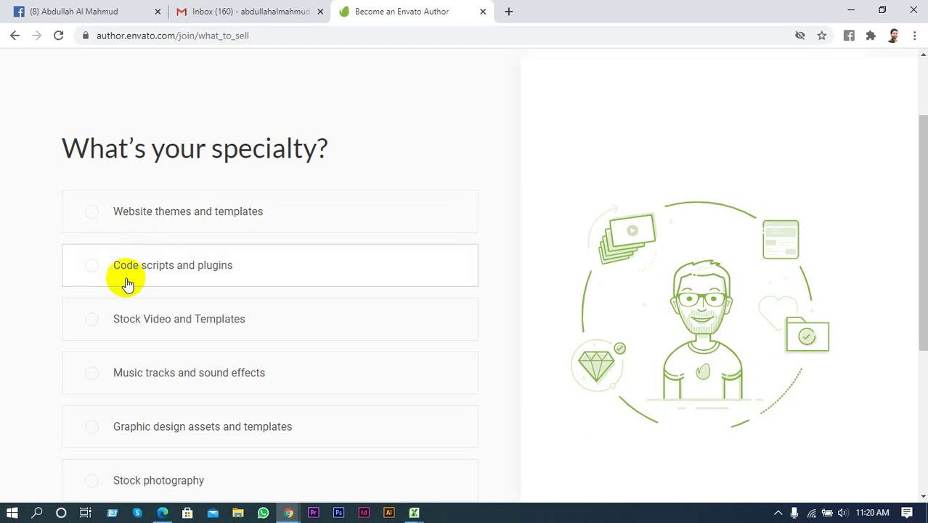
pyautogui.scroll(-2, 127, 283)
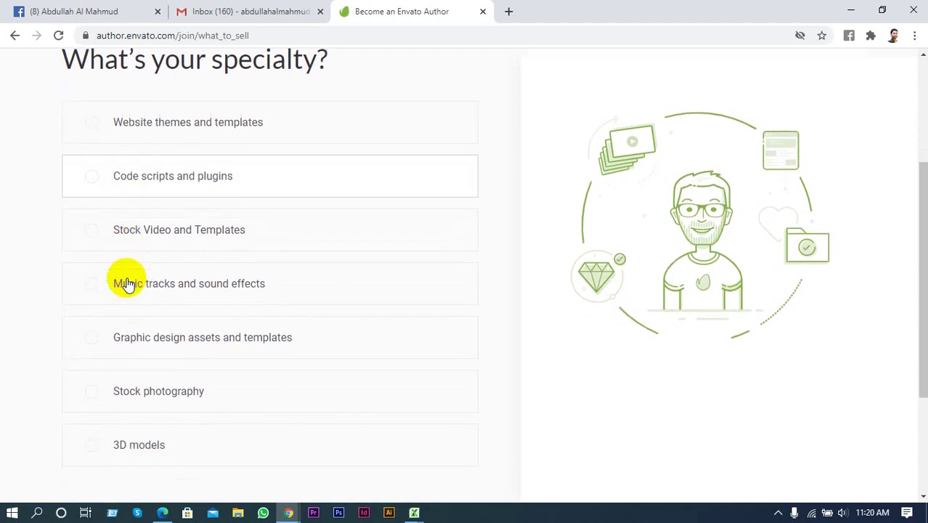
pyautogui.scroll(-1, 81, 285)
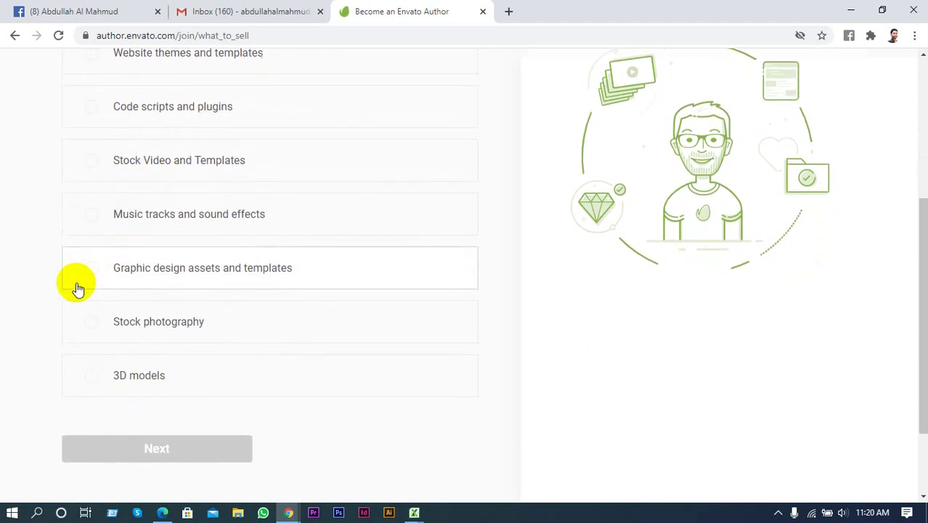
pyautogui.scroll(-1, 76, 290)
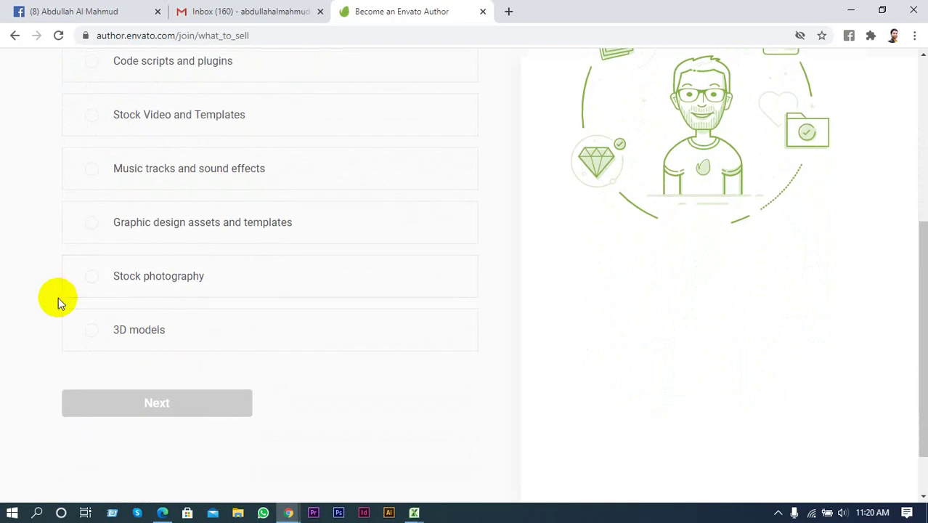
pyautogui.scroll(1, 58, 297)
pyautogui.scroll(1, 62, 297)
pyautogui.click(149, 279)
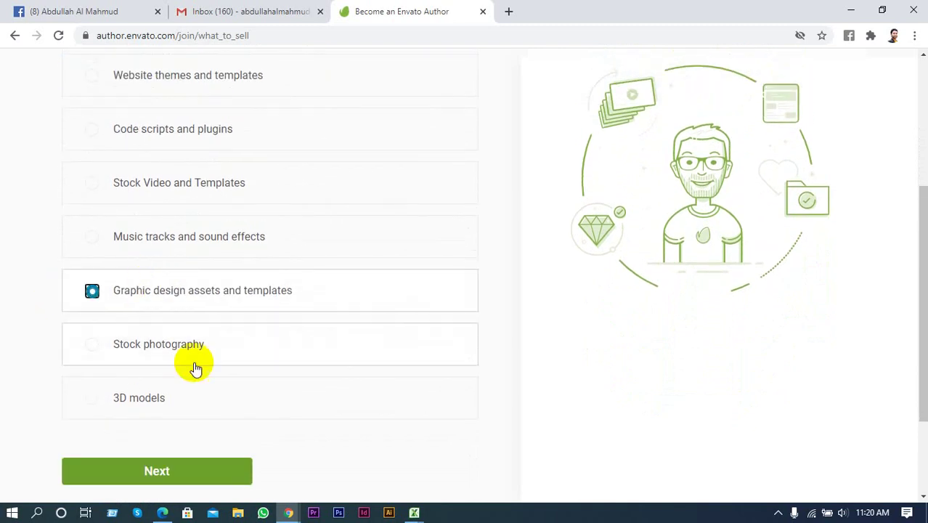
pyautogui.click(190, 473)
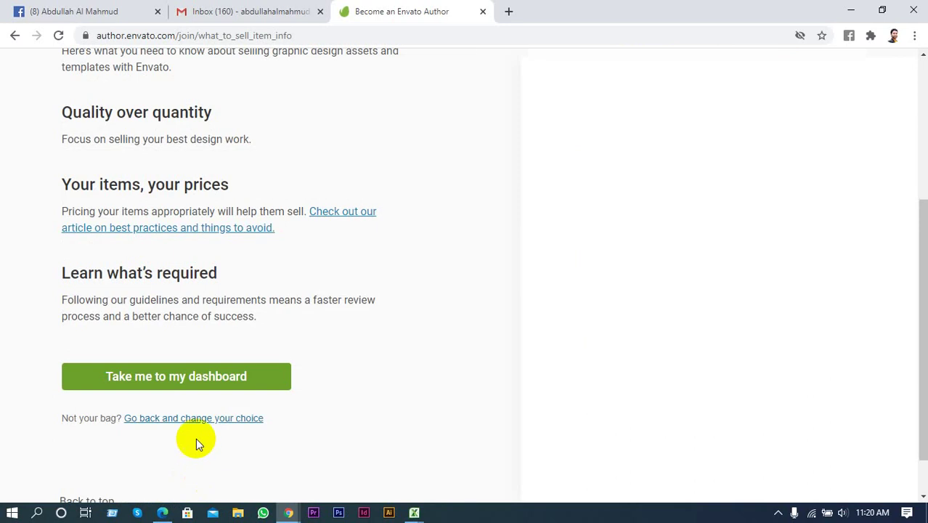
# Finish the author sign-up and open the author dashboard on GraphicRiver
pyautogui.click(205, 379)
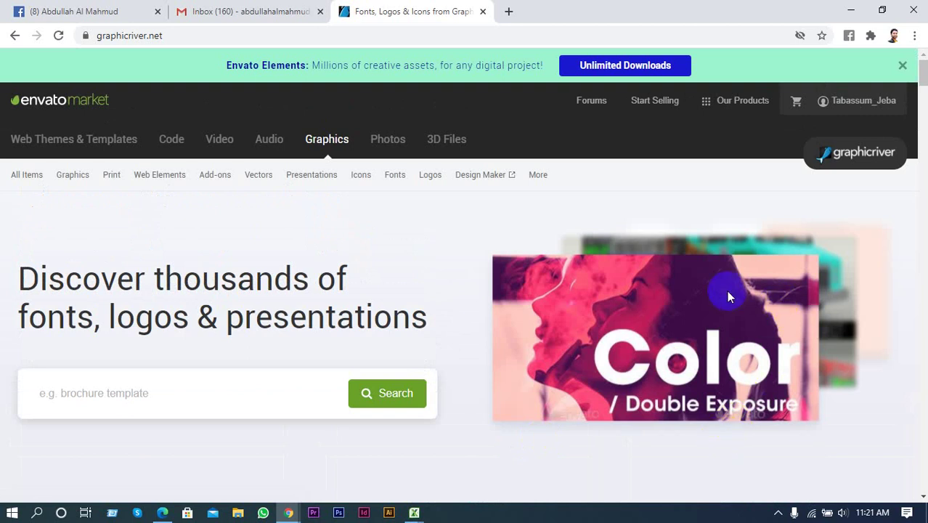
pyautogui.click(880, 100)
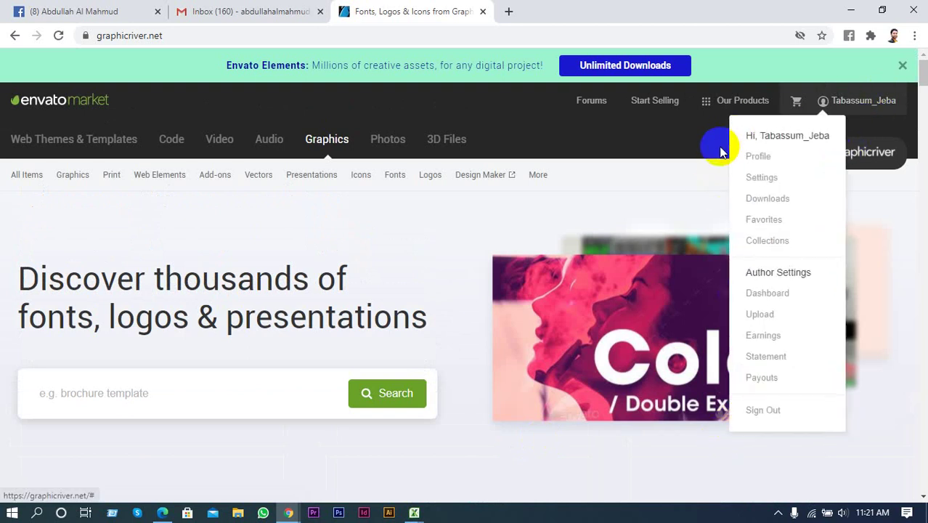
pyautogui.moveTo(876, 105)
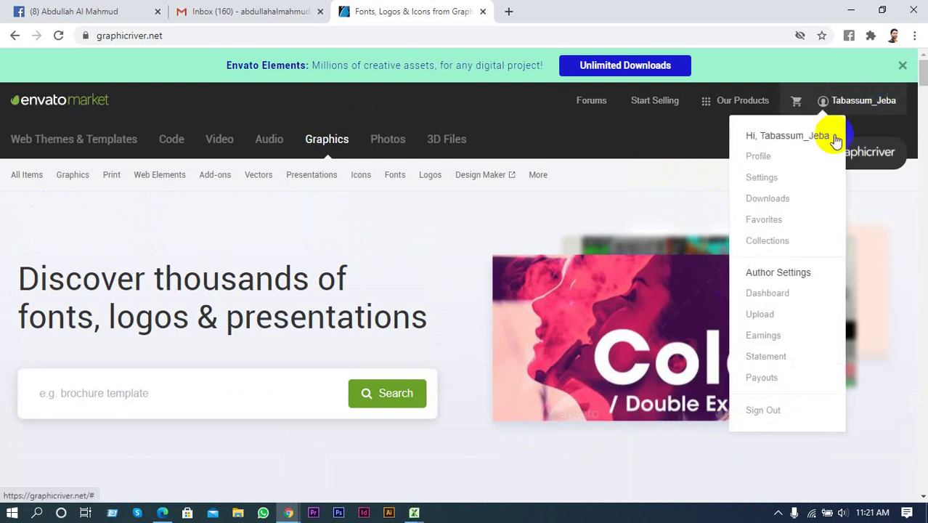
pyautogui.click(760, 297)
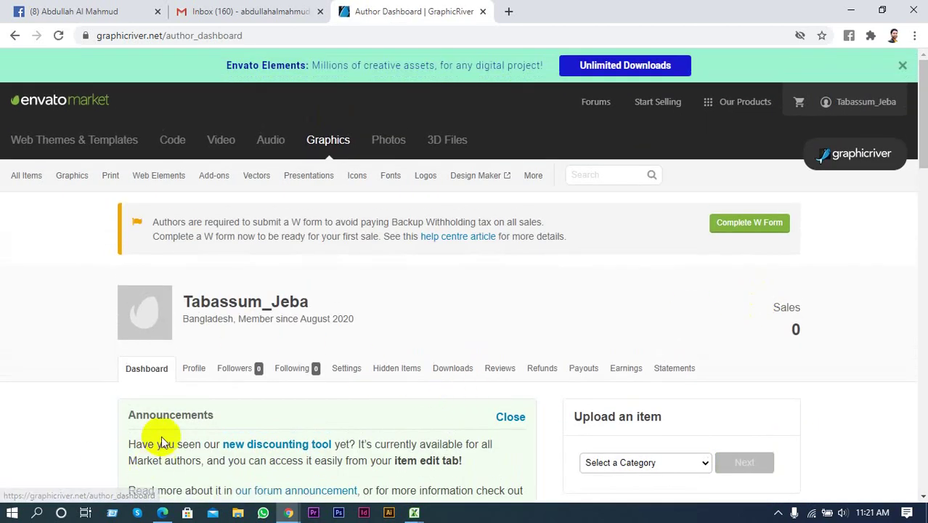
# Select Print Templates as the category for uploading an item on the author dashboard
pyautogui.scroll(-1, 203, 327)
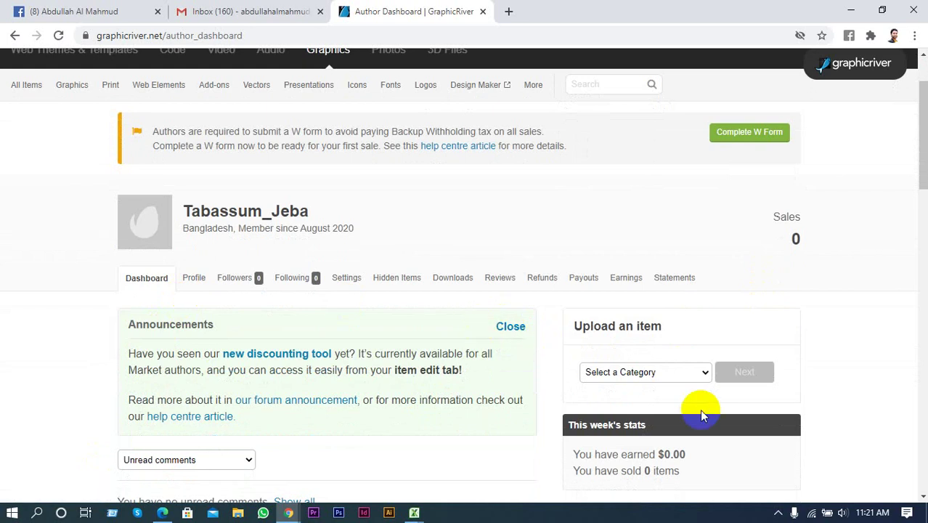
pyautogui.scroll(-2, 491, 327)
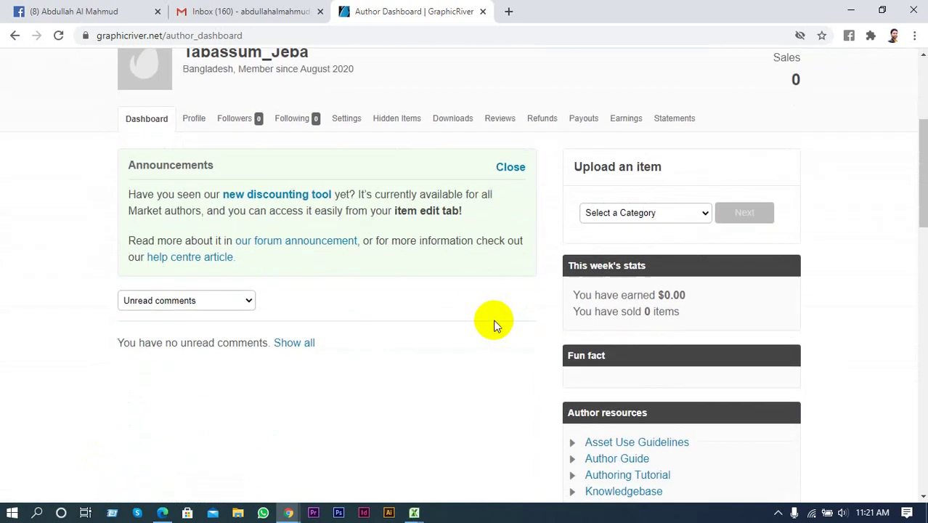
pyautogui.scroll(1, 493, 323)
pyautogui.click(699, 259)
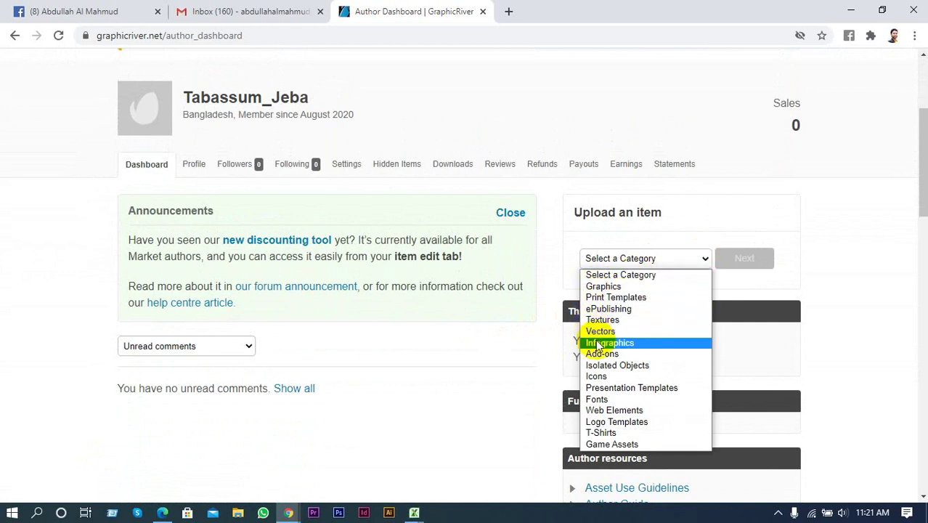
pyautogui.click(603, 296)
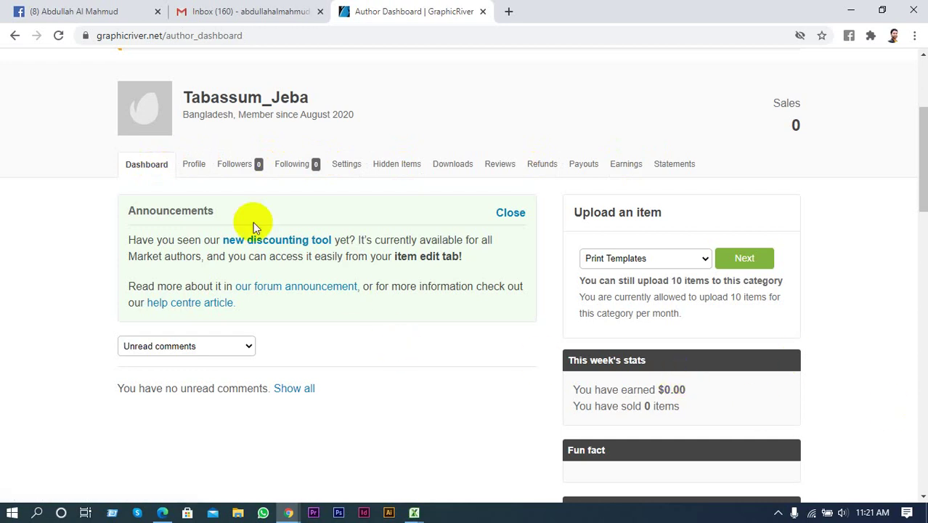
# Open the author's profile page and look over its badges and email contact form
pyautogui.click(194, 165)
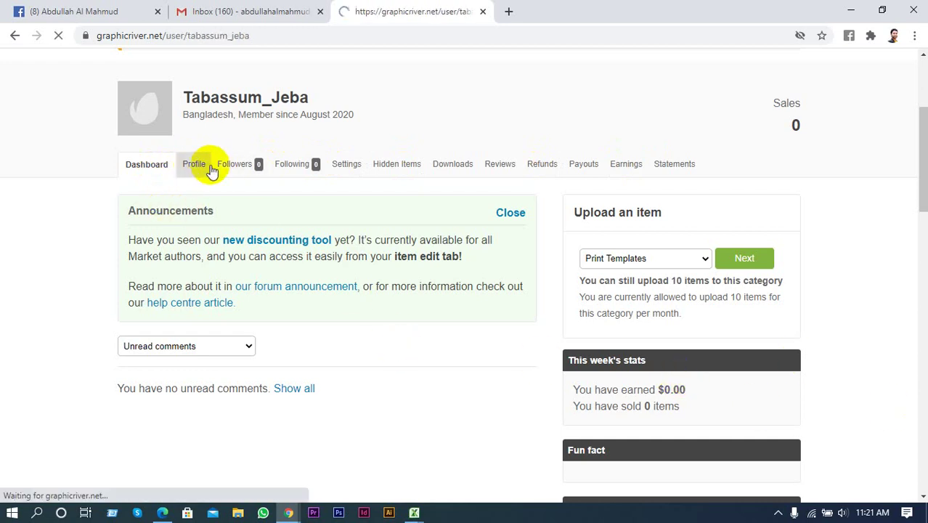
pyautogui.scroll(-1, 683, 290)
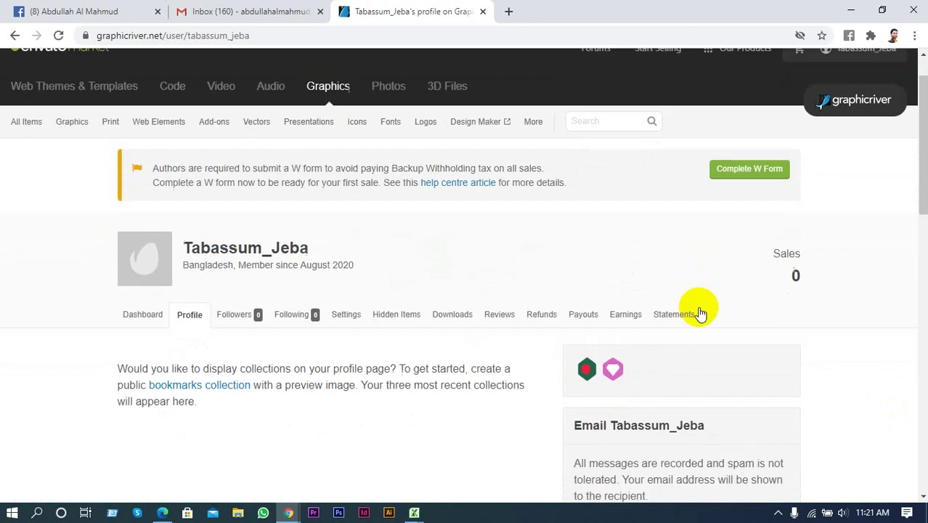
pyautogui.scroll(-1, 701, 312)
pyautogui.scroll(-1, 714, 301)
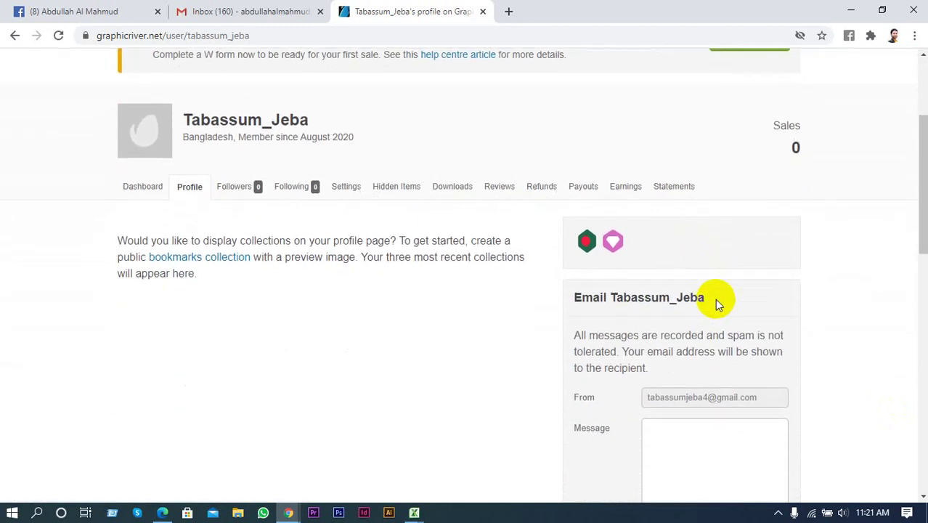
pyautogui.scroll(-2, 560, 283)
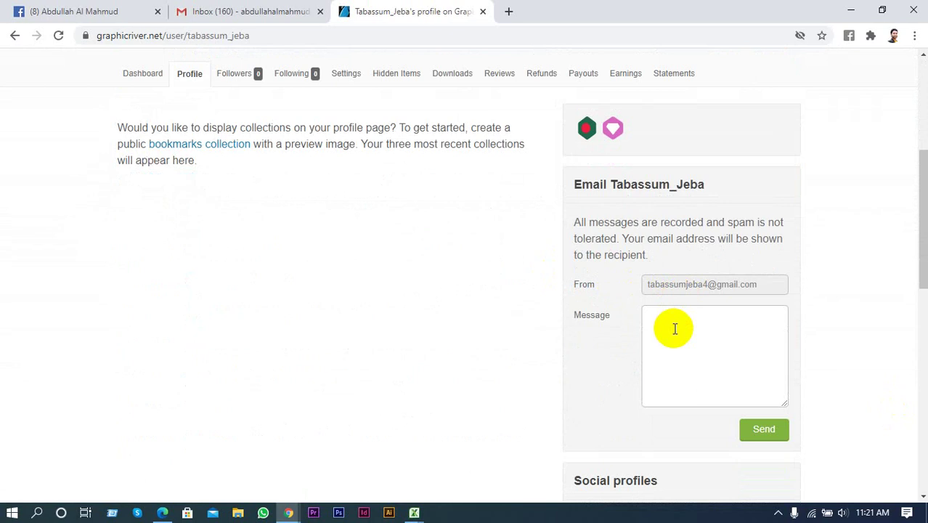
# Open the author account's followers page and look it over
pyautogui.scroll(2, 524, 306)
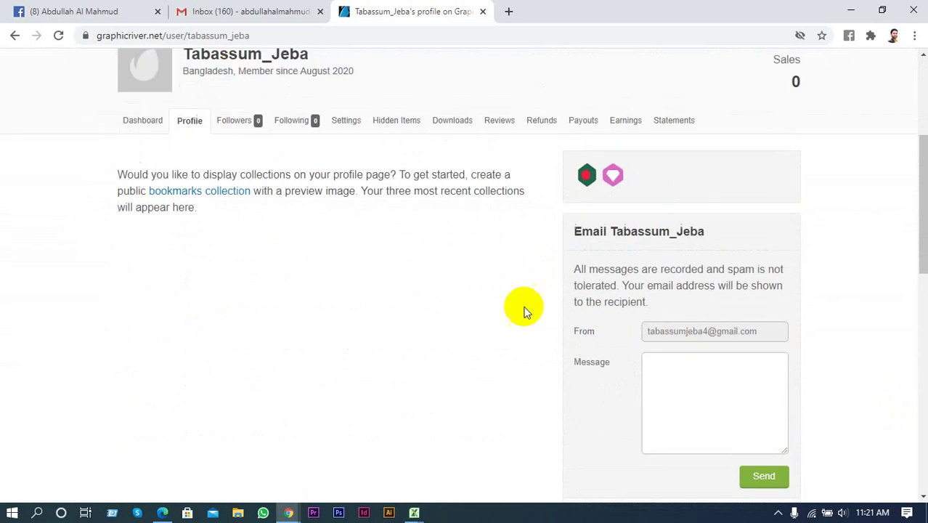
pyautogui.click(243, 210)
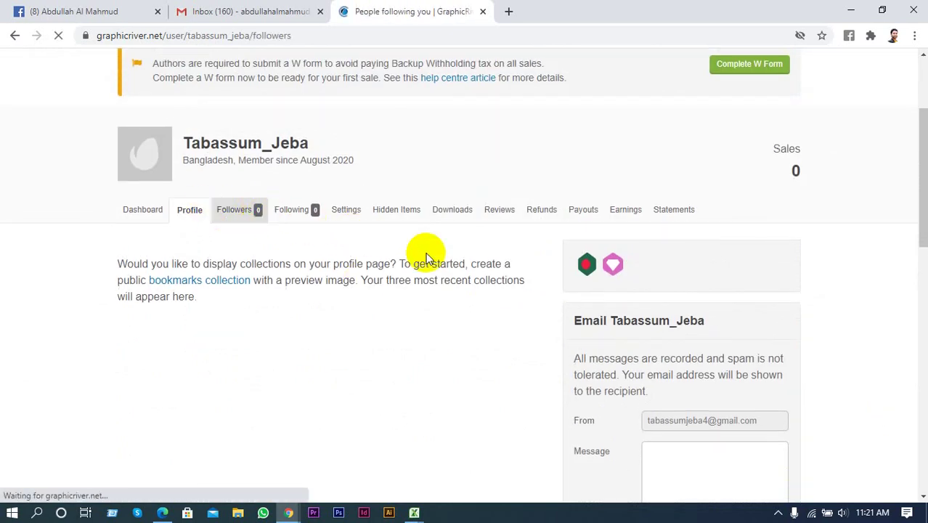
pyautogui.scroll(-2, 486, 364)
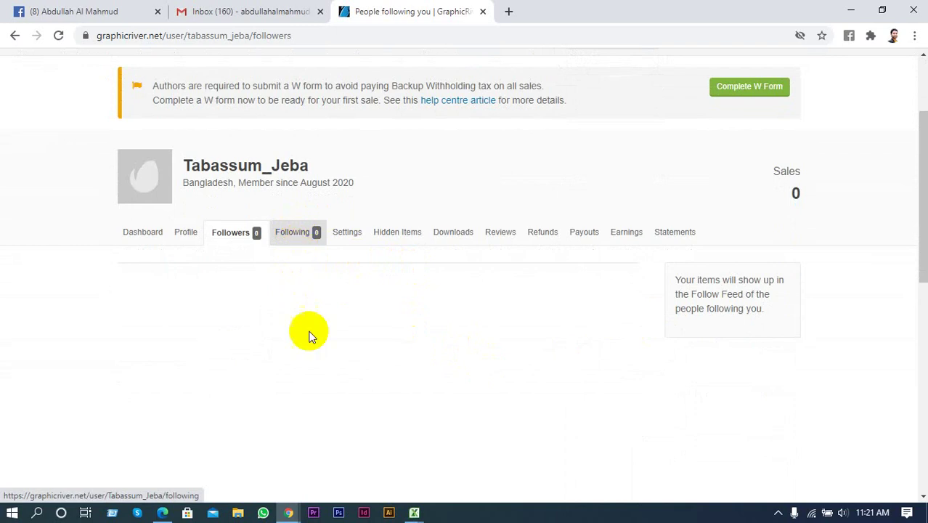
# Open the account settings and view the public profile's avatar upload options
pyautogui.click(336, 236)
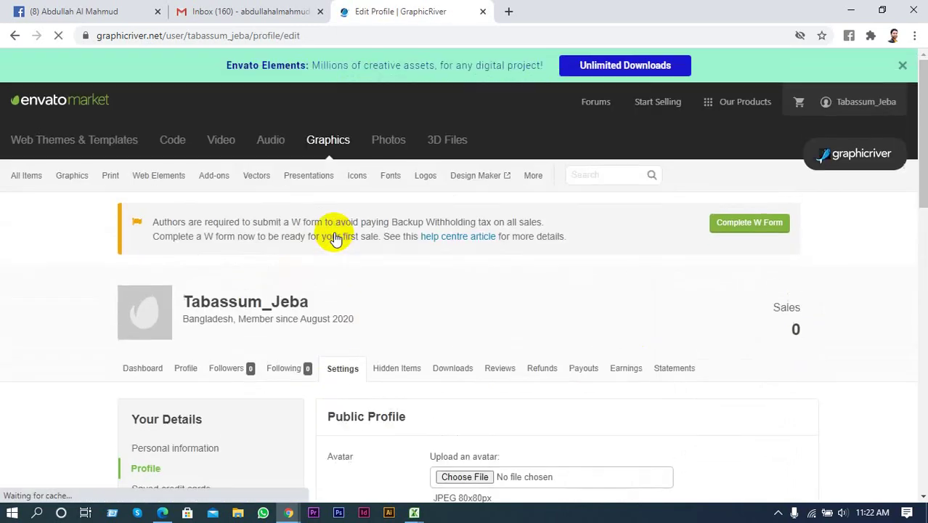
pyautogui.scroll(-1, 605, 288)
pyautogui.scroll(-2, 605, 288)
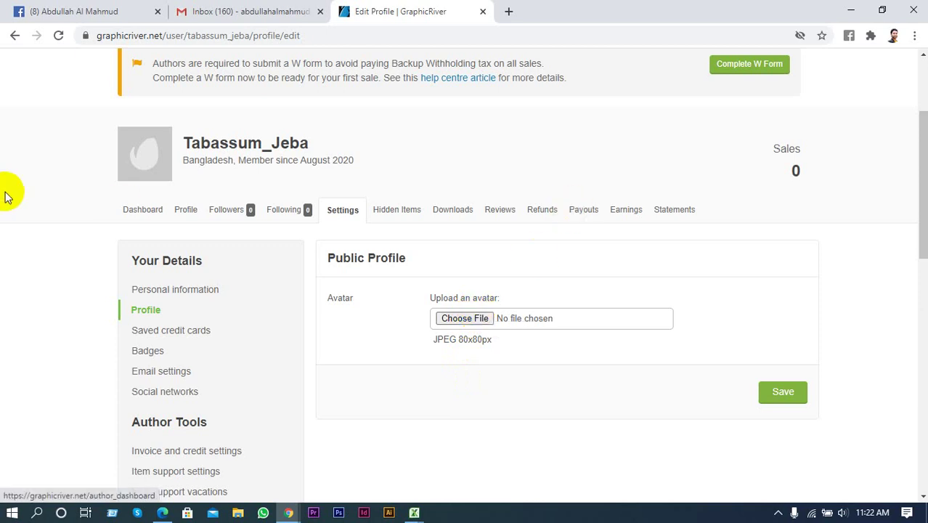
# Open the Badges settings and try moving the Bangladesh badge within the list of favourite badges
pyautogui.scroll(-1, 166, 269)
pyautogui.click(152, 284)
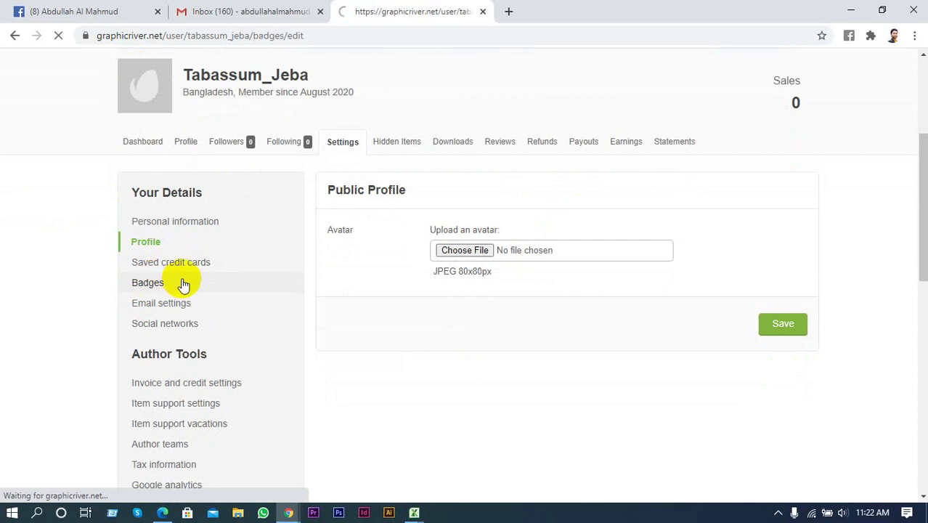
pyautogui.scroll(-5, 438, 294)
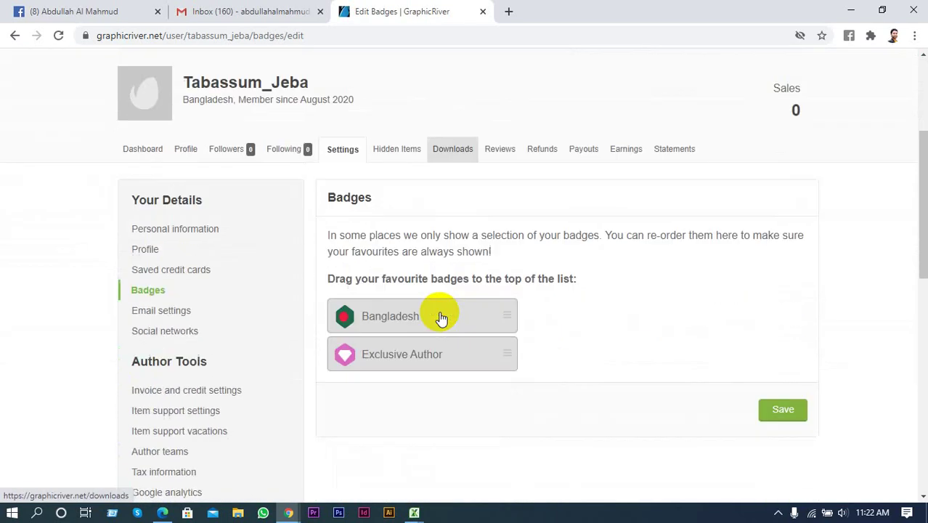
pyautogui.scroll(1, 471, 271)
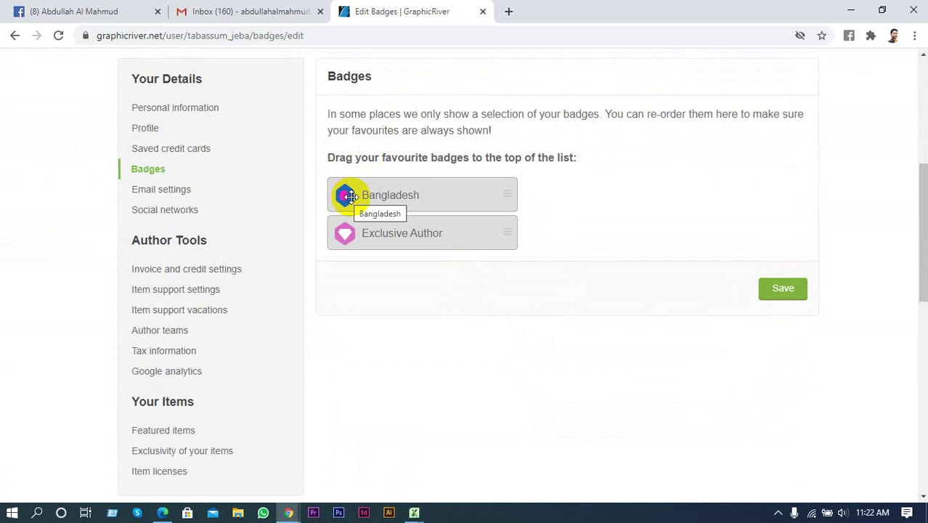
pyautogui.moveTo(344, 194)
pyautogui.mouseDown()
pyautogui.moveTo(356, 202)
pyautogui.moveTo(332, 233)
pyautogui.moveTo(351, 165)
pyautogui.moveTo(352, 178)
pyautogui.mouseUp()
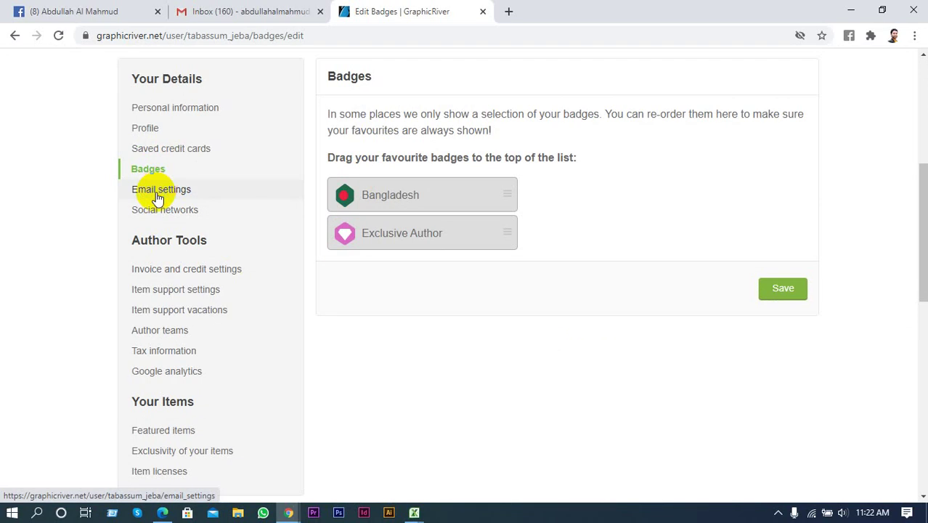
# Open the account's email settings and examine the available notification options, from rating reminders to daily summary emails
pyautogui.click(156, 193)
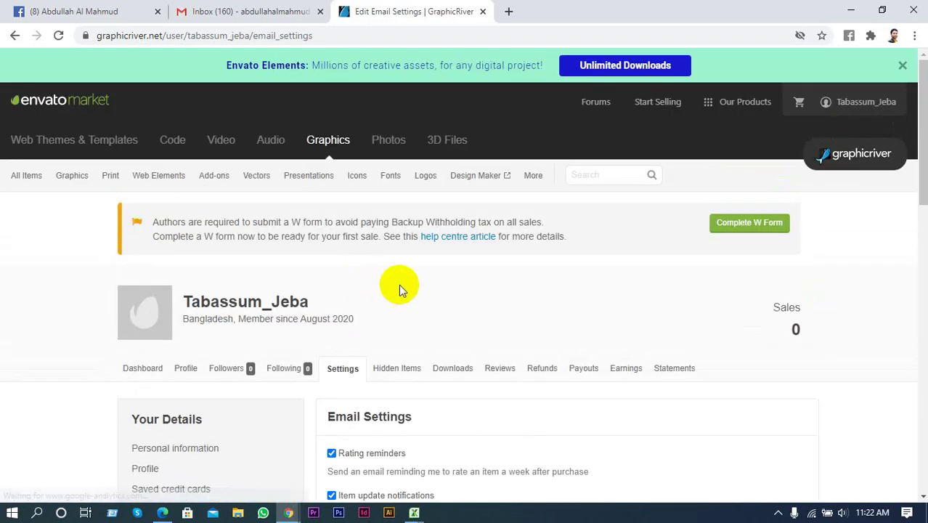
pyautogui.scroll(-2, 474, 315)
pyautogui.scroll(-2, 473, 312)
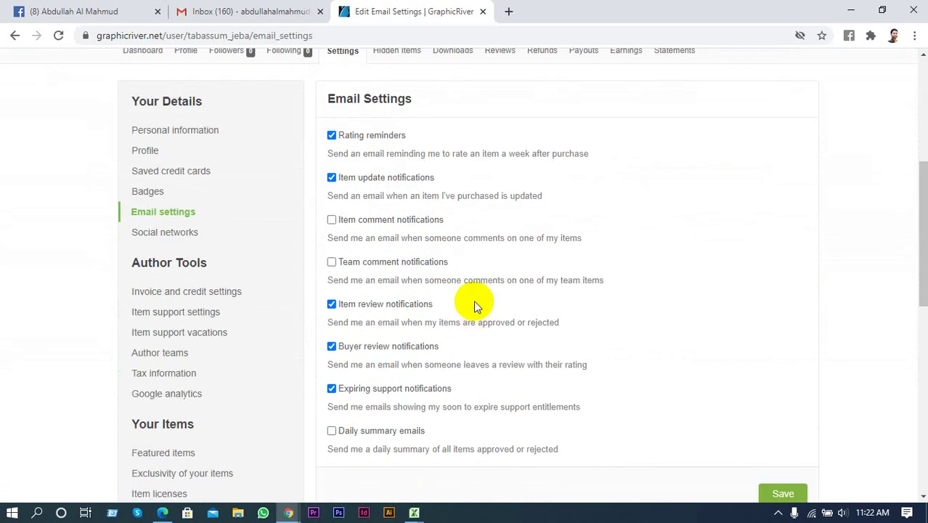
pyautogui.scroll(-1, 474, 304)
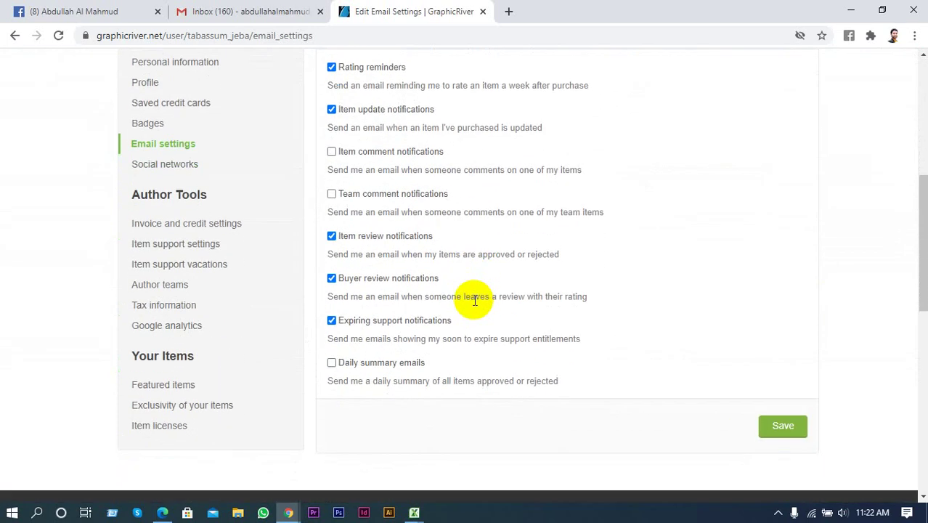
pyautogui.scroll(2, 474, 302)
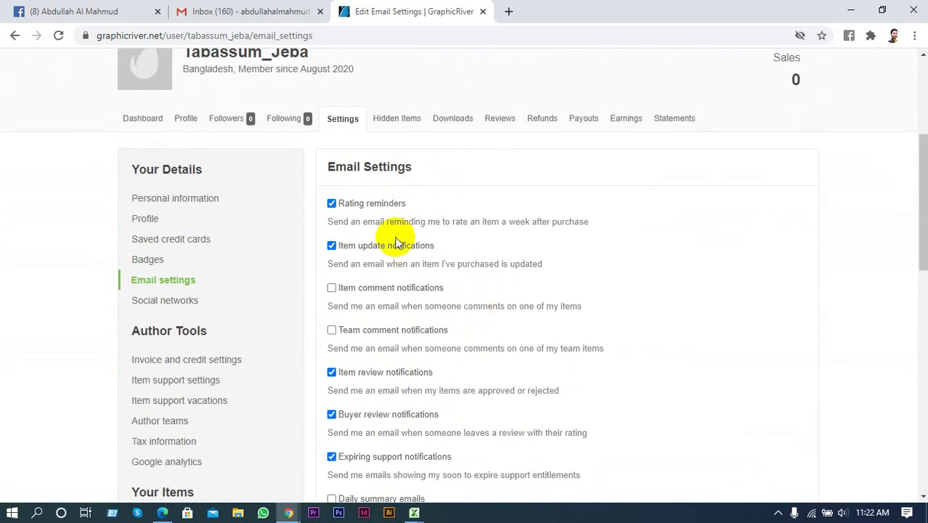
pyautogui.scroll(-2, 394, 243)
pyautogui.scroll(-1, 392, 262)
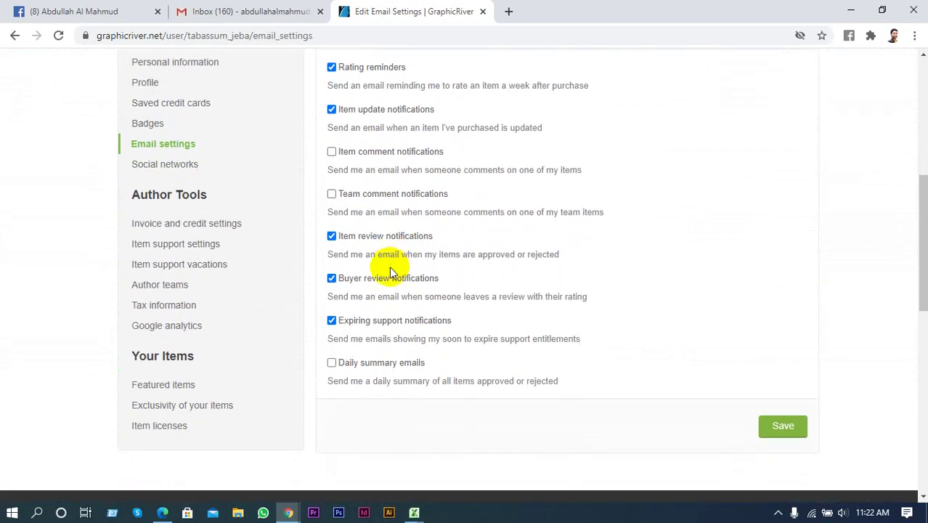
pyautogui.scroll(1, 451, 311)
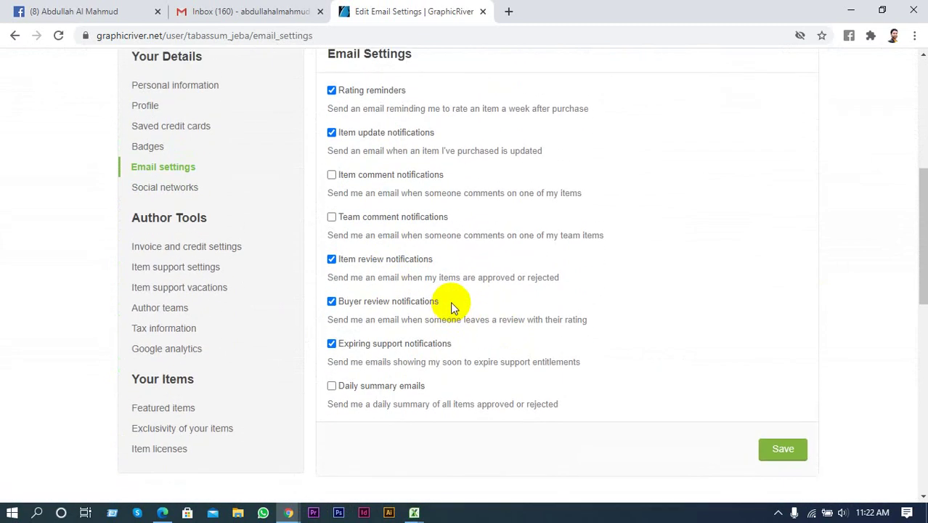
pyautogui.scroll(4, 436, 308)
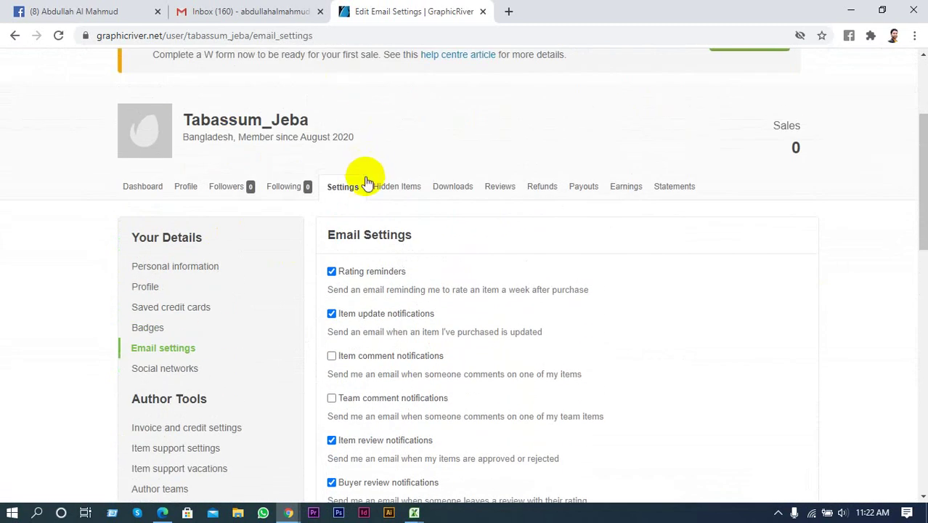
# Browse the author account's Hidden Items, Downloads and Reviews pages
pyautogui.click(380, 187)
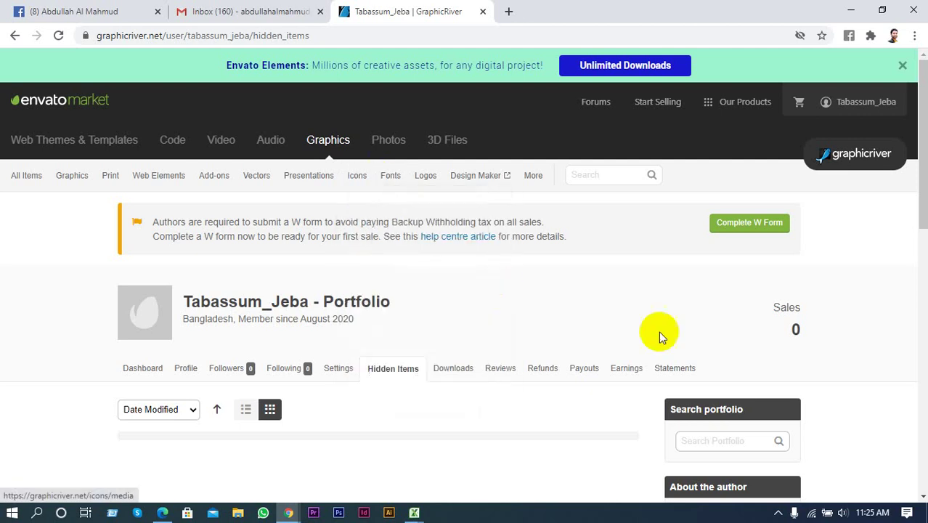
pyautogui.click(454, 376)
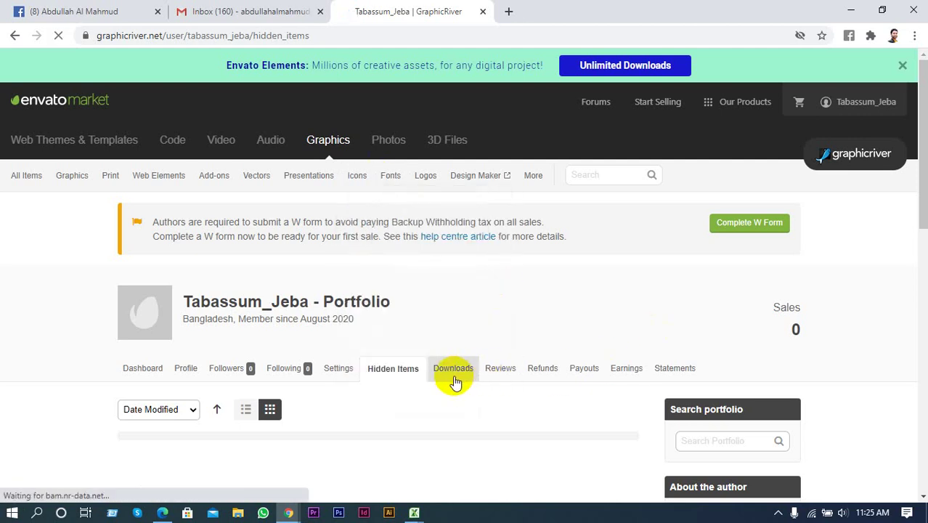
pyautogui.click(504, 370)
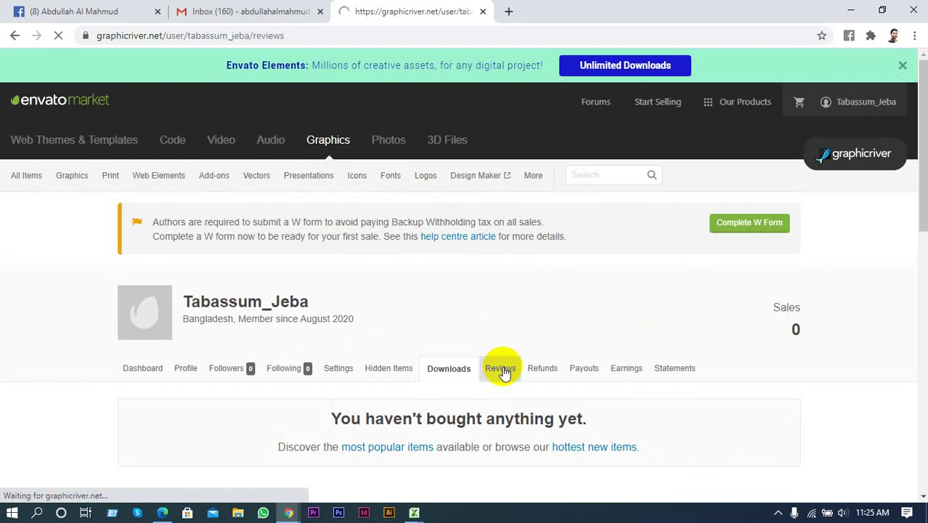
pyautogui.scroll(-2, 463, 423)
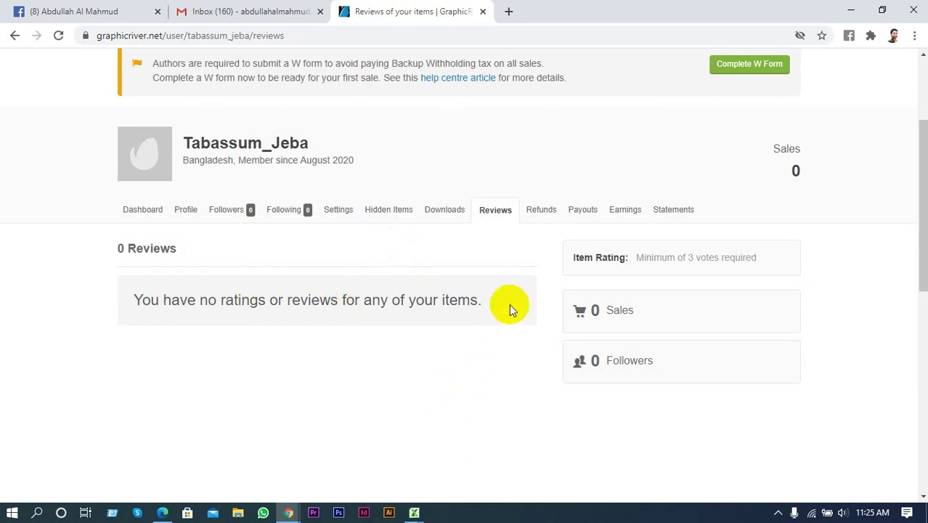
pyautogui.scroll(-1, 501, 326)
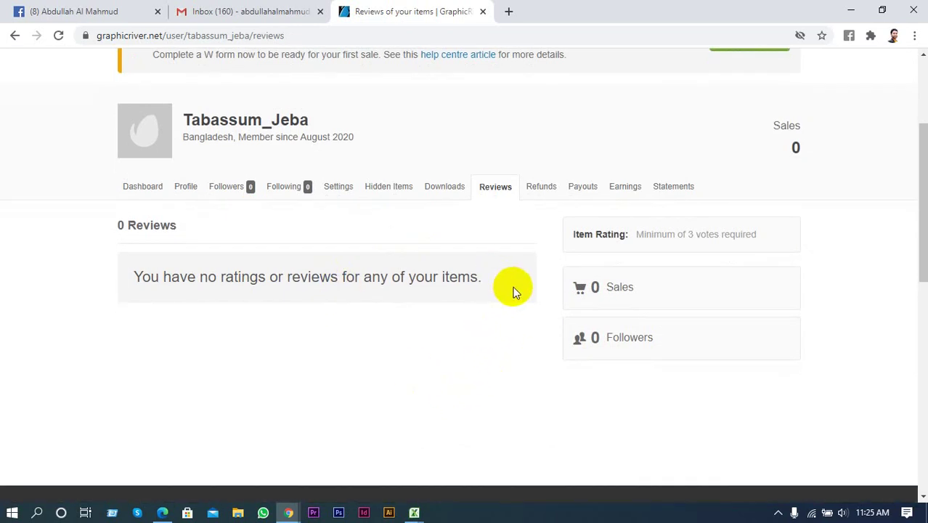
# Open the account's Refunds page and view the open refund requests made against sold items
pyautogui.click(540, 185)
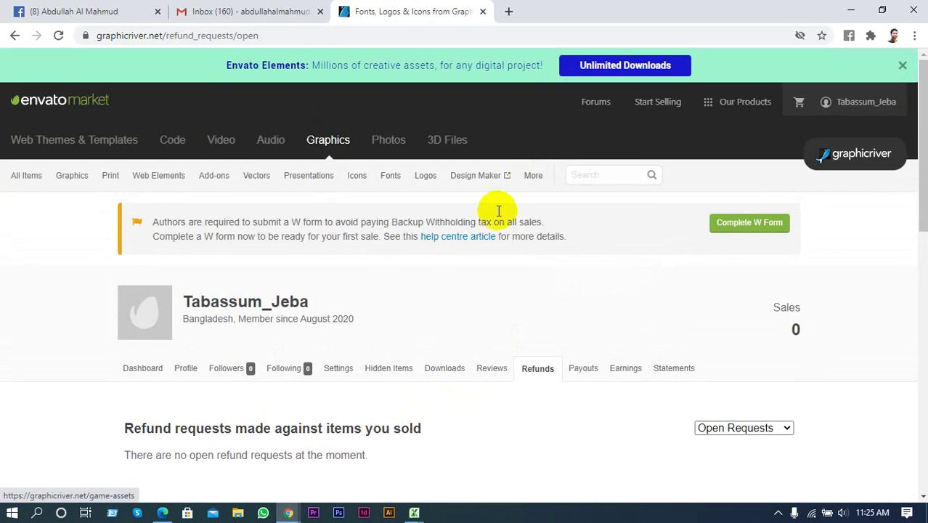
pyautogui.rightClick(528, 333)
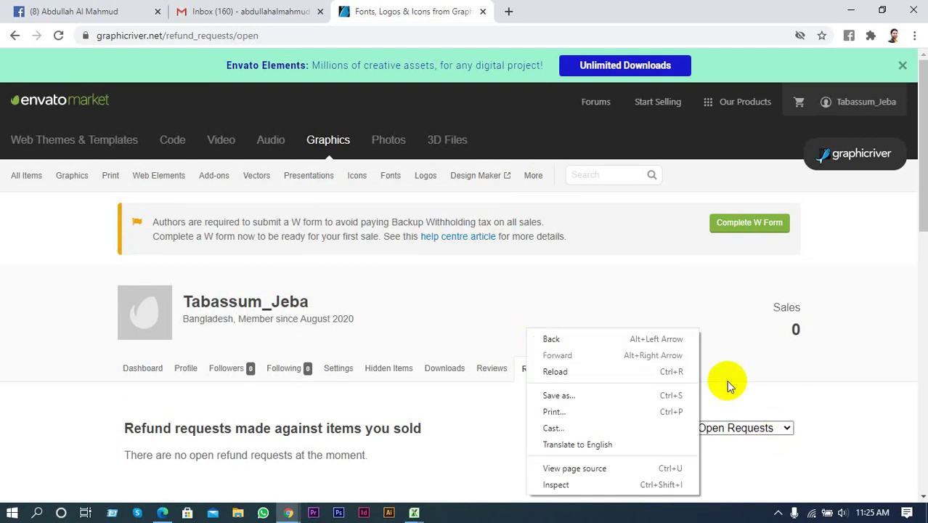
pyautogui.click(630, 303)
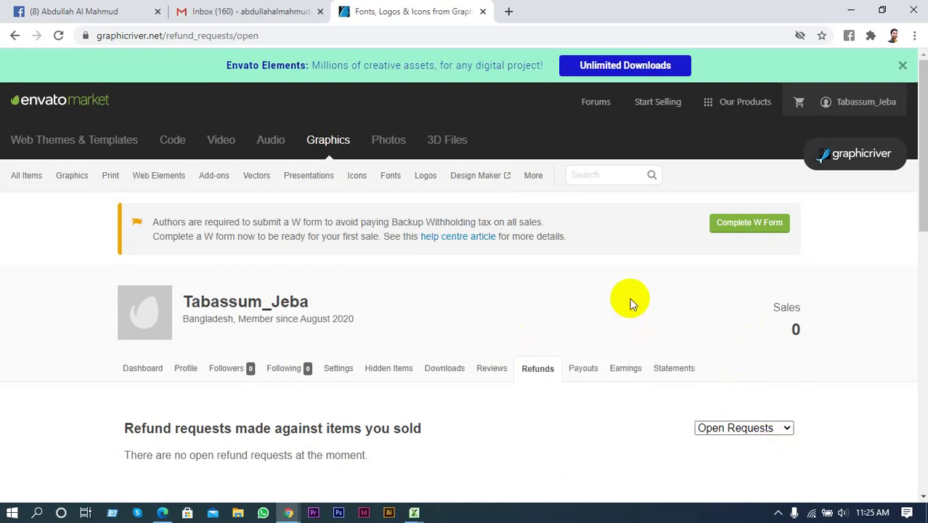
# Open the Payouts page and review the next payout, payout account and payout history sections
pyautogui.click(576, 371)
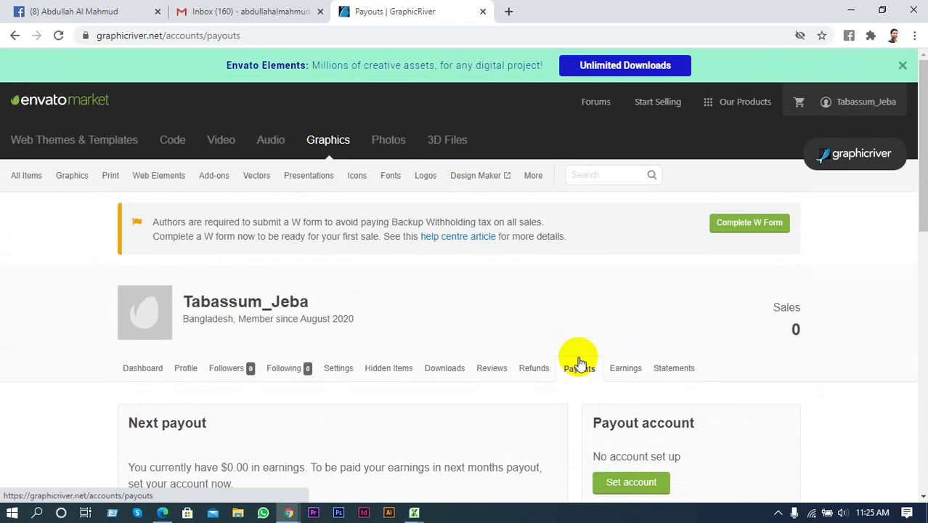
pyautogui.scroll(-4, 377, 323)
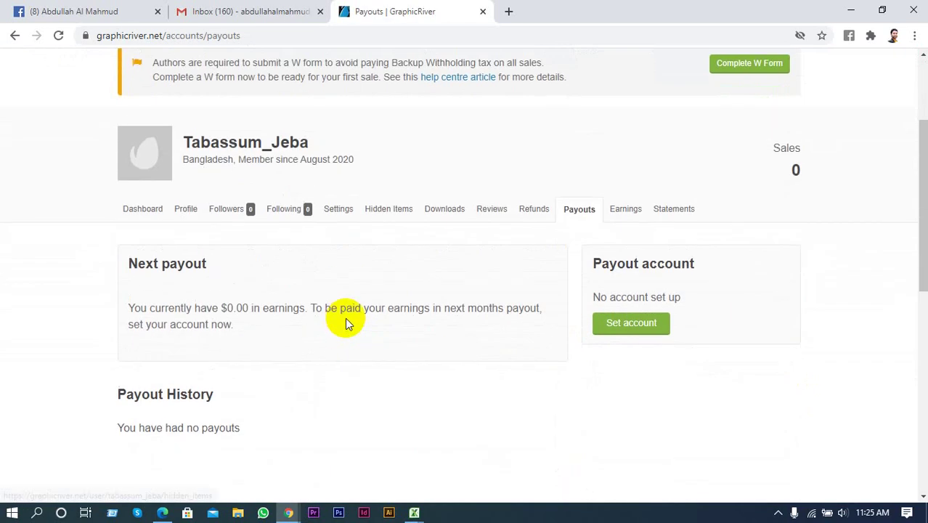
pyautogui.scroll(-1, 344, 321)
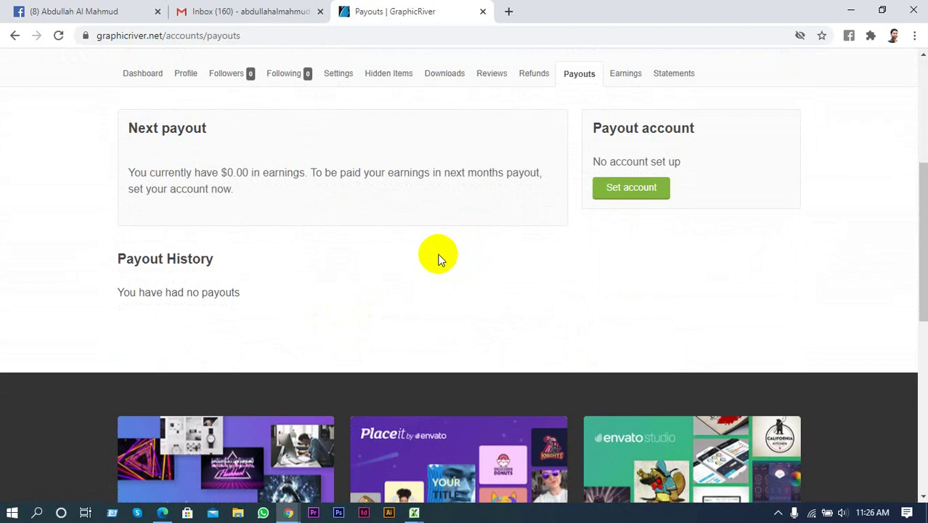
# Open the payout account setup and compare the minimum payouts of the PayPal, Payoneer and SWIFT payment methods
pyautogui.click(651, 192)
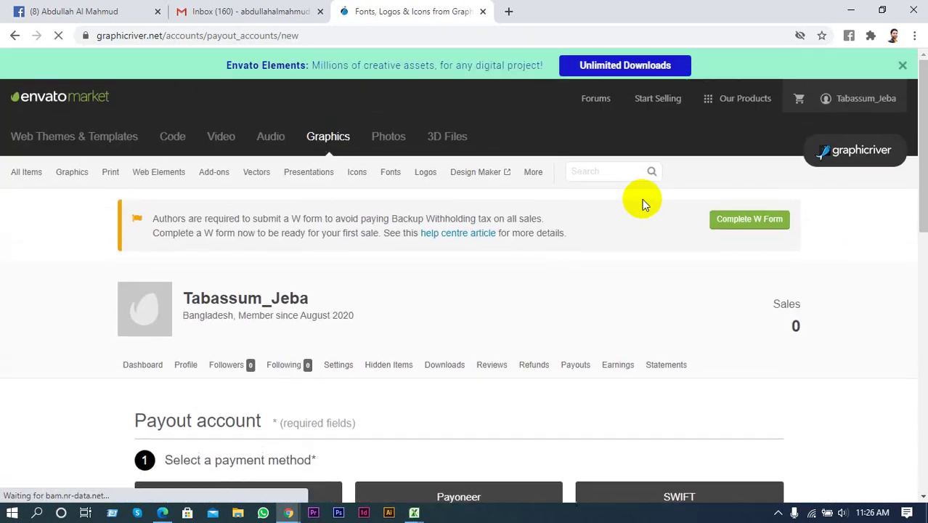
pyautogui.scroll(-2, 647, 385)
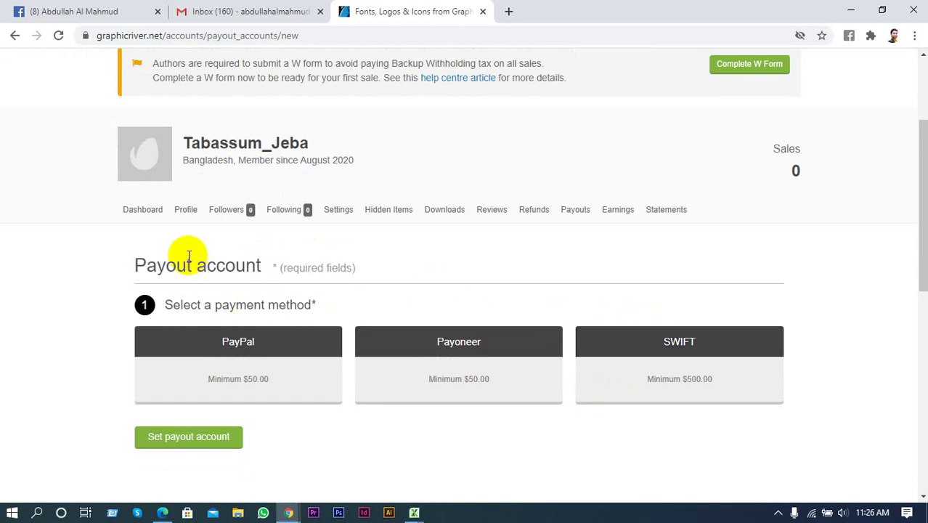
pyautogui.click(461, 350)
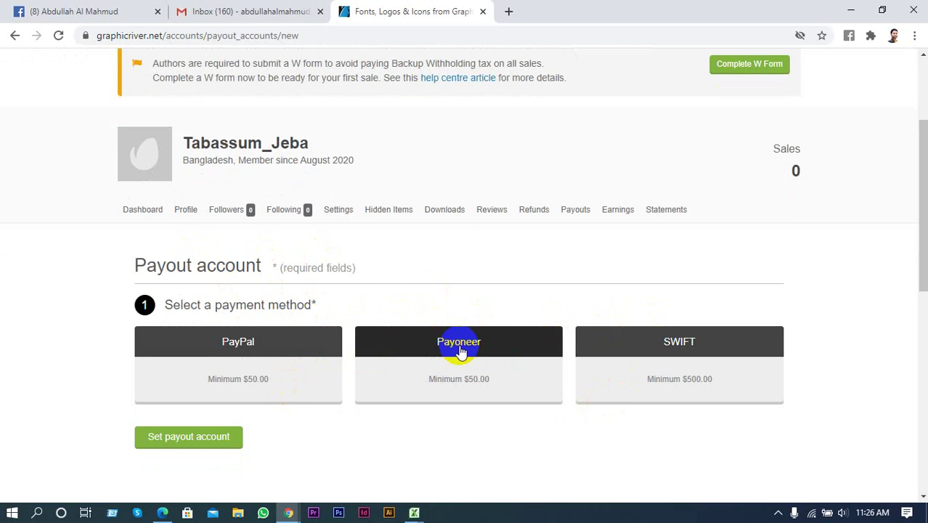
pyautogui.click(666, 377)
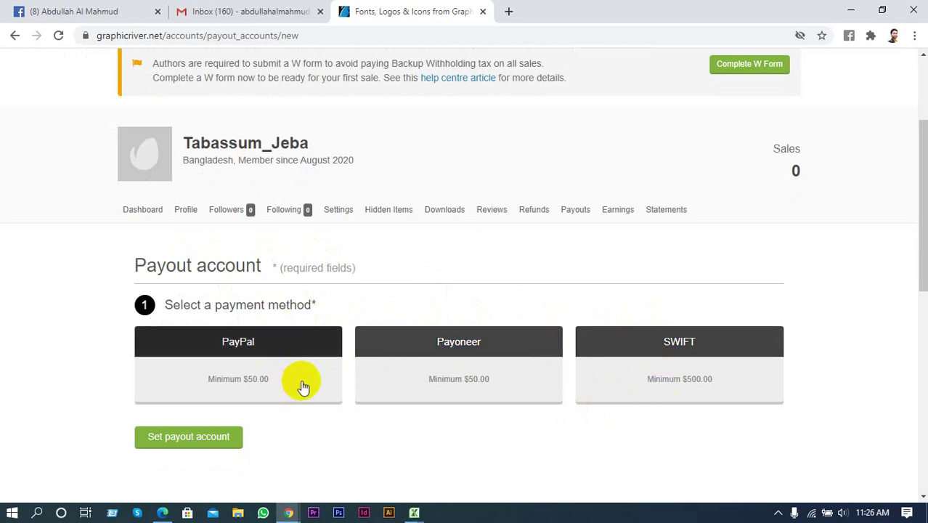
pyautogui.click(281, 361)
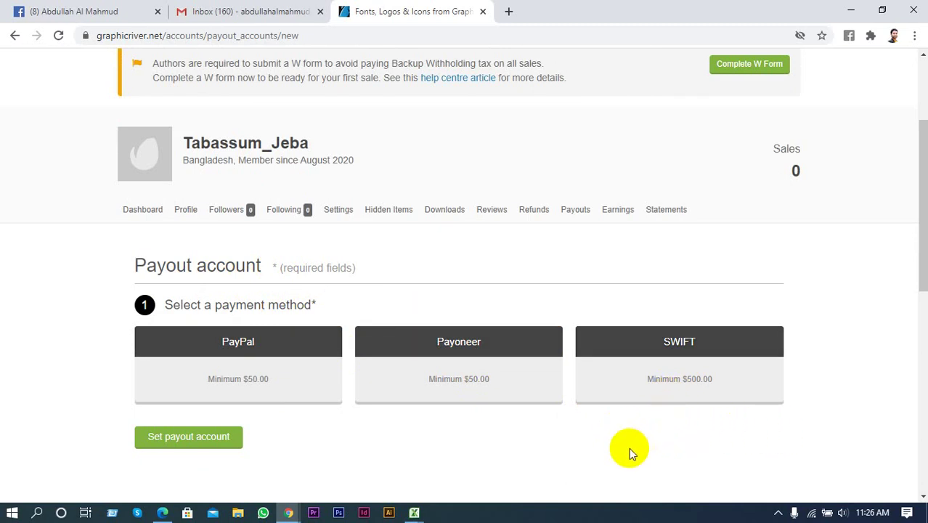
pyautogui.scroll(-1, 700, 460)
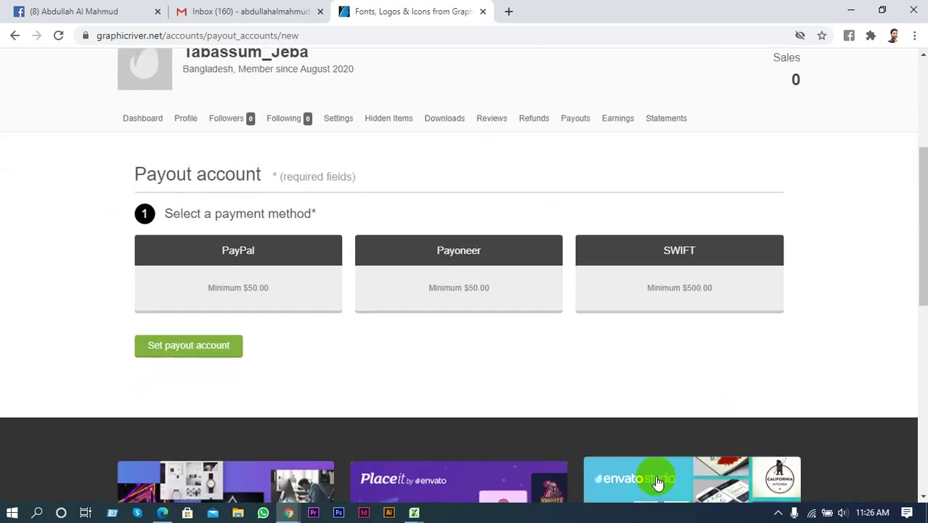
# Select Payoneer as the payment method and read its account information and registration requirement
pyautogui.click(421, 266)
pyautogui.scroll(-1, 403, 339)
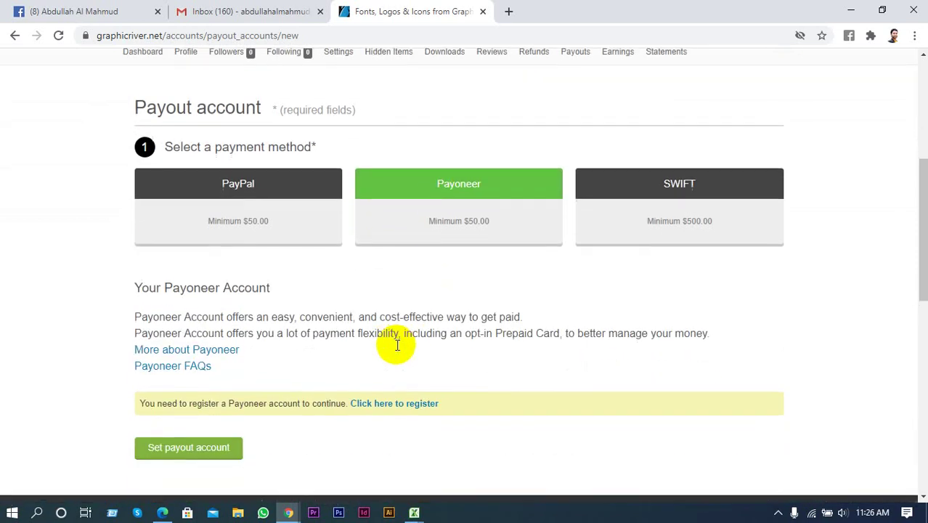
pyautogui.scroll(-1, 398, 342)
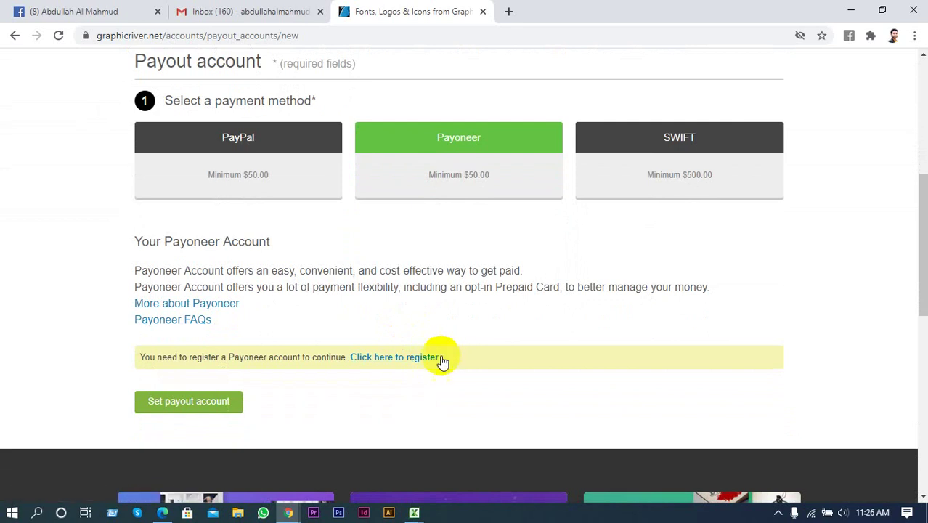
pyautogui.scroll(4, 443, 345)
pyautogui.scroll(1, 456, 338)
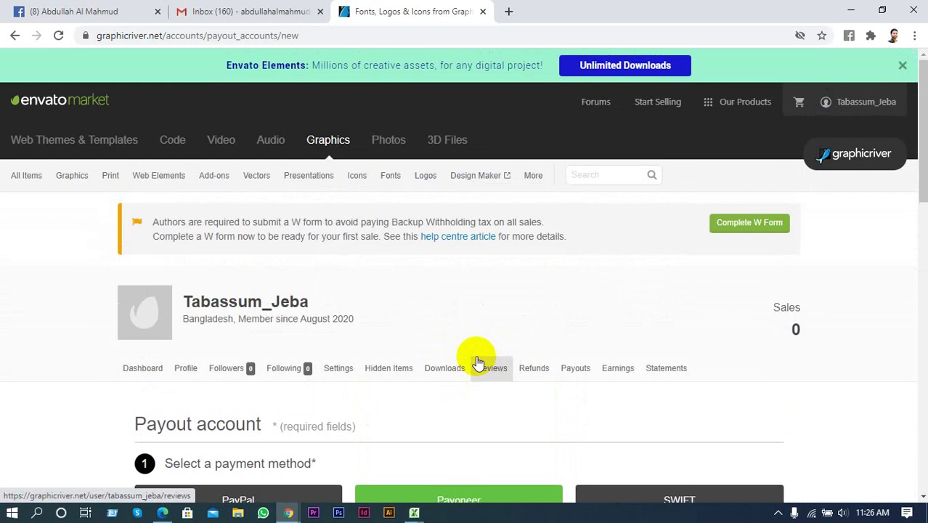
pyautogui.scroll(-2, 443, 347)
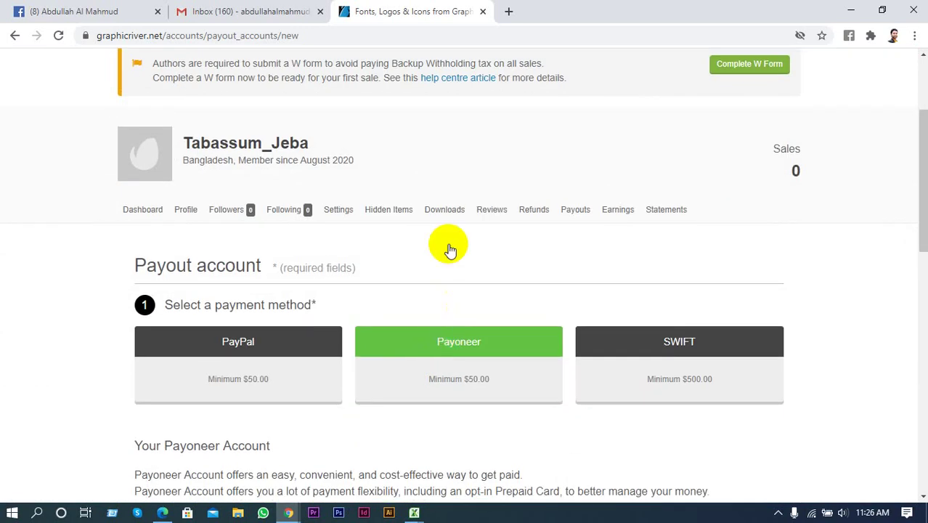
# Open the Earnings page and examine the monthly earnings, balance, total sales value, item sales chart and top countries
pyautogui.click(617, 209)
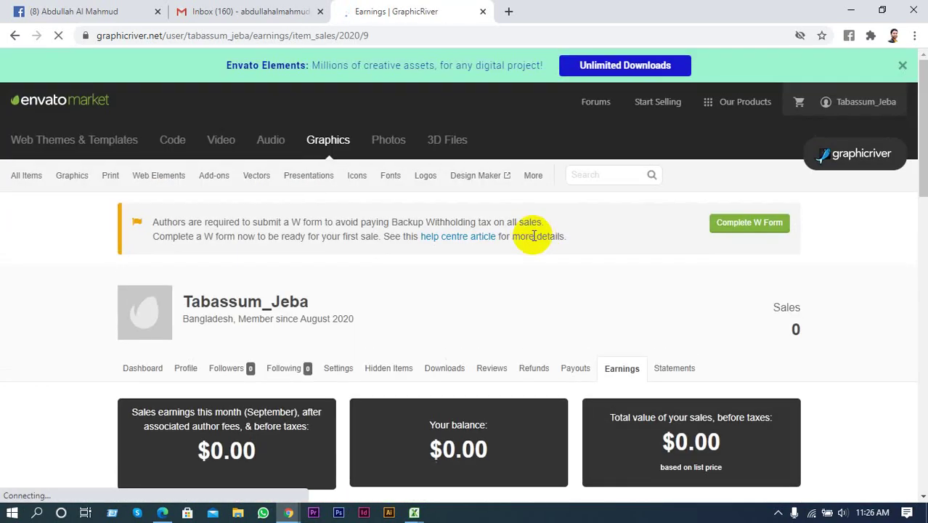
pyautogui.scroll(-2, 541, 274)
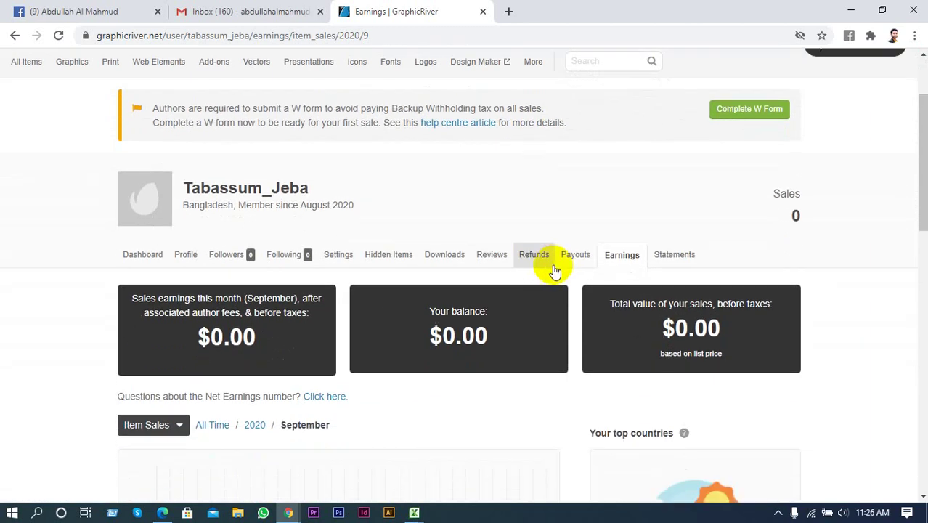
pyautogui.scroll(-1, 552, 275)
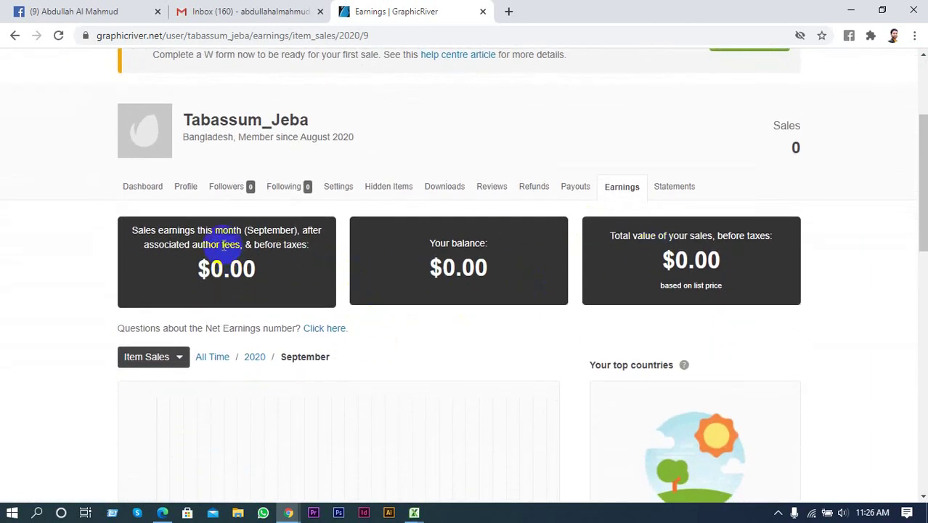
pyautogui.scroll(-1, 363, 254)
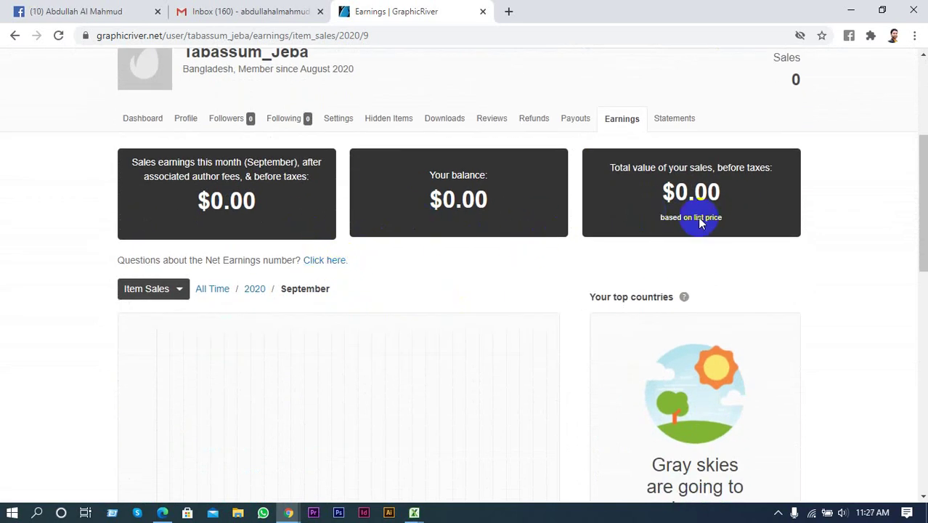
pyautogui.scroll(-2, 698, 222)
pyautogui.scroll(-3, 602, 222)
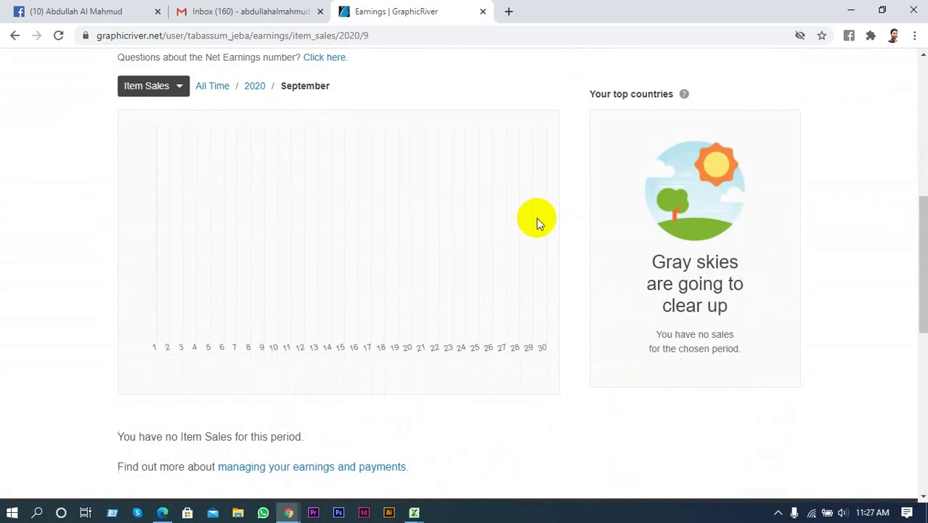
pyautogui.scroll(3, 536, 233)
pyautogui.scroll(5, 534, 252)
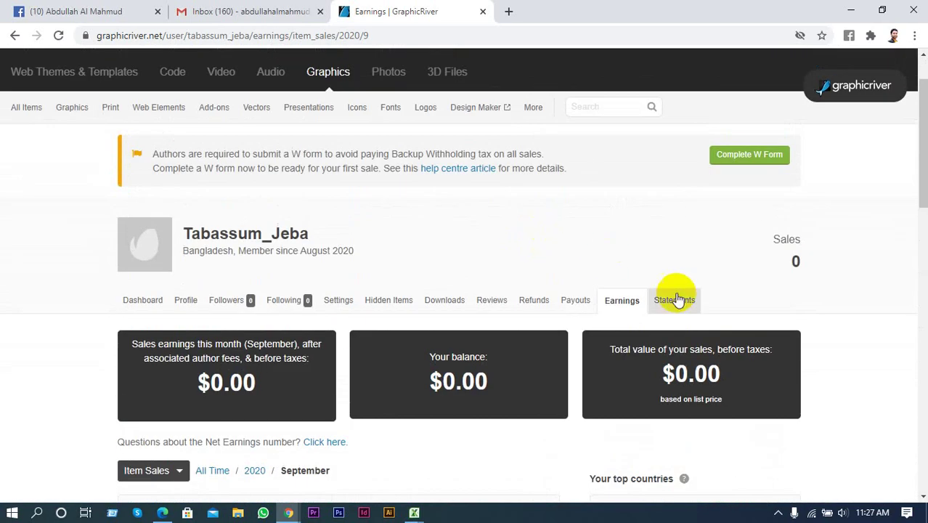
# Open the Statements page and examine the earnings overview and transactions for the last 30 days
pyautogui.click(675, 300)
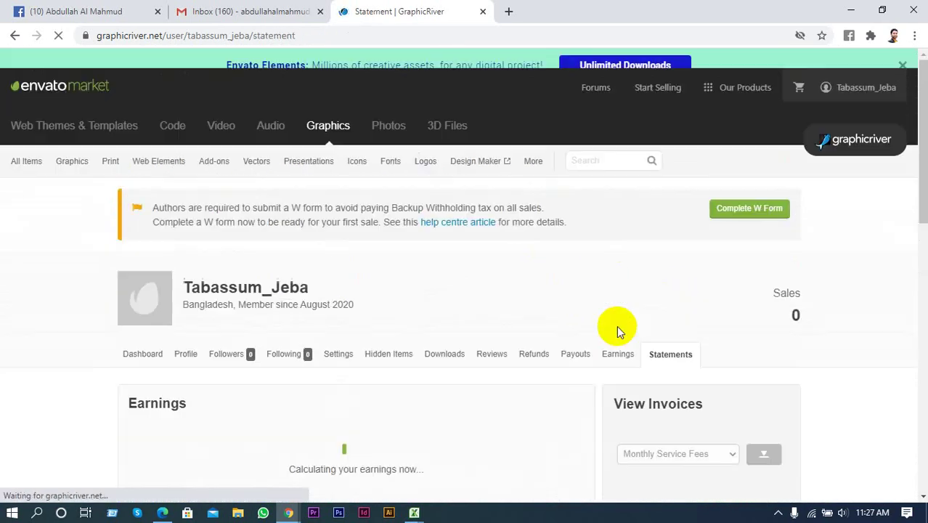
pyautogui.scroll(-2, 570, 305)
pyautogui.scroll(-2, 570, 298)
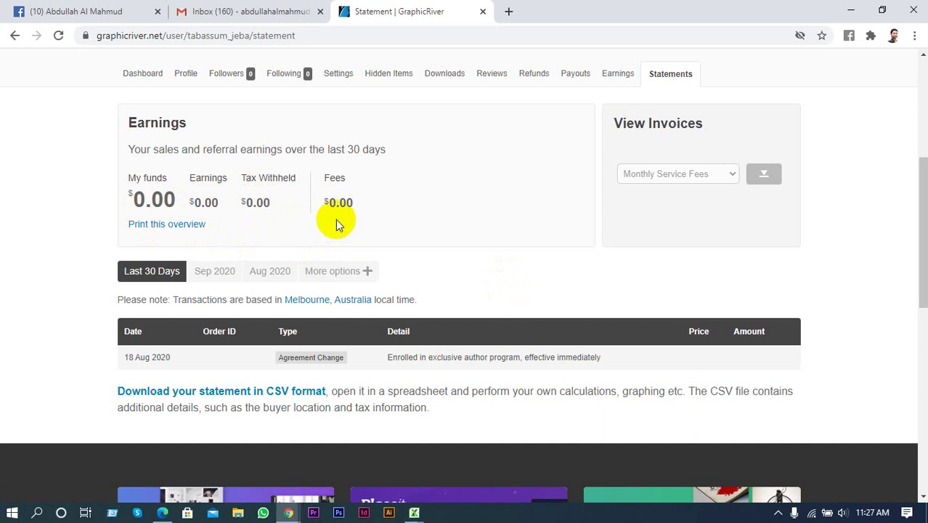
pyautogui.scroll(-1, 363, 211)
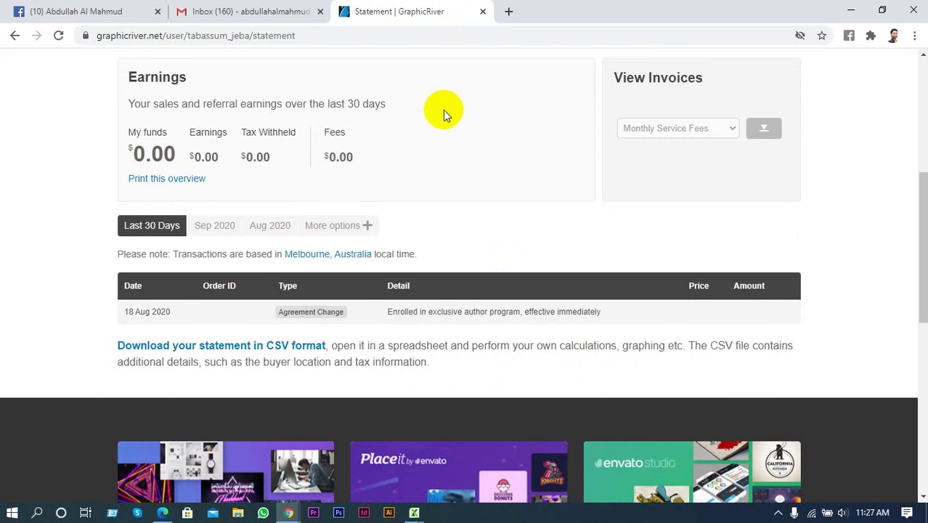
pyautogui.doubleClick(169, 226)
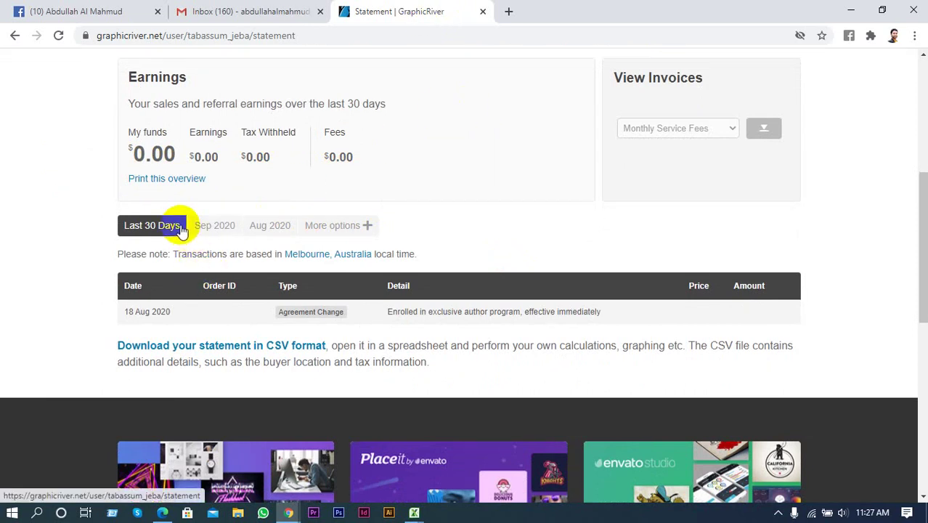
pyautogui.click(257, 203)
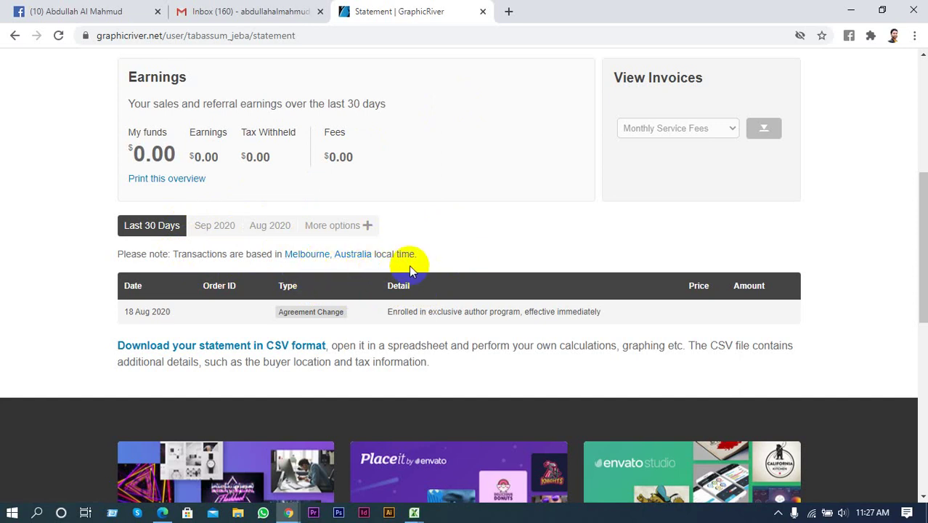
# Look past the CSV statement download to the page footer and check Envato Market's items sold and community earnings
pyautogui.scroll(-1, 434, 250)
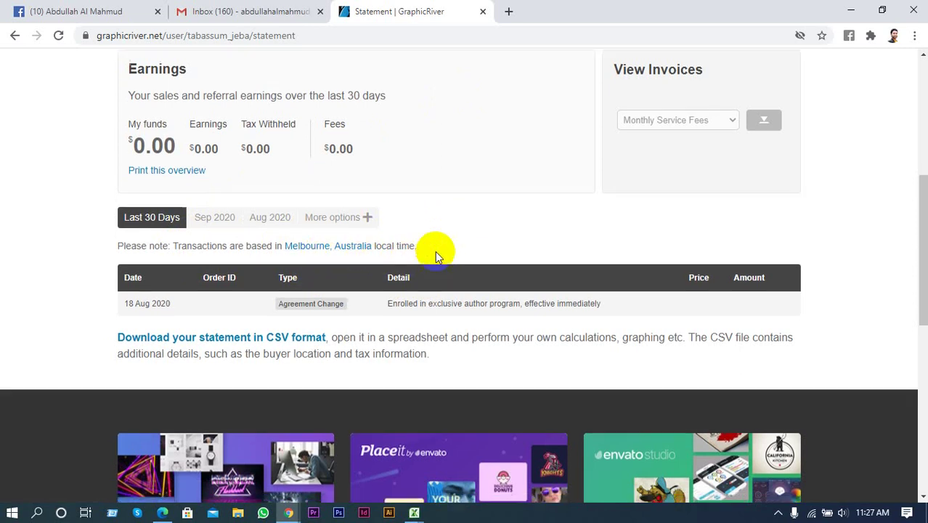
pyautogui.scroll(-3, 421, 244)
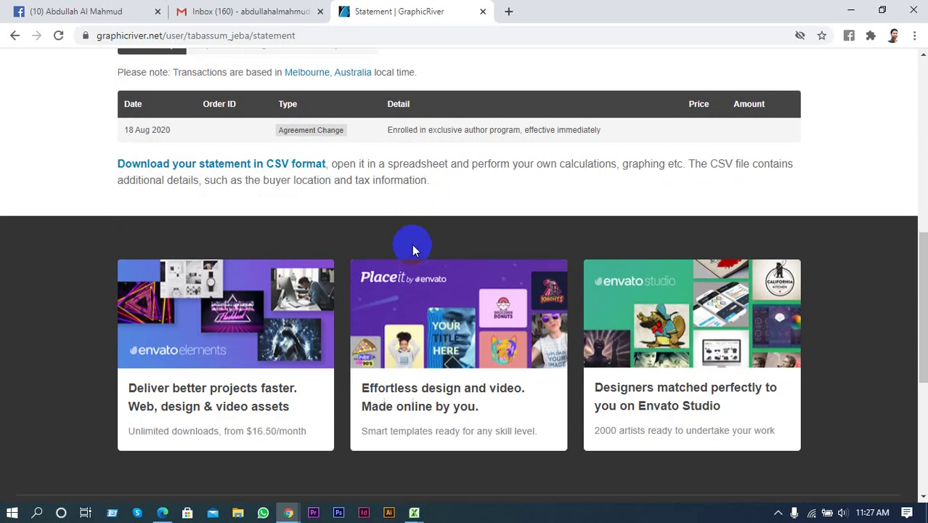
pyautogui.scroll(-4, 411, 244)
pyautogui.scroll(-6, 431, 250)
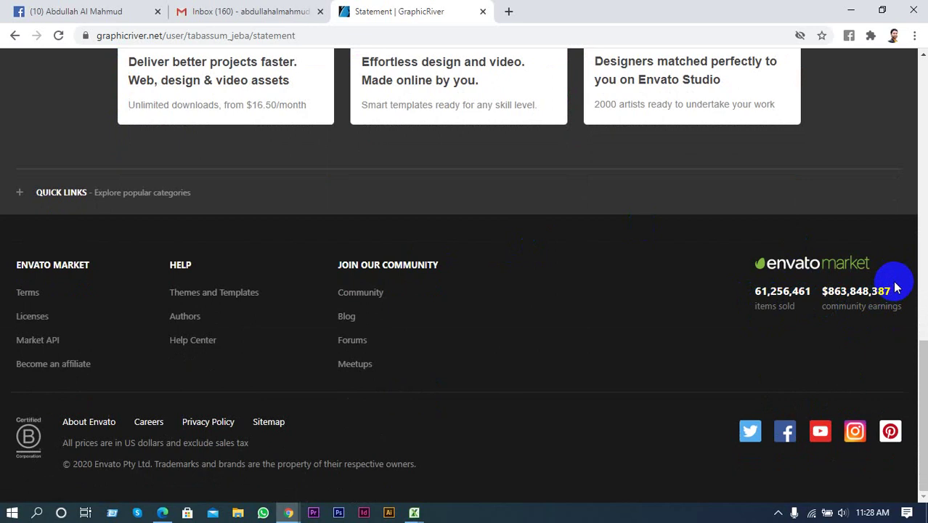
# Highlight the community earnings figure in the page footer, and switch to the Windows Calculator app
pyautogui.moveTo(893, 293); pyautogui.dragTo(840, 298)
pyautogui.click(874, 320)
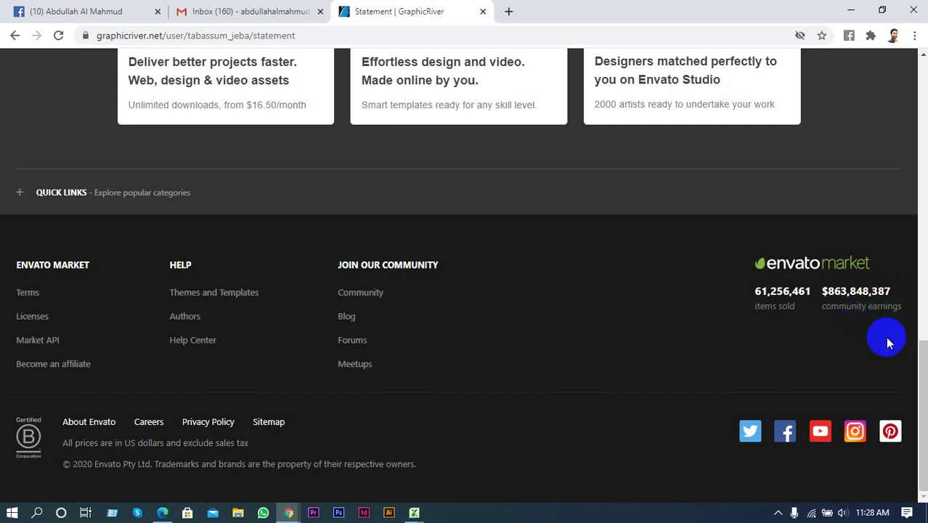
pyautogui.click(38, 514)
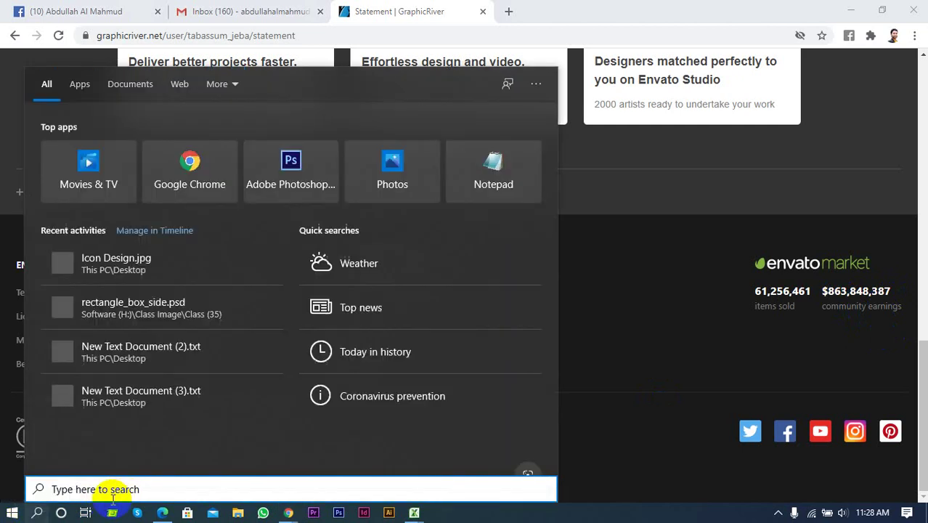
pyautogui.write('c')
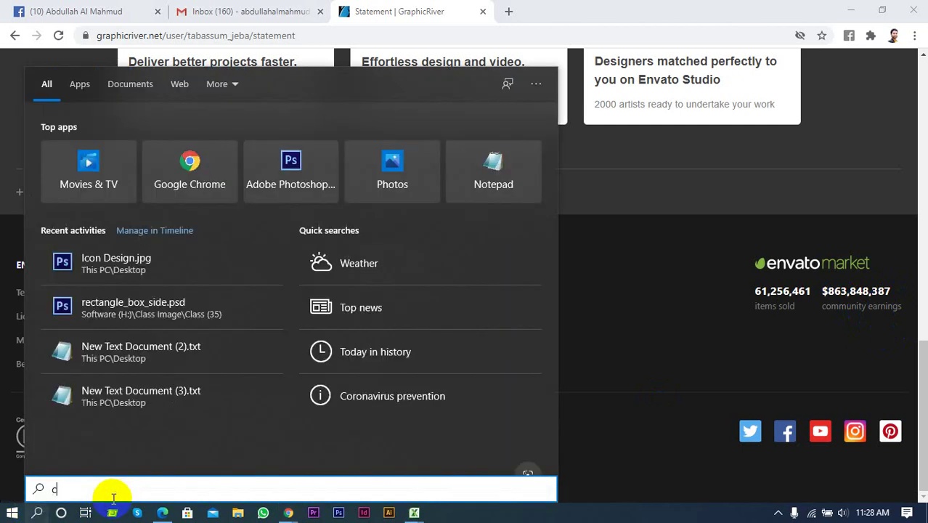
pyautogui.write('al')
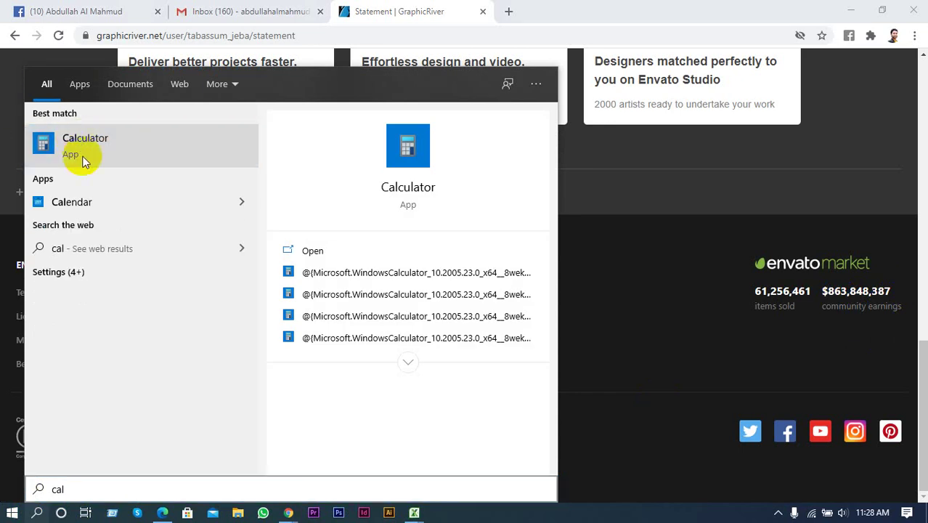
pyautogui.click(202, 149)
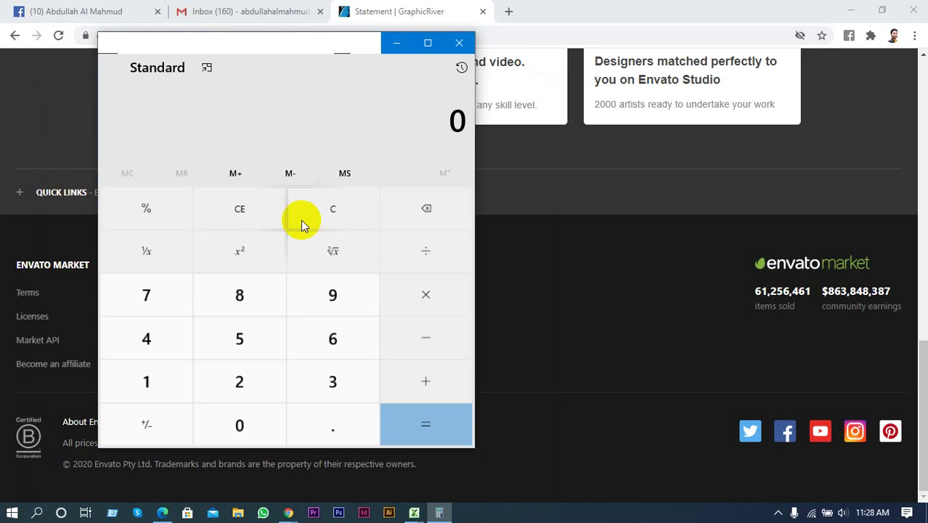
# Enter Envato Market's community earnings, 863848387, as the first number of the calculation
pyautogui.click(244, 302)
pyautogui.click(318, 337)
pyautogui.click(333, 383)
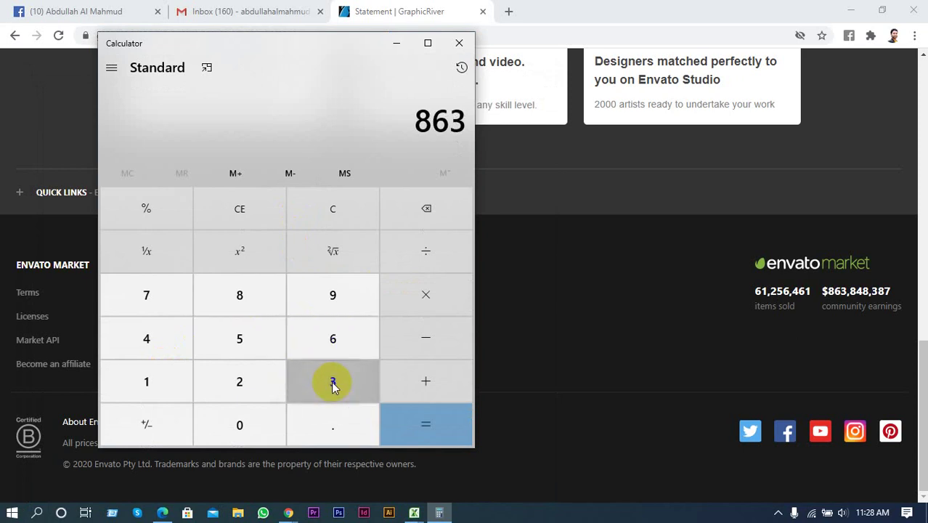
pyautogui.click(244, 300)
pyautogui.click(177, 327)
pyautogui.click(247, 305)
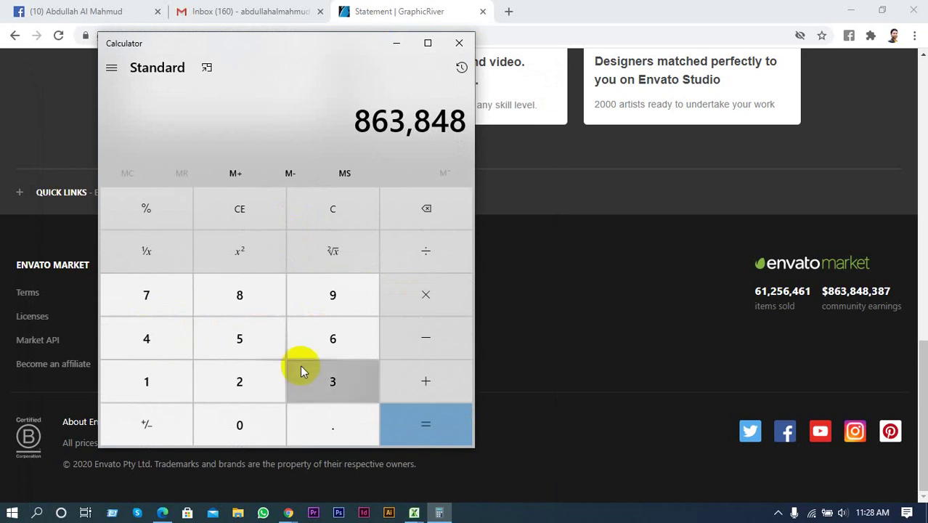
pyautogui.click(334, 388)
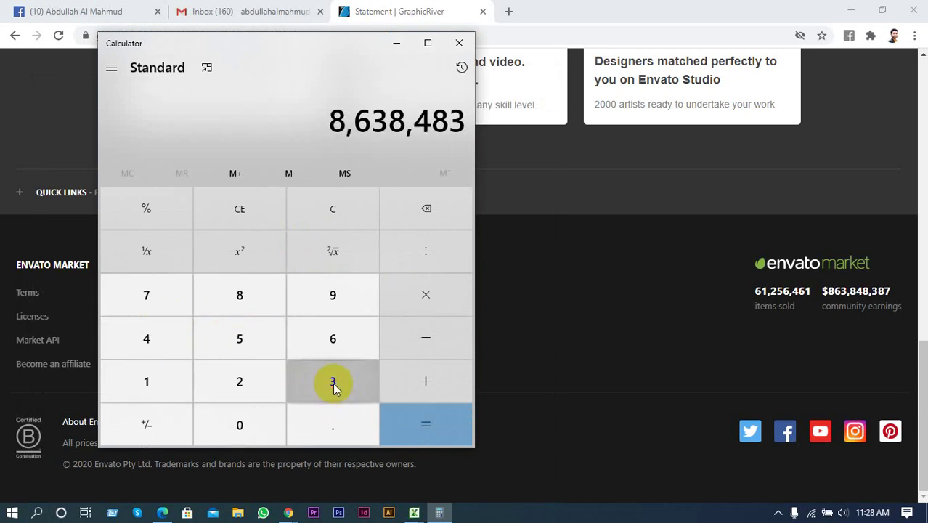
pyautogui.click(245, 300)
pyautogui.click(165, 300)
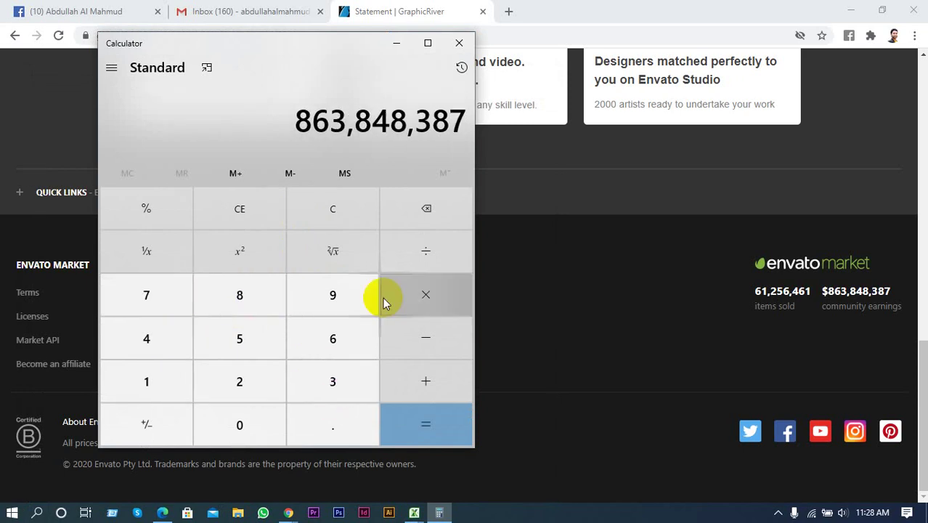
# Multiply the entered community earnings by 80, read the product and close Calculator
pyautogui.click(428, 295)
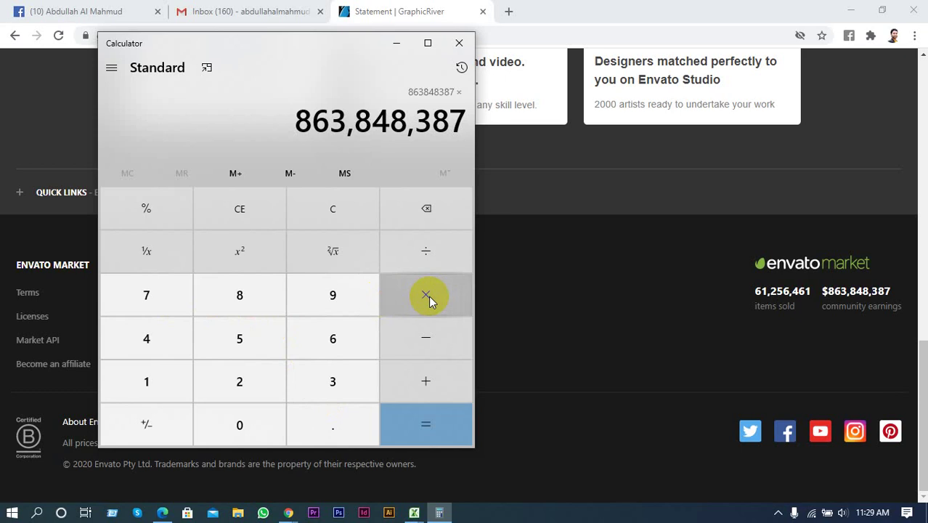
pyautogui.click(230, 301)
pyautogui.click(262, 426)
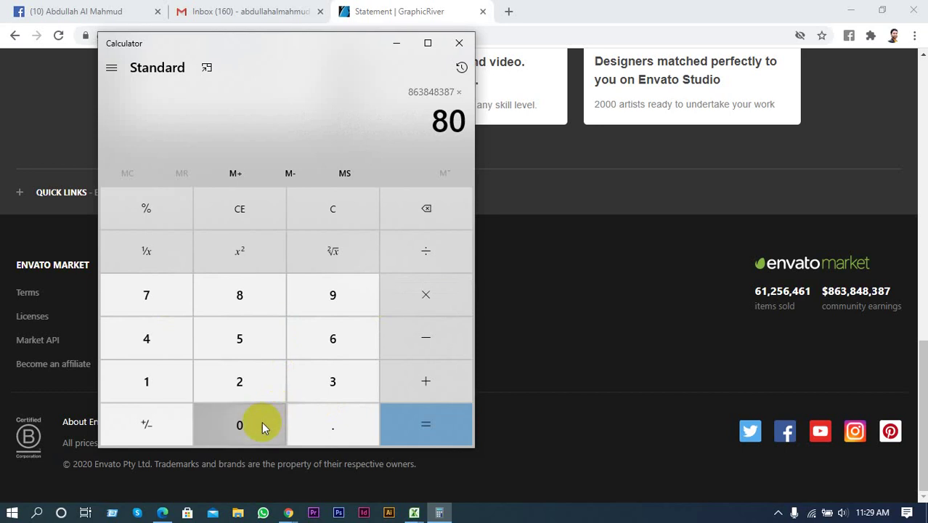
pyautogui.click(425, 417)
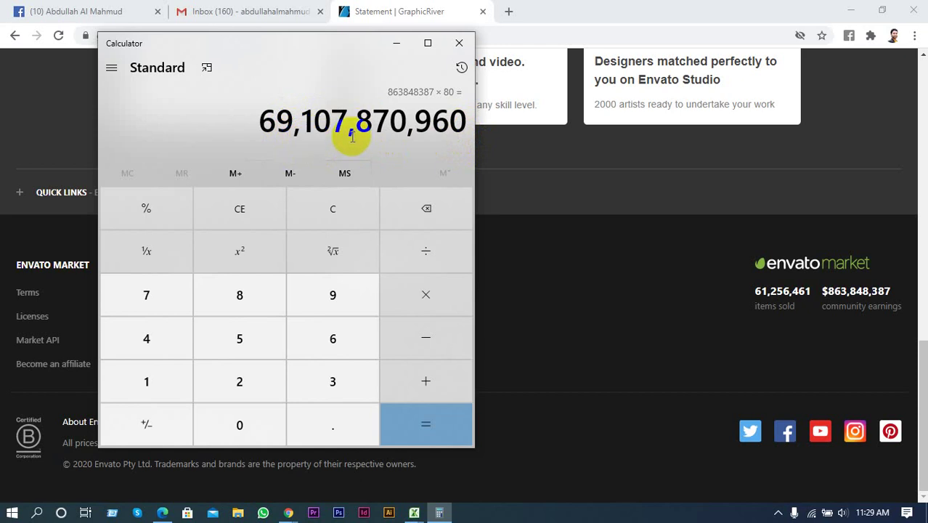
pyautogui.click(459, 43)
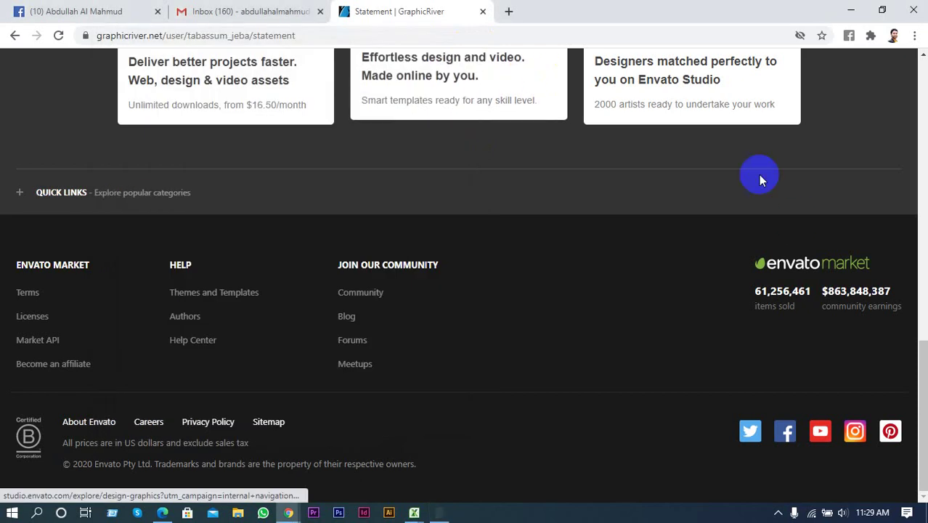
# Look back over the Statements page and the list of Envato products, and return to the author Dashboard
pyautogui.scroll(1, 703, 375)
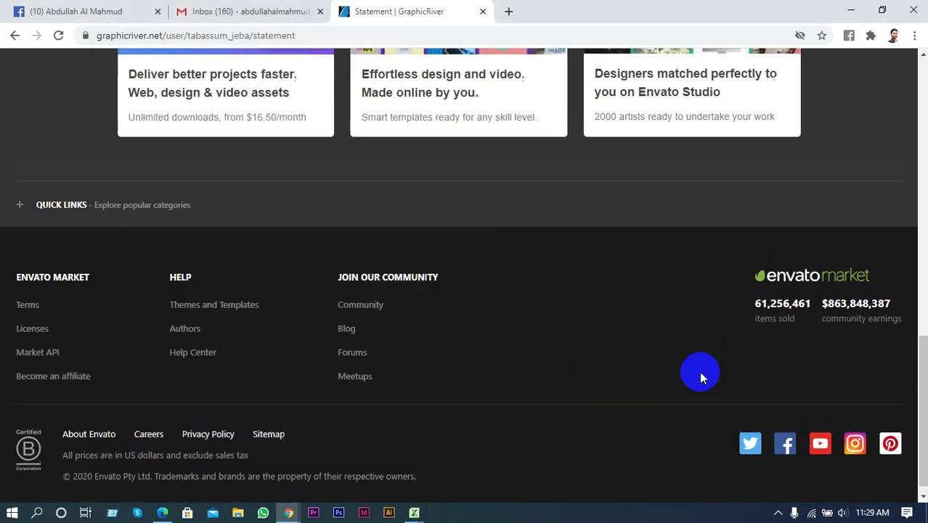
pyautogui.scroll(5, 700, 374)
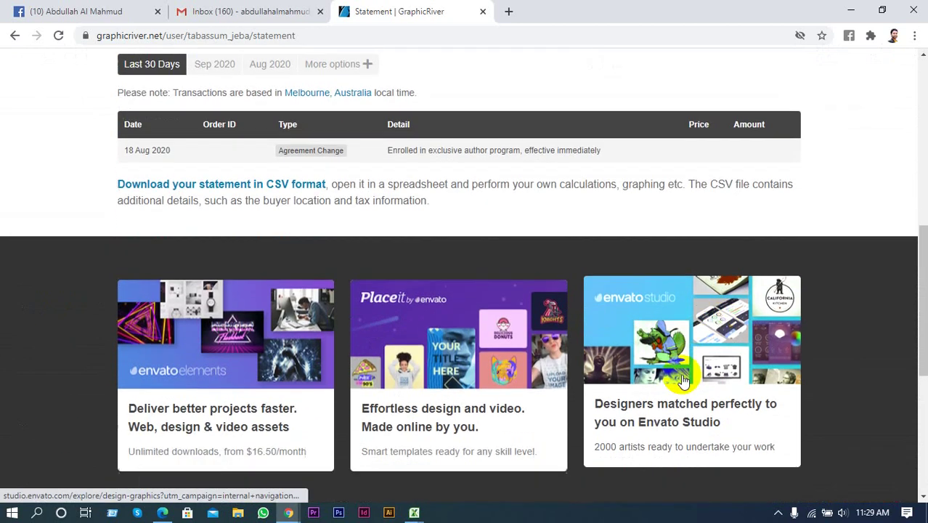
pyautogui.scroll(-4, 680, 374)
pyautogui.scroll(4, 679, 374)
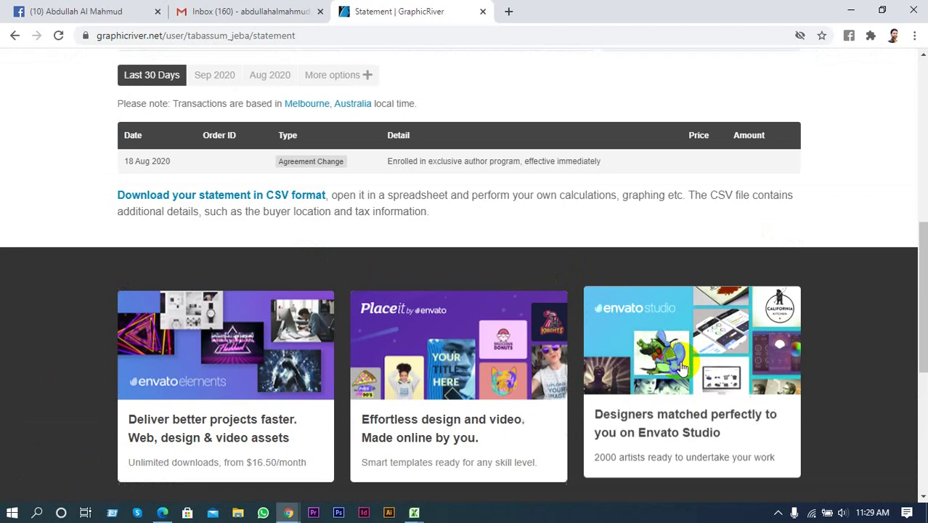
pyautogui.scroll(6, 681, 368)
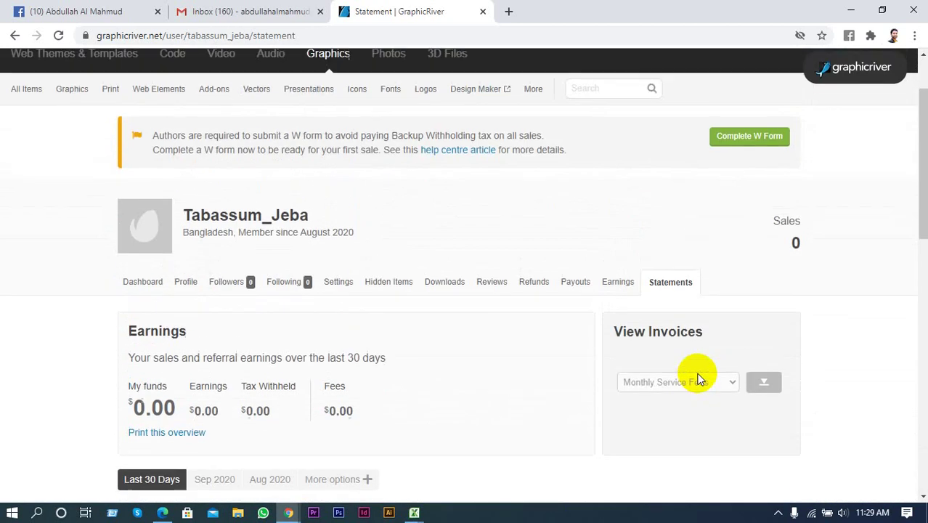
pyautogui.scroll(2, 695, 378)
pyautogui.click(859, 281)
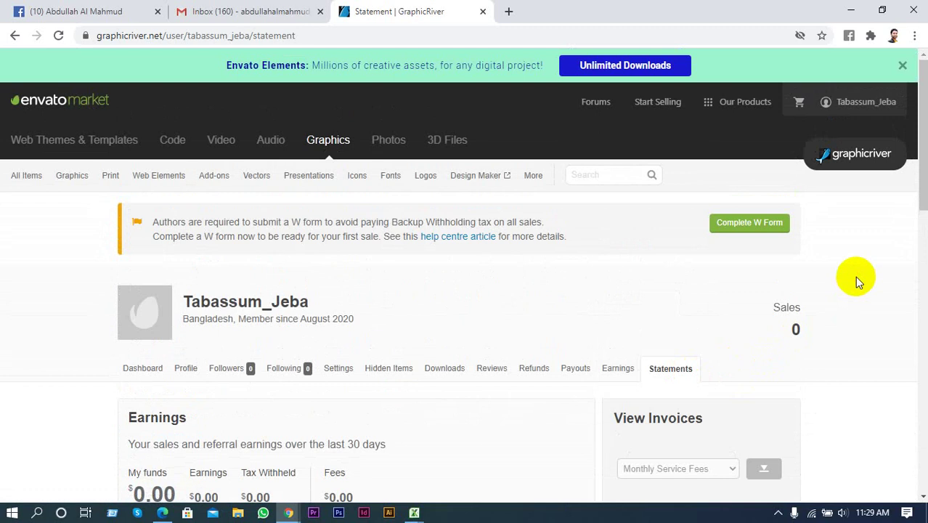
pyautogui.click(728, 102)
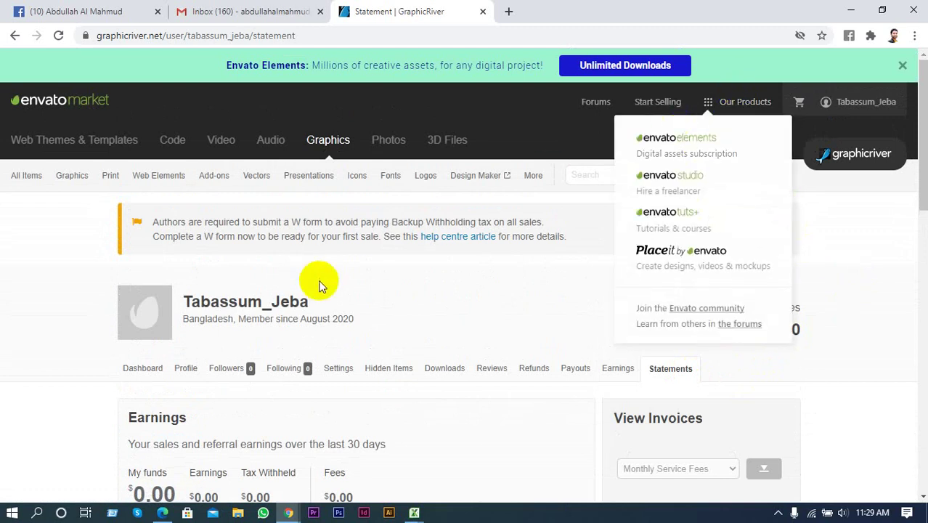
pyautogui.click(150, 377)
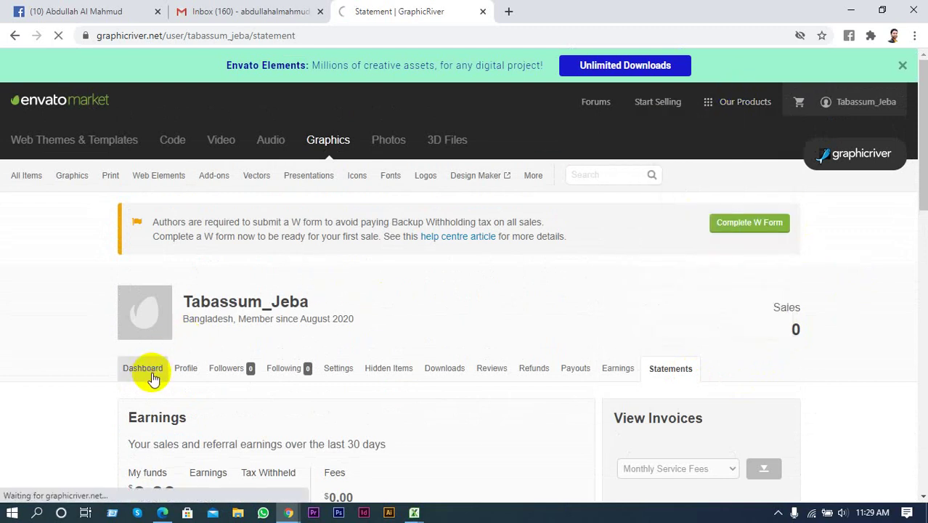
# Choose Print Templates as the category for uploading an item and check its monthly upload allowance
pyautogui.scroll(-2, 367, 311)
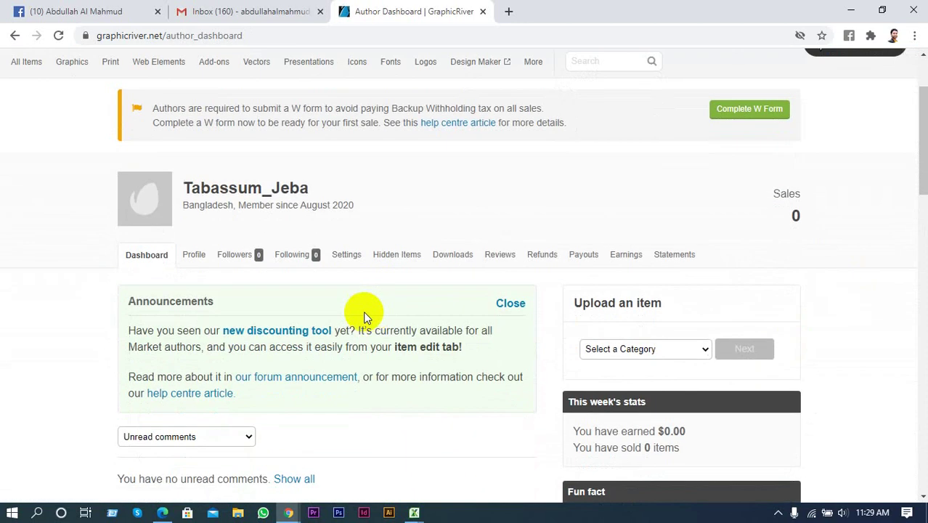
pyautogui.scroll(-1, 363, 311)
pyautogui.click(682, 262)
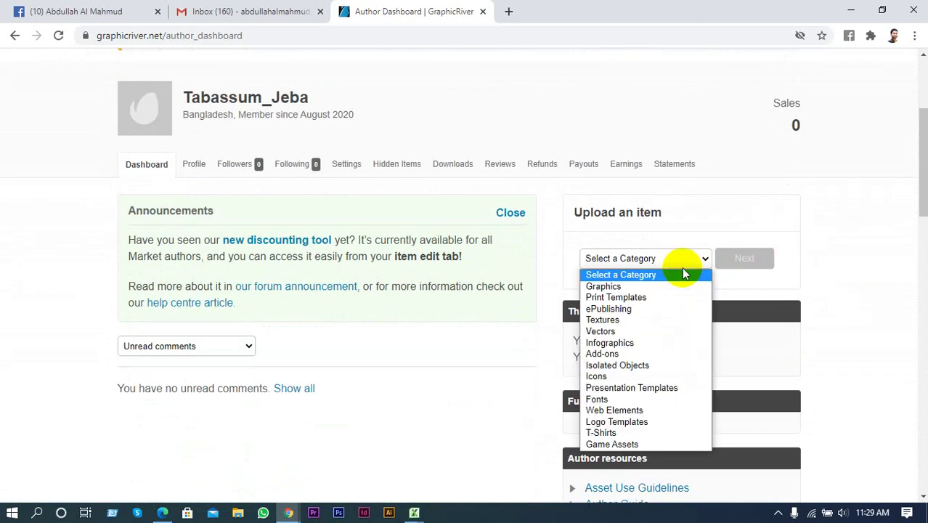
pyautogui.click(656, 297)
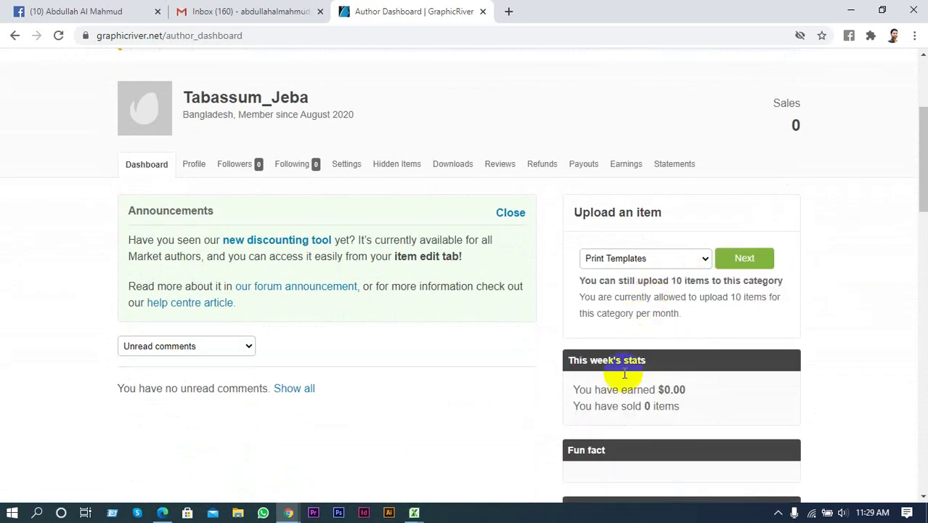
# Switch to the Google Meet window, turn on the microphone and return to the author dashboard in Chrome
pyautogui.click(778, 513)
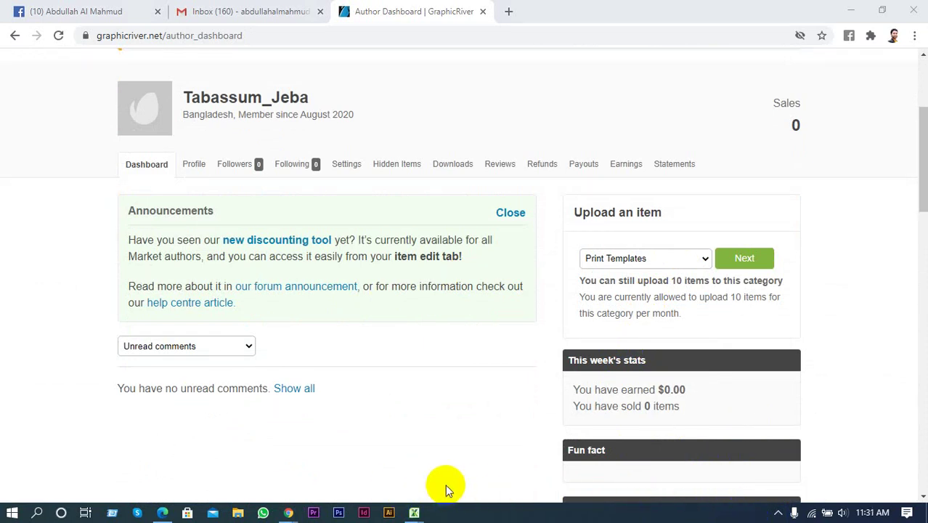
pyautogui.click(778, 511)
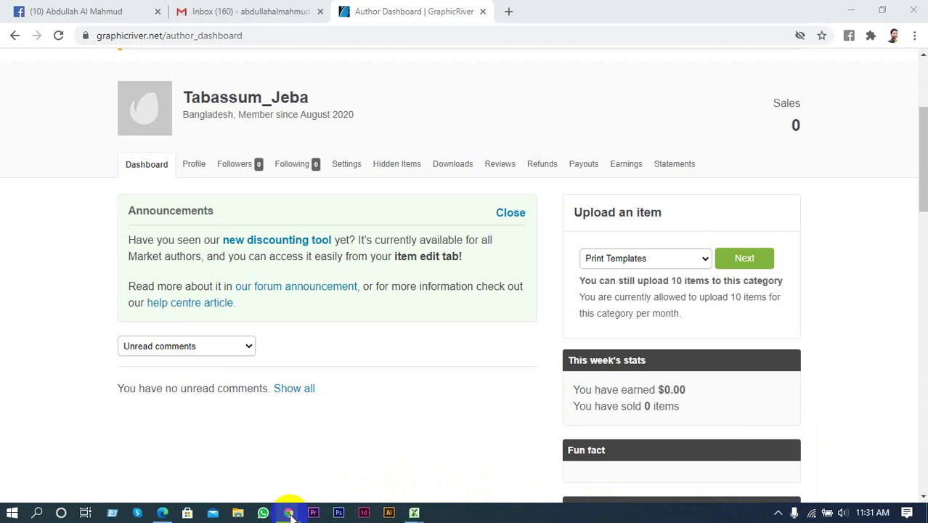
pyautogui.moveTo(288, 509)
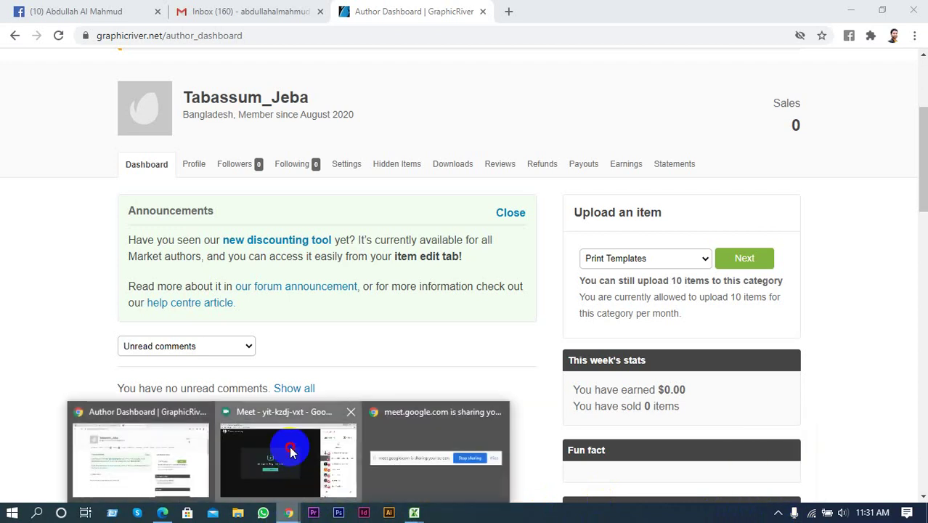
pyautogui.click(290, 447)
pyautogui.click(270, 472)
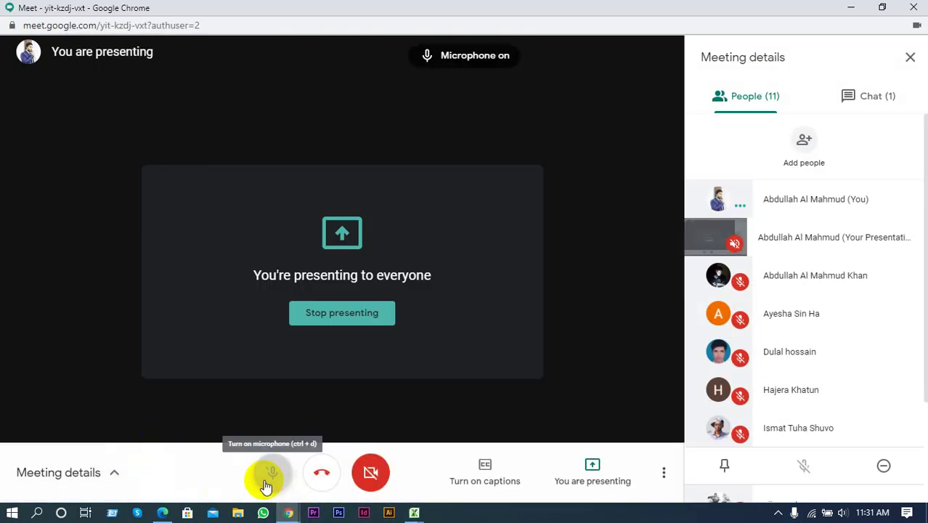
pyautogui.click(851, 8)
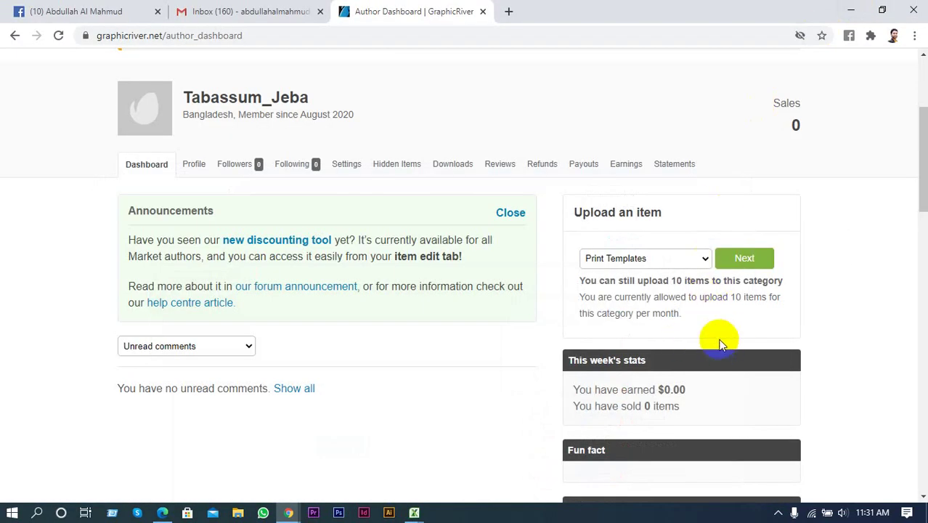
# Confirm Print Templates as the upload category and open its item upload form
pyautogui.click(660, 258)
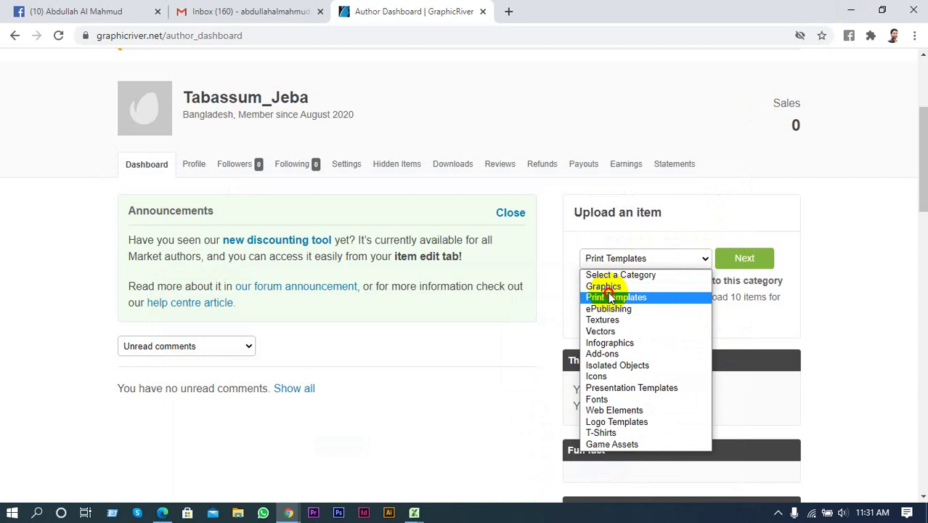
pyautogui.click(610, 297)
pyautogui.click(742, 255)
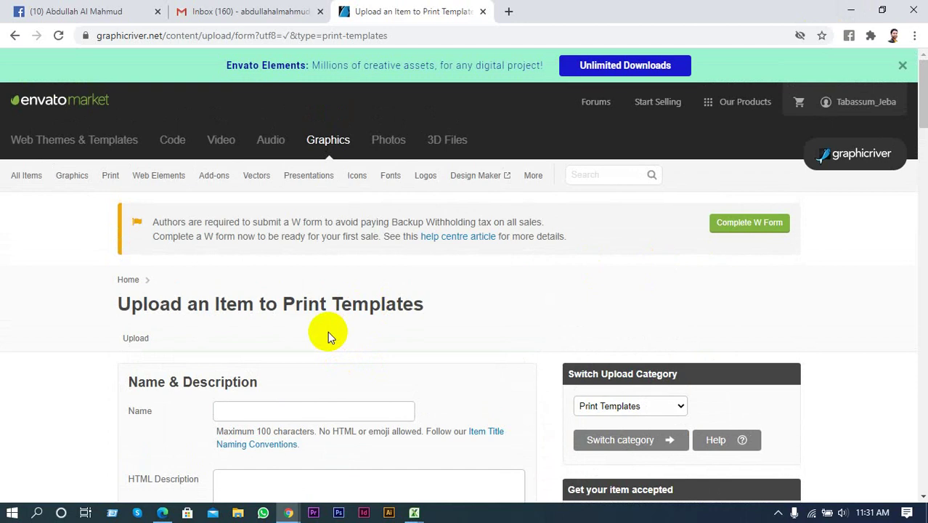
# Set the item's name to the suggested entry Corporate Business Card
pyautogui.scroll(-1, 327, 331)
pyautogui.scroll(-1, 288, 336)
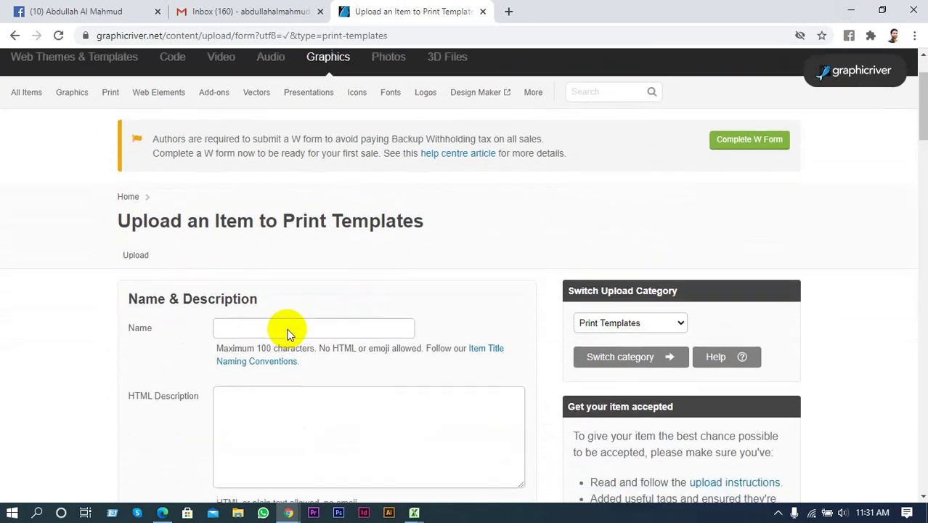
pyautogui.click(312, 279)
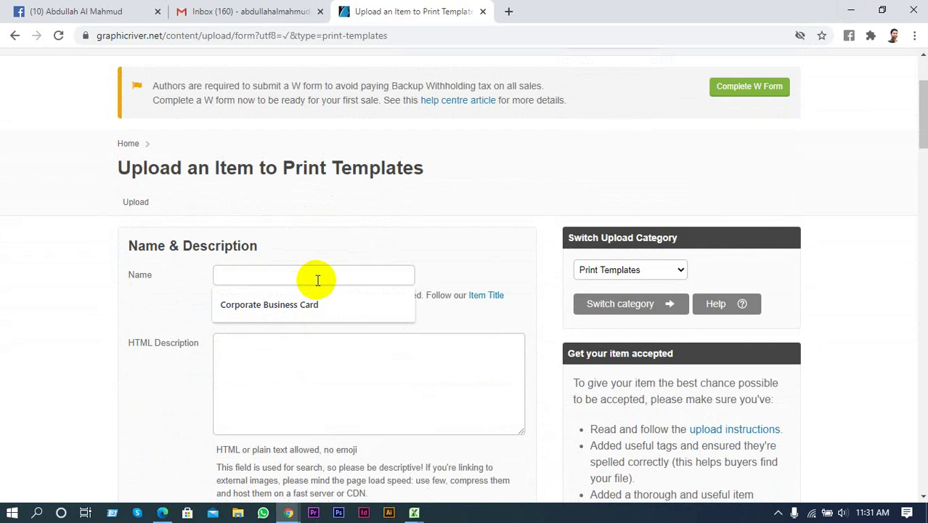
pyautogui.click(311, 304)
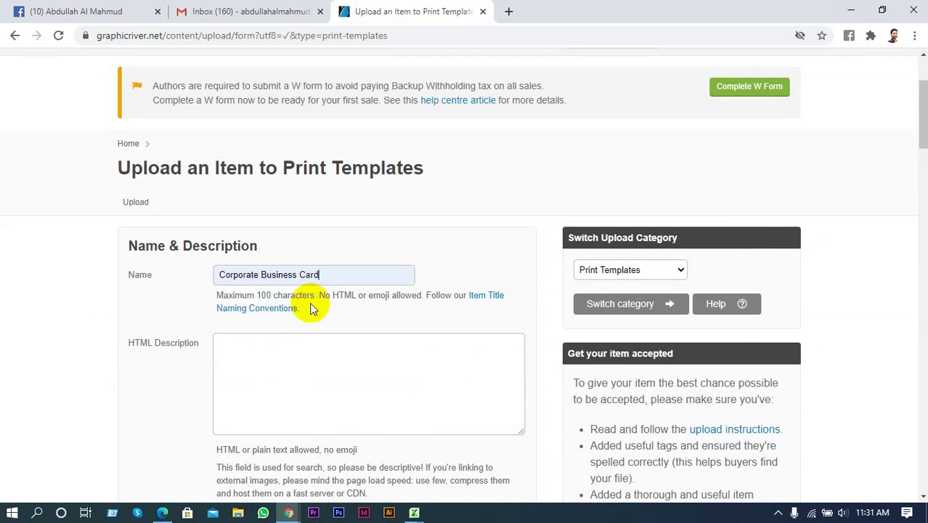
# Activate the item's HTML Description field and read its guidance on allowed text and search use
pyautogui.scroll(-1, 311, 308)
pyautogui.click(308, 264)
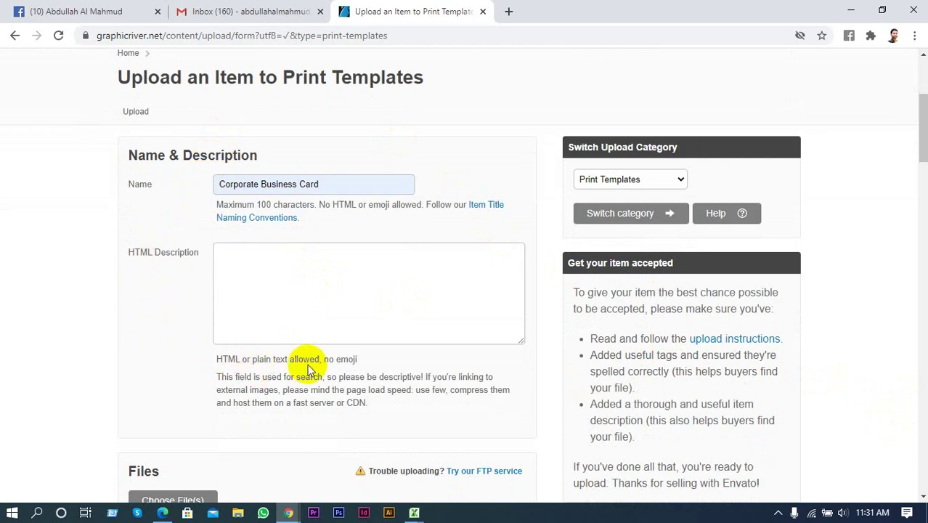
pyautogui.click(265, 339)
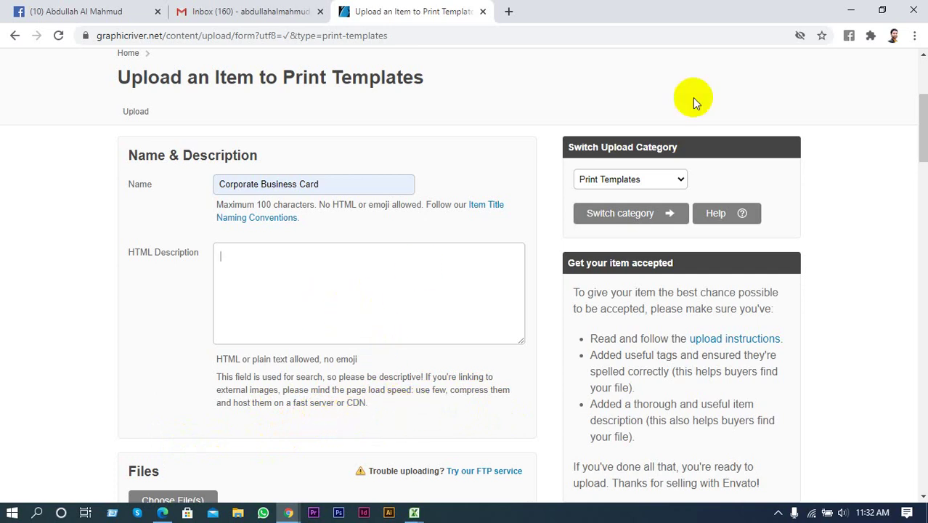
# Minimize Chrome, open File Explorer and look for the item's files in the trainer's personal folder on Software (H:)
pyautogui.click(848, 10)
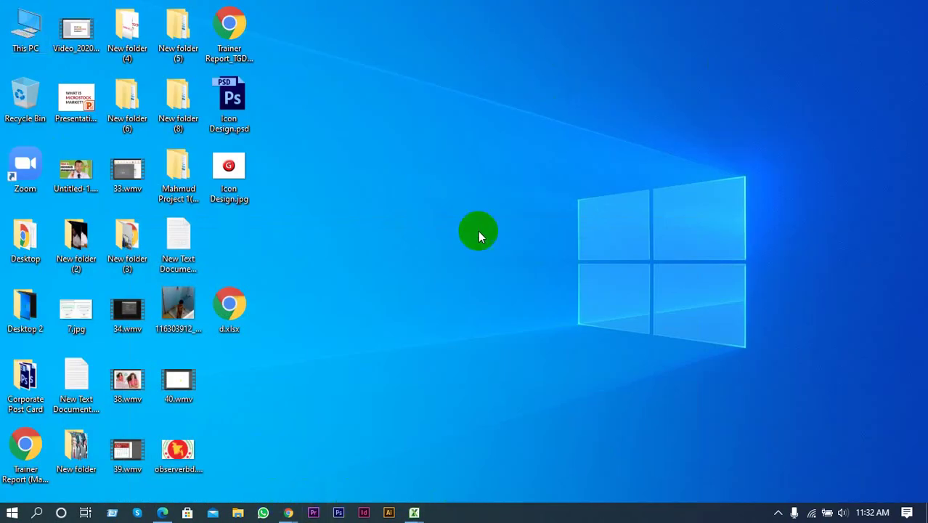
pyautogui.press('super+e')
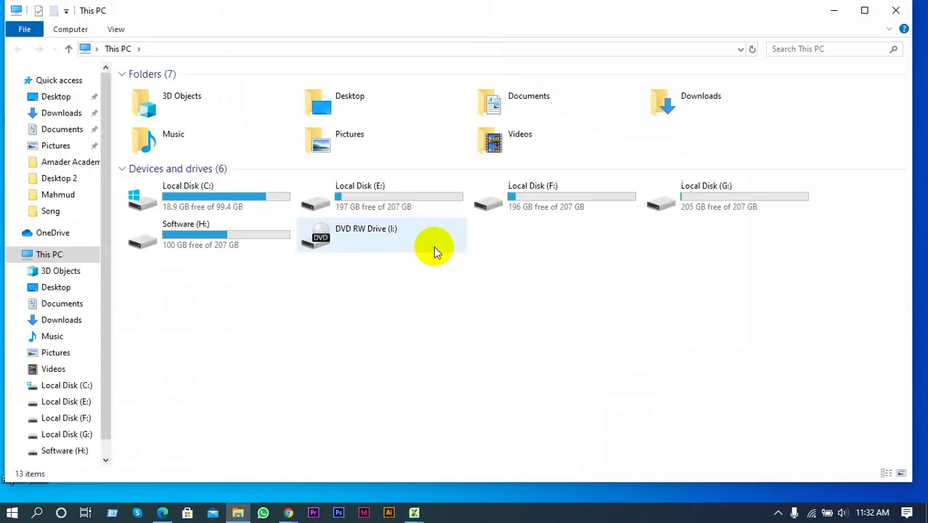
pyautogui.click(260, 214)
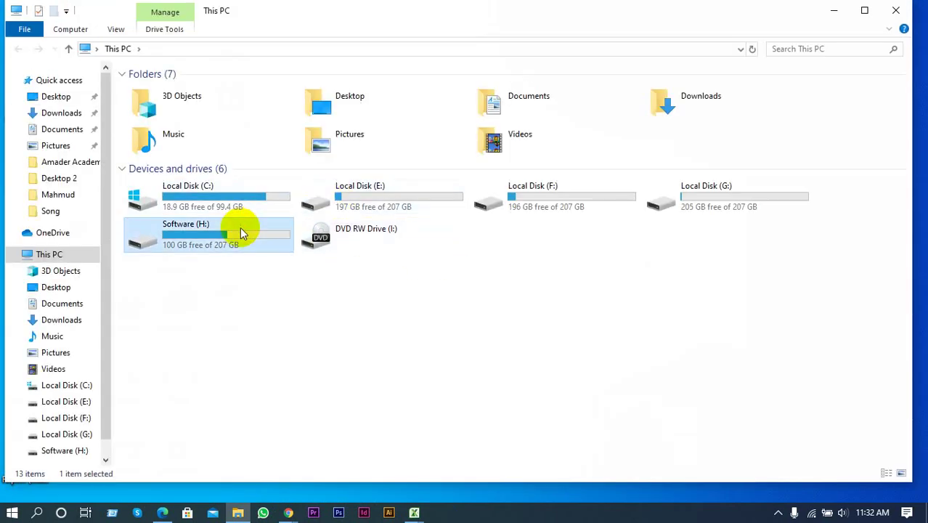
pyautogui.doubleClick(240, 228)
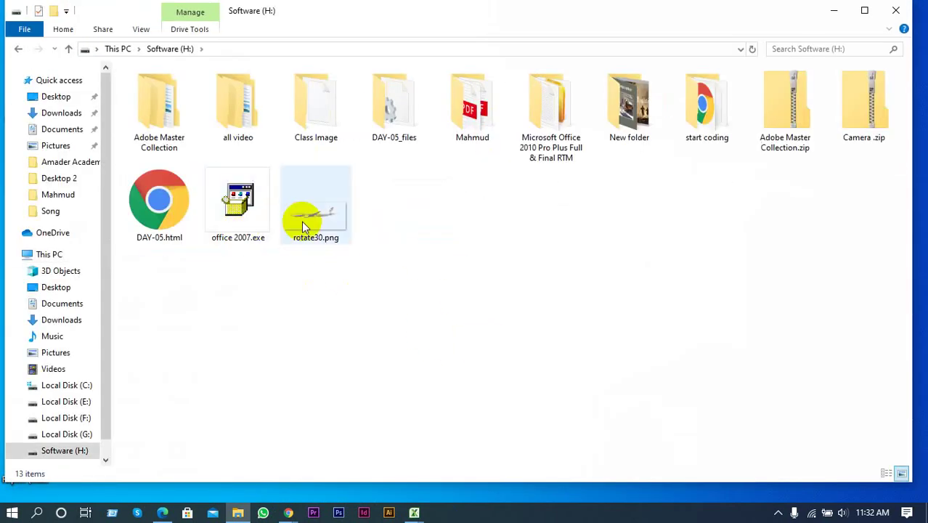
pyautogui.doubleClick(485, 106)
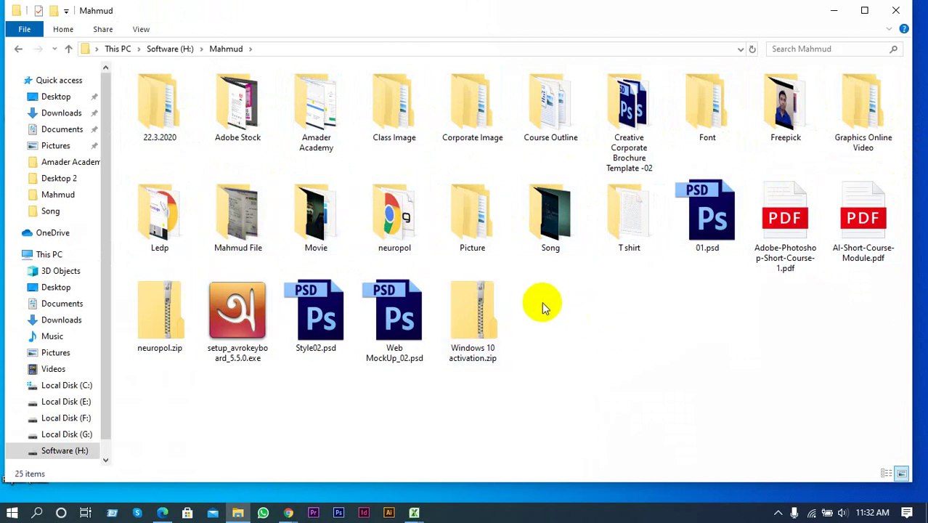
pyautogui.click(218, 231)
pyautogui.doubleClick(221, 231)
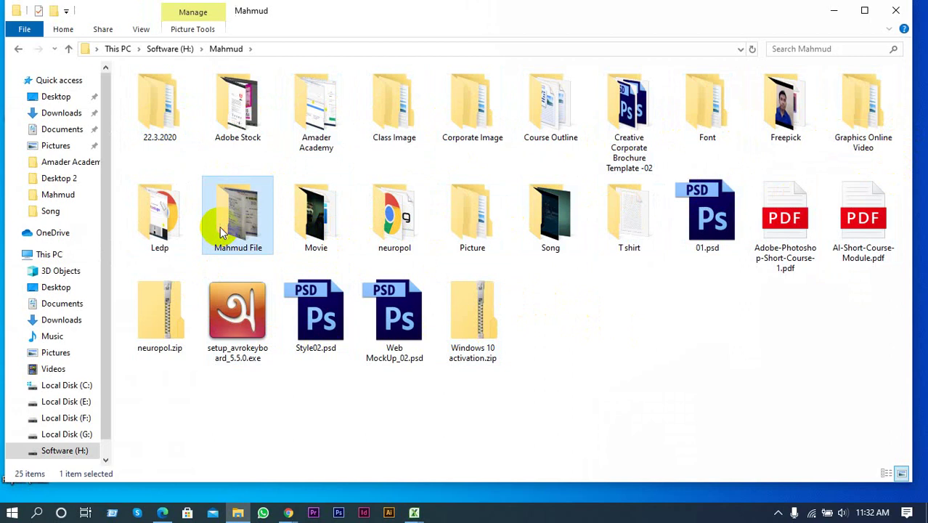
pyautogui.click(17, 48)
pyautogui.click(715, 357)
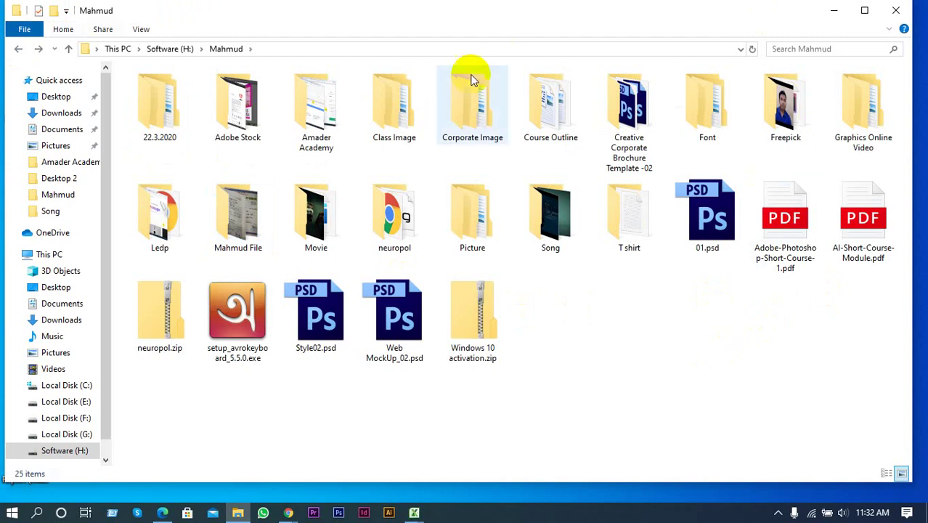
# Look through the Class Image folders on Software (H:), including Class (24), and close File Explorer
pyautogui.click(409, 110)
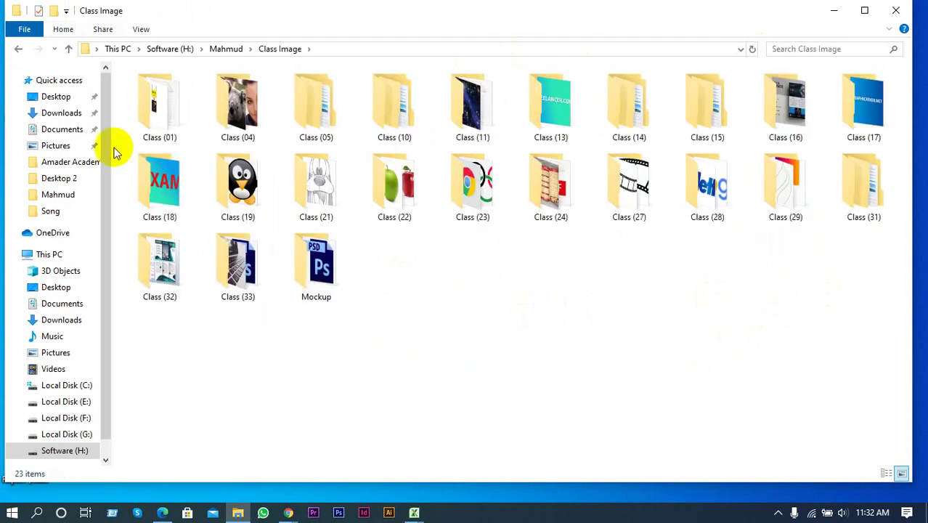
pyautogui.click(18, 49)
pyautogui.click(17, 51)
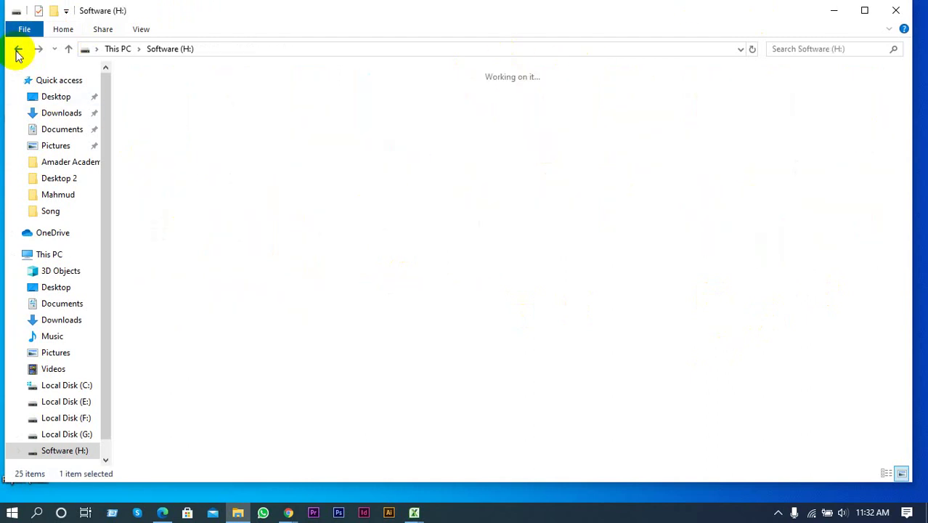
pyautogui.doubleClick(326, 121)
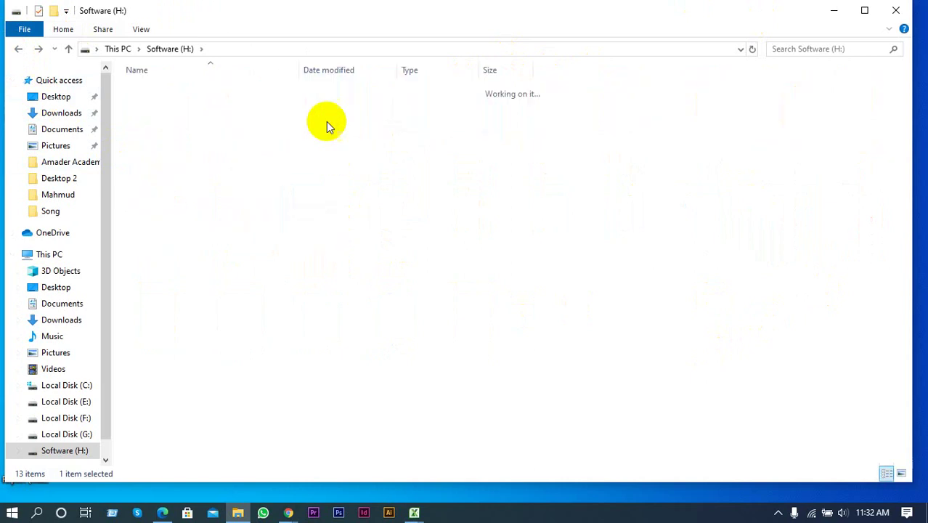
pyautogui.scroll(-2, 270, 359)
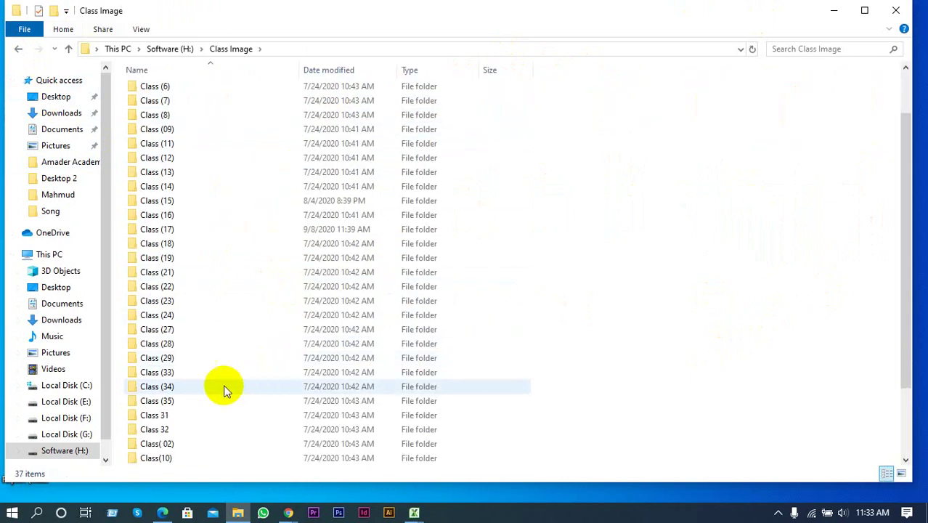
pyautogui.doubleClick(182, 314)
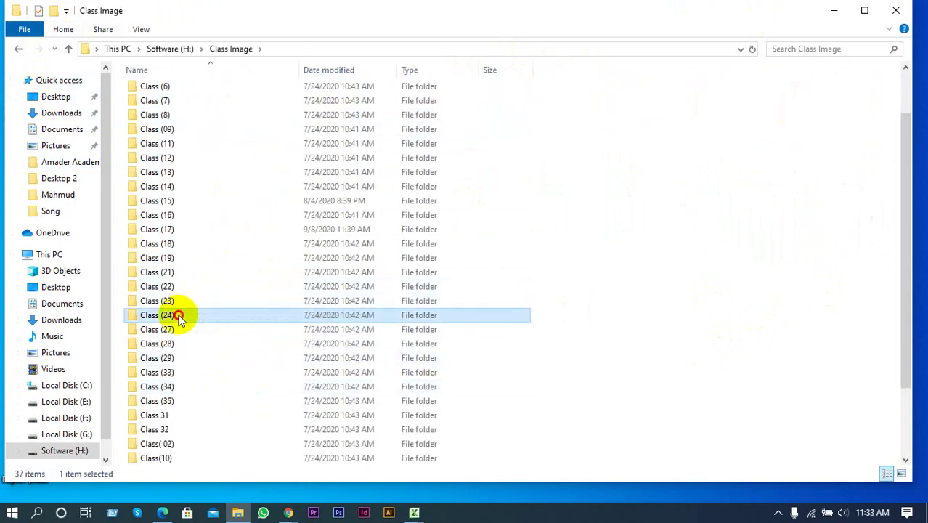
pyautogui.click(16, 51)
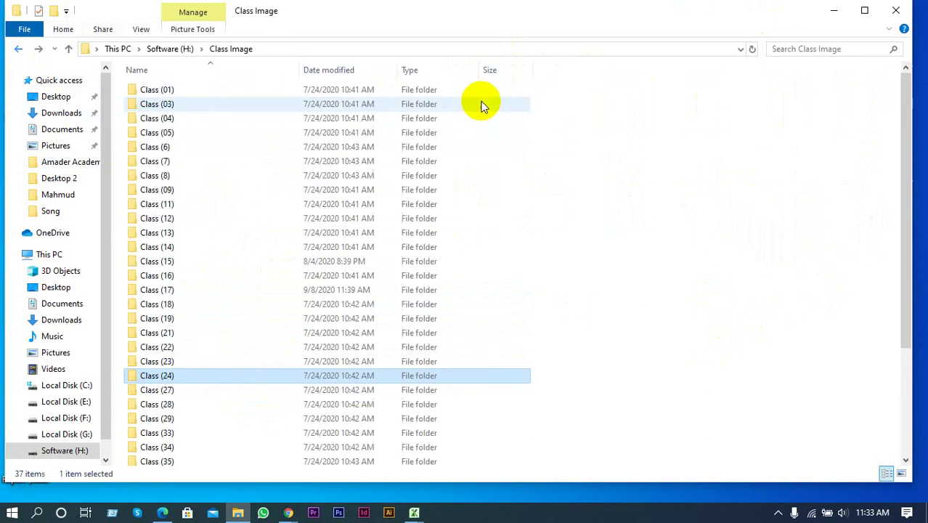
pyautogui.click(892, 12)
pyautogui.click(623, 154)
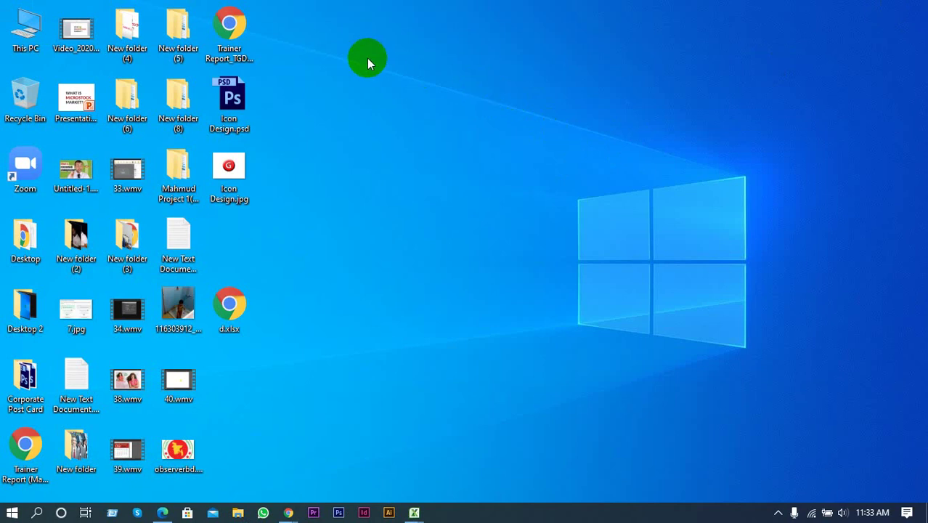
# Open This PC from the desktop in a maximized window and show the contents of Software (H:)
pyautogui.doubleClick(29, 28)
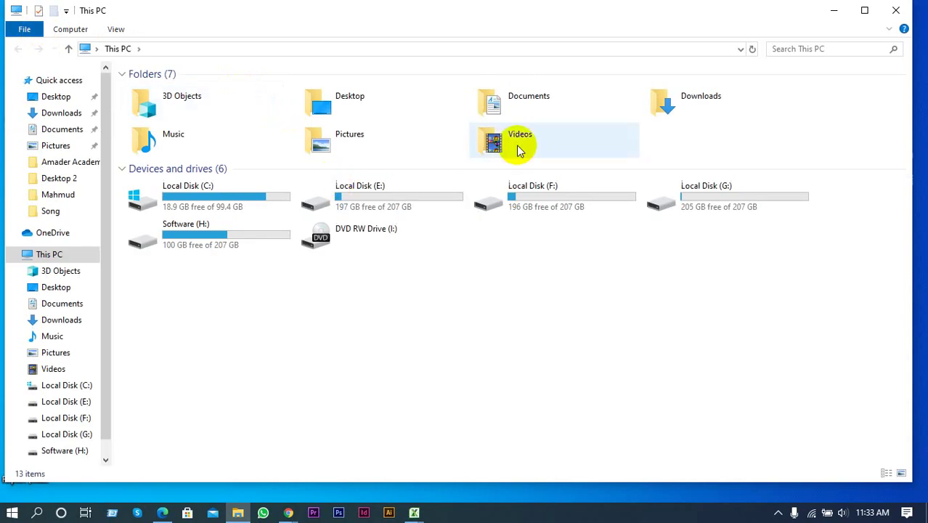
pyautogui.click(864, 11)
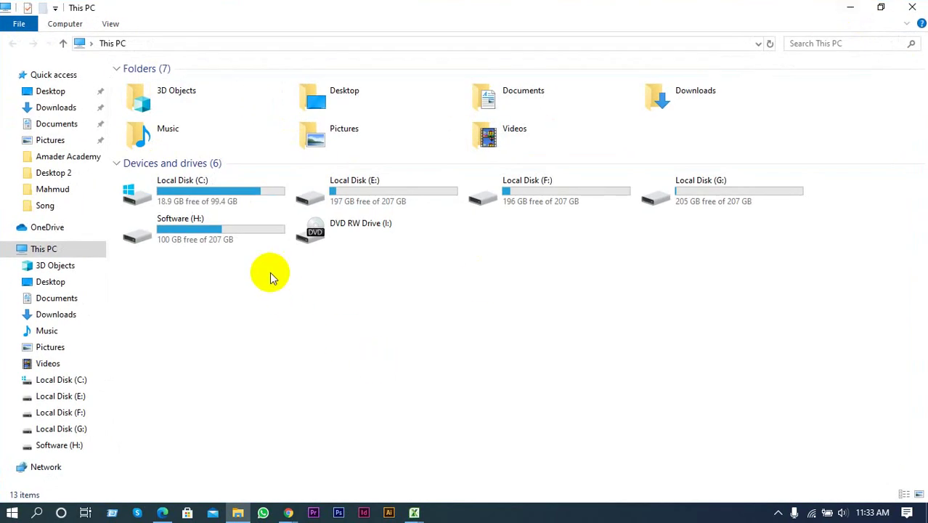
pyautogui.doubleClick(237, 236)
pyautogui.click(435, 305)
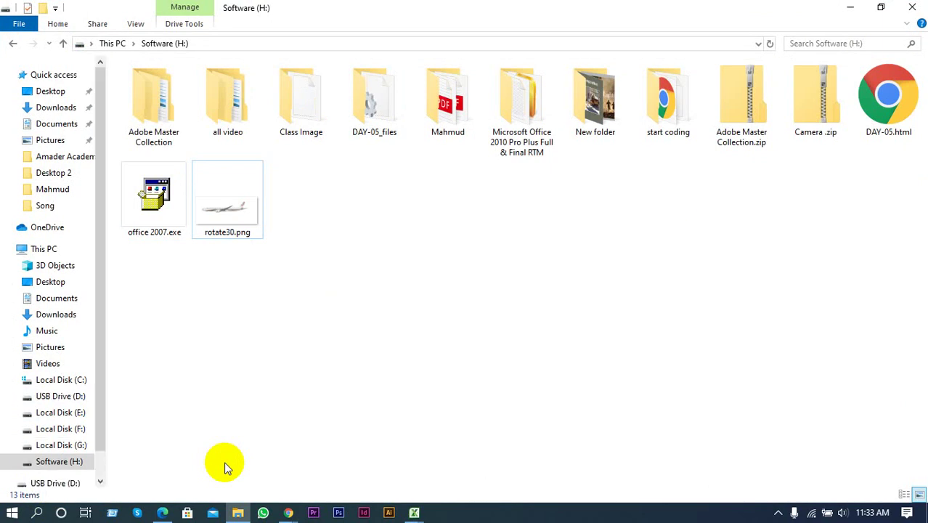
# Open the Approve File folder on USB Drive (D:) and view its files as large thumbnails
pyautogui.click(38, 483)
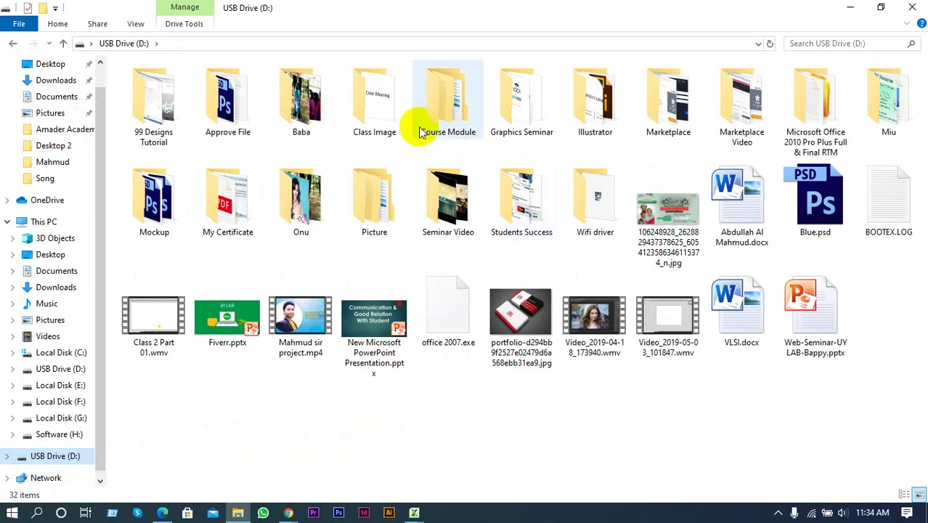
pyautogui.click(240, 102)
pyautogui.doubleClick(241, 102)
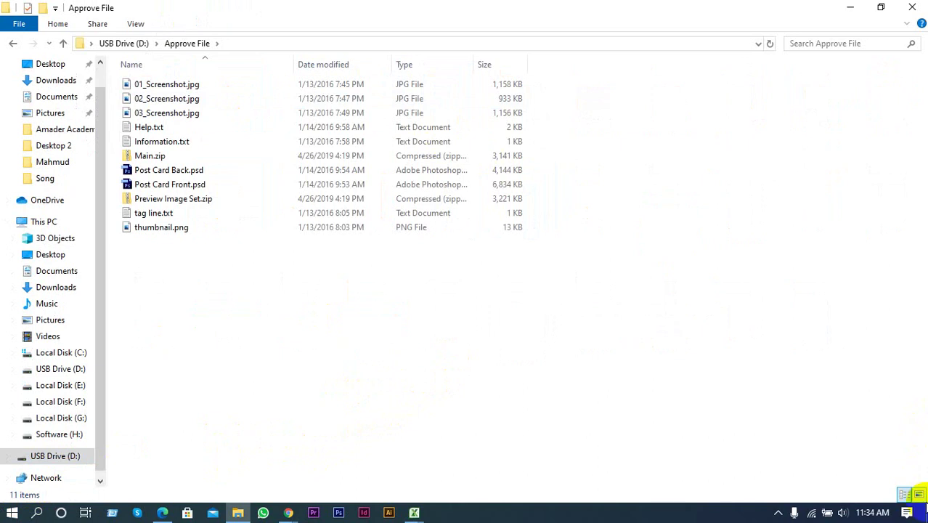
pyautogui.click(919, 494)
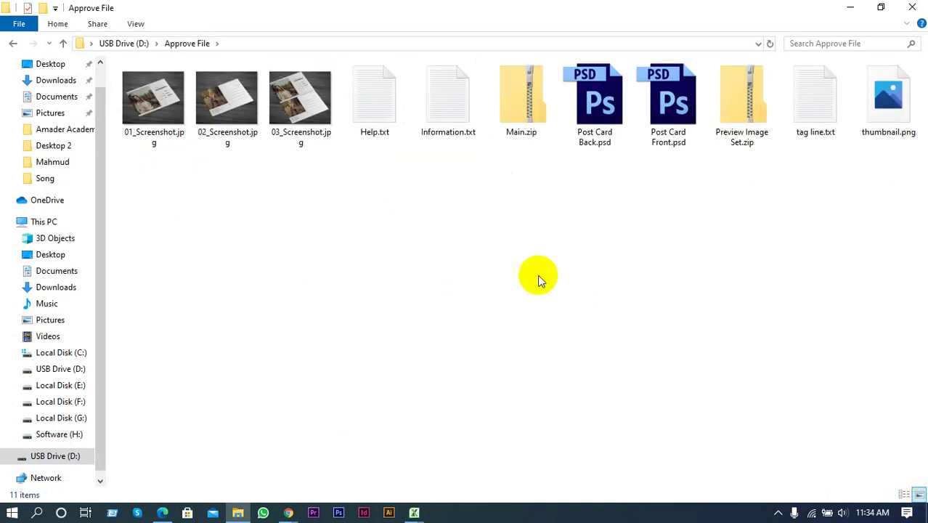
# Copy the Approve File folder from USB Drive (D:) to Software (H:)
pyautogui.click(13, 45)
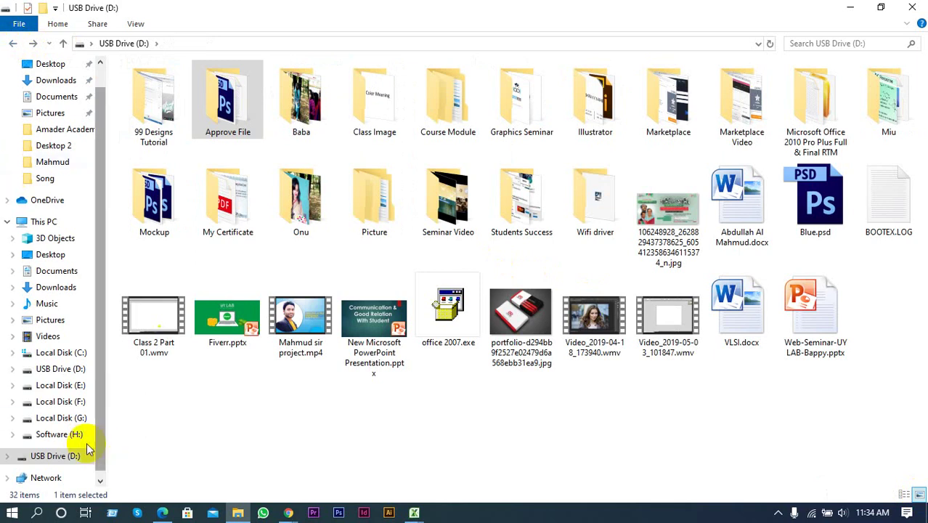
pyautogui.click(59, 434)
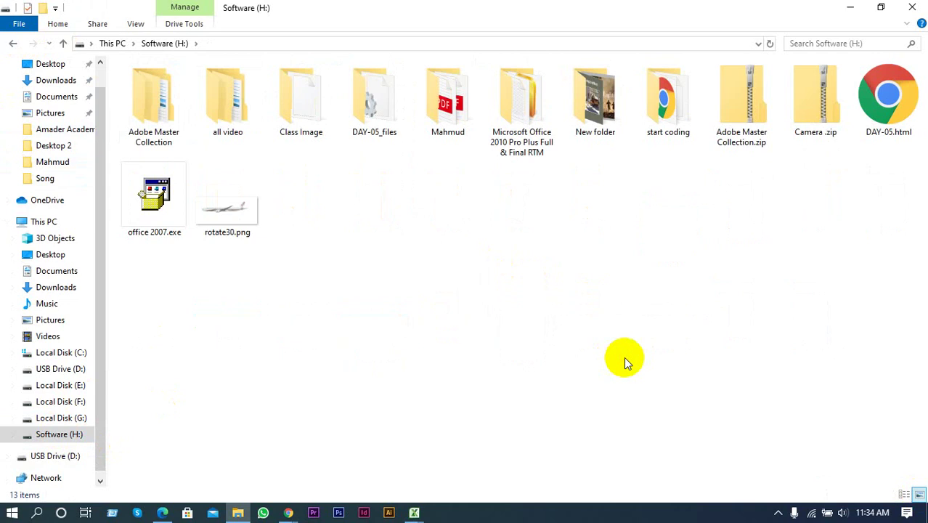
pyautogui.click(624, 357)
pyautogui.click(64, 458)
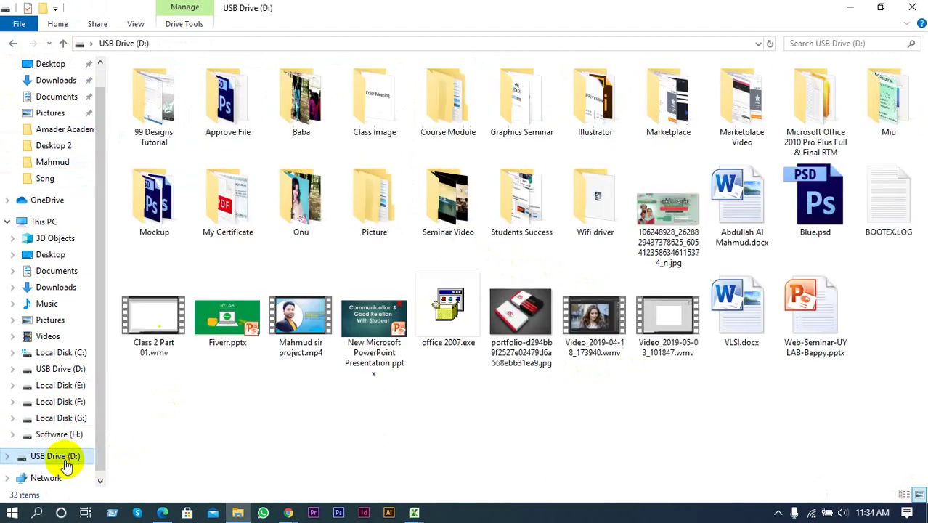
pyautogui.click(215, 121)
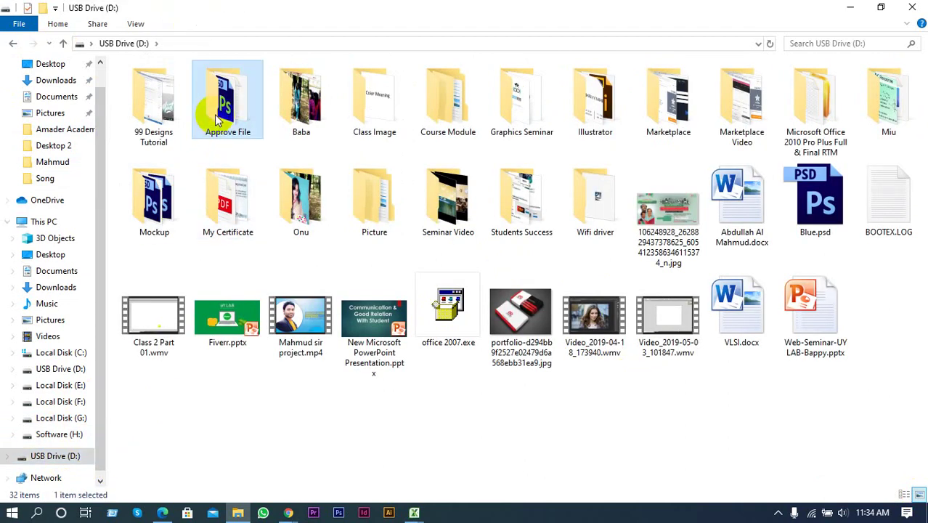
pyautogui.click(69, 435)
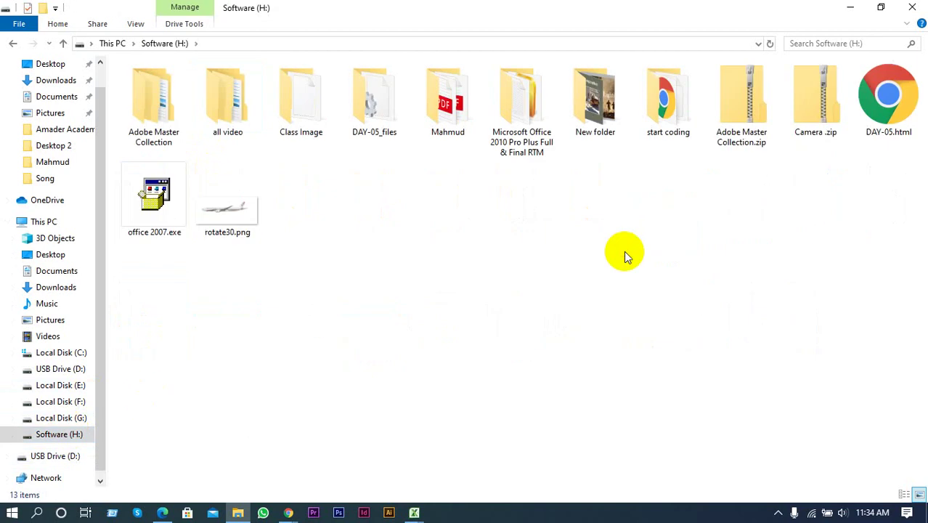
pyautogui.hotkey('ctrl', 'v')
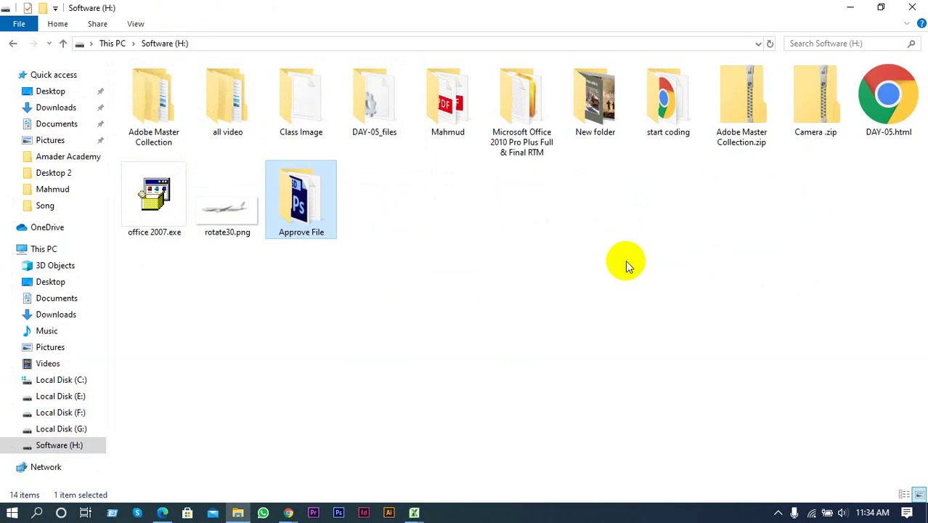
# Show the copied Approve File folder's contents as large thumbnails and open Information.txt in a maximized Notepad window
pyautogui.doubleClick(302, 224)
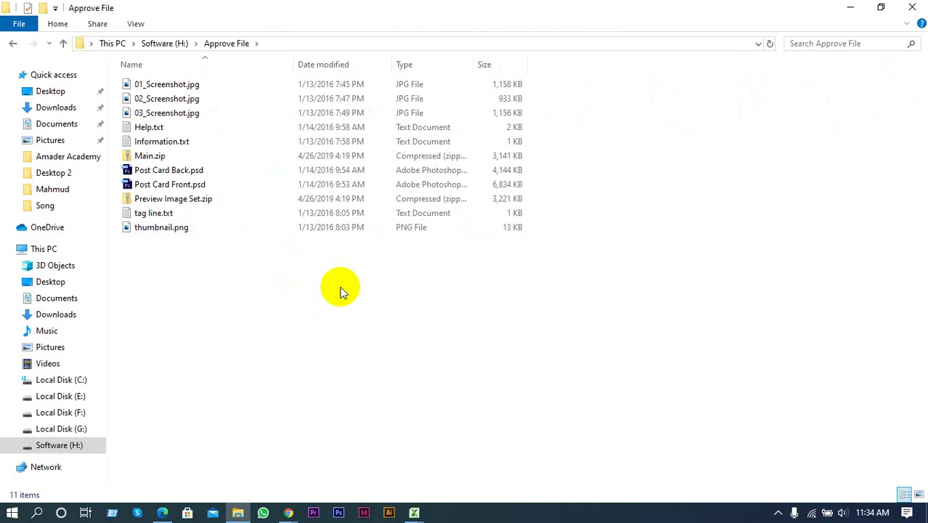
pyautogui.click(918, 495)
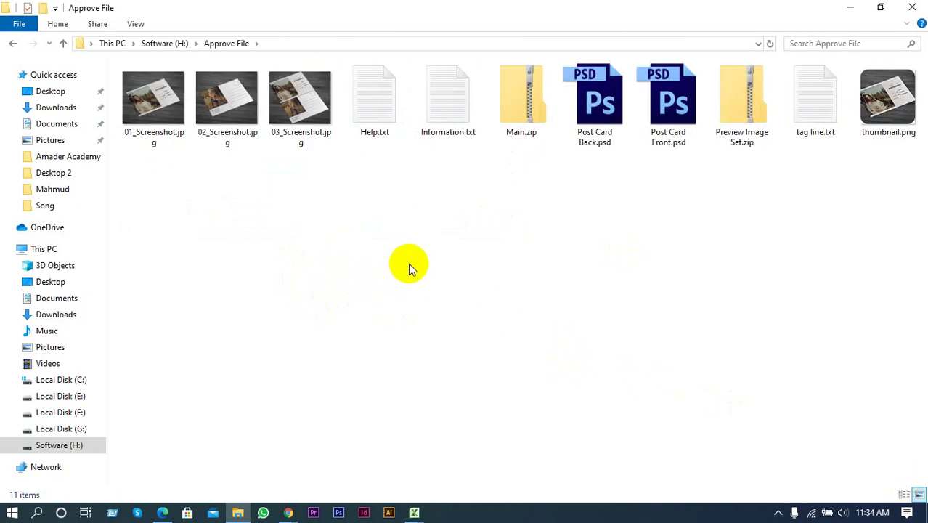
pyautogui.doubleClick(471, 109)
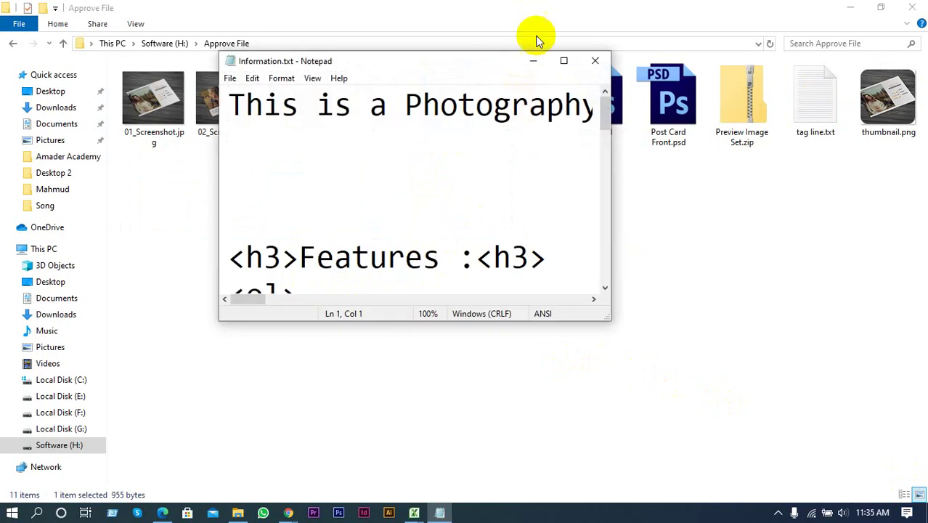
pyautogui.click(561, 59)
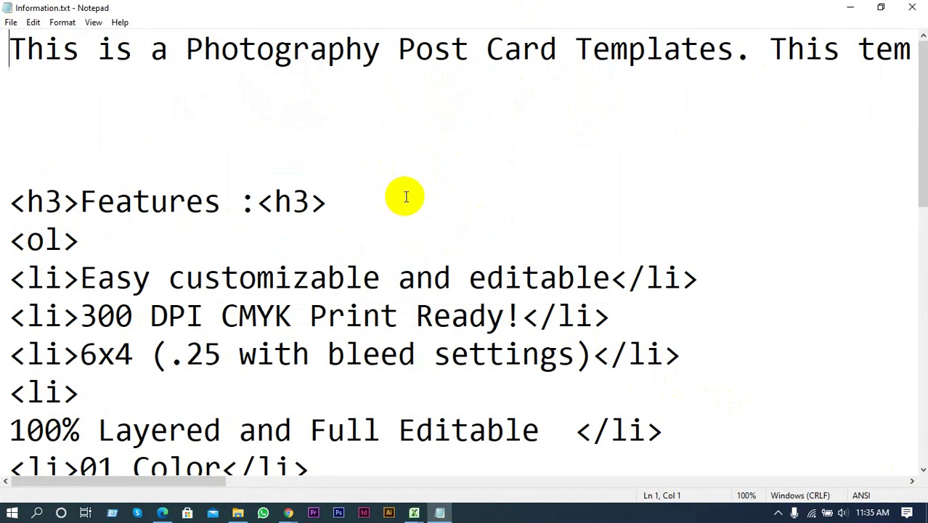
# Examine the HTML description in Information.txt, from the introduction and feature list to the fonts and support text, adjusting the text zoom
pyautogui.keyDown('ctrl'); pyautogui.scroll(-7, 406, 197); pyautogui.keyUp('ctrl')
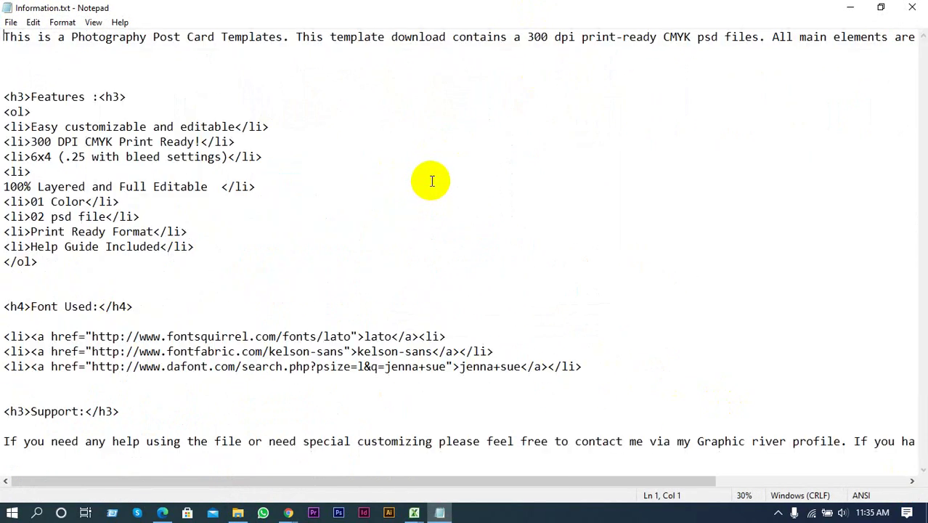
pyautogui.keyDown('ctrl'); pyautogui.scroll(-2, 432, 181); pyautogui.keyUp('ctrl')
pyautogui.keyDown('ctrl'); pyautogui.scroll(2, 434, 183); pyautogui.keyUp('ctrl')
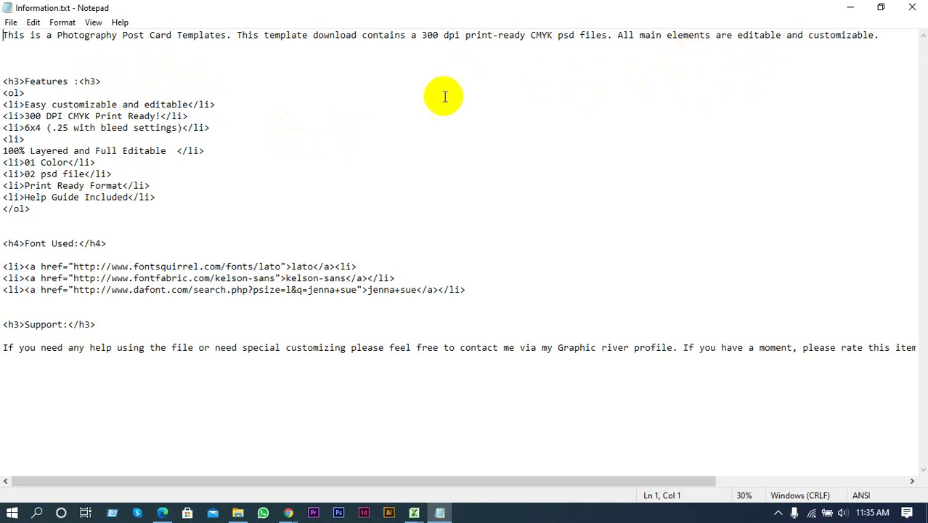
pyautogui.moveTo(3, 105); pyautogui.dragTo(73, 226)
pyautogui.click(73, 226)
pyautogui.click(4, 81)
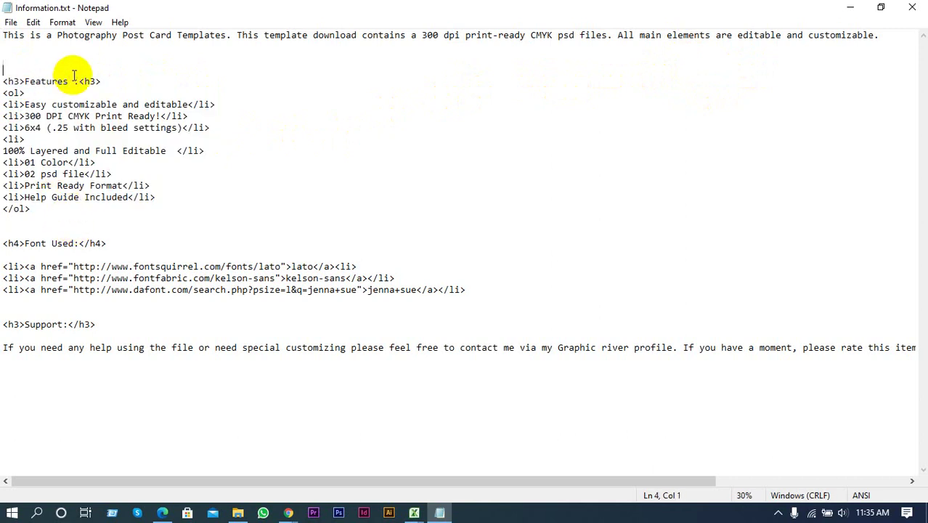
pyautogui.click(116, 139)
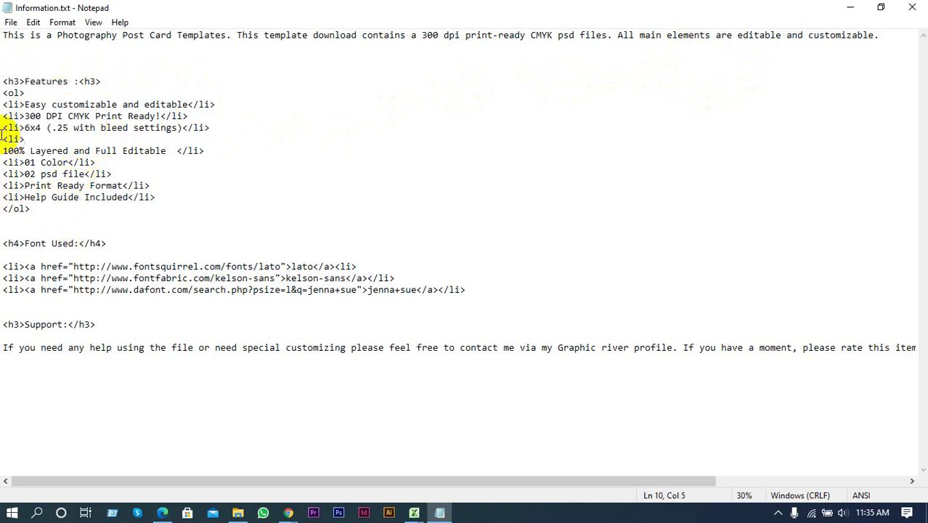
pyautogui.keyDown('ctrl'); pyautogui.scroll(4, 6, 143); pyautogui.keyUp('ctrl')
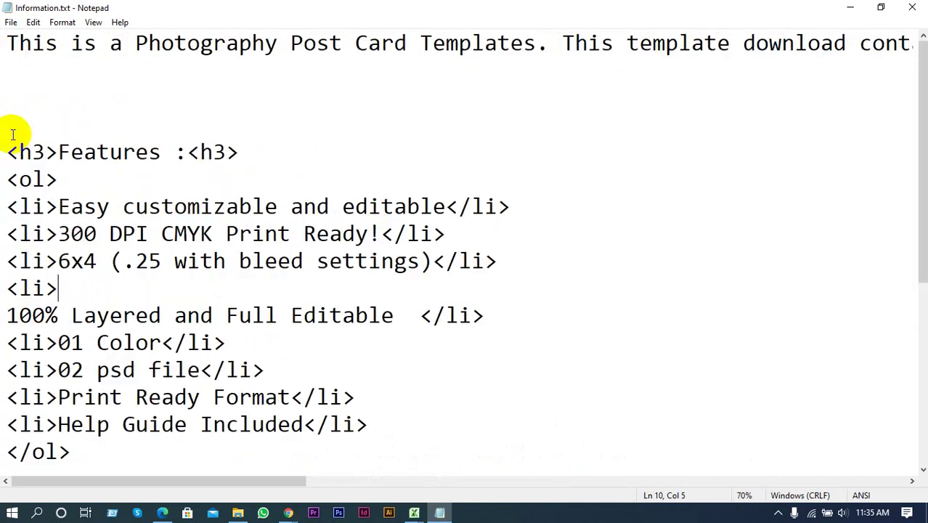
# Examine the Features list in Information.txt line by line, from the heading through the size and layering entries to the psd file entry
pyautogui.scroll(-1, 33, 128)
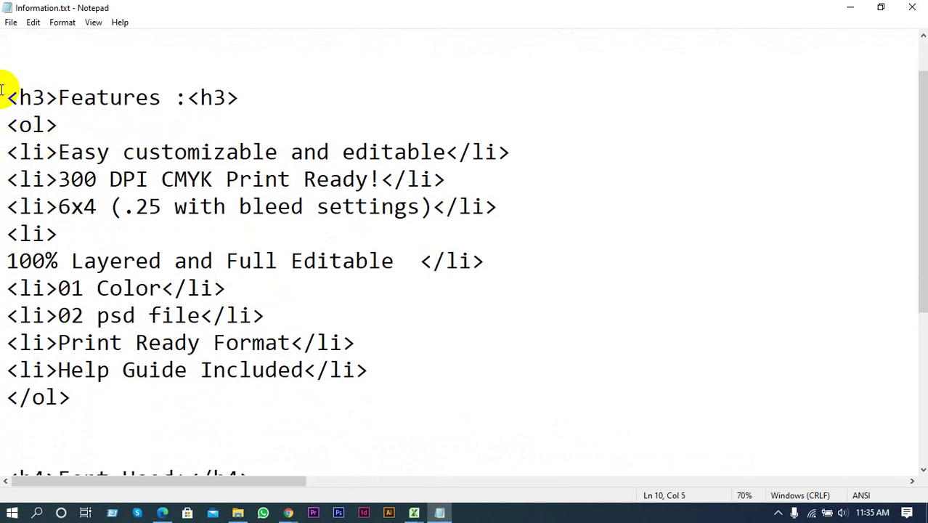
pyautogui.moveTo(71, 100); pyautogui.dragTo(251, 101)
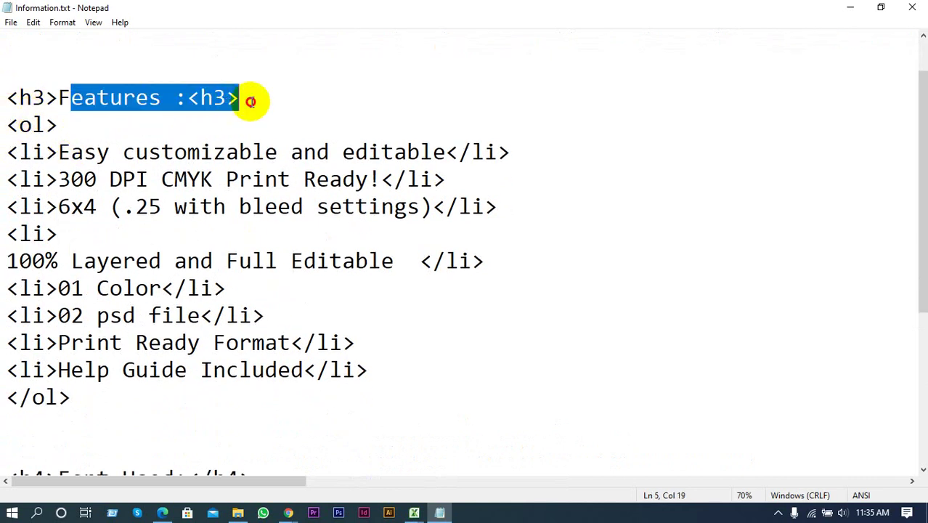
pyautogui.click(145, 151)
pyautogui.moveTo(73, 151); pyautogui.dragTo(424, 152)
pyautogui.click(278, 206)
pyautogui.moveTo(70, 179); pyautogui.dragTo(345, 179)
pyautogui.moveTo(59, 207); pyautogui.dragTo(369, 209)
pyautogui.click(68, 218)
pyautogui.scroll(-1, 185, 232)
pyautogui.click(224, 233)
pyautogui.moveTo(84, 234); pyautogui.dragTo(86, 261)
pyautogui.scroll(-1, 138, 263)
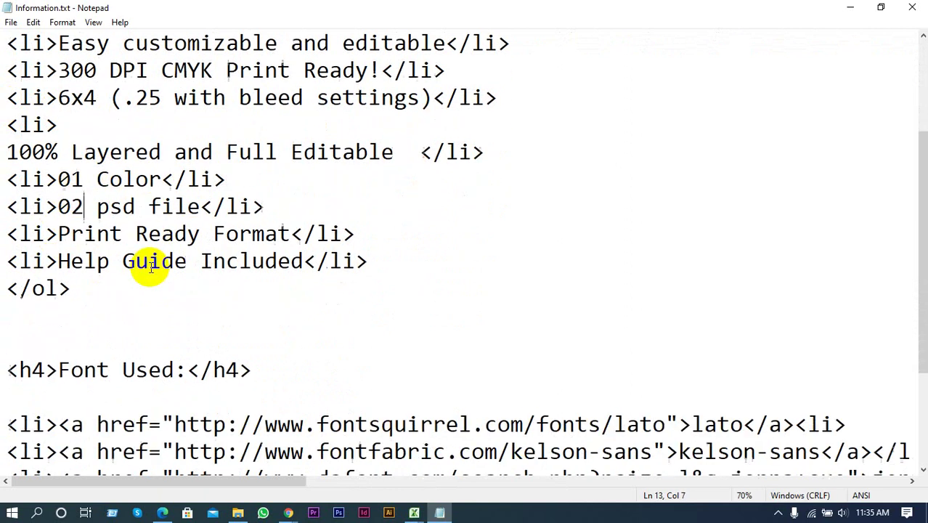
# Examine the font links under Font Used in Information.txt, including their line ends, and close the file
pyautogui.scroll(-3, 150, 233)
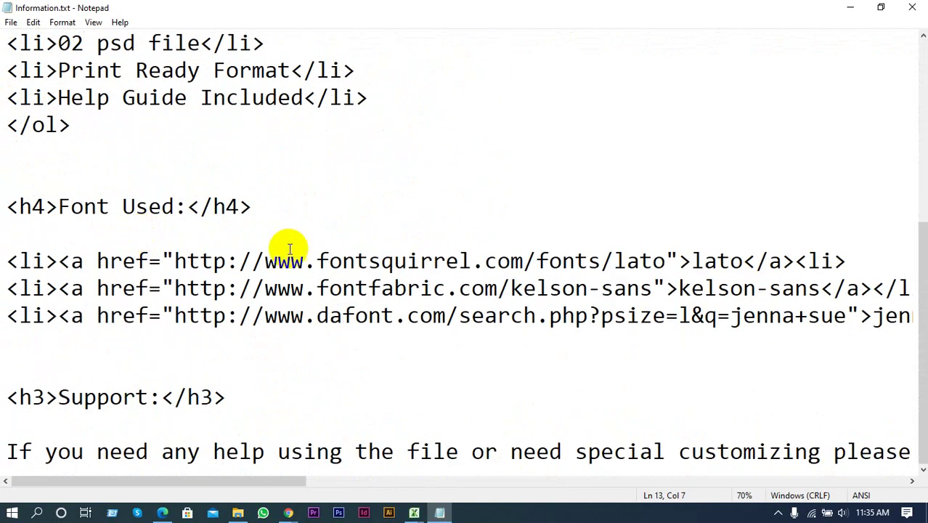
pyautogui.moveTo(293, 261); pyautogui.dragTo(669, 263)
pyautogui.click(681, 288)
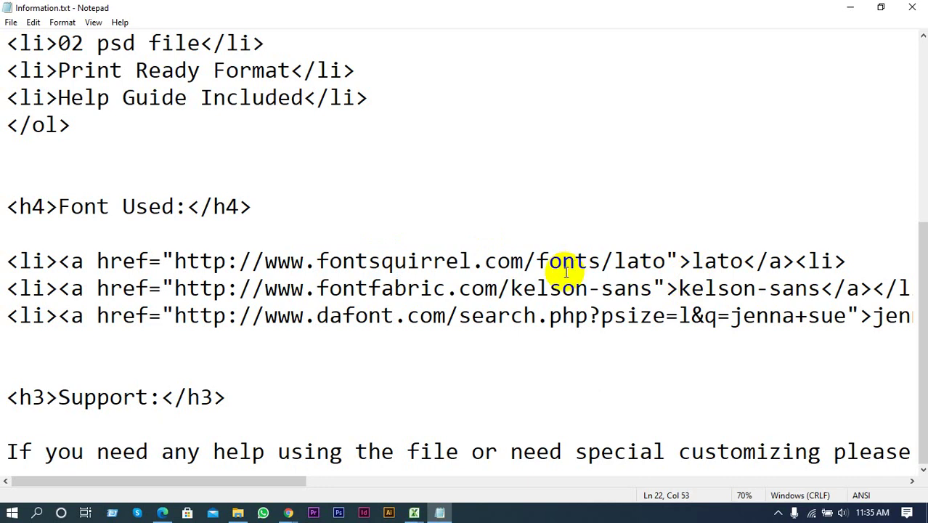
pyautogui.moveTo(509, 262); pyautogui.dragTo(618, 261)
pyautogui.click(581, 315)
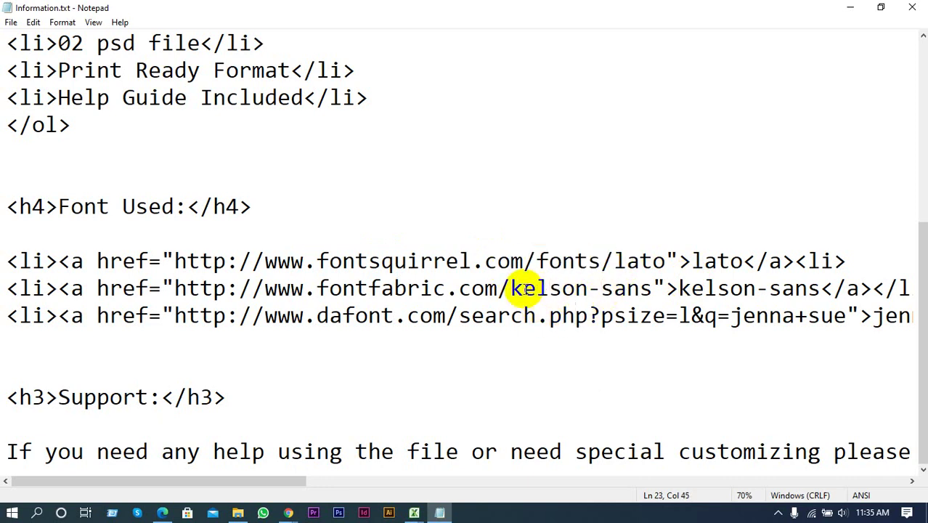
pyautogui.scroll(2, 460, 290)
pyautogui.scroll(-2, 460, 275)
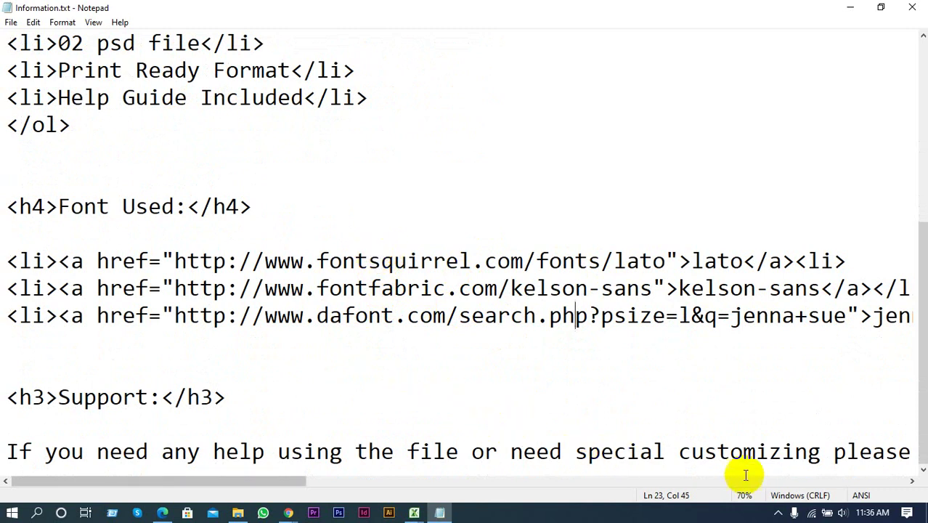
pyautogui.moveTo(218, 481); pyautogui.dragTo(514, 483)
pyautogui.scroll(1, 279, 399)
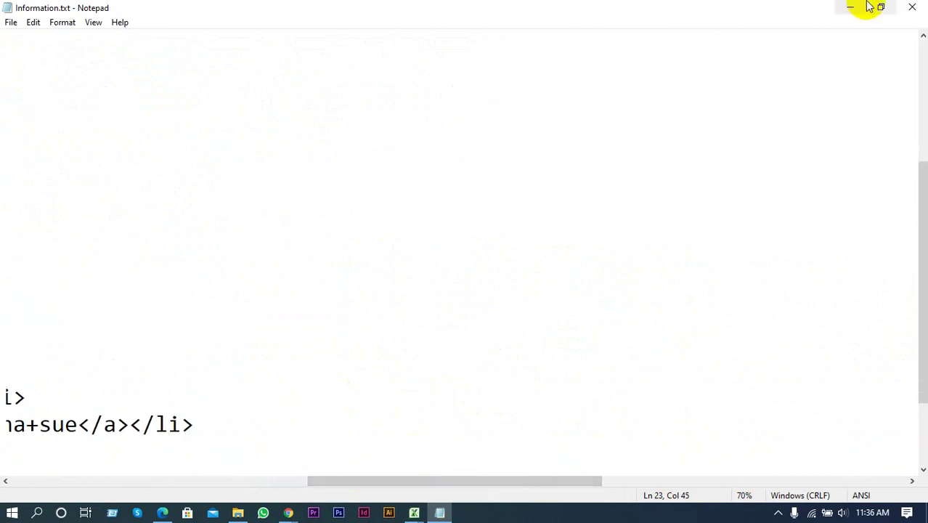
pyautogui.click(912, 7)
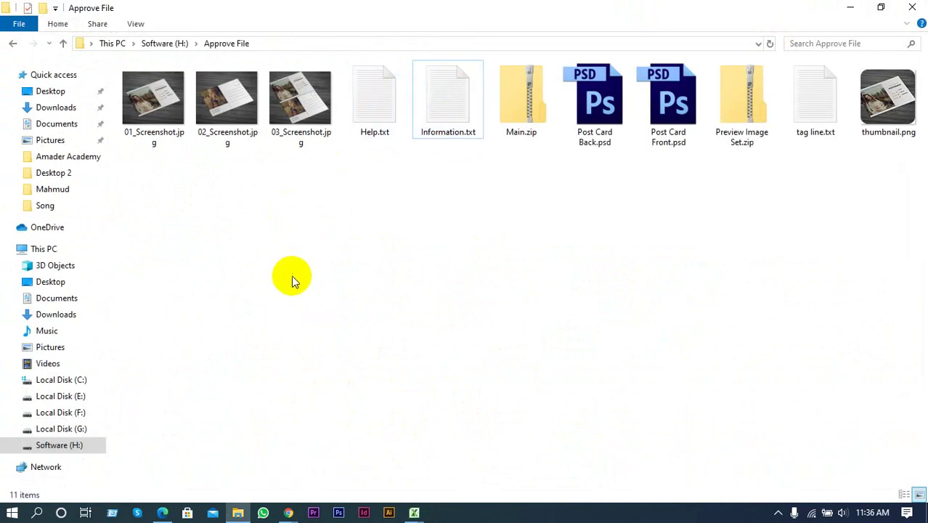
# Copy the entire text of Information.txt and paste it into the HTML Description of the GraphicRiver upload form in Chrome
pyautogui.doubleClick(437, 103)
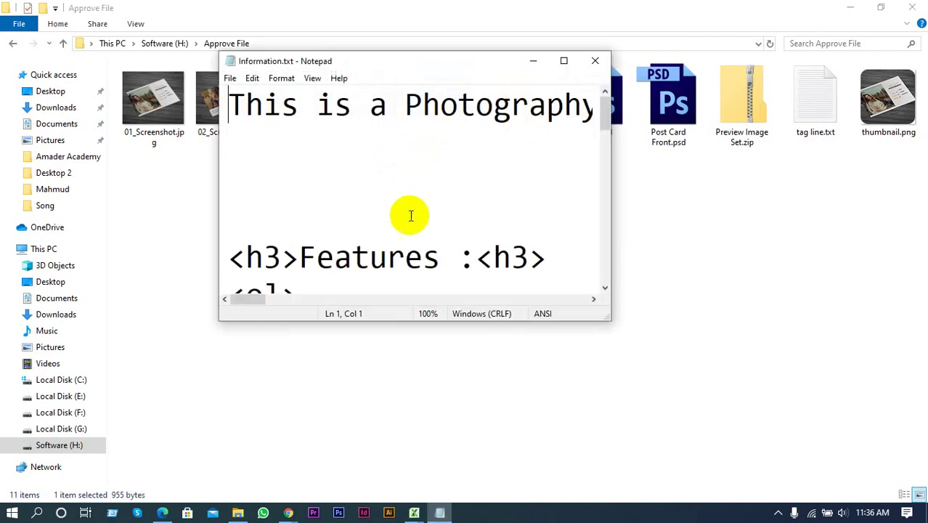
pyautogui.click(564, 60)
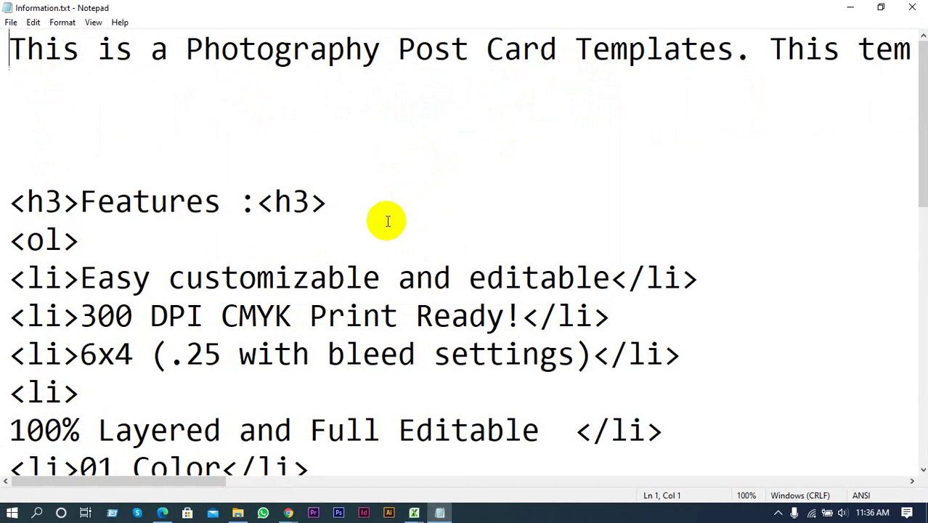
pyautogui.click(375, 241)
pyautogui.hotkey('ctrl', 'End')
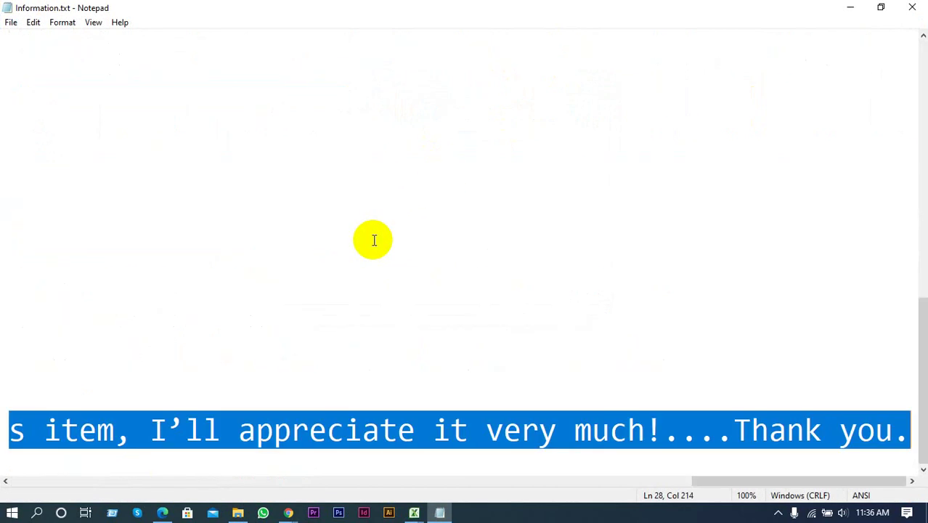
pyautogui.click(853, 11)
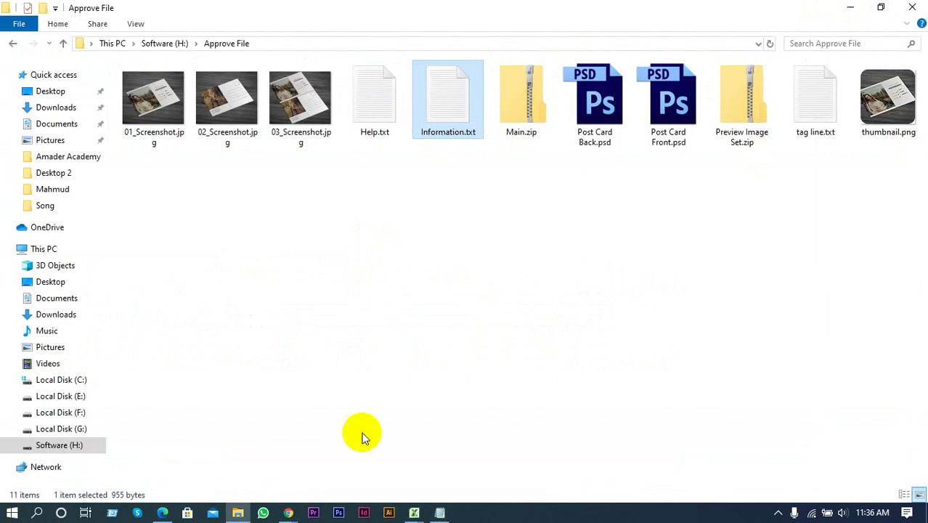
pyautogui.moveTo(289, 513)
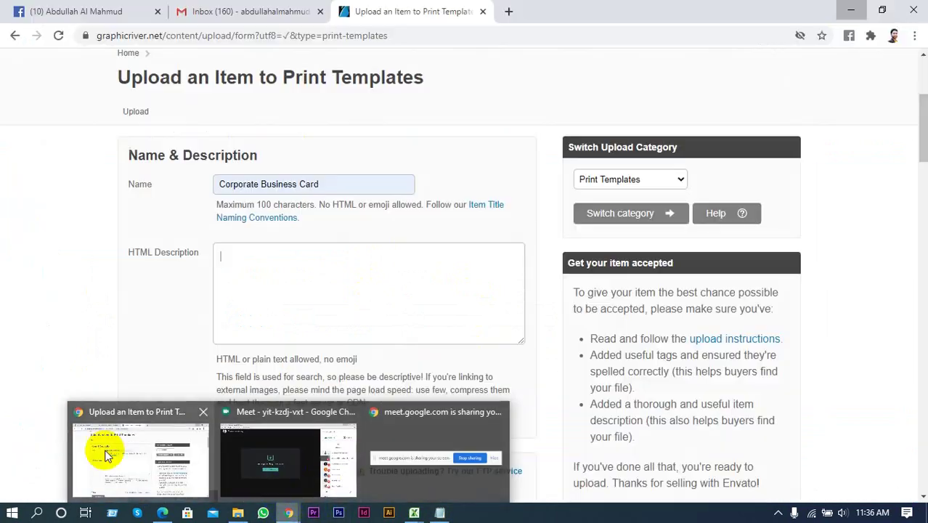
pyautogui.click(114, 459)
pyautogui.click(316, 261)
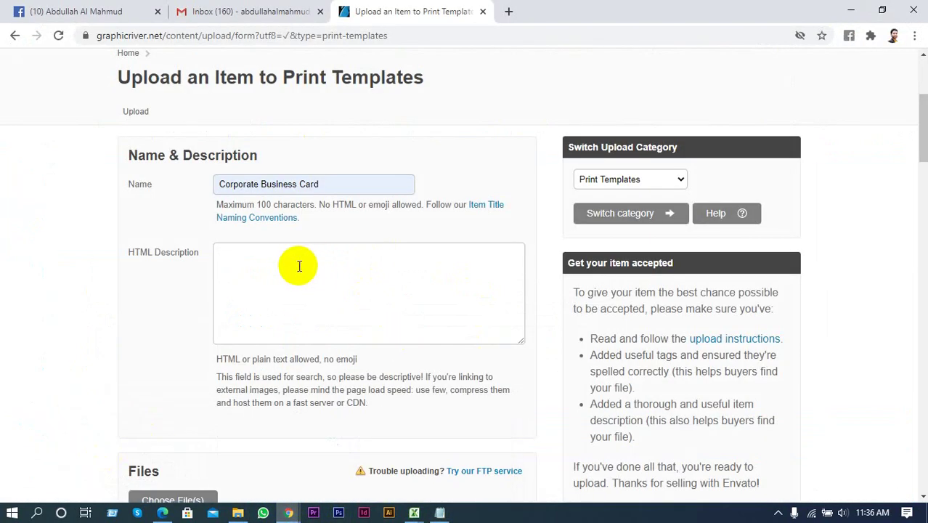
pyautogui.hotkey('ctrl', 'v')
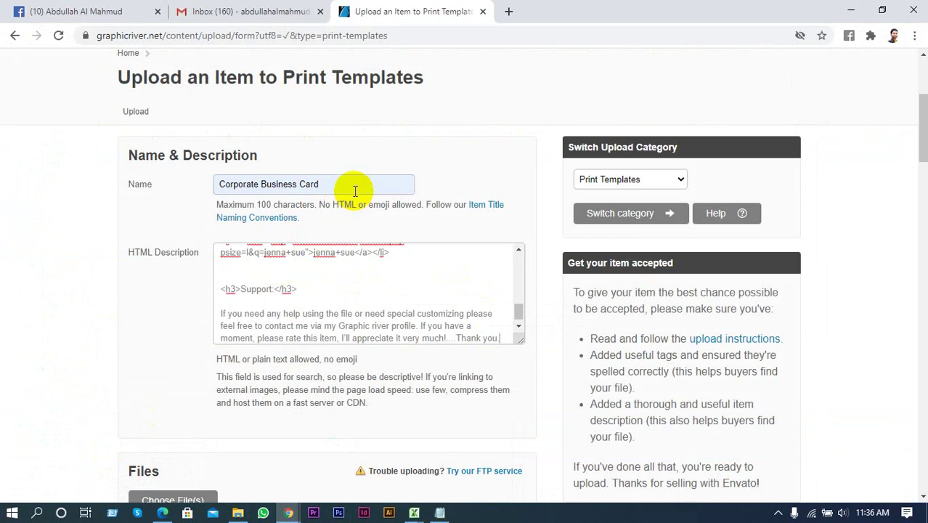
# Replace "Business" with "Post" in the item name so it reads "Corporate Post Card"
pyautogui.moveTo(355, 191); pyautogui.dragTo(218, 182)
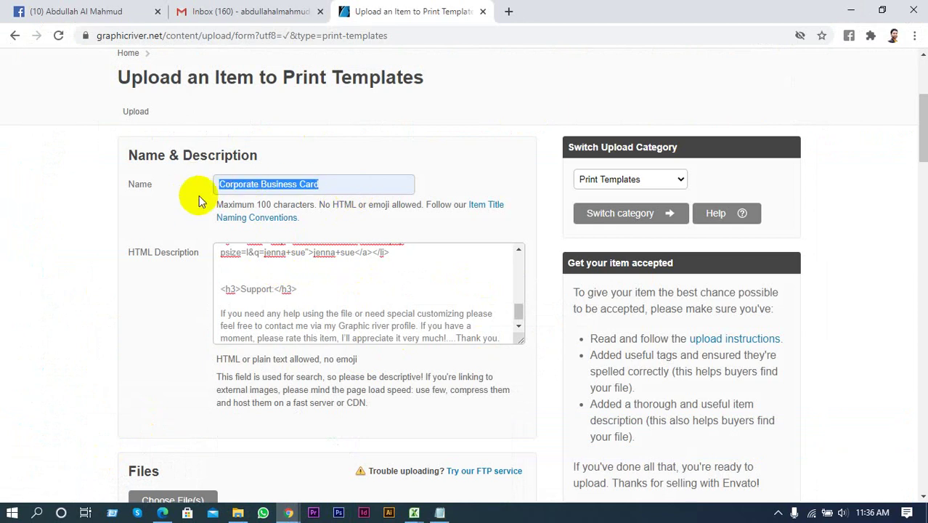
pyautogui.click(316, 184)
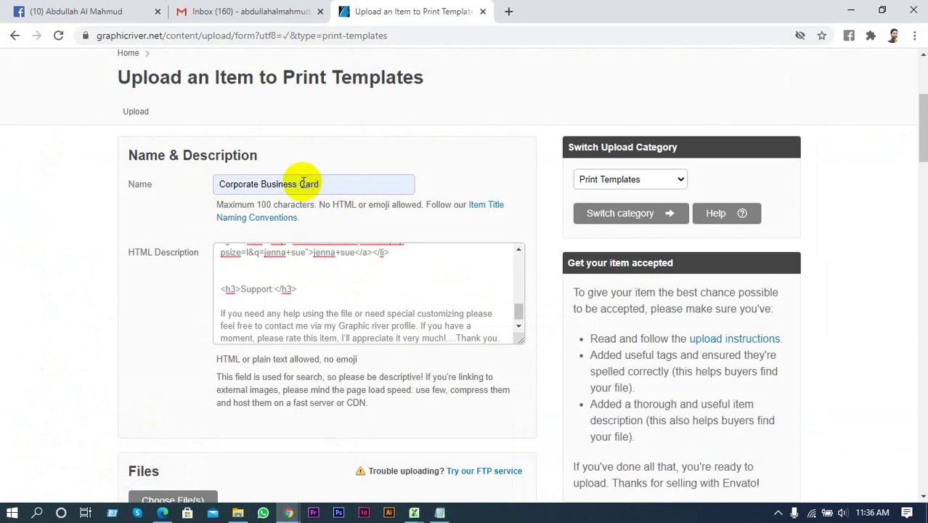
pyautogui.moveTo(297, 183); pyautogui.dragTo(270, 183)
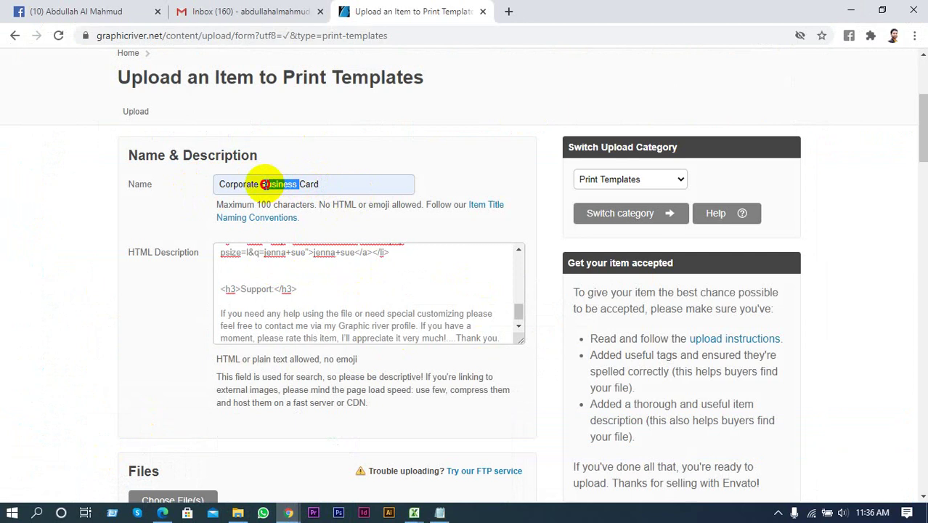
pyautogui.press('BackSpace')
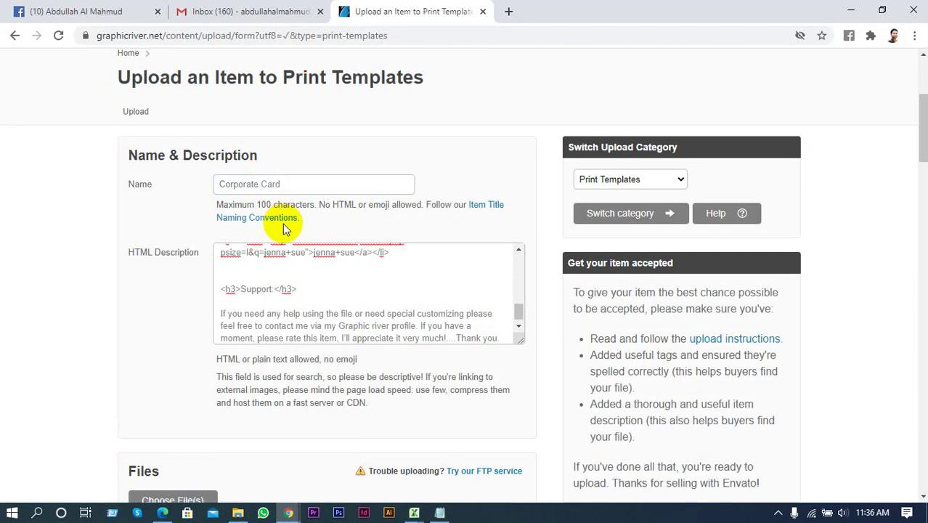
pyautogui.write('Post')
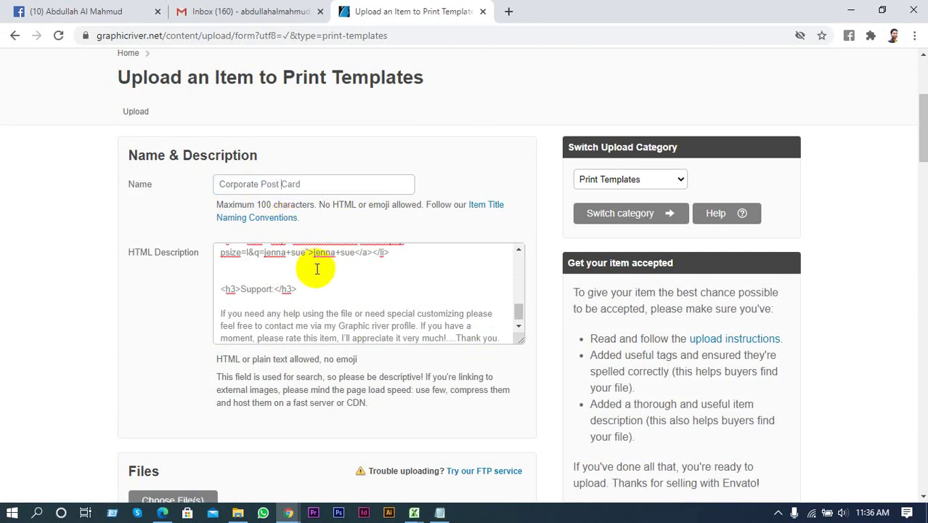
# Check the start of the pasted description and replace "Corporate" in the item name with "Photography"
pyautogui.scroll(5, 315, 266)
pyautogui.scroll(5, 349, 277)
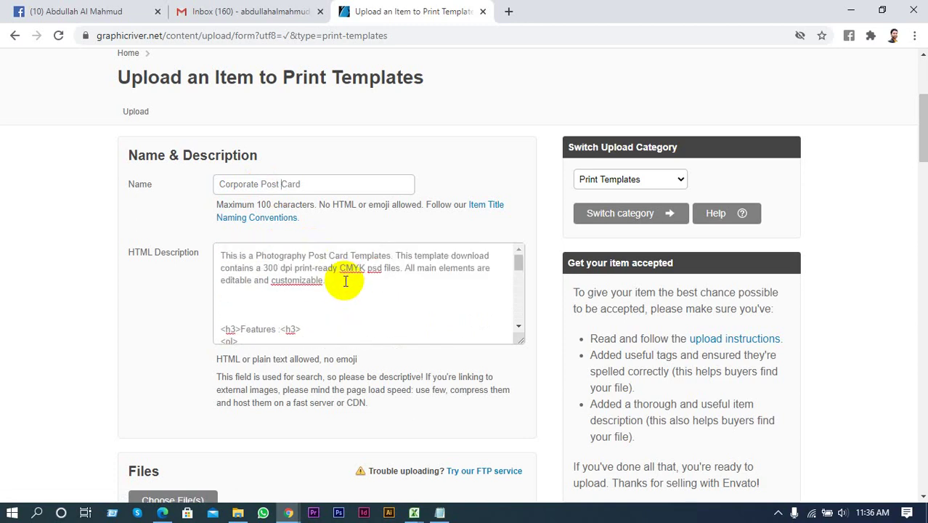
pyautogui.doubleClick(258, 184)
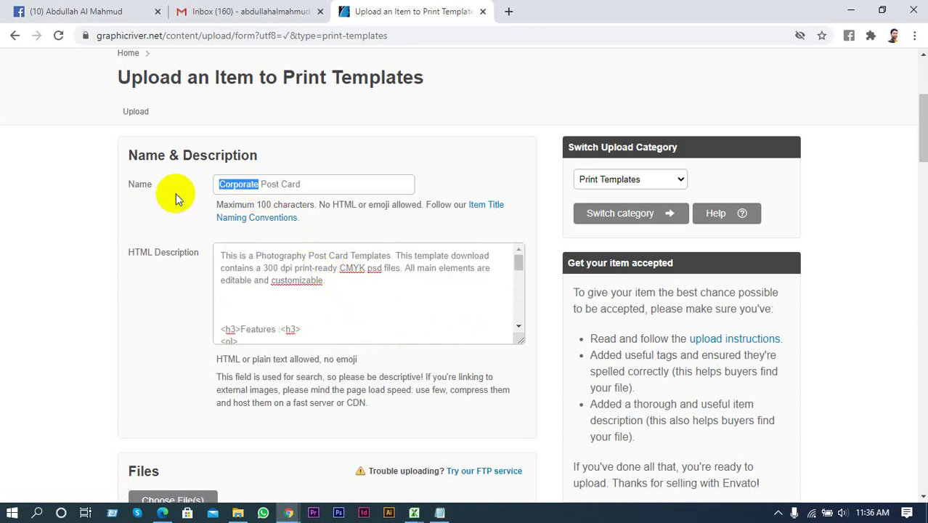
pyautogui.write('P')
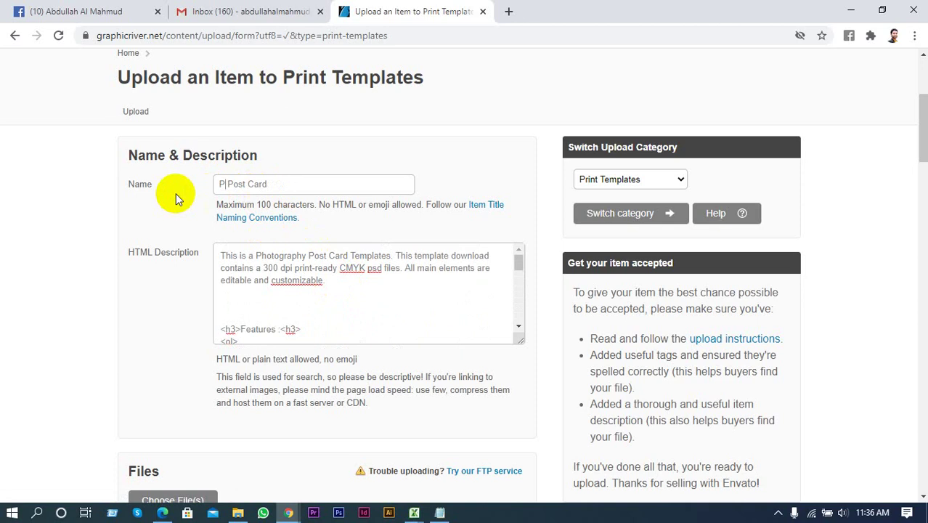
pyautogui.write('hoto gra')
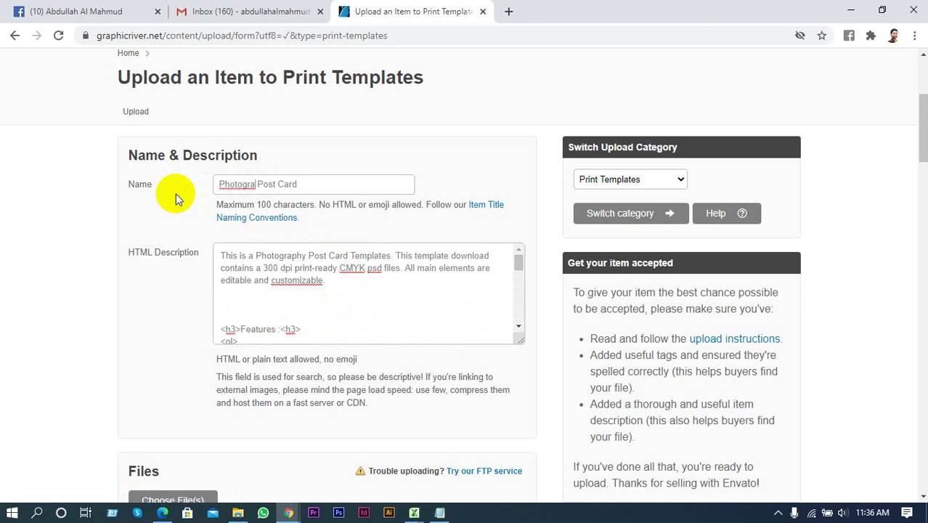
pyautogui.write('phy')
# Review the Files section's requirements for image preview, thumbnail, main files and preview image set, and briefly show its file chooser
pyautogui.scroll(-2, 395, 251)
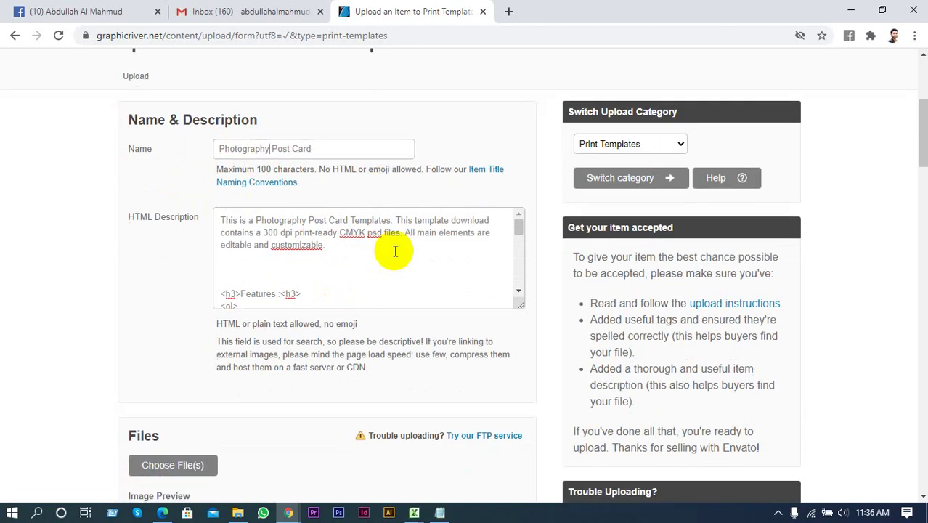
pyautogui.scroll(-4, 395, 251)
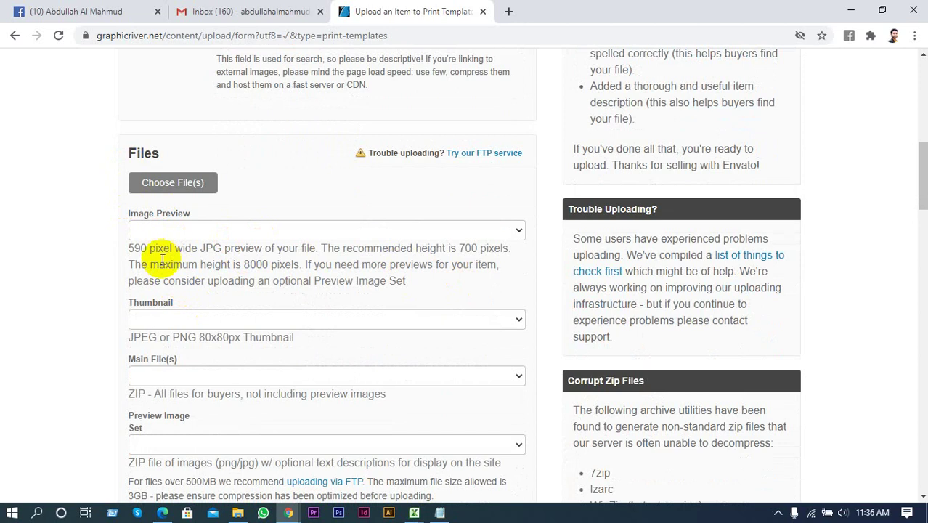
pyautogui.scroll(-2, 203, 239)
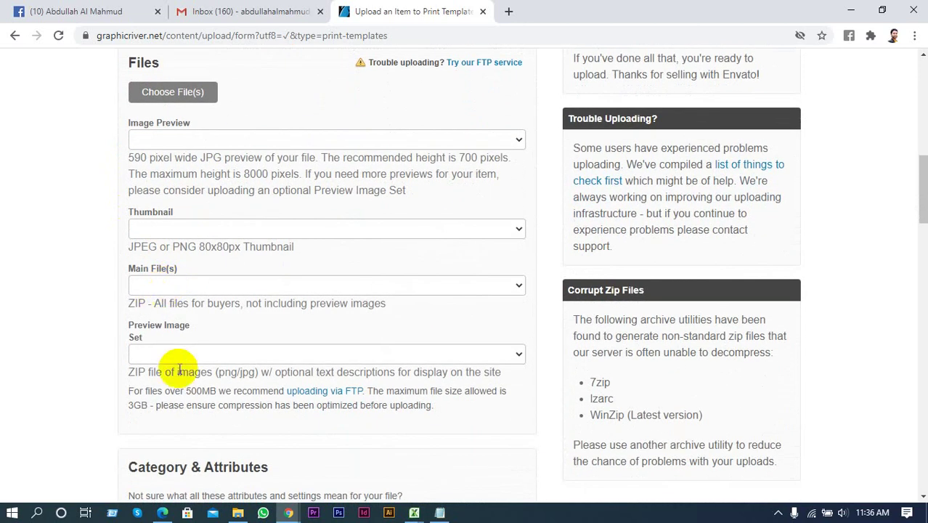
pyautogui.scroll(1, 175, 368)
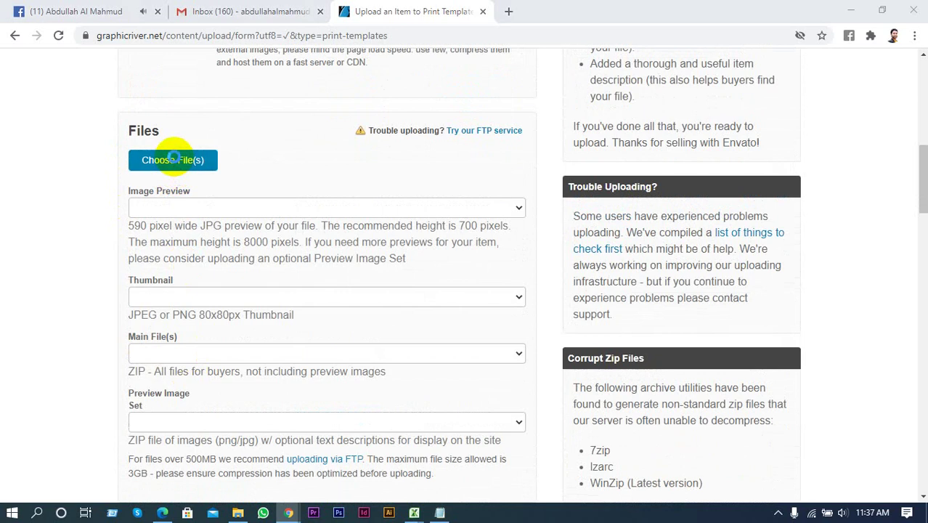
pyautogui.click(175, 162)
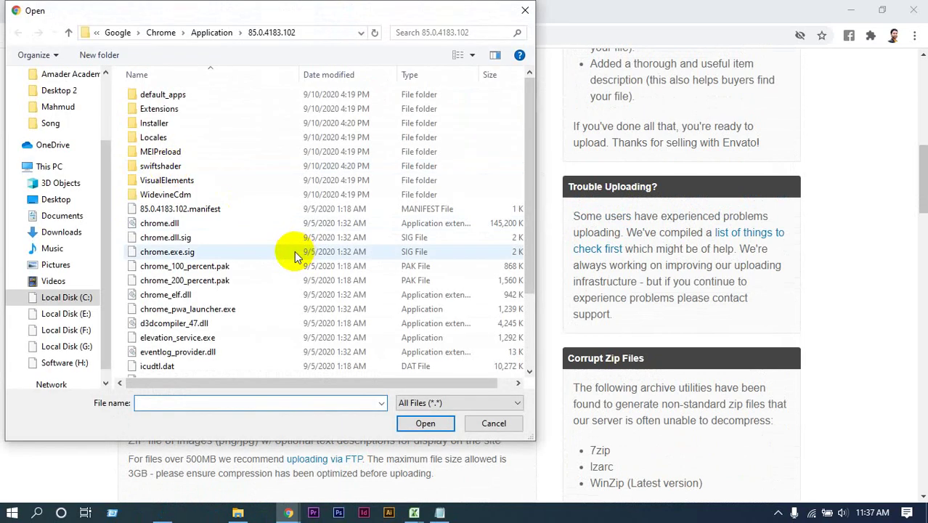
pyautogui.click(521, 11)
# Open GraphicRiver's spa flyer results in a new browser tab and browse the preview images of the flyer templates
pyautogui.click(507, 12)
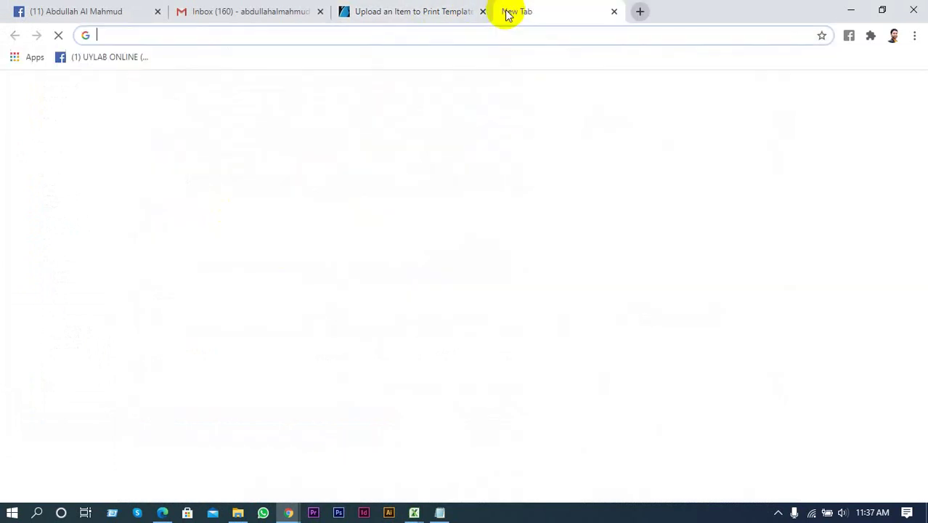
pyautogui.click(385, 35)
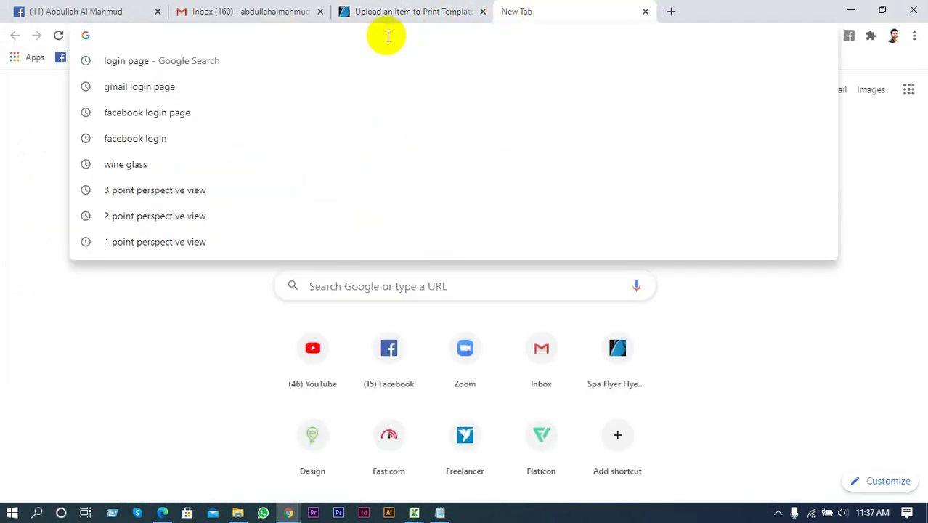
pyautogui.write('gr')
pyautogui.press('Return')
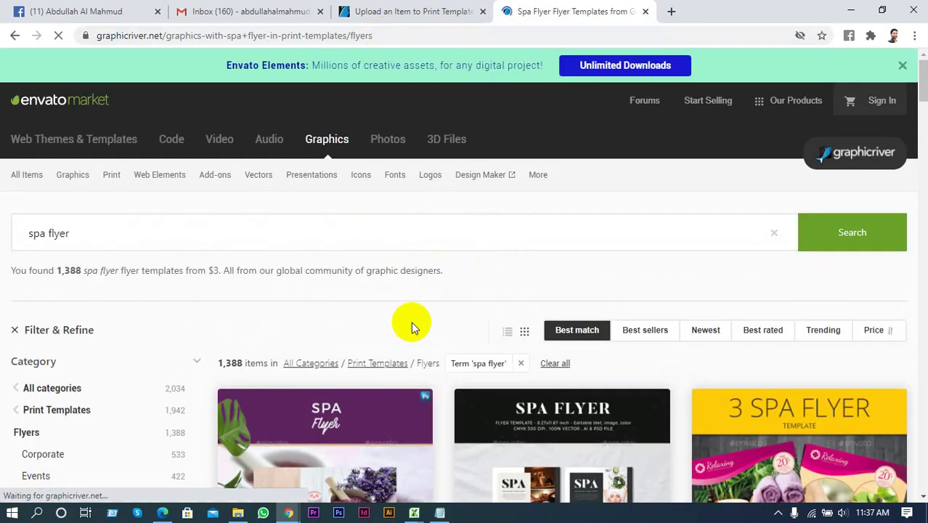
pyautogui.scroll(-3, 412, 325)
pyautogui.scroll(-5, 431, 220)
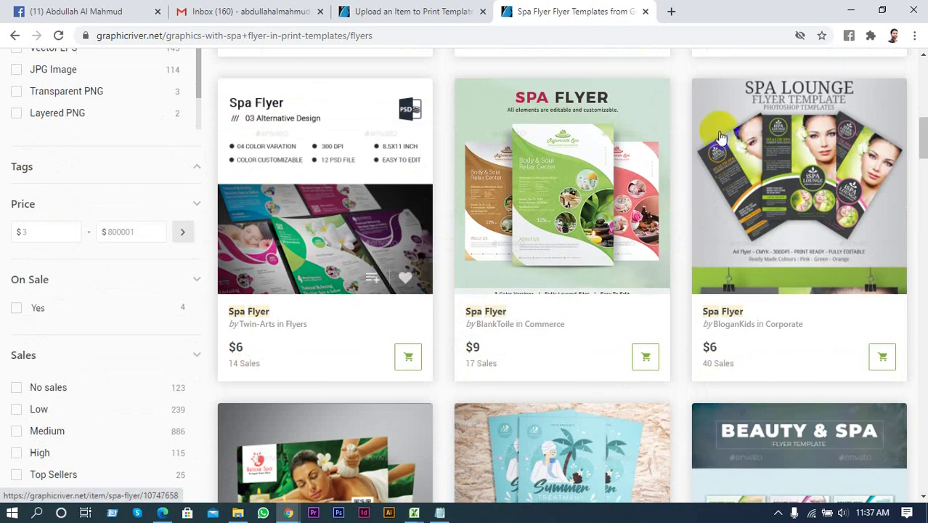
pyautogui.scroll(-2, 356, 159)
pyautogui.scroll(-5, 356, 159)
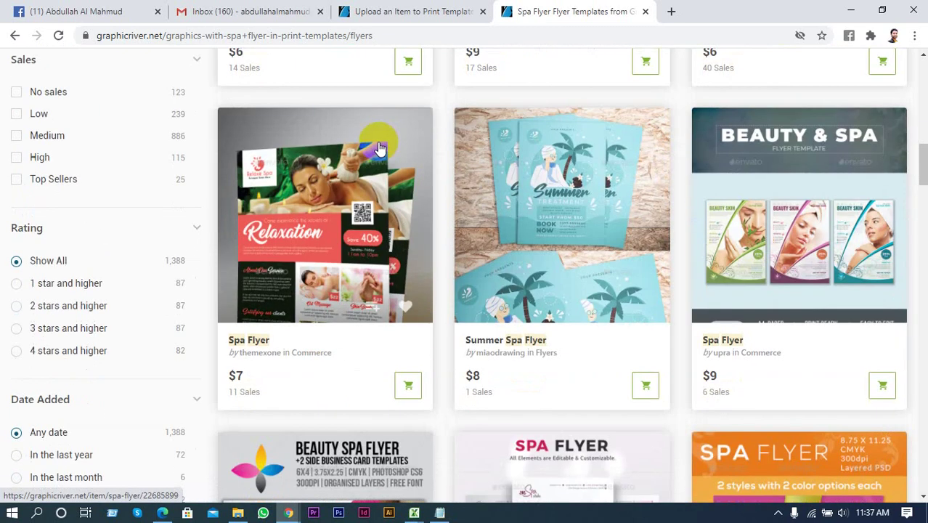
# Browse further down the spa flyer results and examine how the flyer templates present their preview images
pyautogui.scroll(-5, 452, 214)
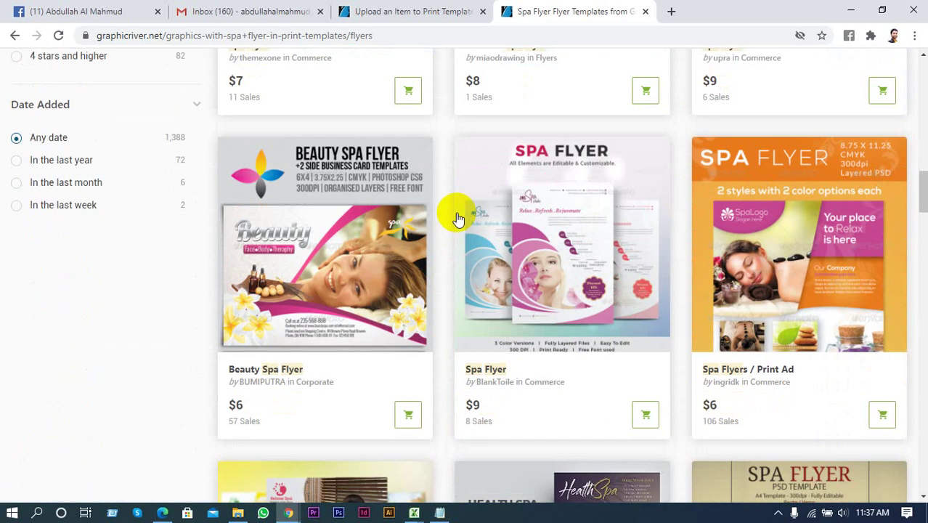
pyautogui.scroll(-2, 638, 252)
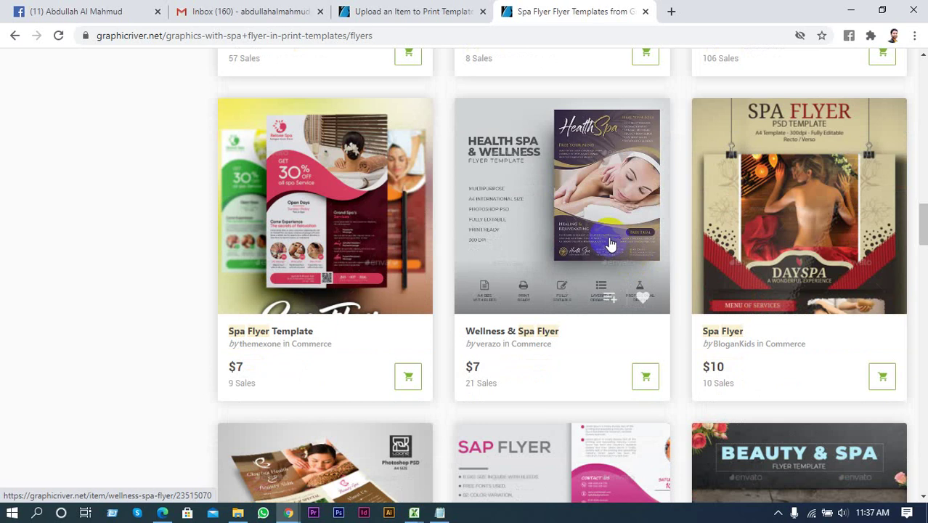
pyautogui.scroll(-1, 524, 270)
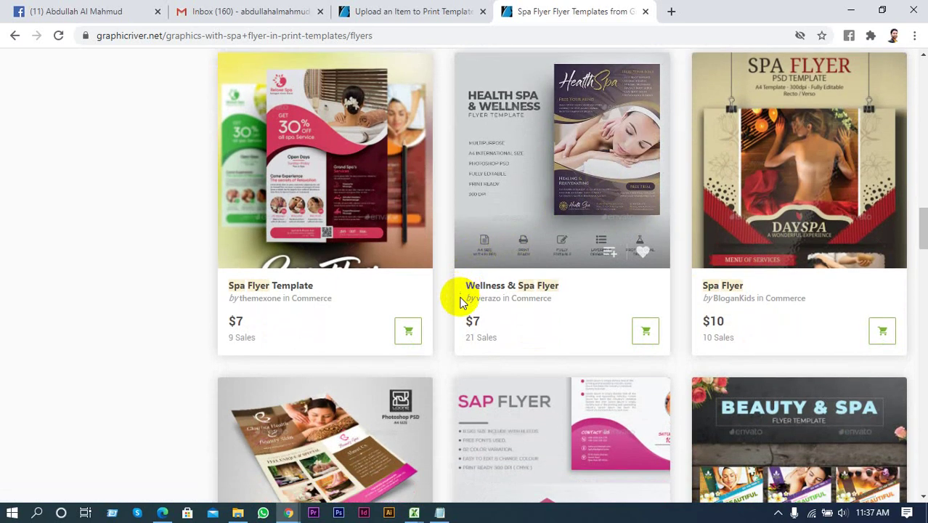
pyautogui.scroll(-6, 461, 300)
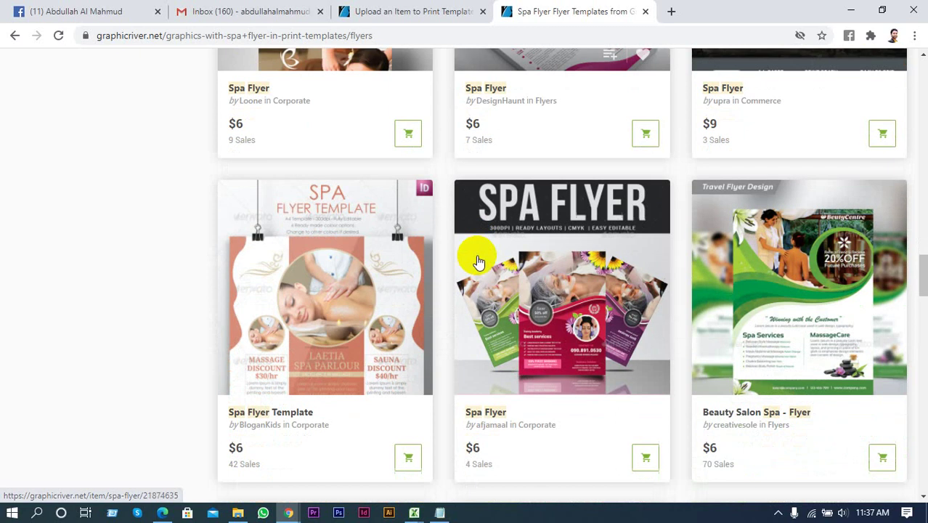
pyautogui.scroll(-2, 479, 262)
pyautogui.scroll(-3, 483, 258)
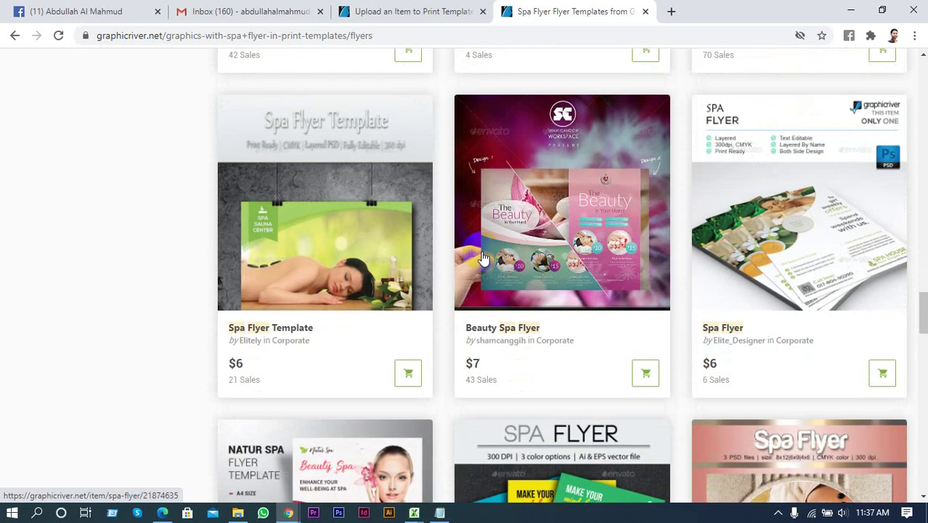
pyautogui.scroll(-6, 482, 258)
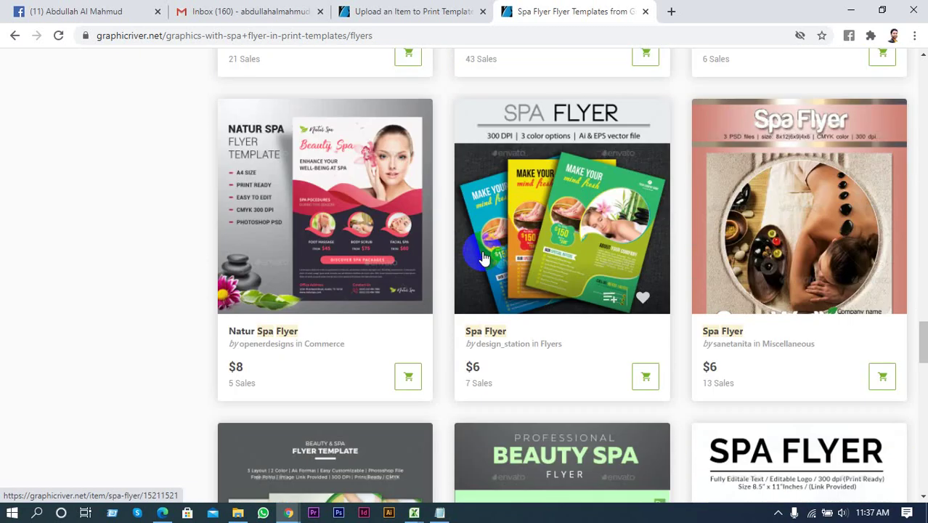
pyautogui.scroll(4, 607, 275)
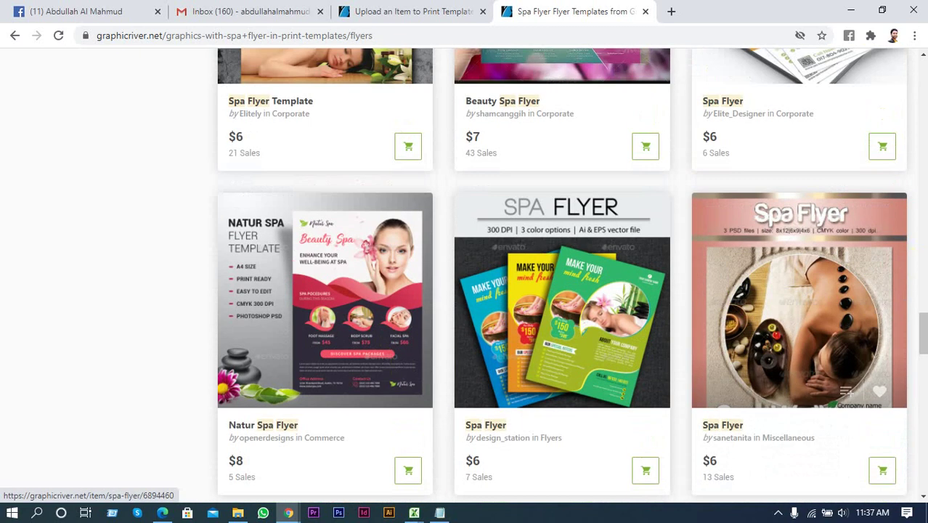
pyautogui.moveTo(922, 332); pyautogui.dragTo(923, 254)
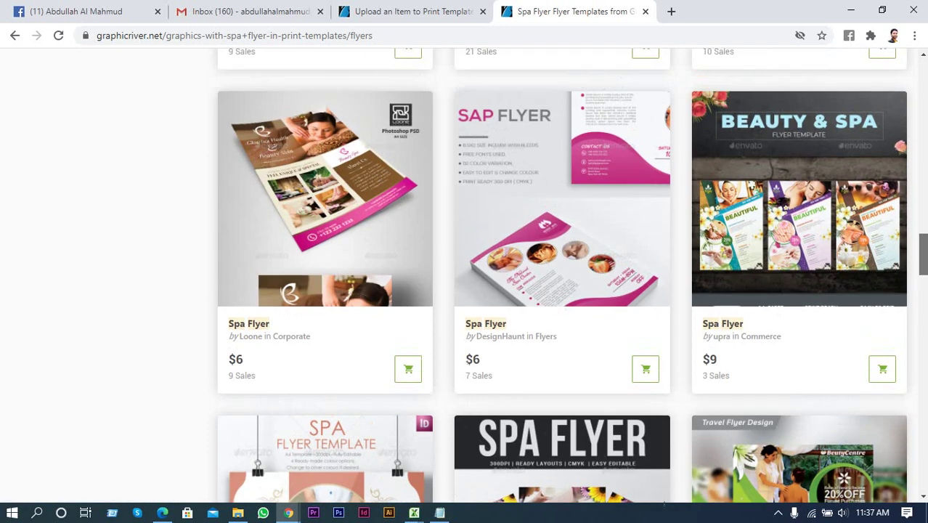
# Open the Spa Flyer item by DesignHaunt and examine its long preview image from start to end
pyautogui.click(517, 209)
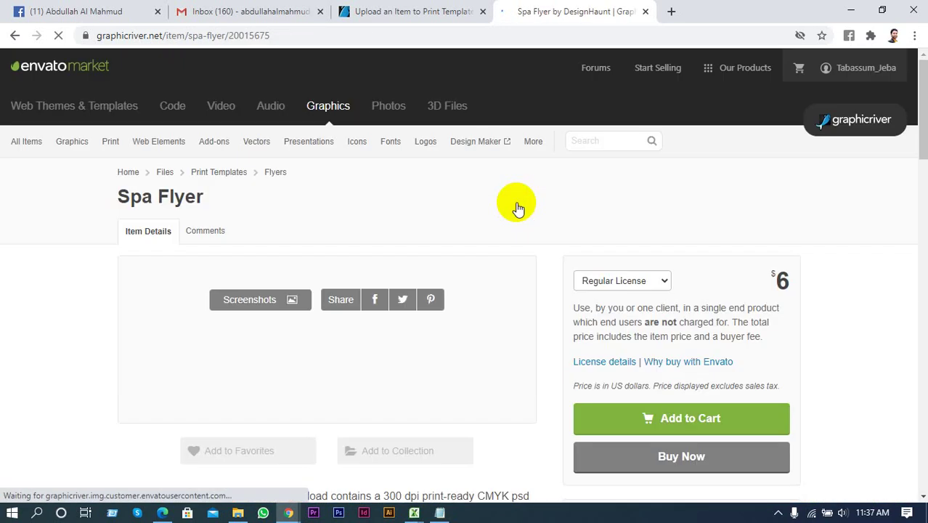
pyautogui.scroll(-5, 515, 204)
pyautogui.scroll(-8, 554, 265)
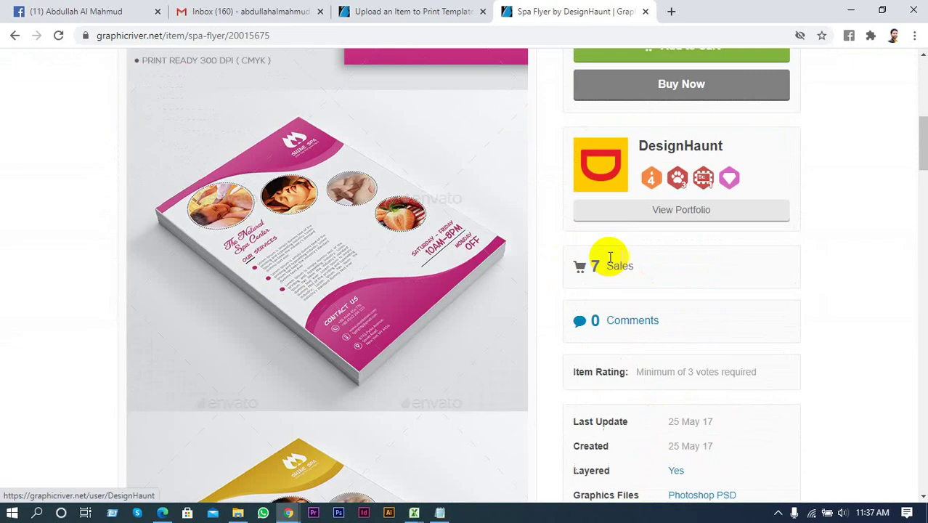
pyautogui.scroll(-10, 592, 254)
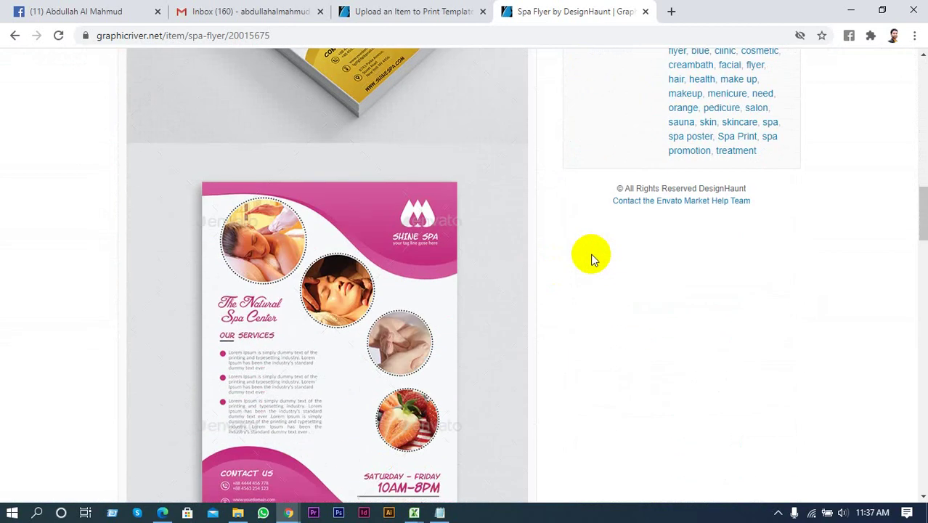
pyautogui.scroll(-4, 585, 259)
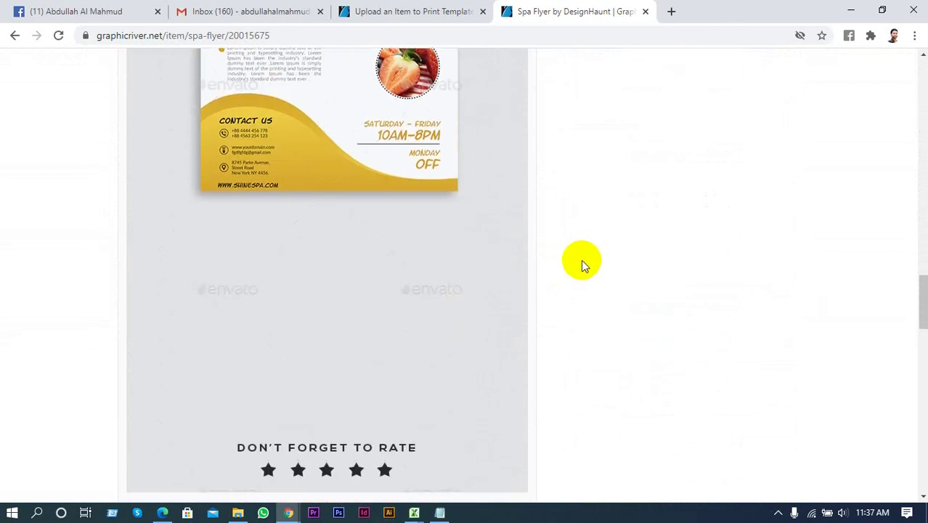
pyautogui.scroll(3, 581, 260)
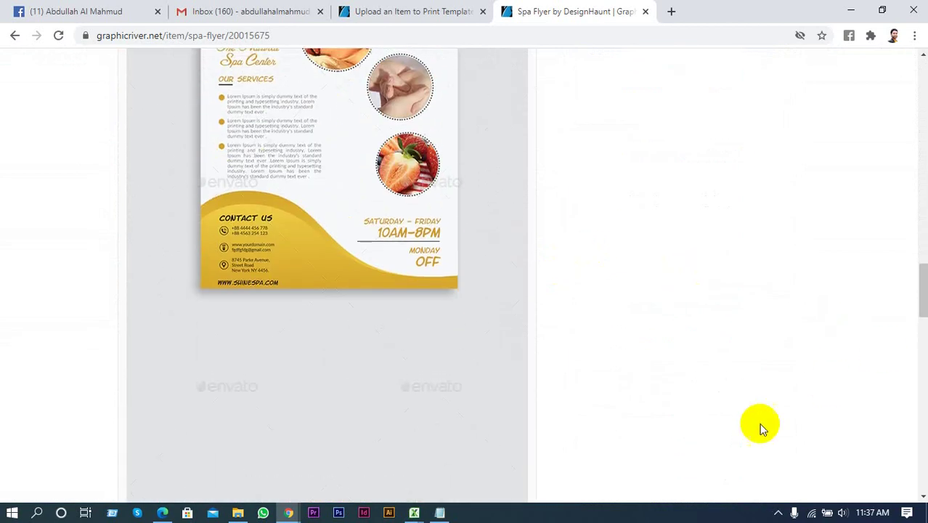
pyautogui.scroll(7, 601, 443)
pyautogui.scroll(2, 606, 440)
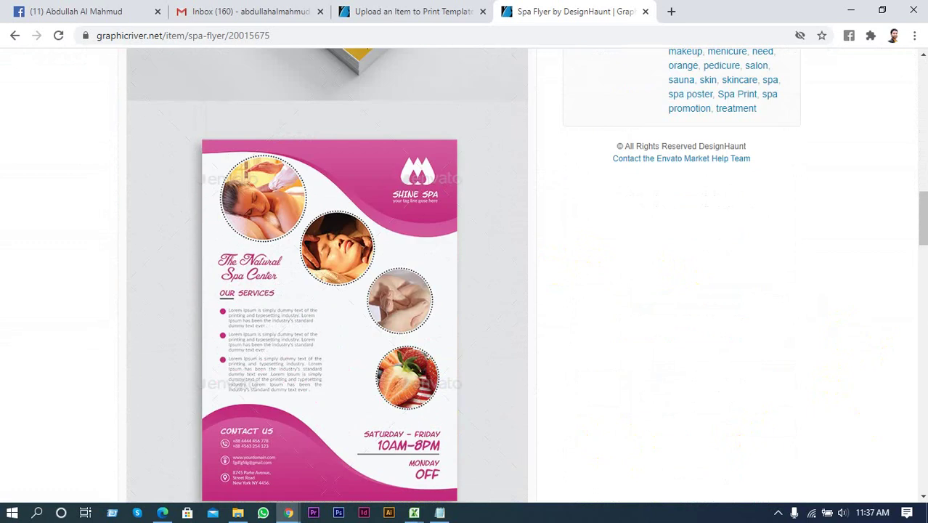
pyautogui.moveTo(922, 234); pyautogui.dragTo(922, 135)
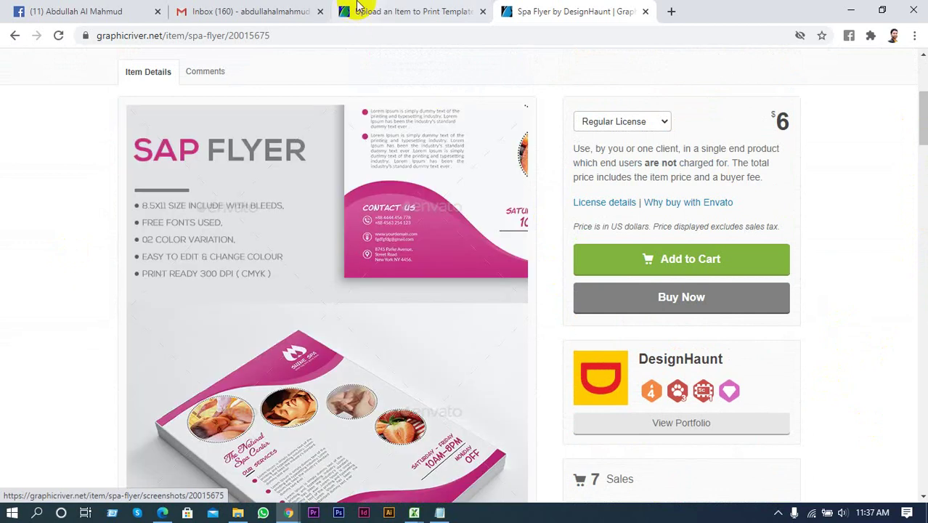
# Compare the upload form's Files requirements with the Spa Flyer item's image preview, including its screenshot viewer
pyautogui.click(356, 9)
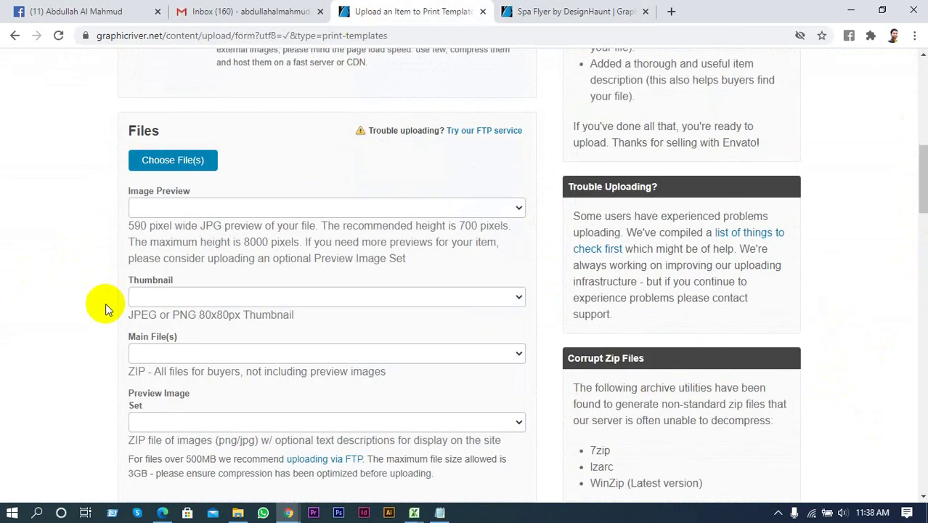
pyautogui.scroll(-1, 109, 294)
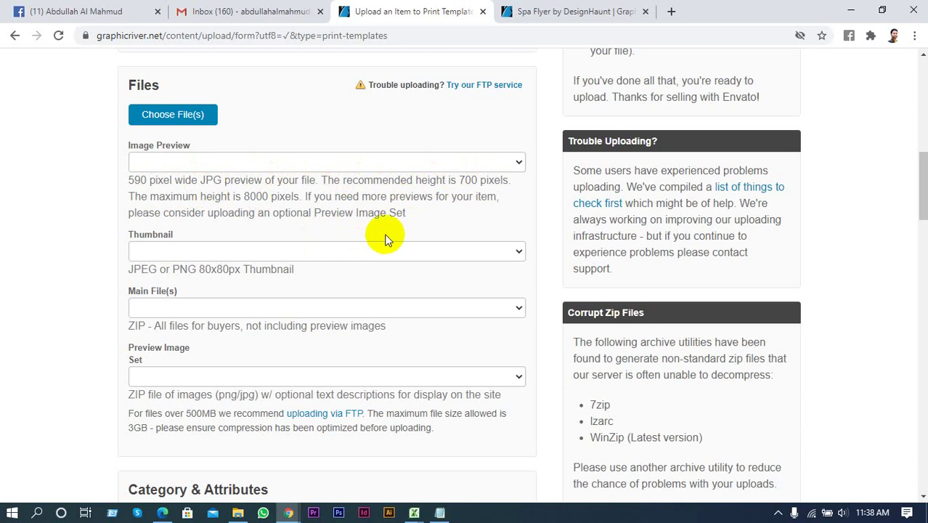
pyautogui.click(537, 11)
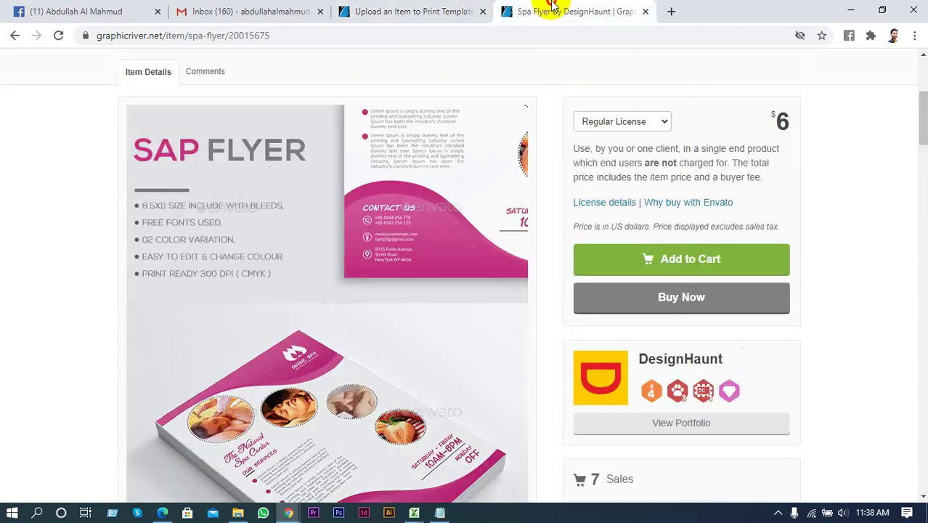
pyautogui.scroll(-1, 404, 286)
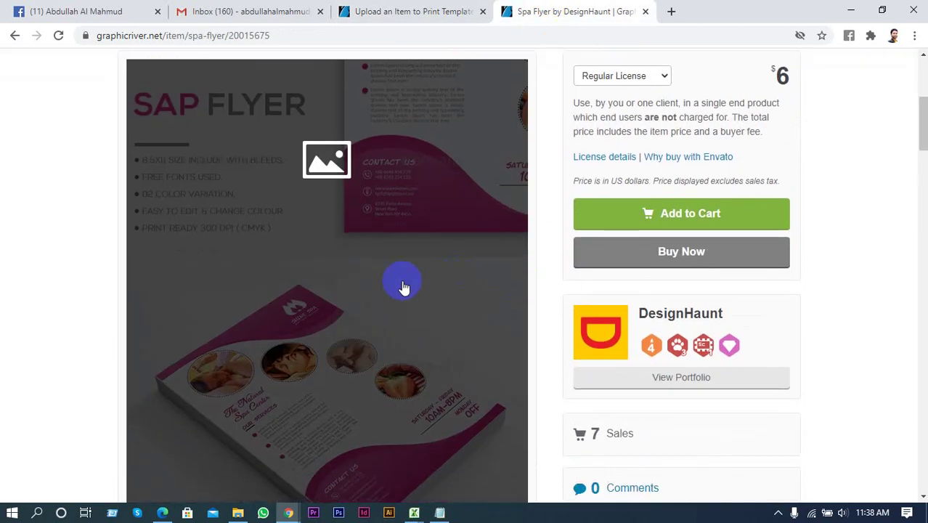
pyautogui.click(314, 261)
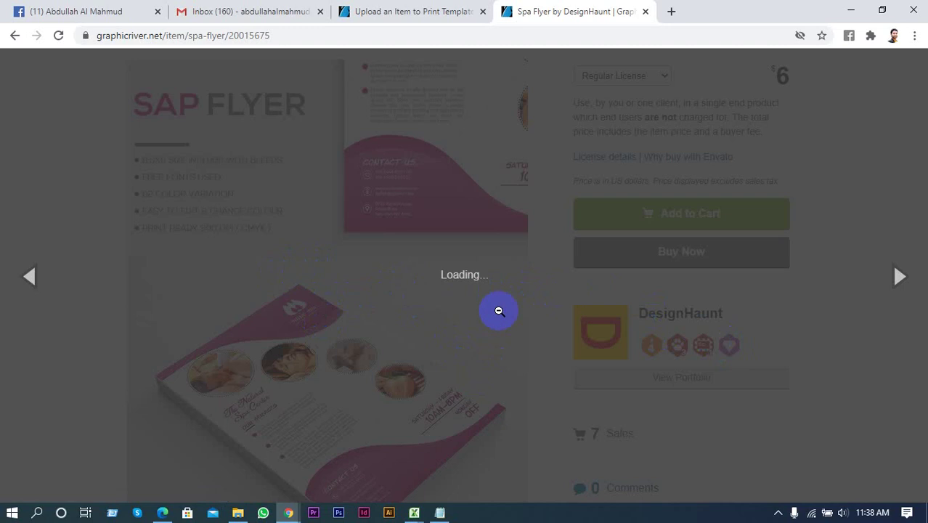
pyautogui.click(385, 10)
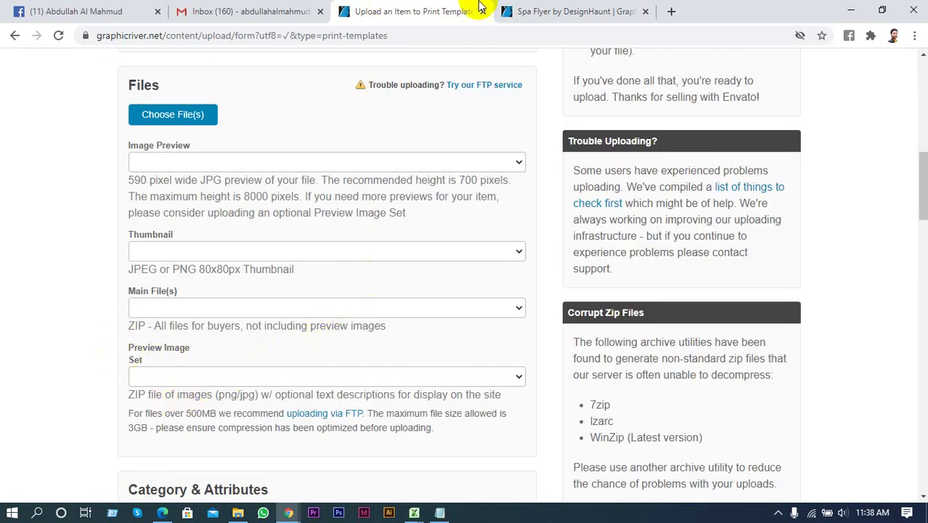
# View the Spa Flyer item's screenshots one after another in the enlarged viewer and close it
pyautogui.click(555, 10)
pyautogui.click(383, 306)
pyautogui.click(385, 317)
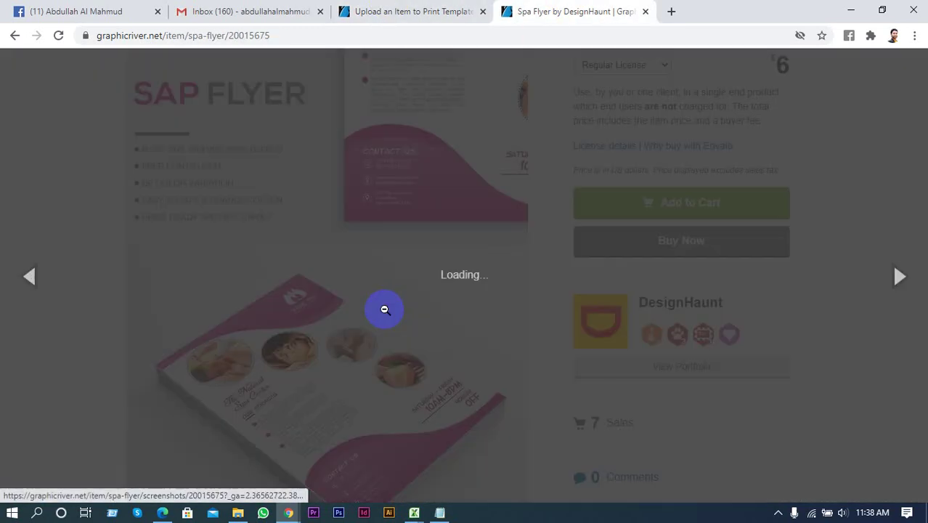
pyautogui.click(6, 332)
pyautogui.scroll(2, 294, 221)
pyautogui.click(330, 248)
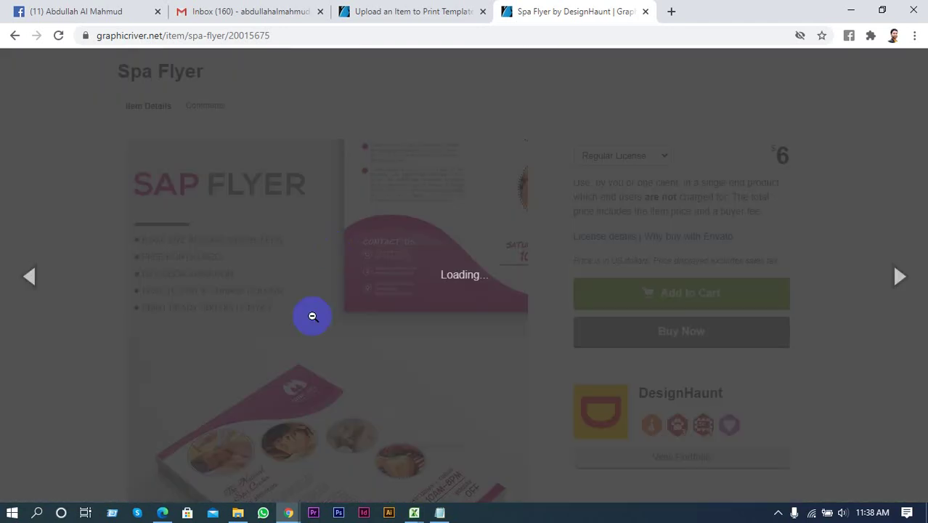
pyautogui.click(898, 276)
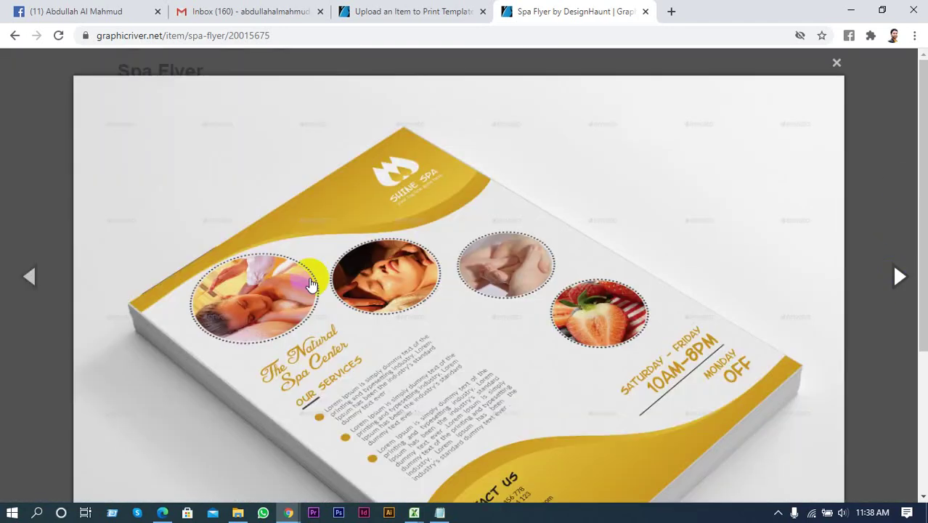
pyautogui.scroll(-5, 518, 280)
pyautogui.scroll(3, 498, 296)
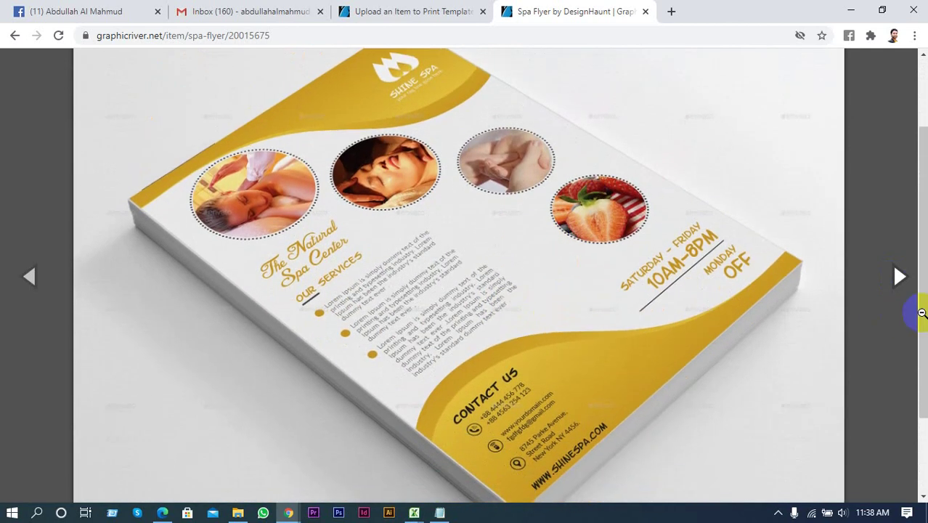
pyautogui.click(900, 276)
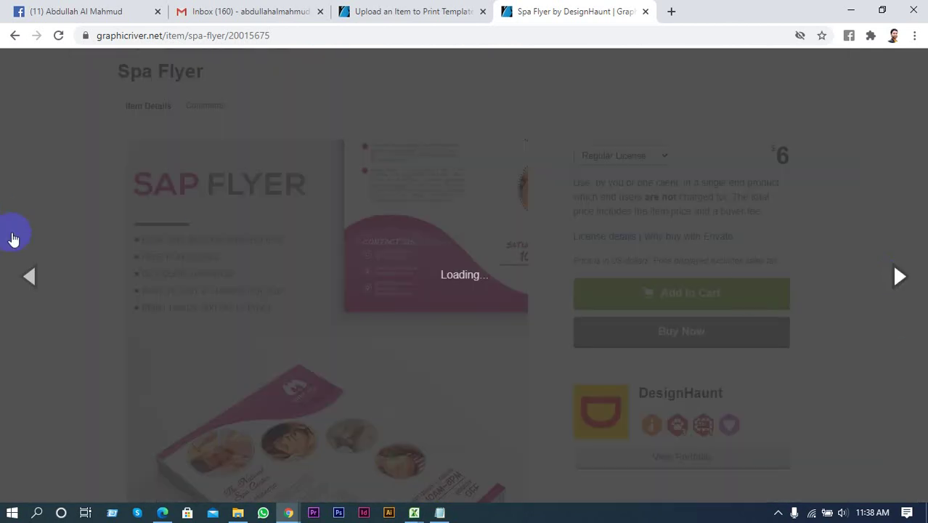
pyautogui.click(10, 389)
# Examine the flyer designs further down the Spa Flyer preview, and check the upload form's Preview Image Set requirement
pyautogui.scroll(-5, 385, 266)
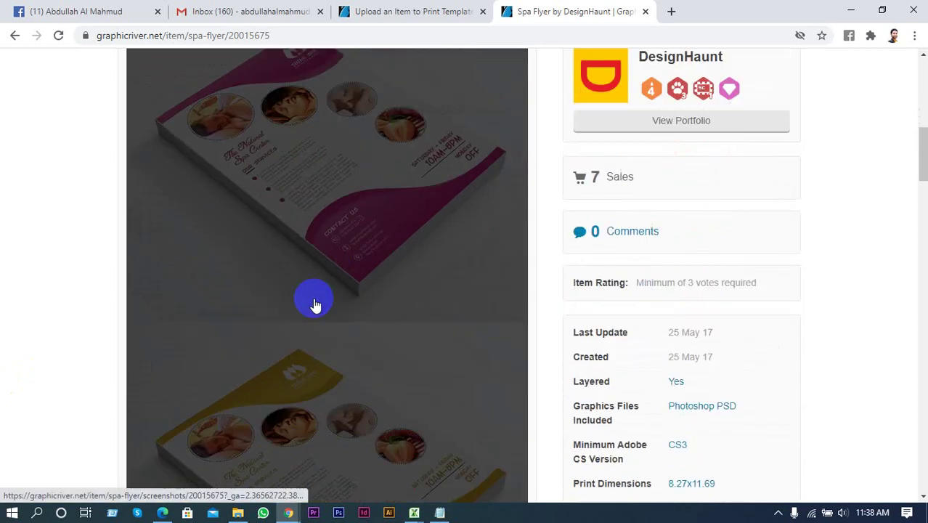
pyautogui.scroll(-6, 314, 305)
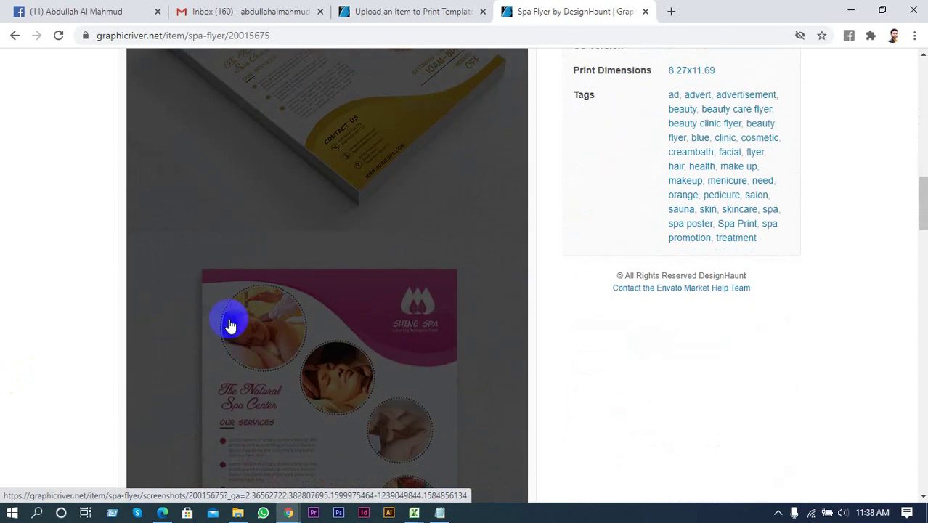
pyautogui.scroll(-2, 230, 320)
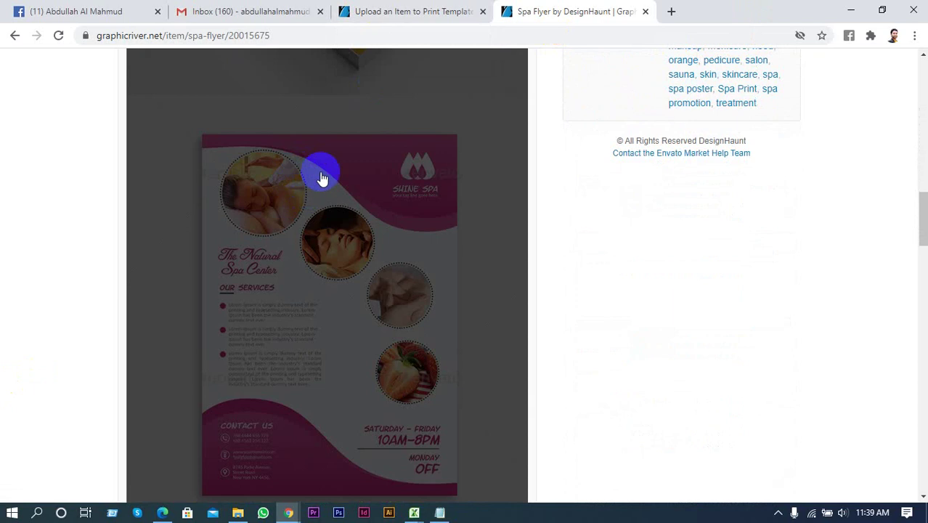
pyautogui.scroll(1, 330, 169)
pyautogui.click(367, 12)
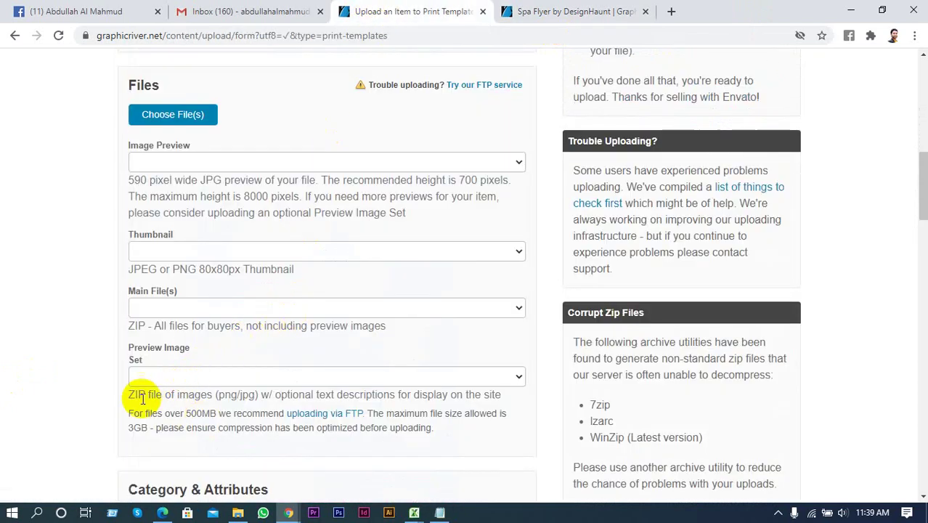
# Switch to the Approve File folder and compress 01_Screenshot.jpg, 02_Screenshot.jpg and 03_Screenshot.jpg into one zip file
pyautogui.click(864, 8)
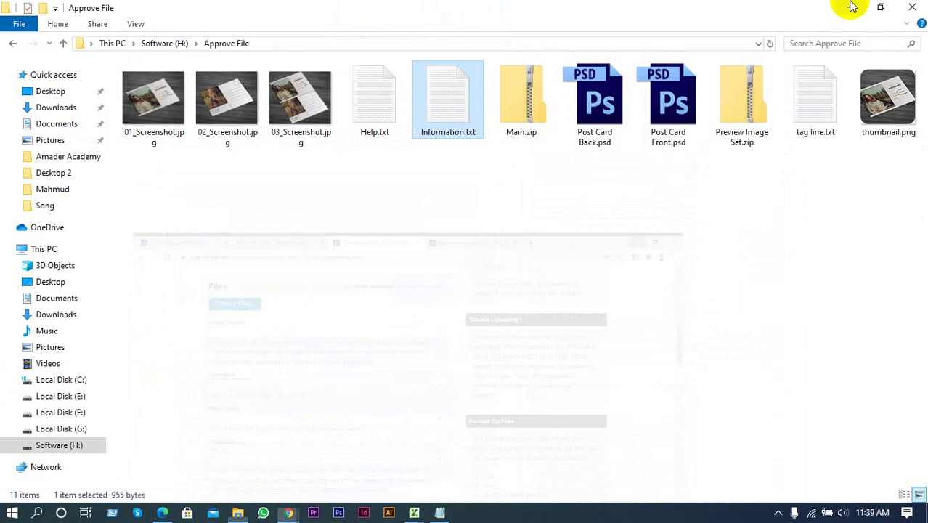
pyautogui.click(145, 249)
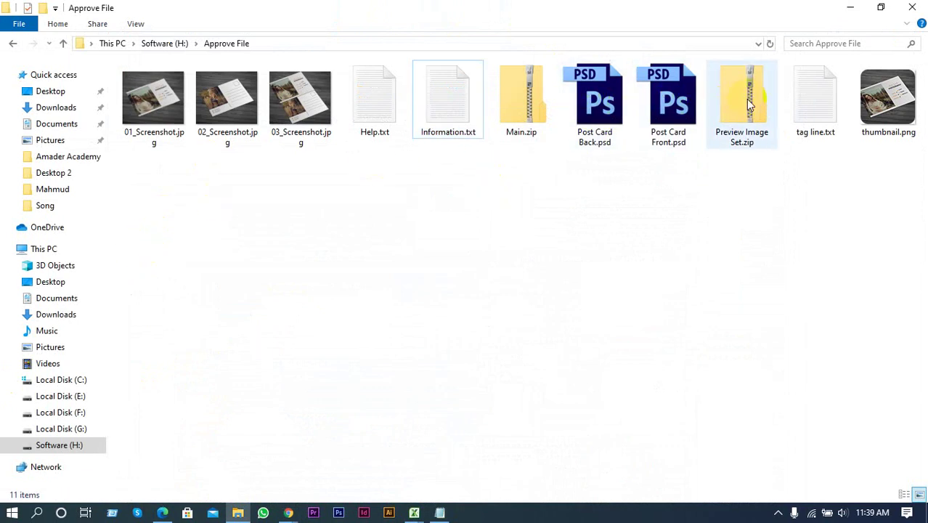
pyautogui.moveTo(132, 167); pyautogui.dragTo(277, 104)
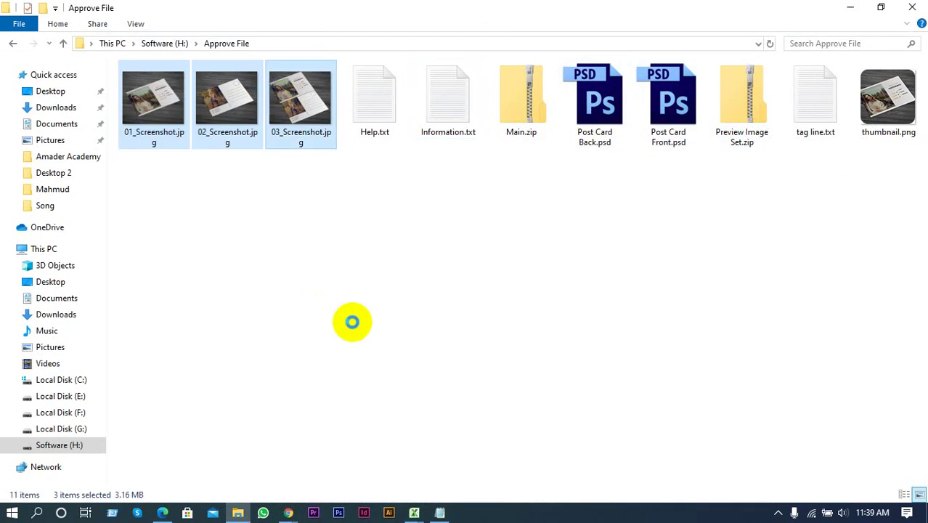
pyautogui.hotkey('shift', 'F10')
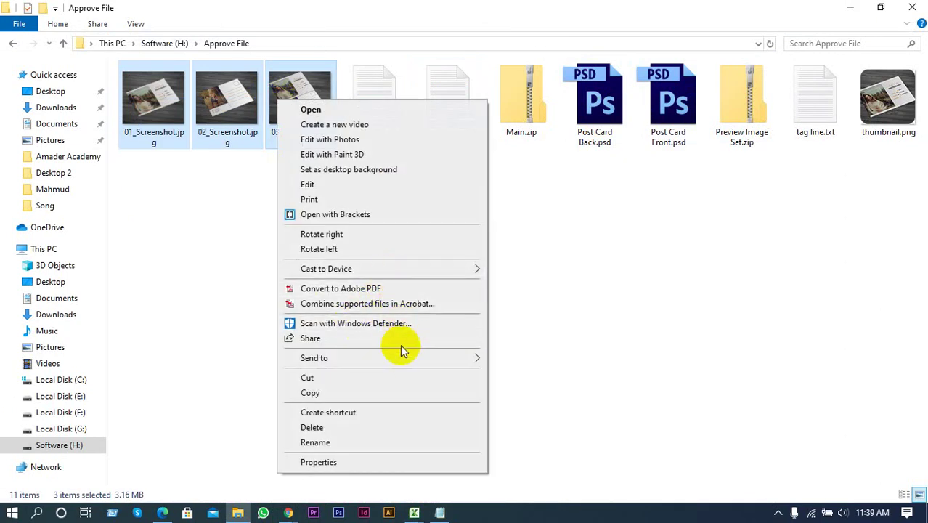
pyautogui.moveTo(398, 354)
pyautogui.click(505, 371)
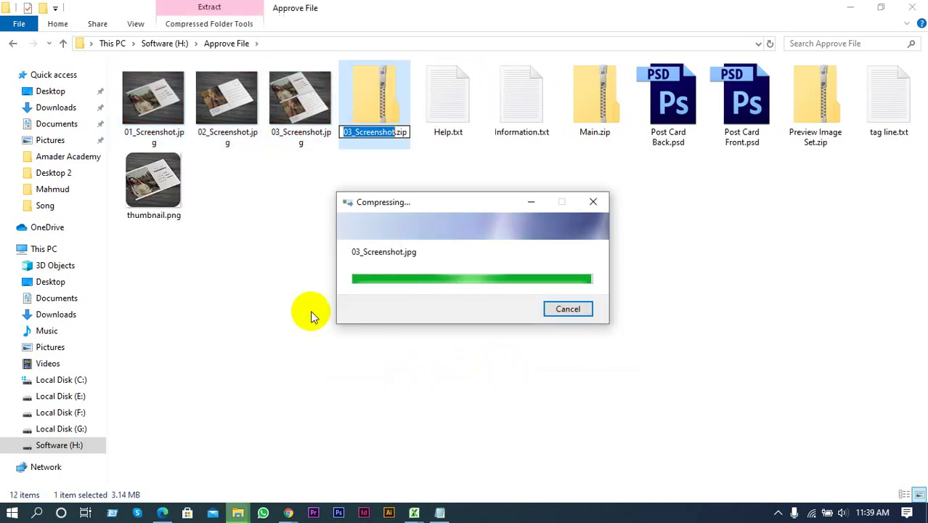
# Delete the newly created 03_Screenshot.zip from the Approve File folder
pyautogui.click(270, 174)
pyautogui.click(352, 131)
pyautogui.press('Delete')
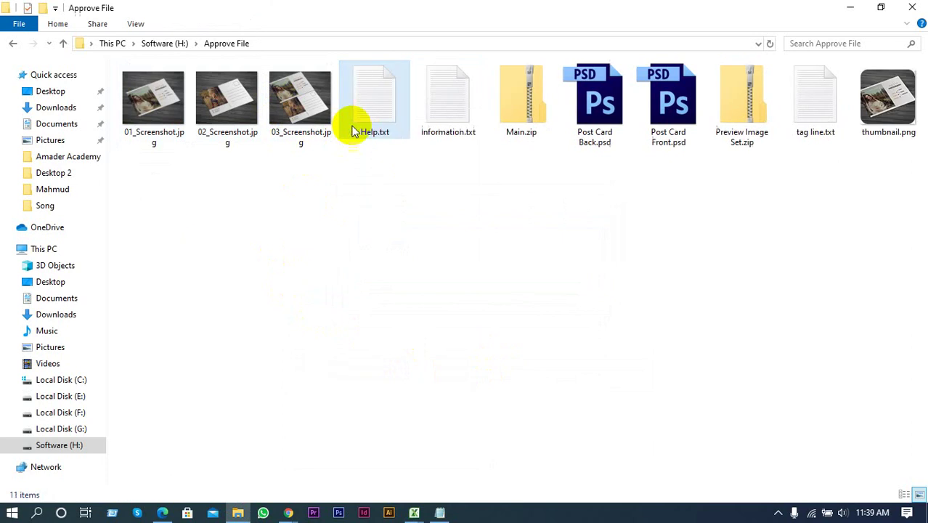
# Check which screenshots Preview Image Set.zip contains and return to the Approve File folder
pyautogui.click(755, 111)
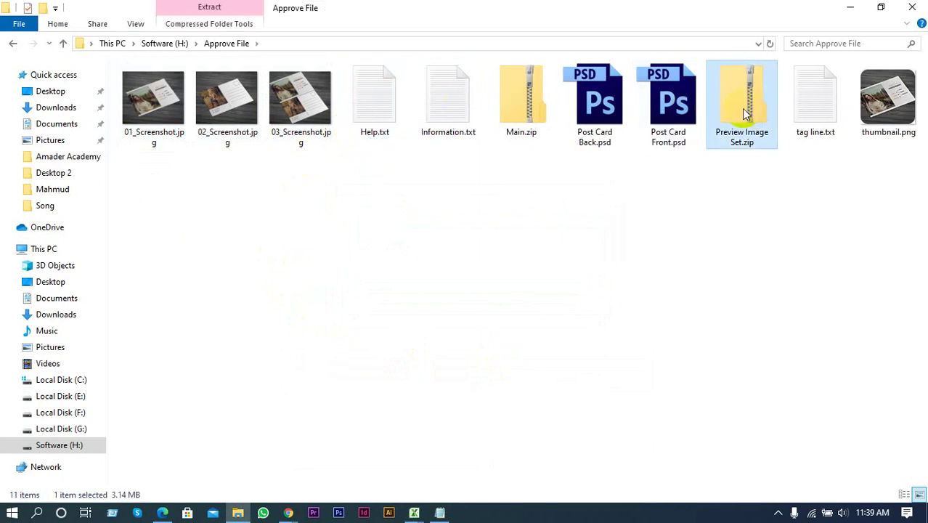
pyautogui.doubleClick(745, 109)
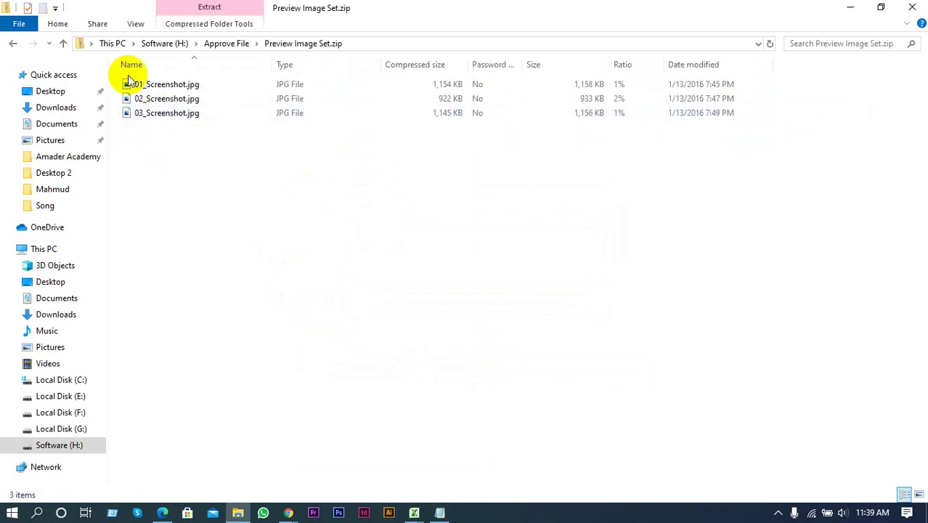
pyautogui.click(10, 42)
pyautogui.click(458, 254)
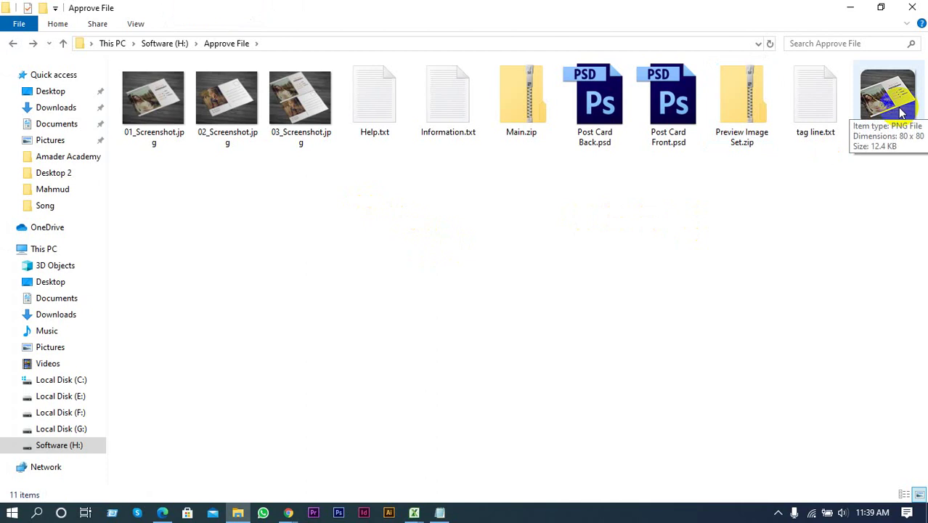
# Point out thumbnail.png in the Approve File folder and bring up the contents of Preview Image Set.zip again
pyautogui.moveTo(902, 112); pyautogui.dragTo(490, 229)
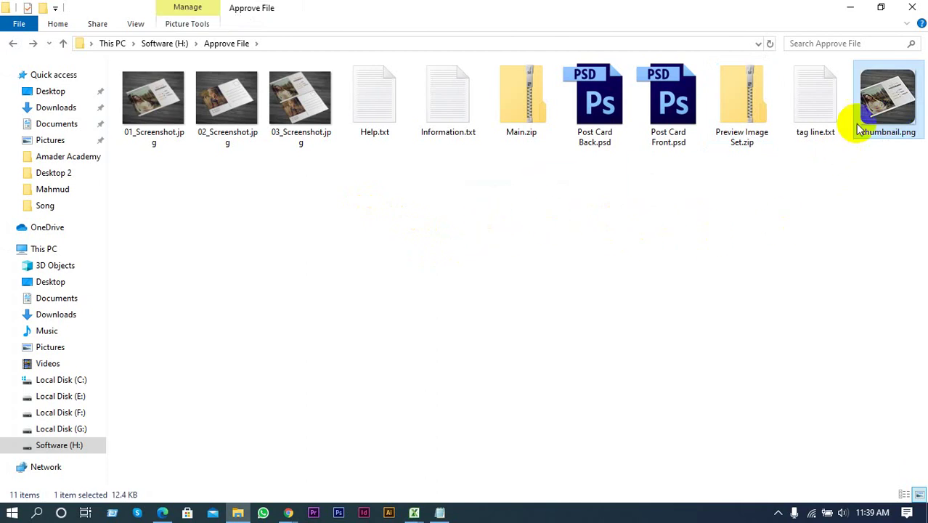
pyautogui.click(663, 310)
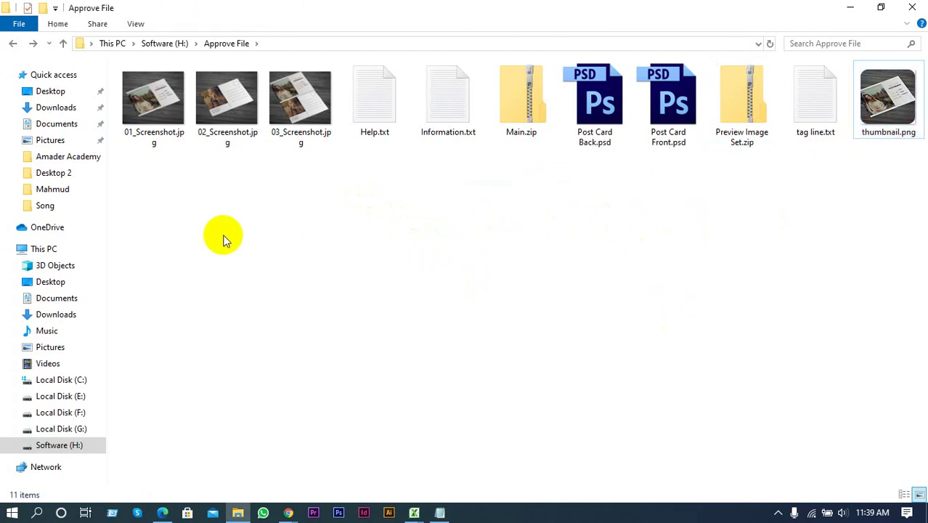
pyautogui.click(12, 43)
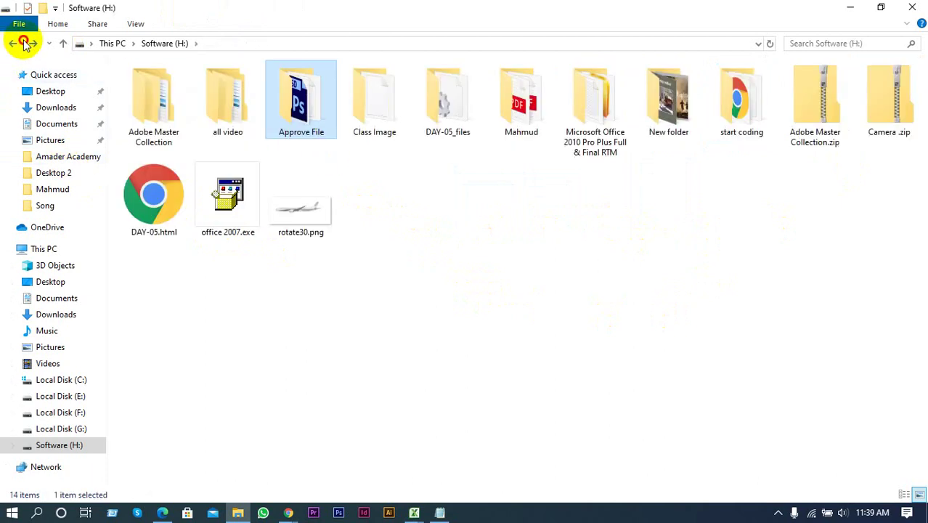
pyautogui.click(32, 43)
pyautogui.click(32, 44)
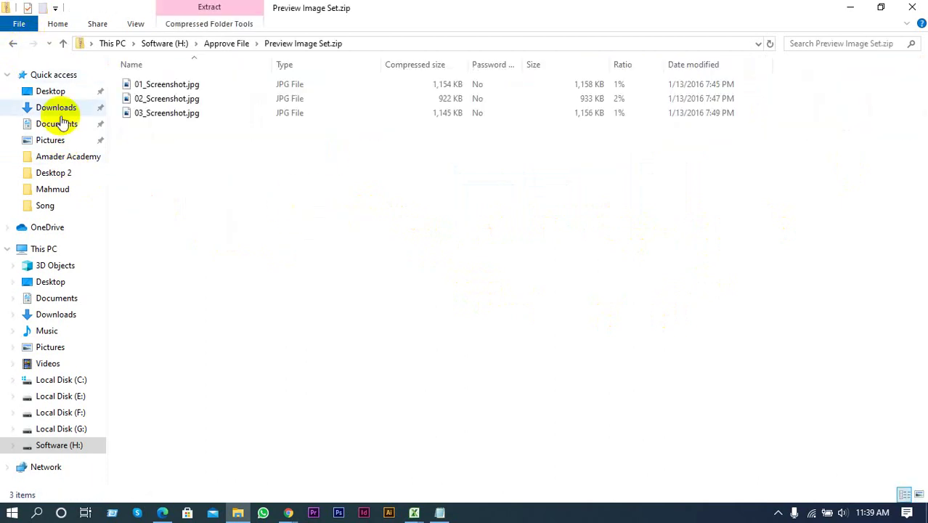
# Launch Photoshop, return to the Approve File folder while it loads, and bring the Photoshop window to the front
pyautogui.click(338, 513)
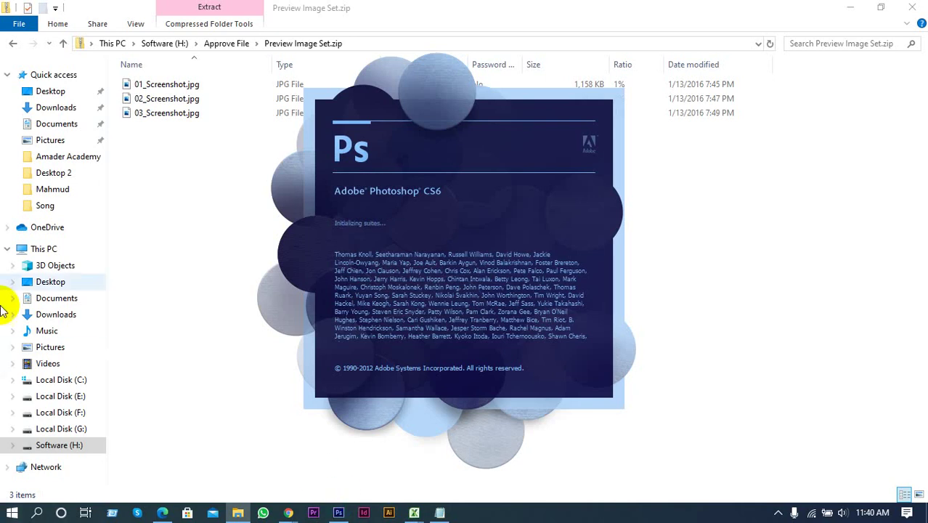
pyautogui.click(14, 47)
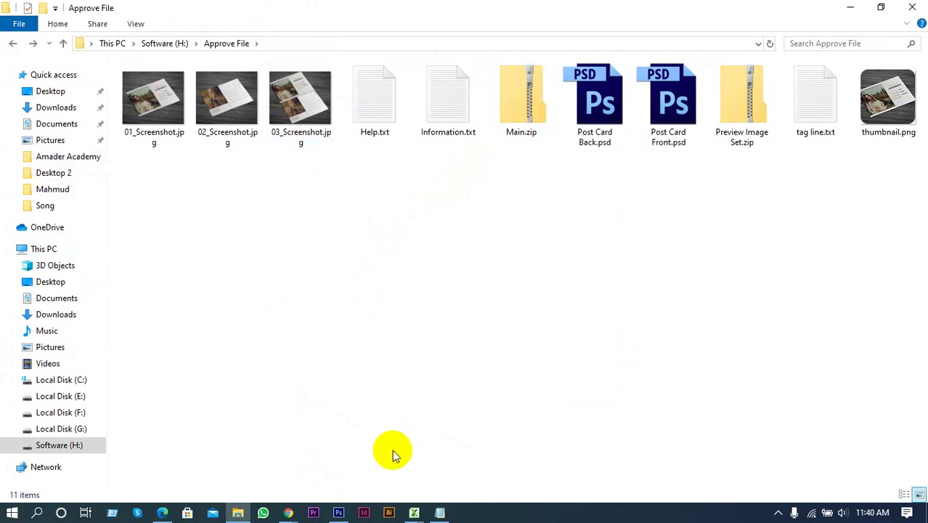
pyautogui.moveTo(340, 508)
pyautogui.click(341, 483)
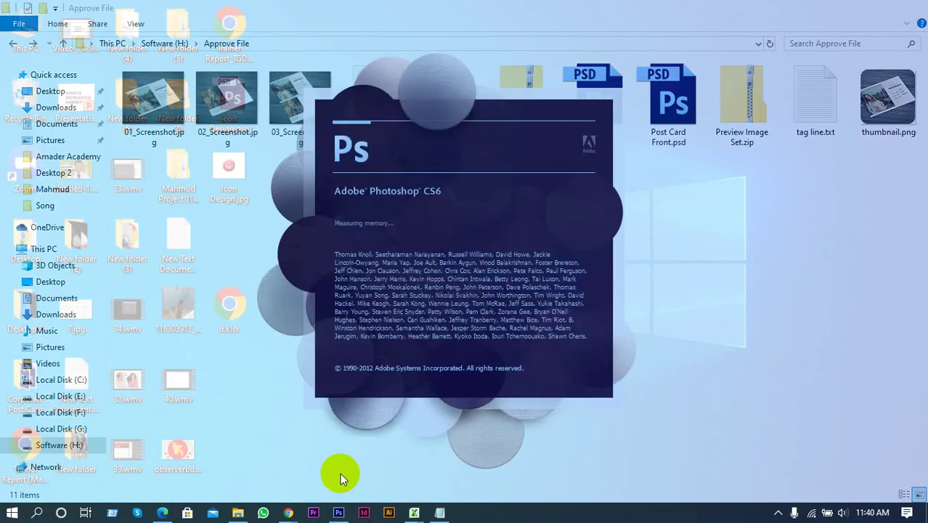
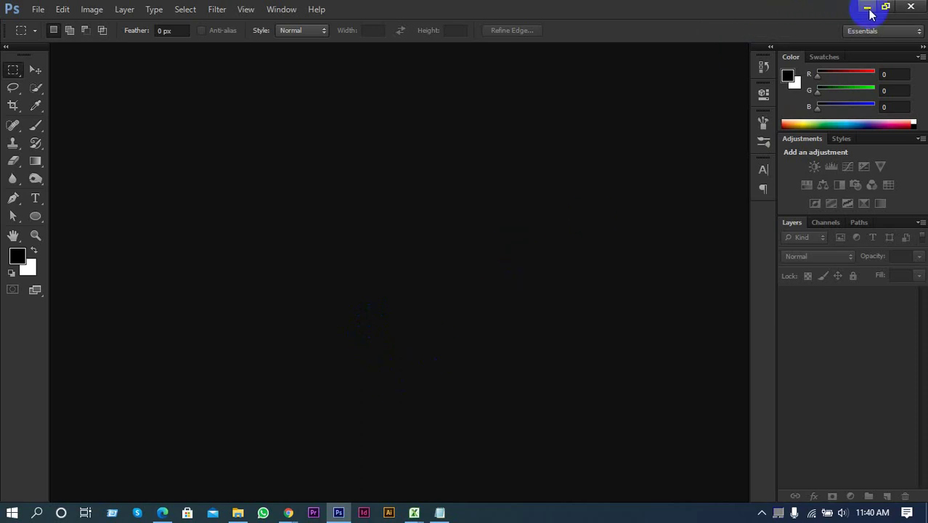
# Create a new document 590 pixels wide and 2000 pixels high at 72 pixels/inch
pyautogui.click(38, 9)
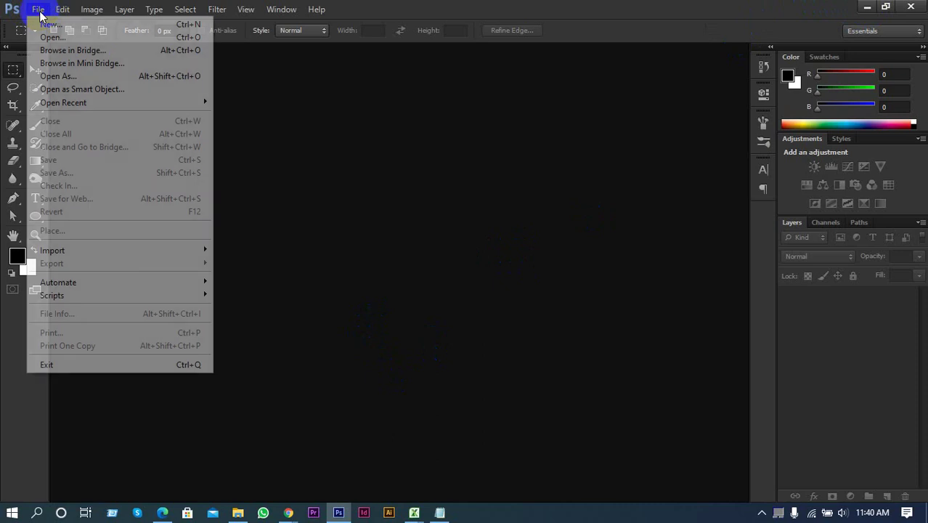
pyautogui.click(48, 24)
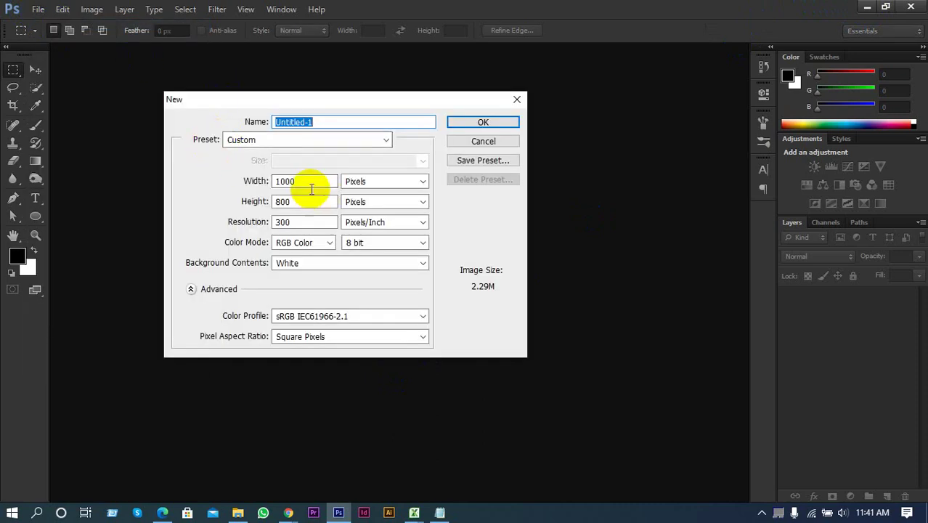
pyautogui.doubleClick(311, 179)
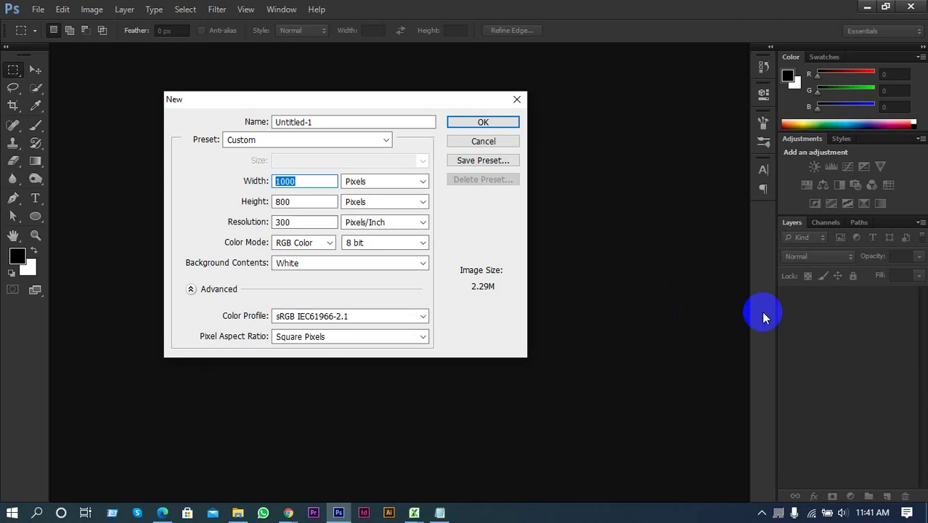
pyautogui.write('590')
pyautogui.doubleClick(309, 204)
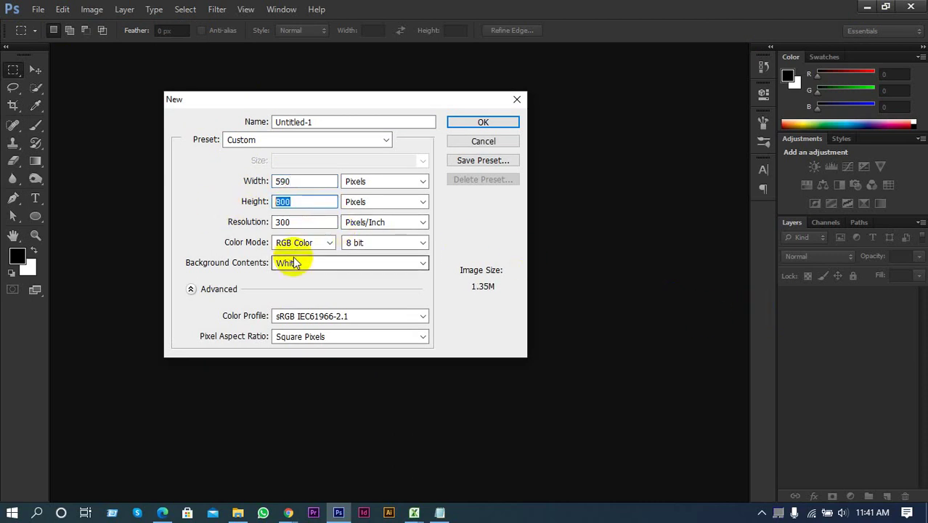
pyautogui.write('2000')
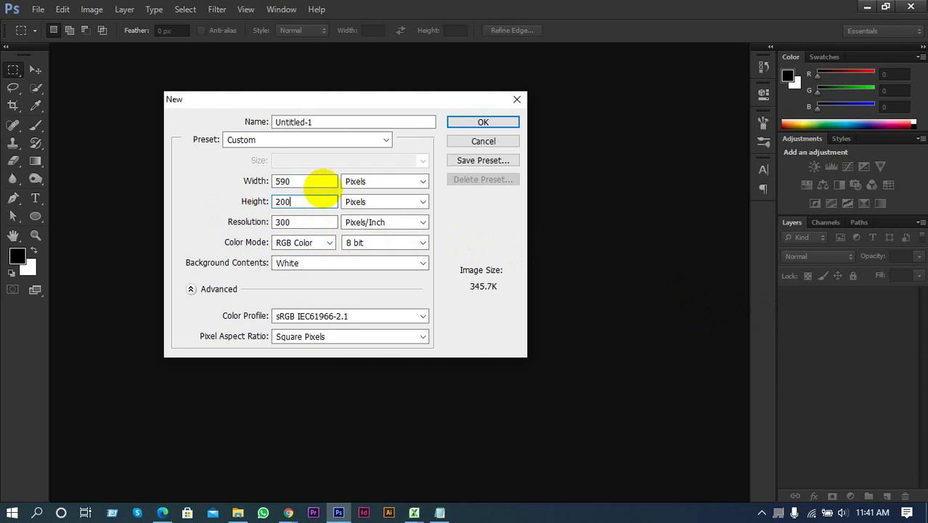
pyautogui.doubleClick(305, 221)
pyautogui.write('7')
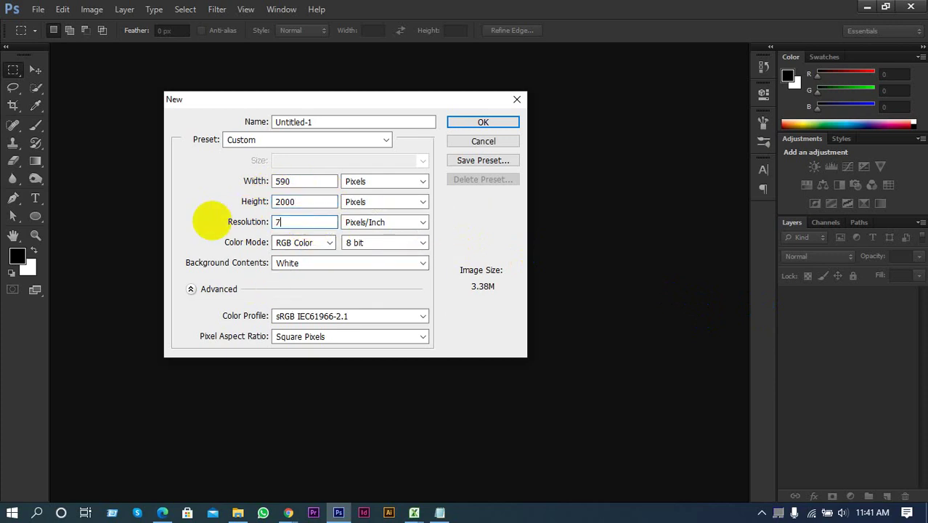
pyautogui.write('2')
pyautogui.press('Return')
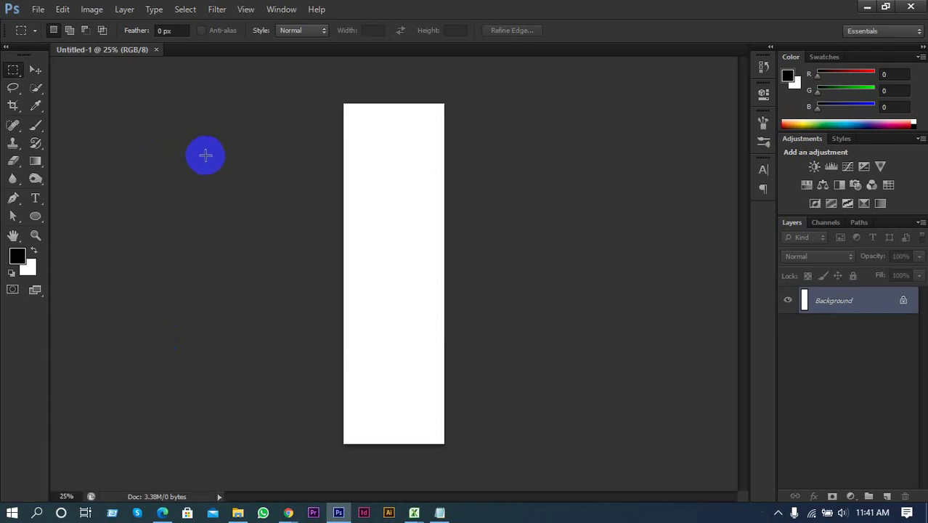
pyautogui.keyDown('alt'); pyautogui.scroll(1, 279, 92); pyautogui.keyUp('alt')
pyautogui.scroll(2, 375, 150)
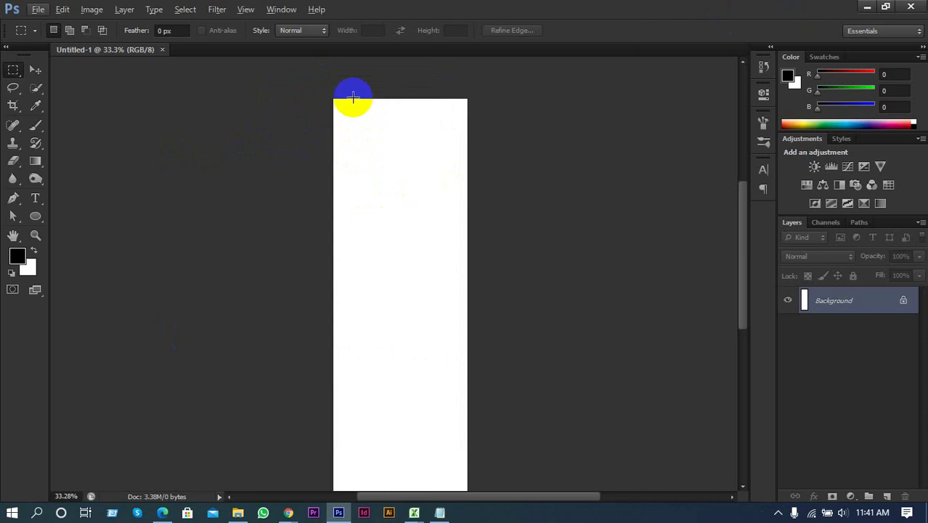
pyautogui.keyDown('alt'); pyautogui.scroll(1, 444, 101); pyautogui.keyUp('alt')
pyautogui.moveTo(322, 102); pyautogui.dragTo(530, 137)
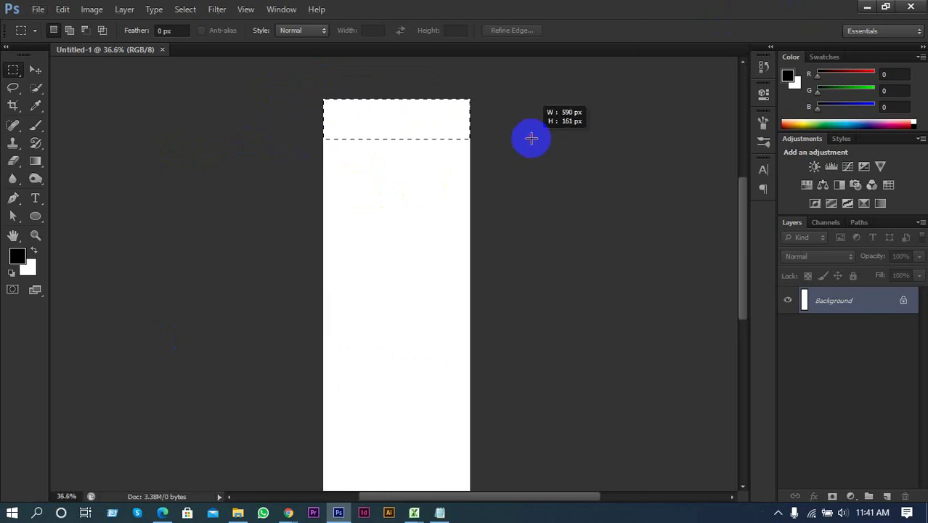
pyautogui.click(659, 248)
# Add a new layer, fill a full-width rectangular band along the canvas's top edge with black, and deselect it
pyautogui.click(887, 496)
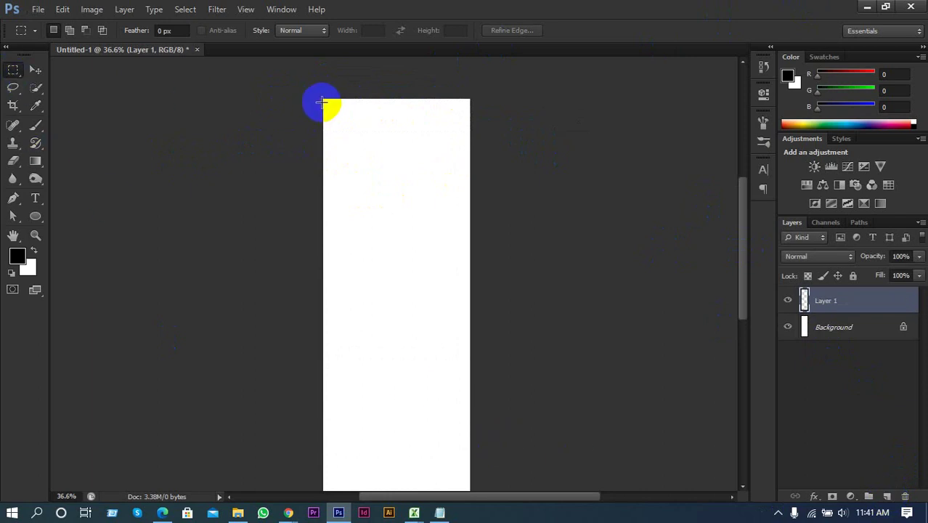
pyautogui.moveTo(324, 100); pyautogui.dragTo(561, 135)
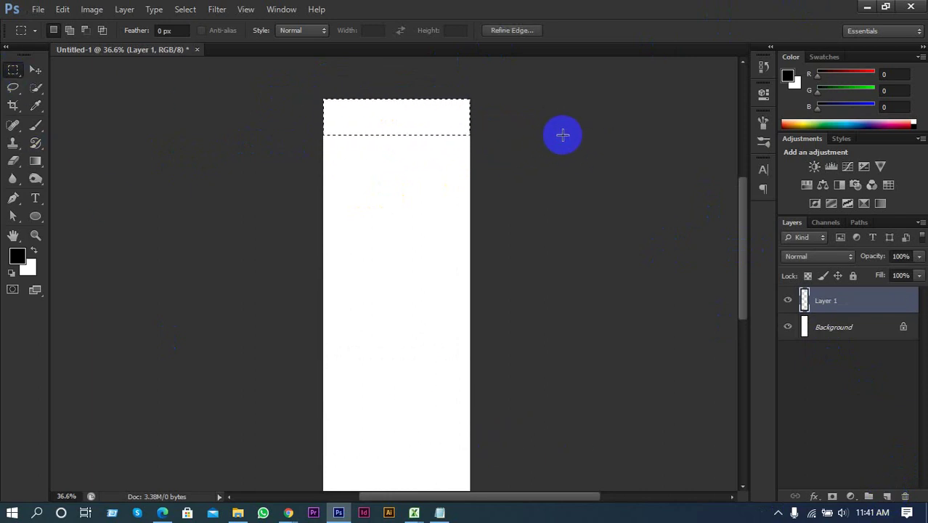
pyautogui.hotkey('alt', 'BackSpace')
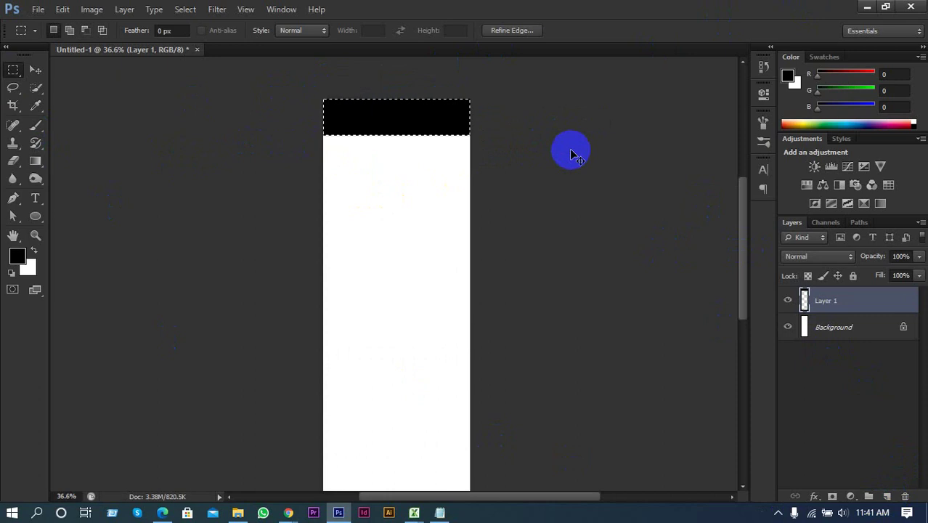
pyautogui.hotkey('ctrl', 'd')
# Reselect the band at the canvas's top edge and clear its black fill from Layer 1
pyautogui.scroll(3, 326, 78)
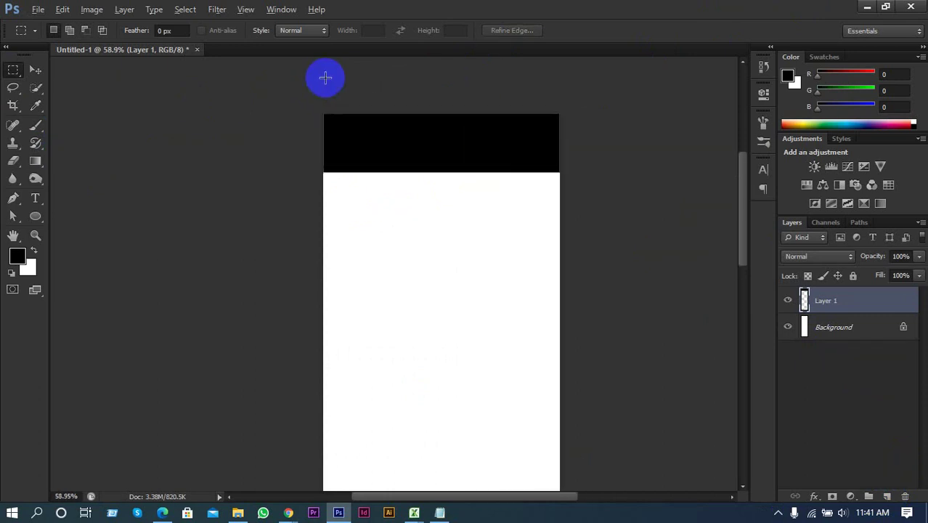
pyautogui.scroll(2, 387, 122)
pyautogui.moveTo(545, 166); pyautogui.dragTo(459, 243)
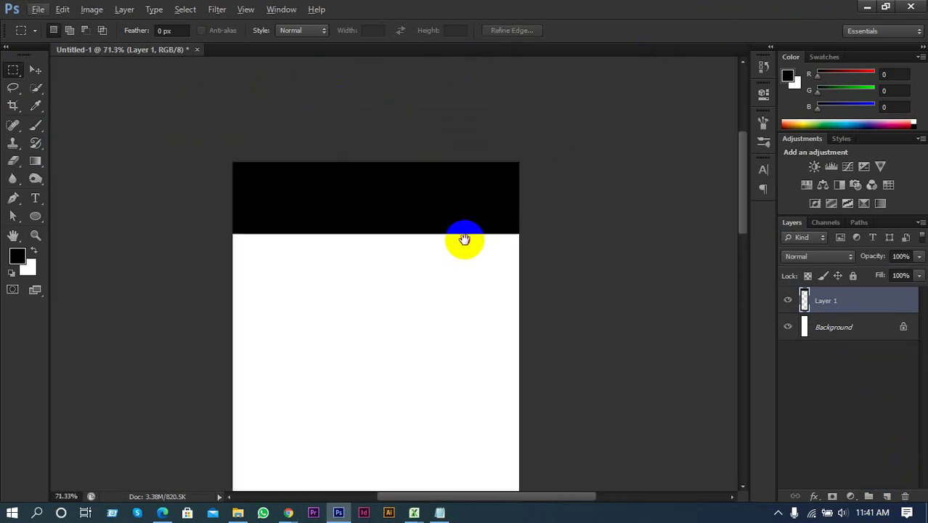
pyautogui.hotkey('ctrl', 'shift', 'd')
pyautogui.press('Delete')
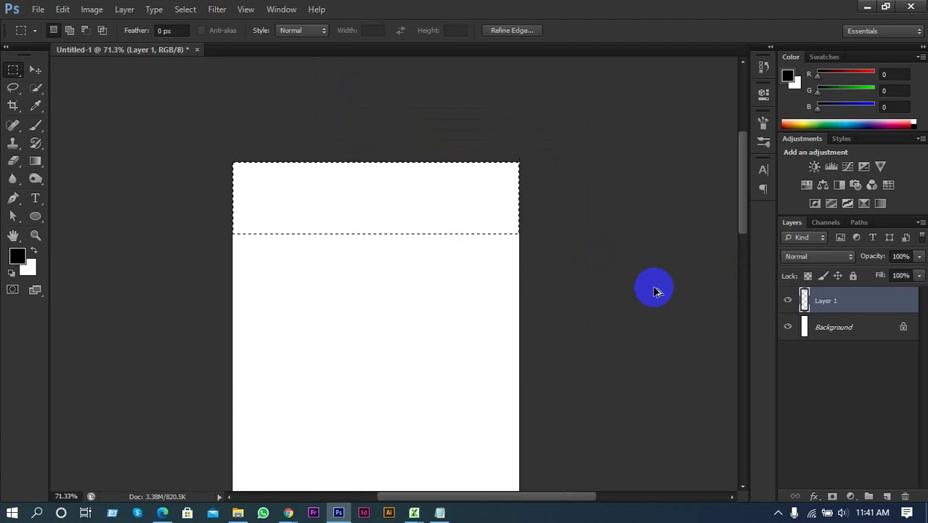
# Clear the selection and draw a filled rectangle about 594 by 145 px across the top of the page
pyautogui.hotkey('ctrl', 'd')
pyautogui.click(35, 216)
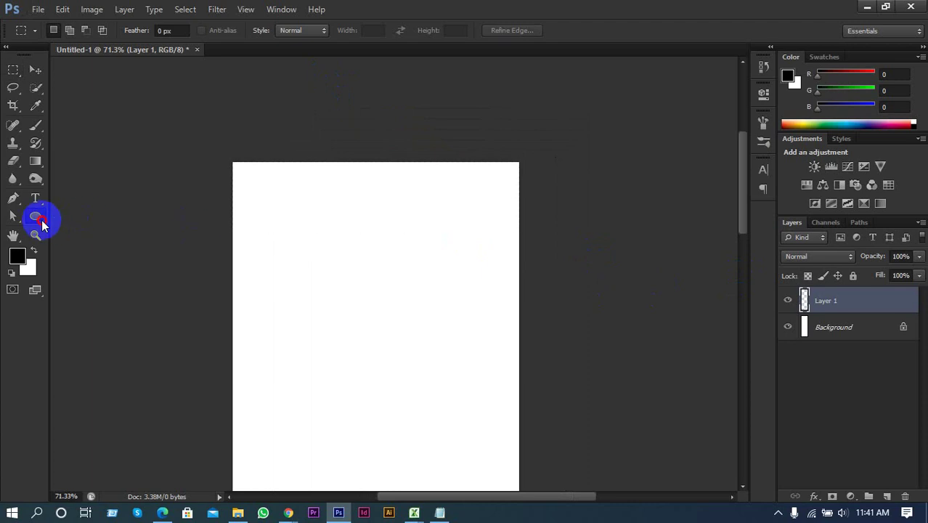
pyautogui.click(99, 214)
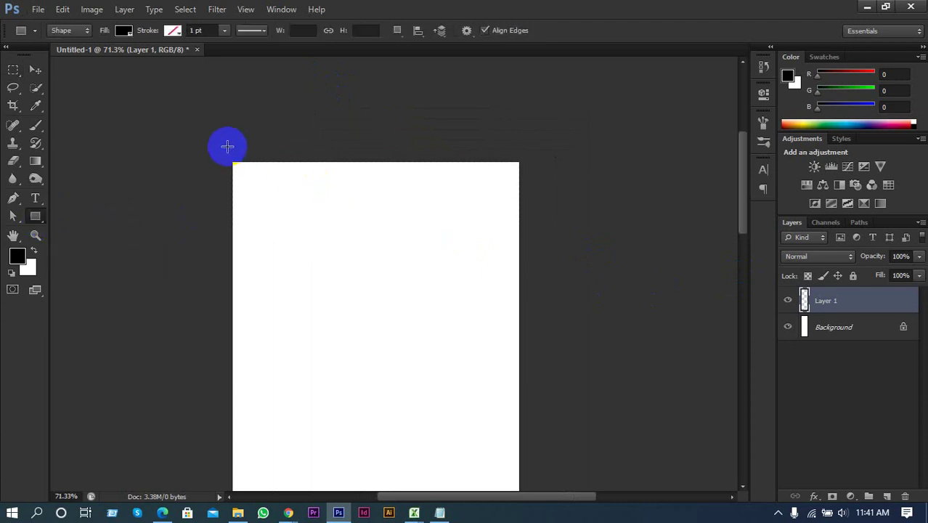
pyautogui.moveTo(241, 162); pyautogui.dragTo(517, 230)
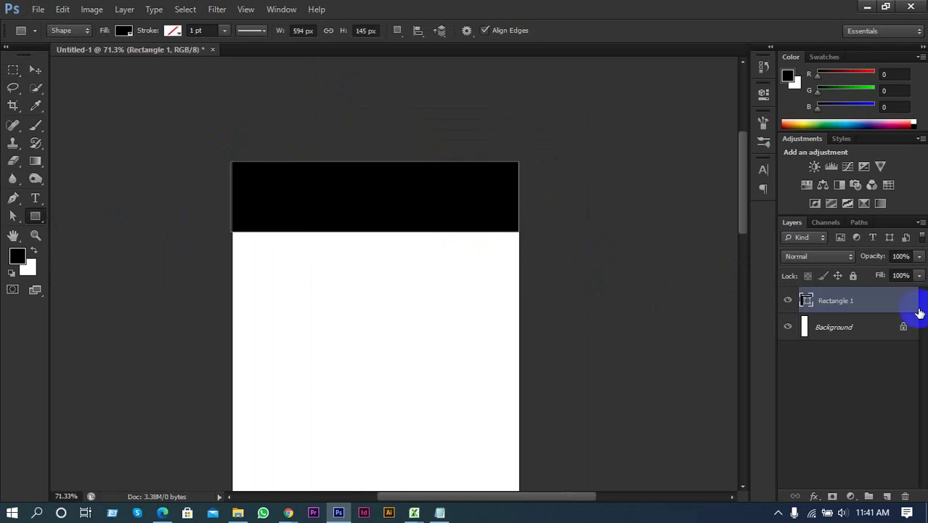
# Change the header rectangle's fill colour to dark grey 343434
pyautogui.doubleClick(804, 300)
pyautogui.moveTo(559, 284); pyautogui.dragTo(523, 295)
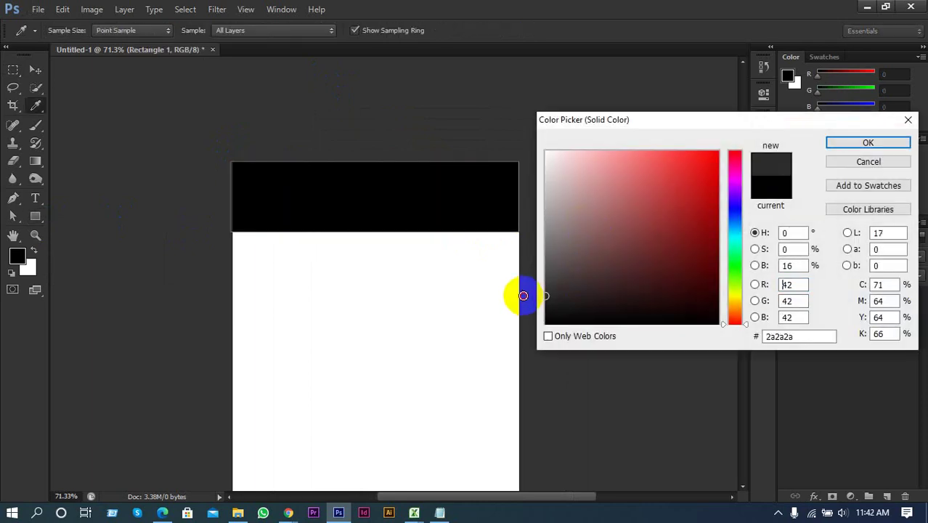
pyautogui.moveTo(549, 260); pyautogui.dragTo(510, 250)
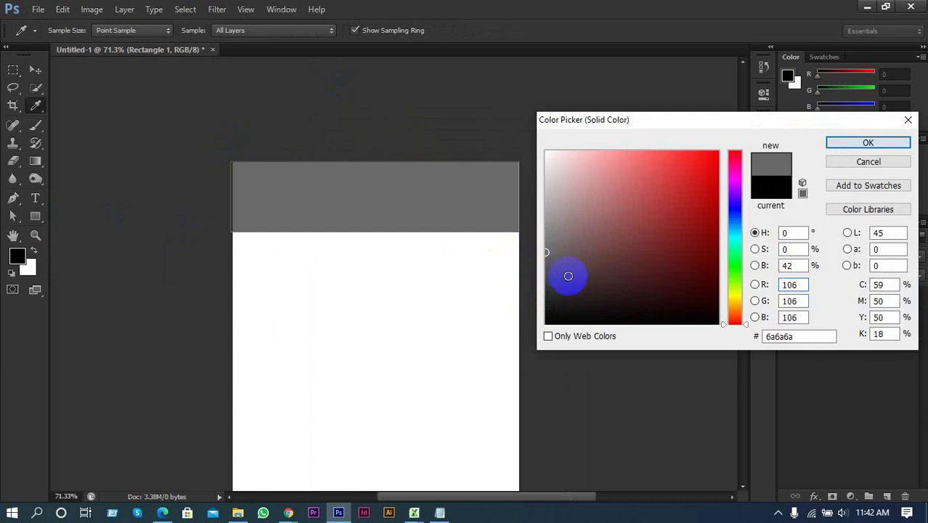
pyautogui.moveTo(568, 276); pyautogui.dragTo(510, 289)
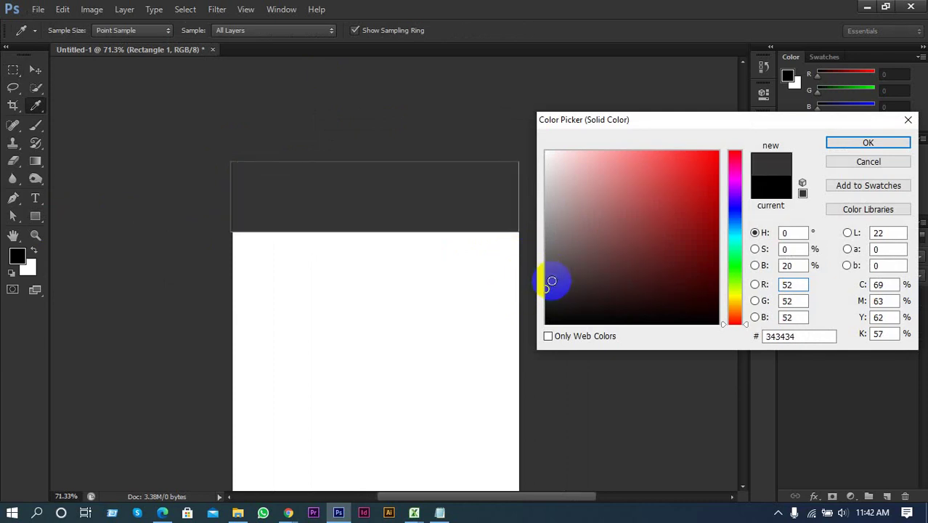
pyautogui.click(835, 142)
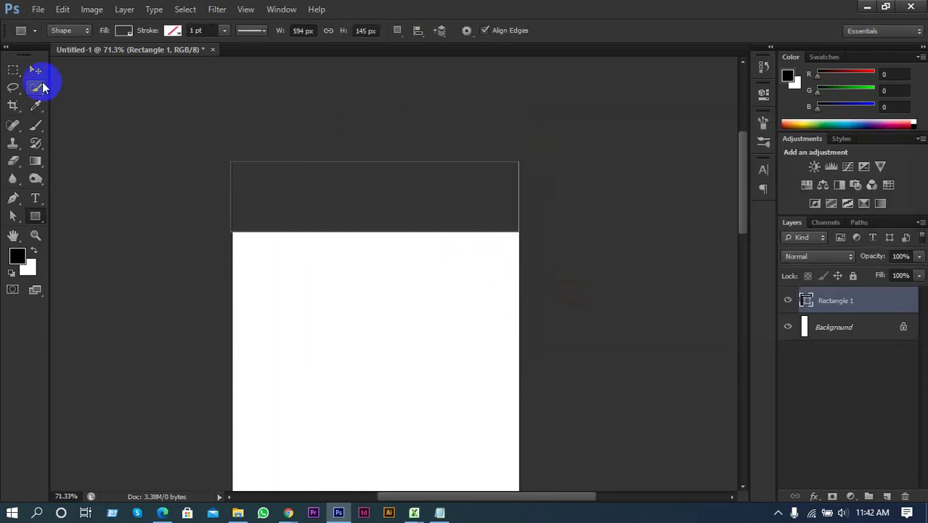
# Free-transform the header rectangle to 100.17% width so its right side meets the page edge
pyautogui.click(35, 71)
pyautogui.click(218, 114)
pyautogui.scroll(3, 263, 133)
pyautogui.click(464, 216)
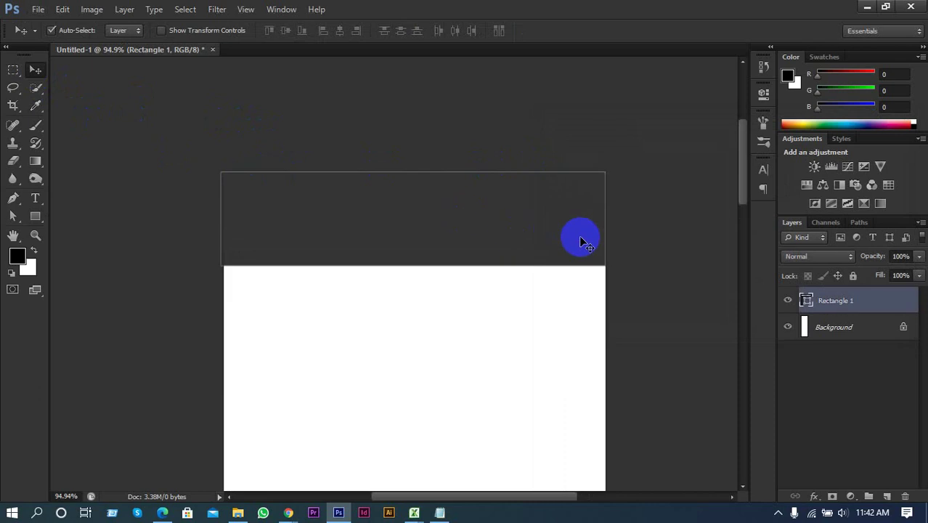
pyautogui.click(468, 140)
pyautogui.scroll(3, 396, 207)
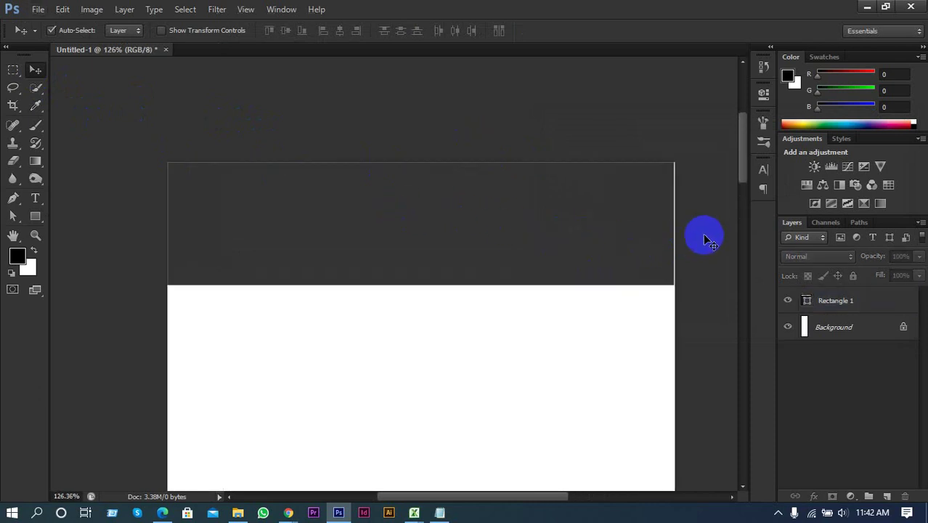
pyautogui.click(803, 305)
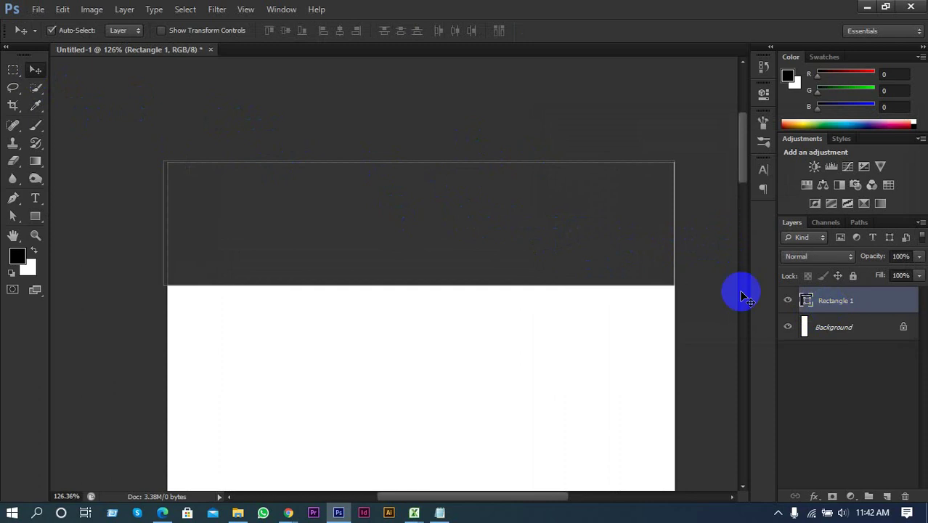
pyautogui.hotkey('ctrl', 't')
pyautogui.scroll(5, 718, 211)
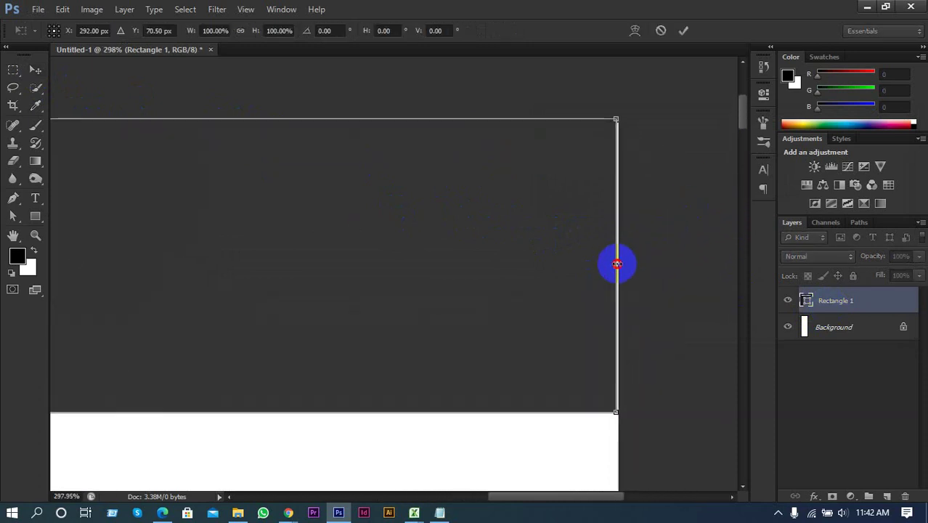
pyautogui.moveTo(617, 264); pyautogui.dragTo(618, 263)
pyautogui.click(684, 33)
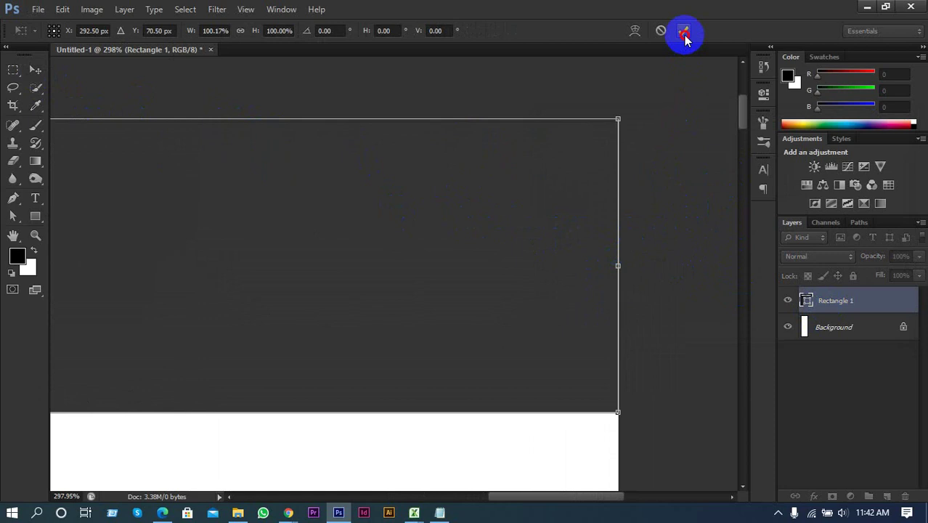
pyautogui.click(697, 202)
pyautogui.scroll(-5, 681, 255)
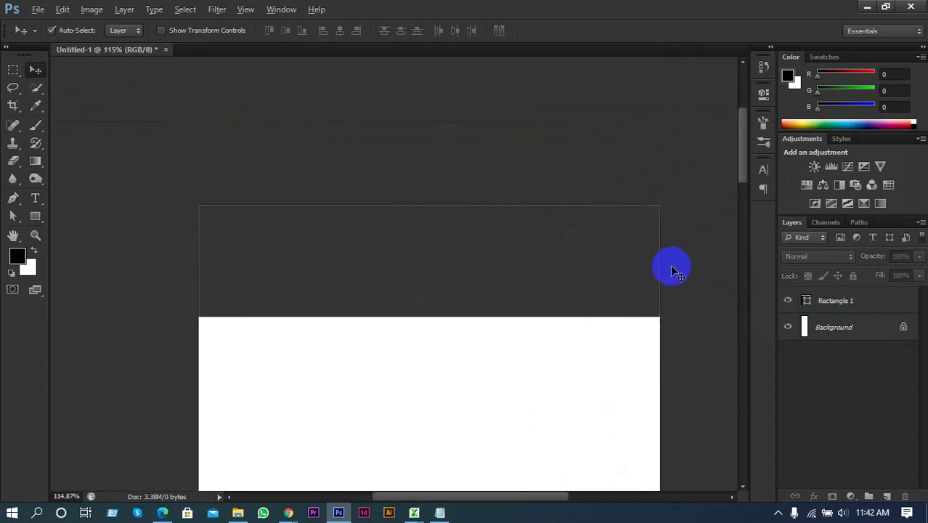
# Start a text line in the dark header with the letter P and set its colour to white (ffffff)
pyautogui.scroll(-2, 505, 257)
pyautogui.scroll(4, 275, 284)
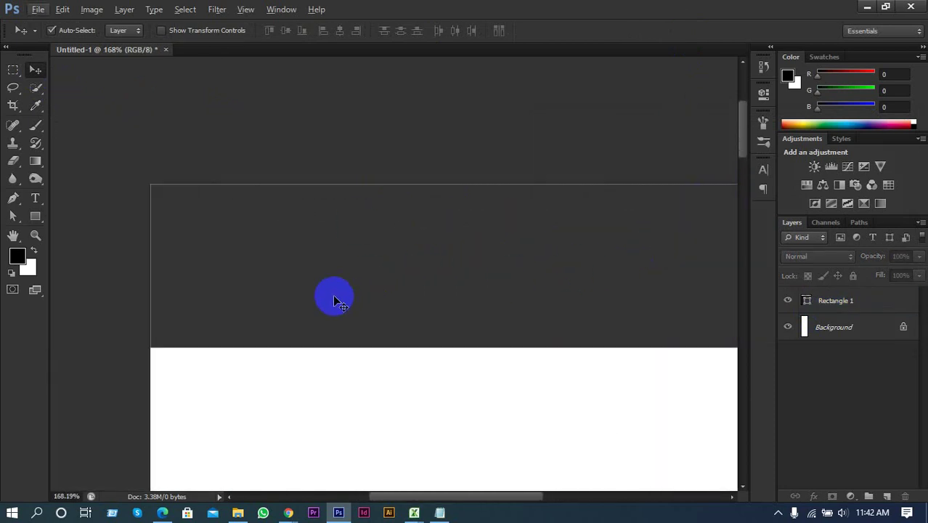
pyautogui.click(37, 199)
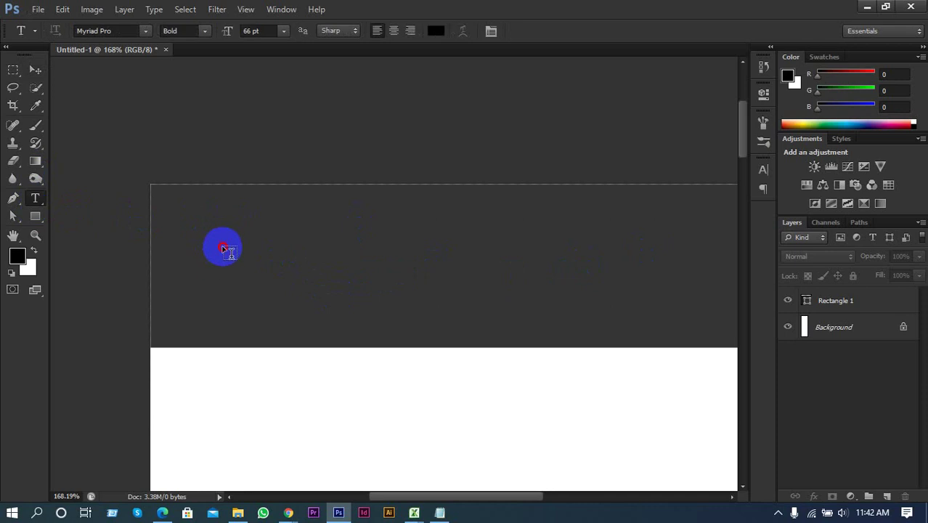
pyautogui.click(279, 306)
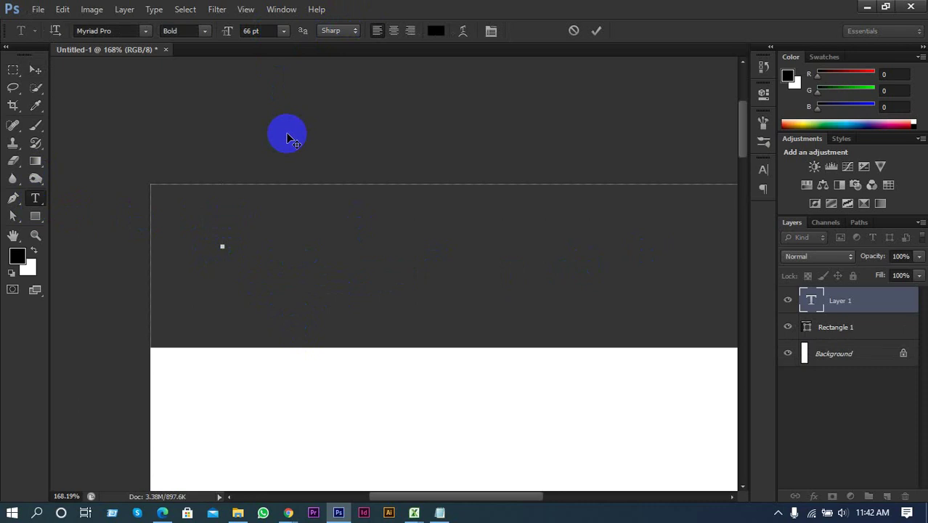
pyautogui.write('P')
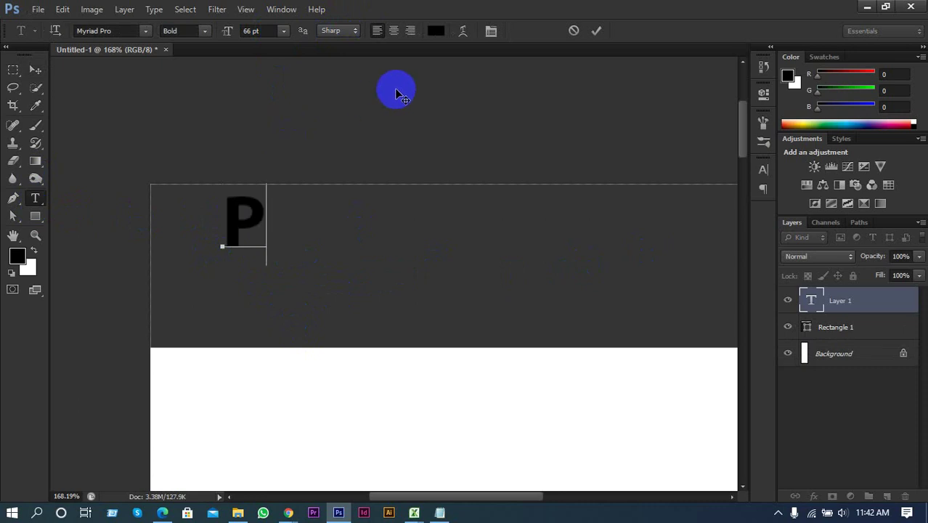
pyautogui.hotkey('ctrl', 'a')
pyautogui.click(436, 30)
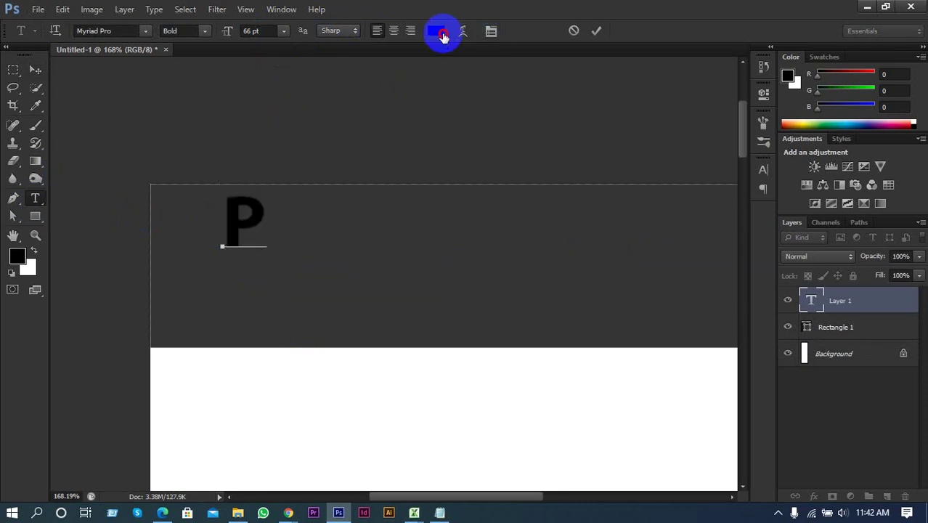
pyautogui.write('d6c8c8')
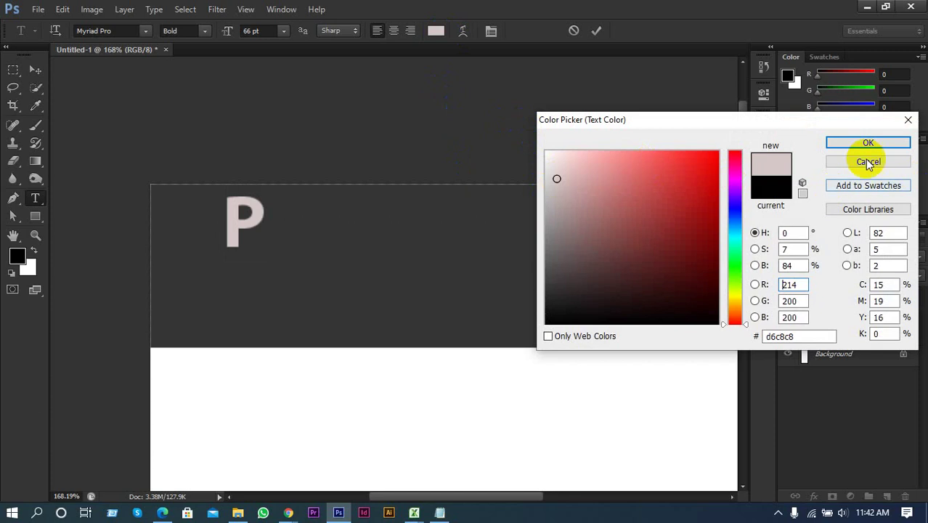
pyautogui.moveTo(479, 139); pyautogui.dragTo(401, 124)
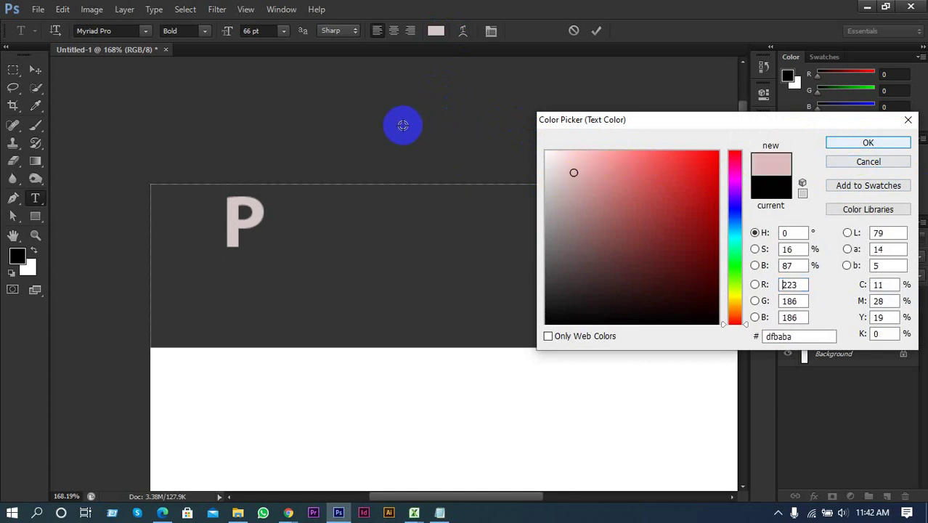
pyautogui.click(548, 152)
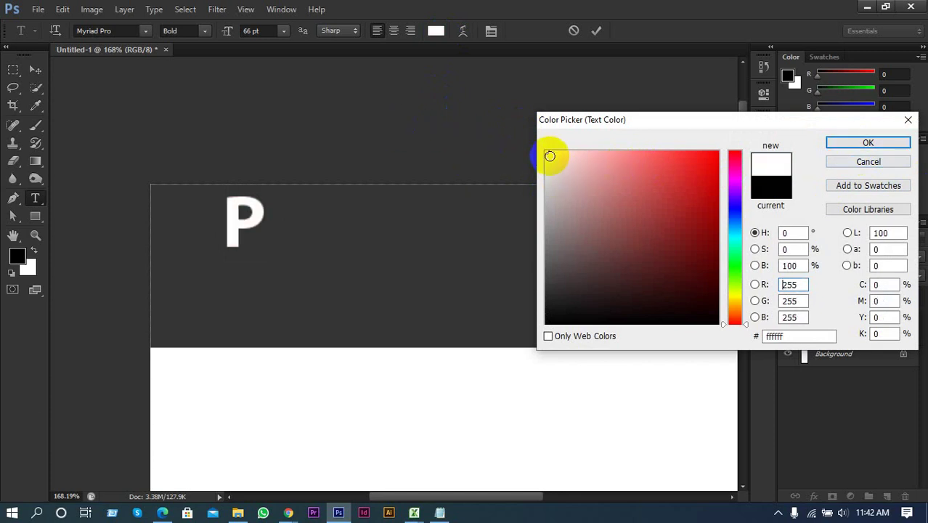
pyautogui.click(839, 142)
pyautogui.click(265, 213)
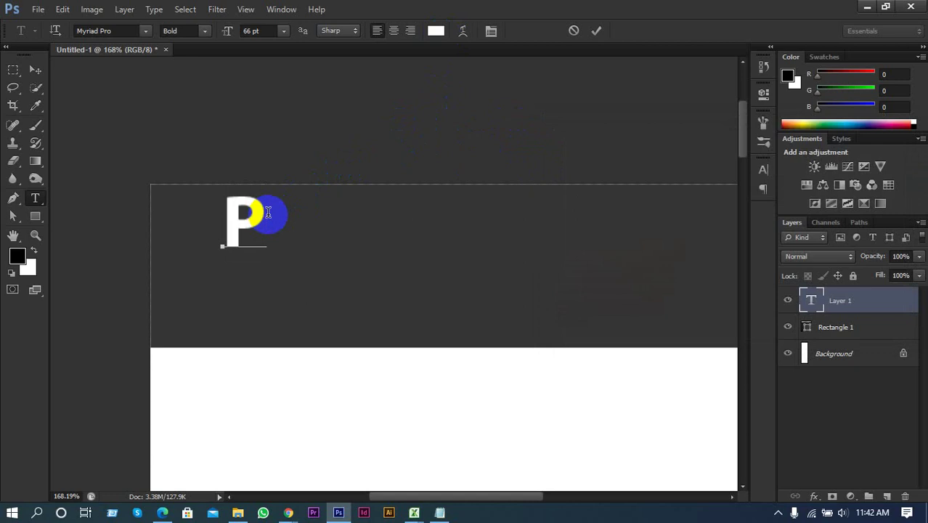
# Complete the heading text so it reads PHOTOGRAPHY POST CARD
pyautogui.write('H')
pyautogui.write('OT')
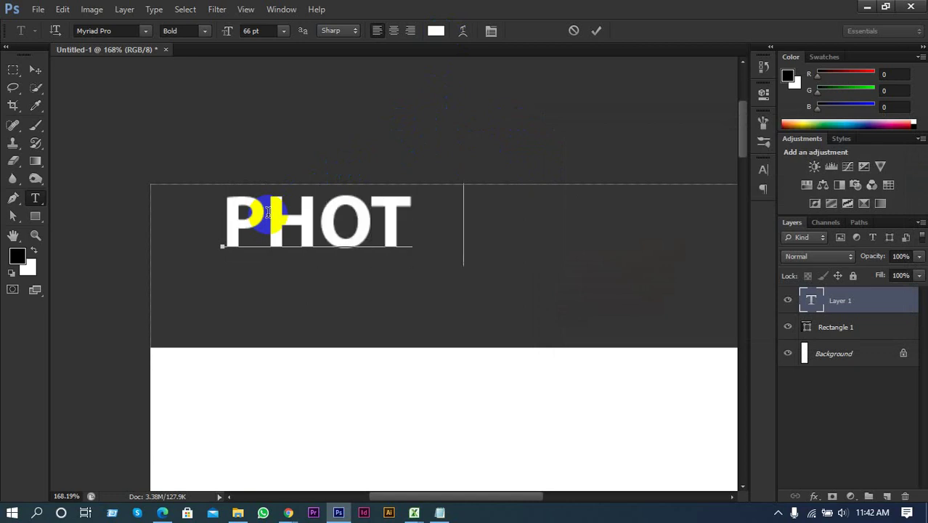
pyautogui.write('OGR')
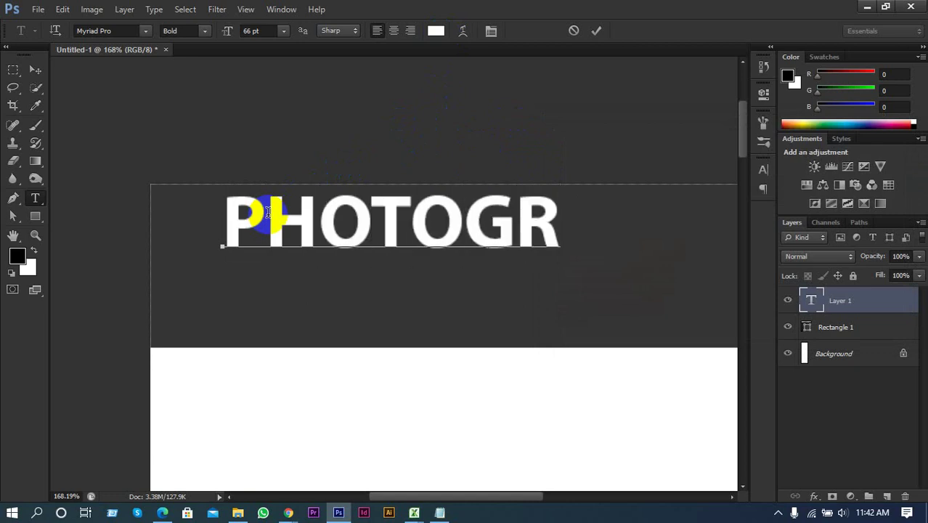
pyautogui.write('AP')
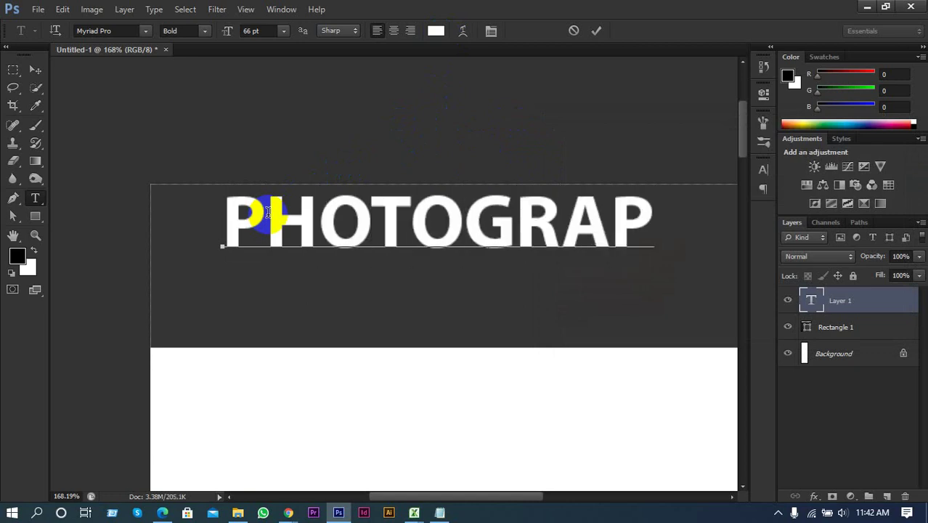
pyautogui.write('HY')
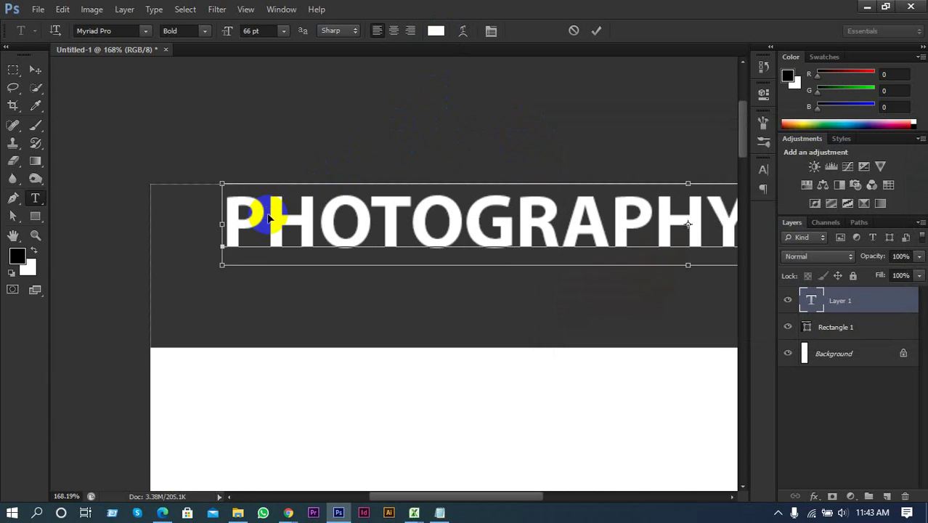
# Reduce the whole heading to 34 pt and move it into the upper-left area of the dark header
pyautogui.hotkey('ctrl', 'a')
pyautogui.hotkey('ctrl', 'shift', ',')
pyautogui.hotkey('ctrl', 'shift', ',')
pyautogui.hotkey('ctrl', 'shift', ',')
pyautogui.hotkey('ctrl', 'shift', ',')
pyautogui.hotkey('ctrl', 'shift', ',')
pyautogui.hotkey('ctrl', 'shift', ',')
pyautogui.hotkey('ctrl', 'shift', ',')
pyautogui.hotkey('ctrl', 'shift', ',')
pyautogui.hotkey('ctrl', 'shift', ',')
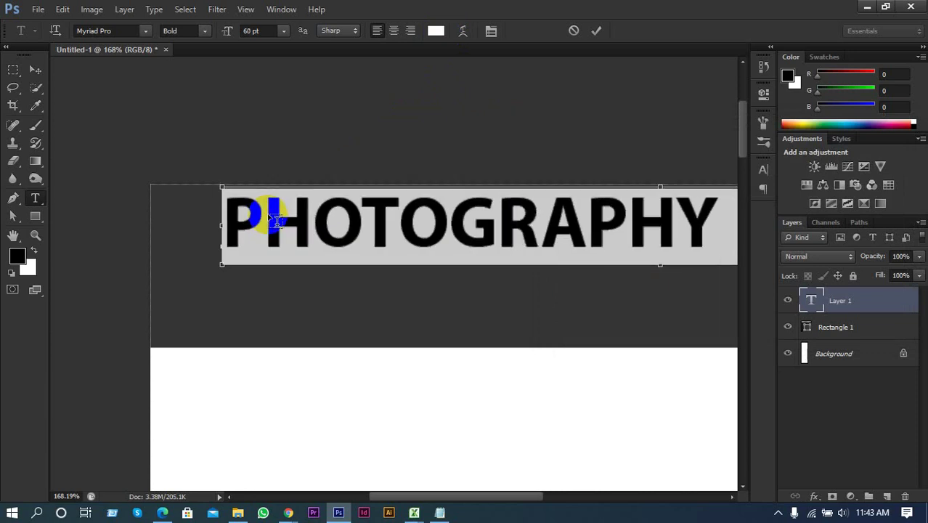
pyautogui.hotkey('ctrl', 'shift', ',')
pyautogui.hotkey('ctrl', 'shift', ',')
pyautogui.hotkey('ctrl', 'shift', ',')
pyautogui.hotkey('ctrl', 'shift', ',')
pyautogui.hotkey('ctrl', 'shift', ',')
pyautogui.hotkey('ctrl', 'shift', ',')
pyautogui.hotkey('ctrl', 'shift', ',')
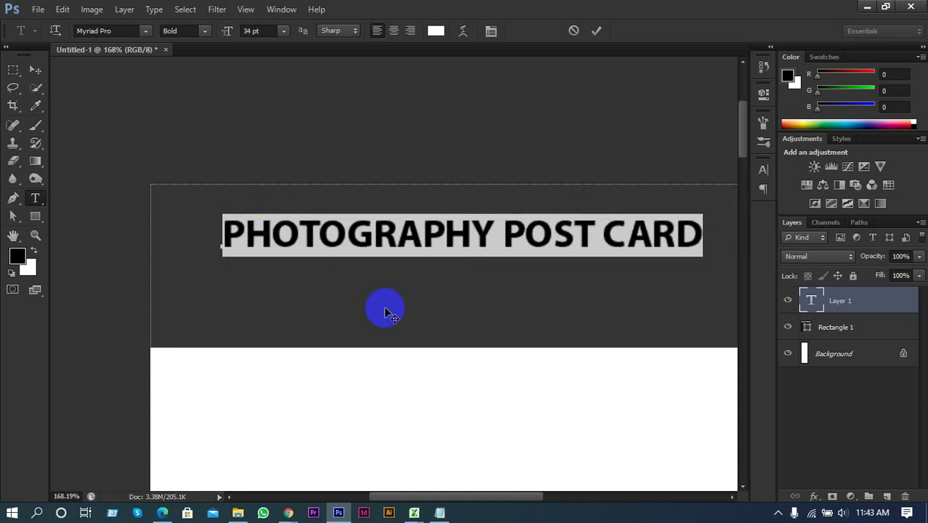
pyautogui.moveTo(384, 308); pyautogui.dragTo(332, 305)
pyautogui.click(597, 32)
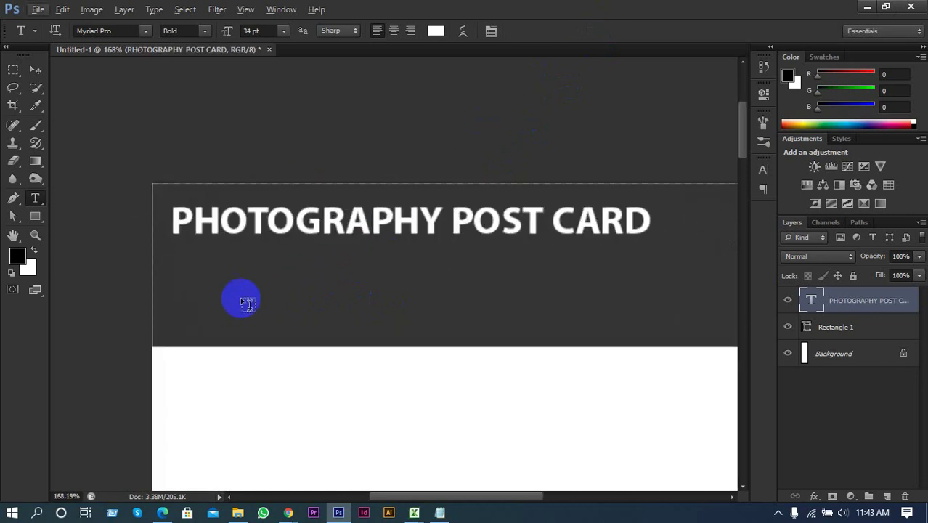
# Set up the Rectangle tool with no fill and a white stroke
pyautogui.moveTo(30, 222); pyautogui.dragTo(93, 215)
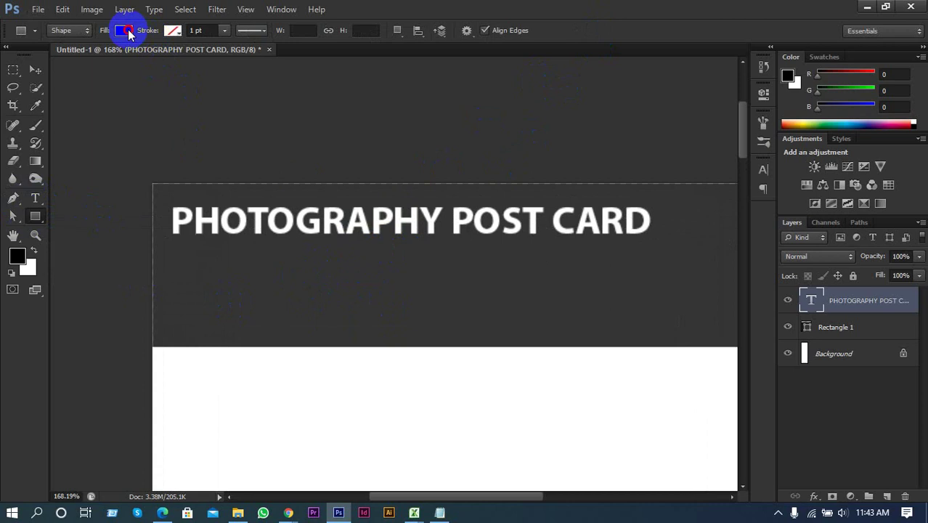
pyautogui.click(123, 30)
pyautogui.click(172, 32)
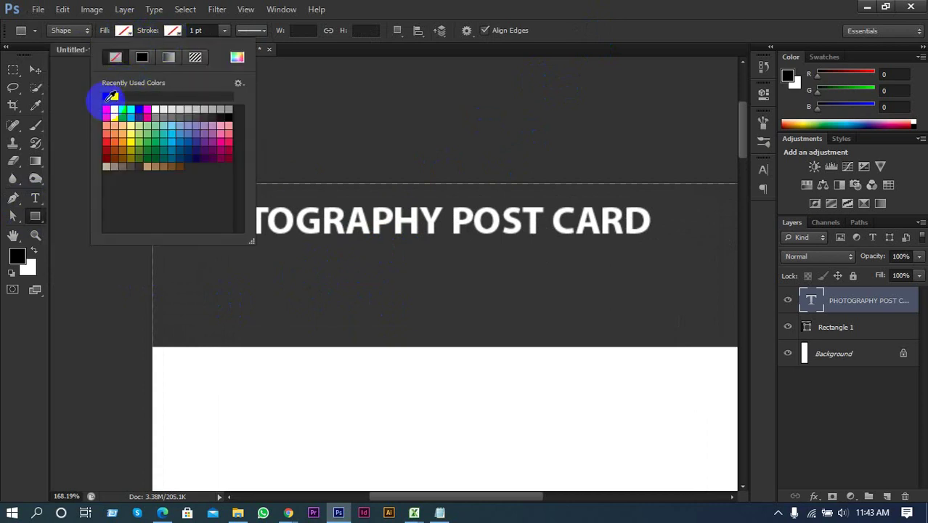
pyautogui.click(110, 97)
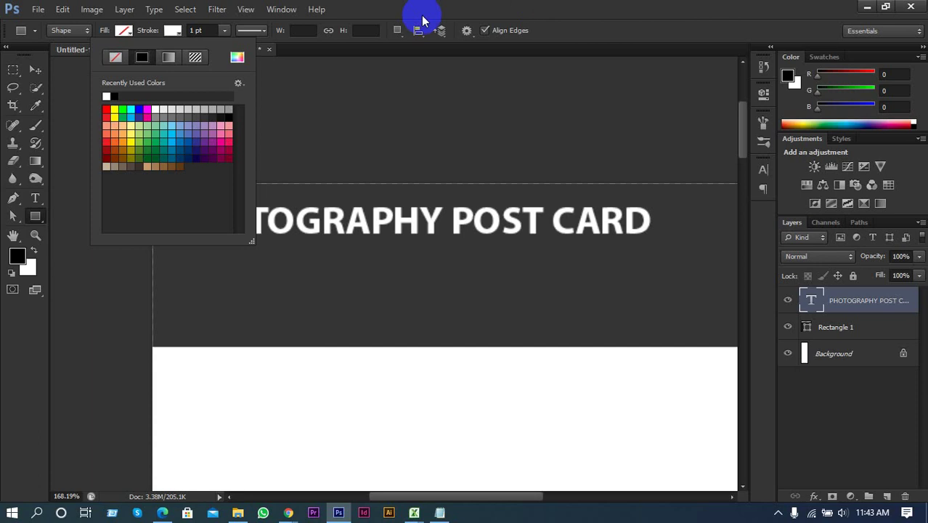
# Set the stroke width to 4 pt and draw a small rectangle about 13 × 16 px below the start of the heading
pyautogui.click(223, 33)
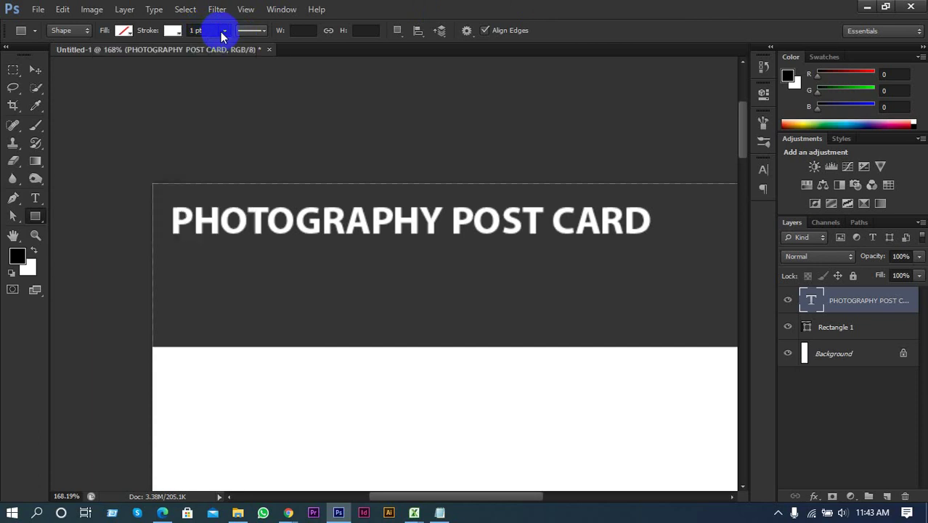
pyautogui.click(222, 33)
pyautogui.click(223, 32)
pyautogui.click(223, 33)
pyautogui.click(205, 30)
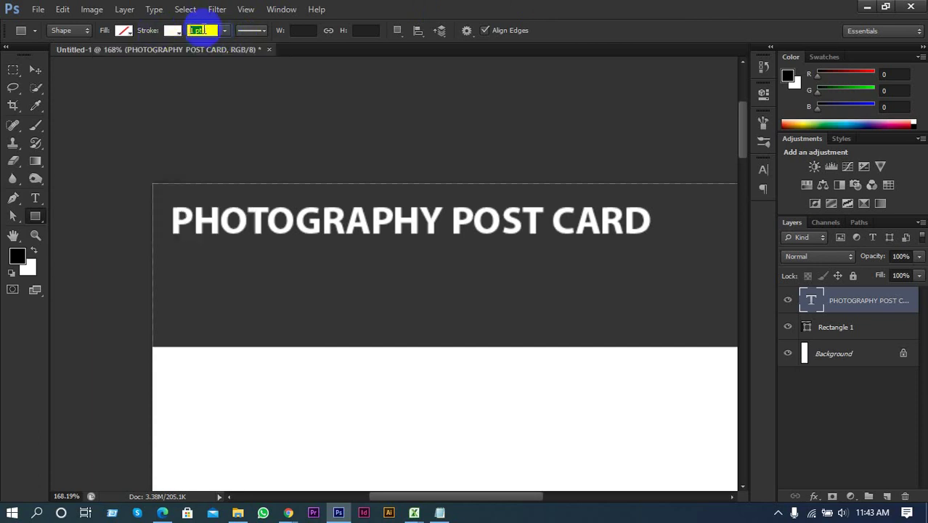
pyautogui.click(195, 32)
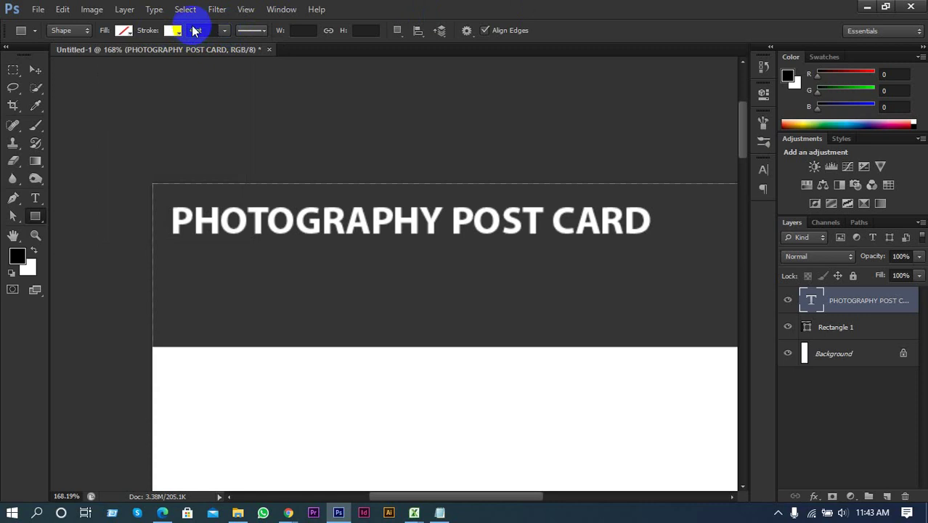
pyautogui.moveTo(176, 258); pyautogui.dragTo(188, 275)
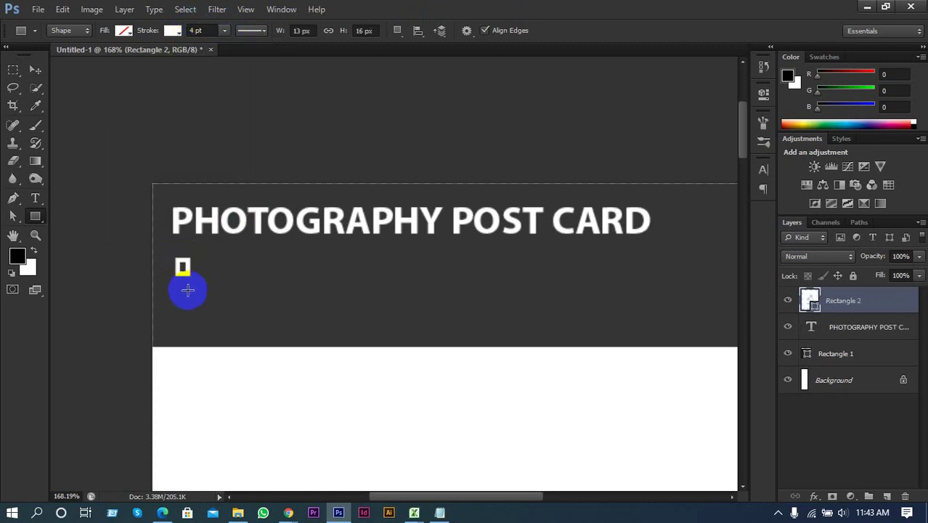
# Reduce the small rectangle's stroke width to 2 pt
pyautogui.scroll(3, 160, 269)
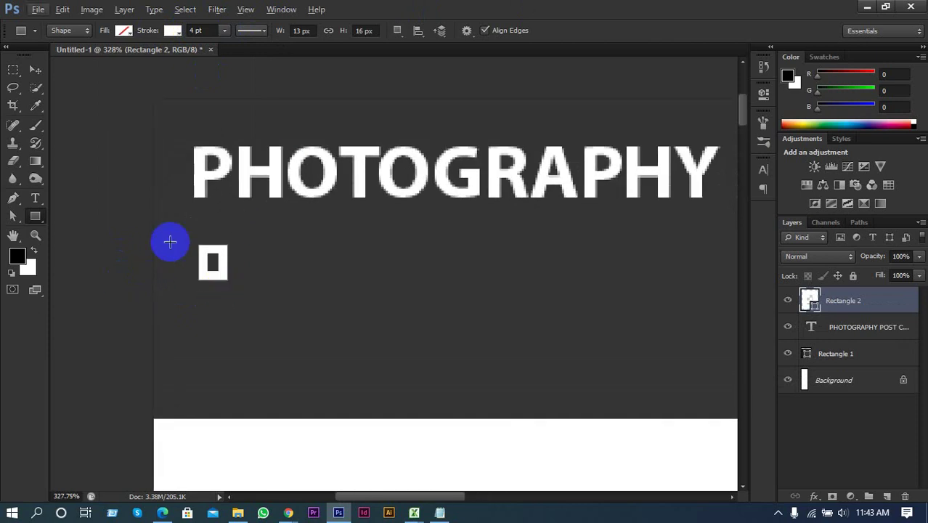
pyautogui.click(33, 70)
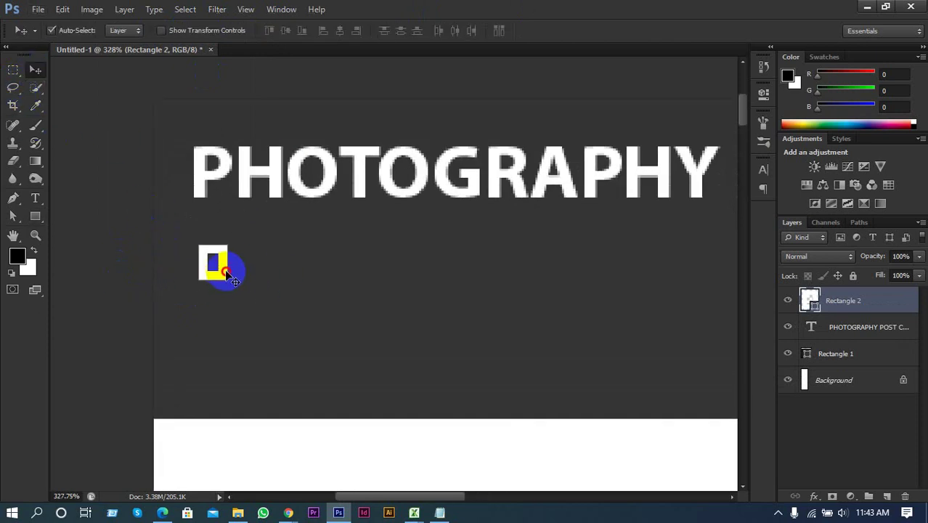
pyautogui.click(35, 215)
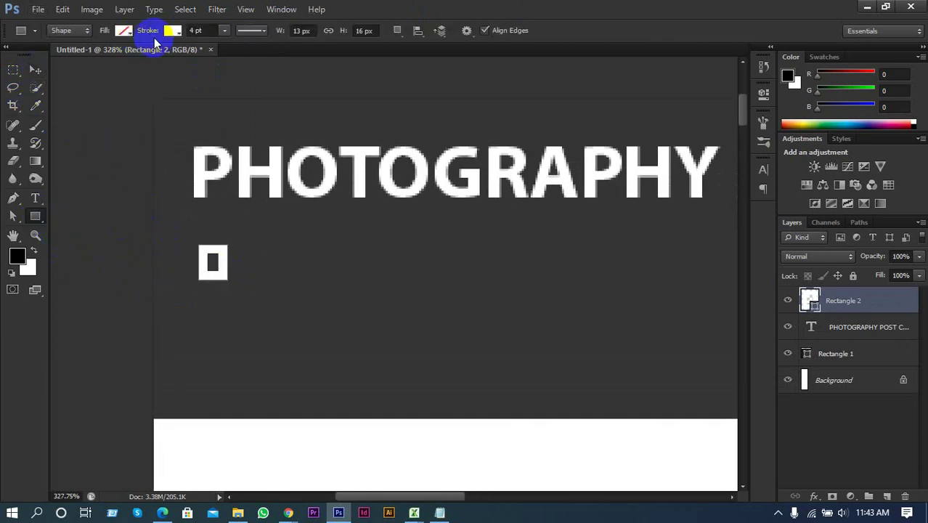
pyautogui.click(211, 32)
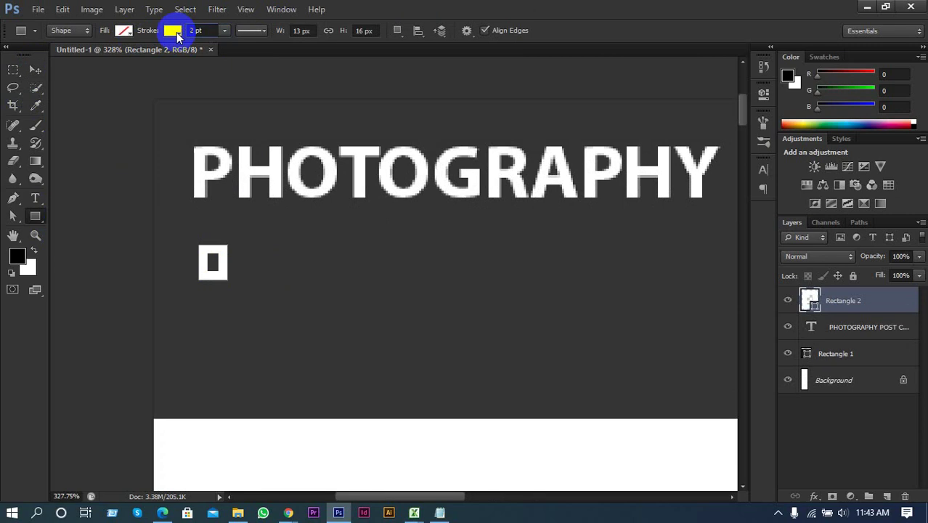
pyautogui.click(35, 71)
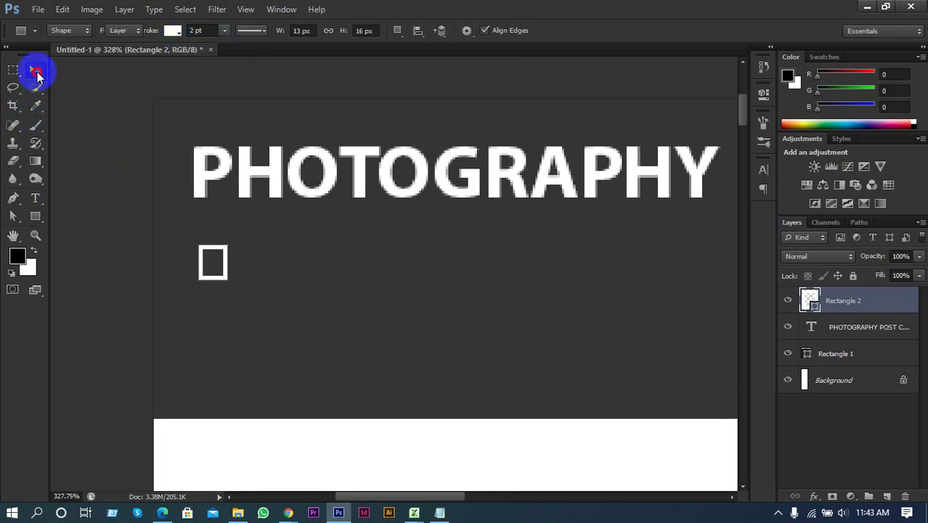
# Shift the small rectangle slightly up and to the right with Free Transform, to about X 27.5 px, Y 71 px
pyautogui.hotkey('ctrl', 't')
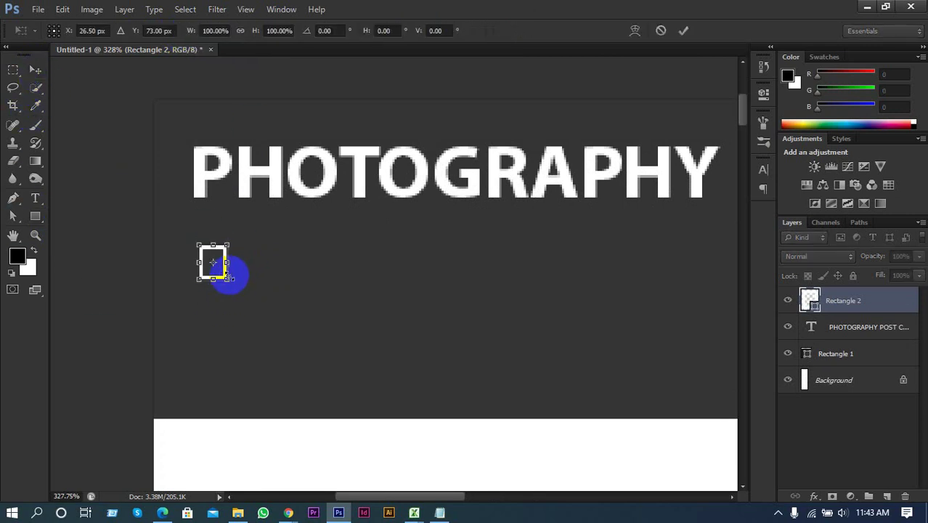
pyautogui.moveTo(226, 282); pyautogui.dragTo(230, 268)
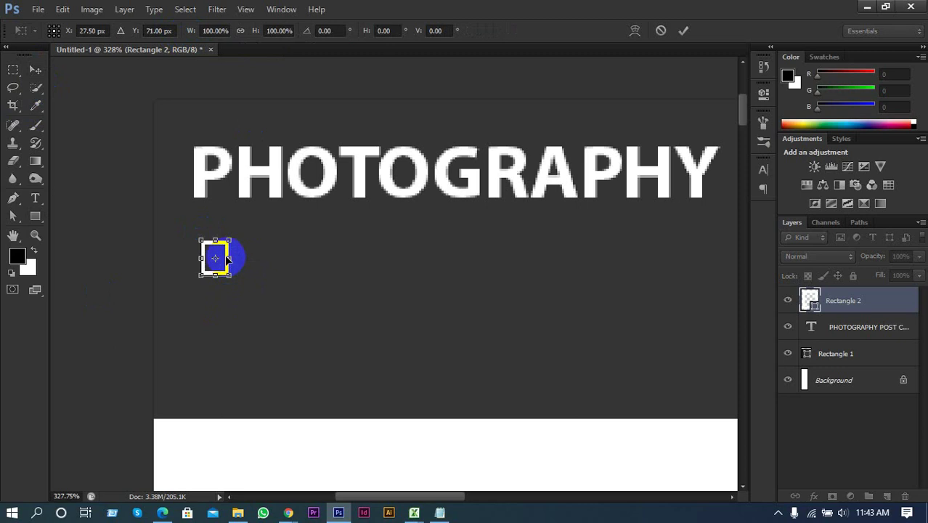
pyautogui.scroll(3, 227, 256)
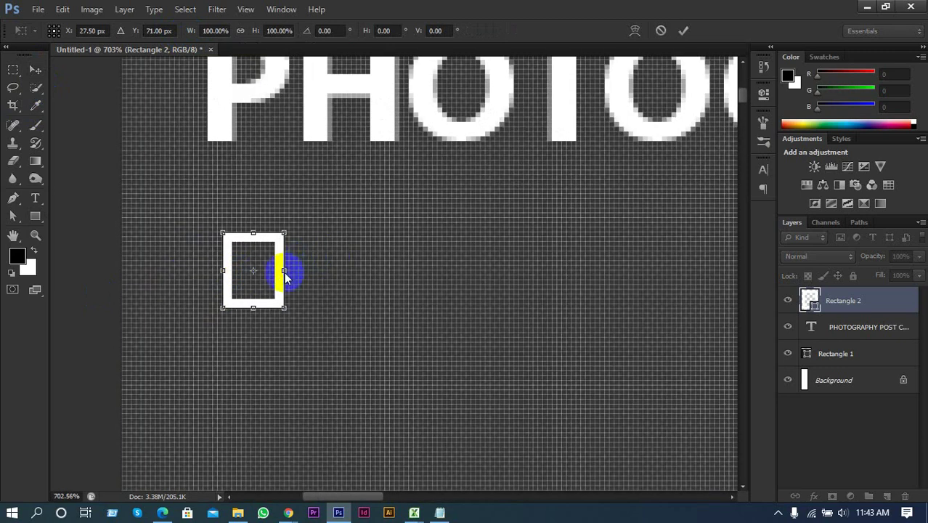
pyautogui.doubleClick(270, 278)
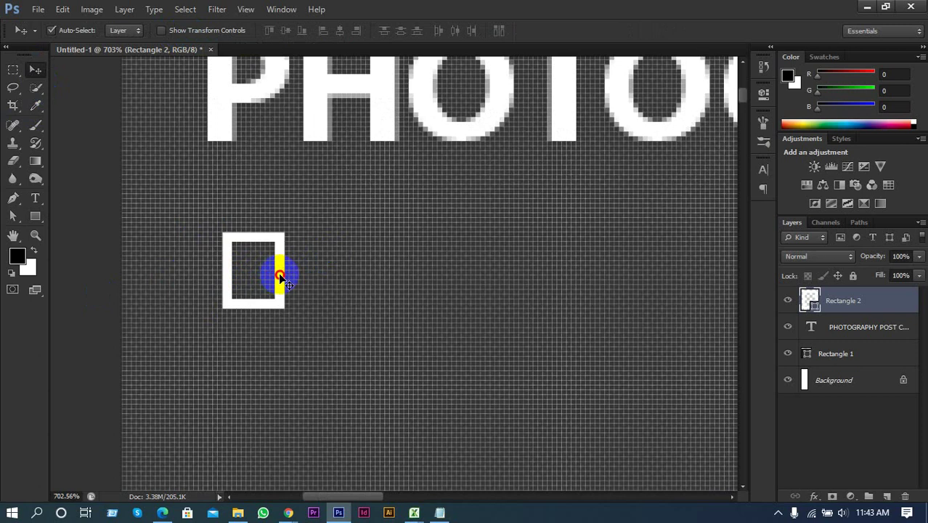
# Narrow the small rectangle from its right edge to about 61.5% width with Free Transform and apply the transformation
pyautogui.click(858, 312)
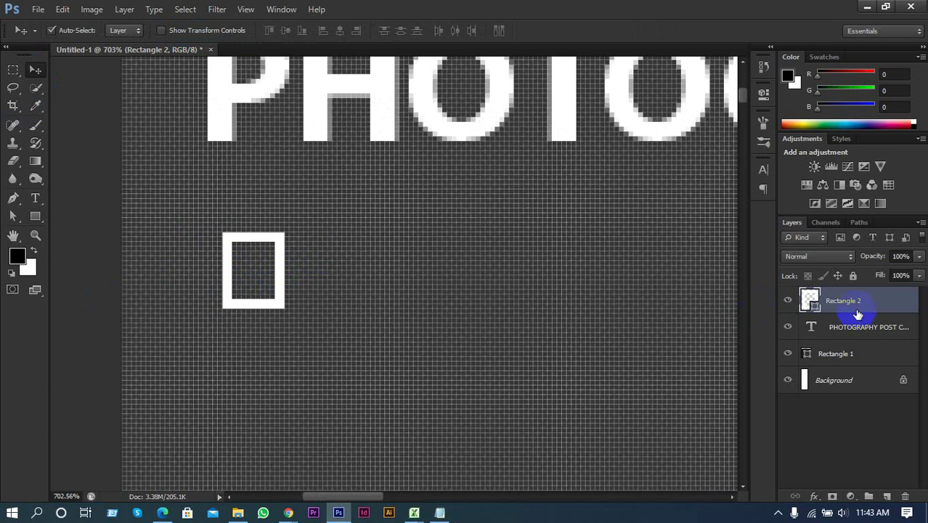
pyautogui.click(267, 239)
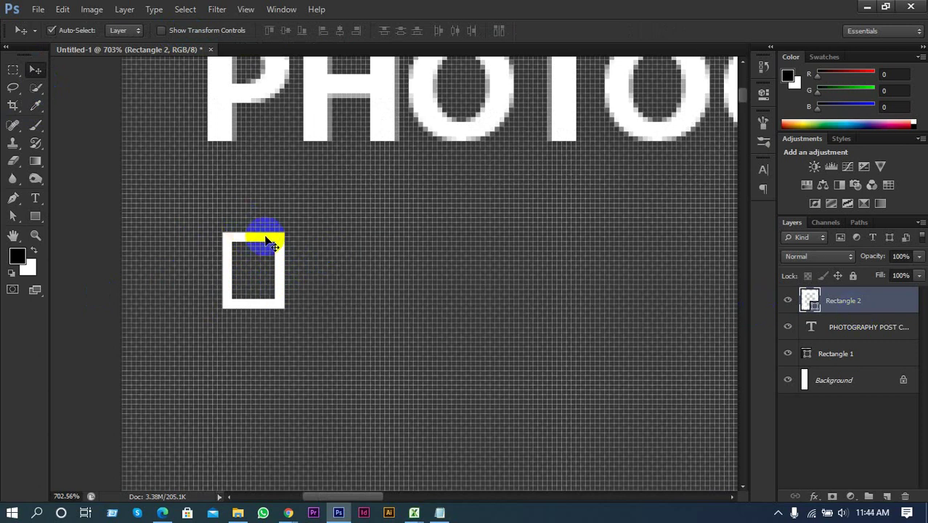
pyautogui.hotkey('ctrl', 't')
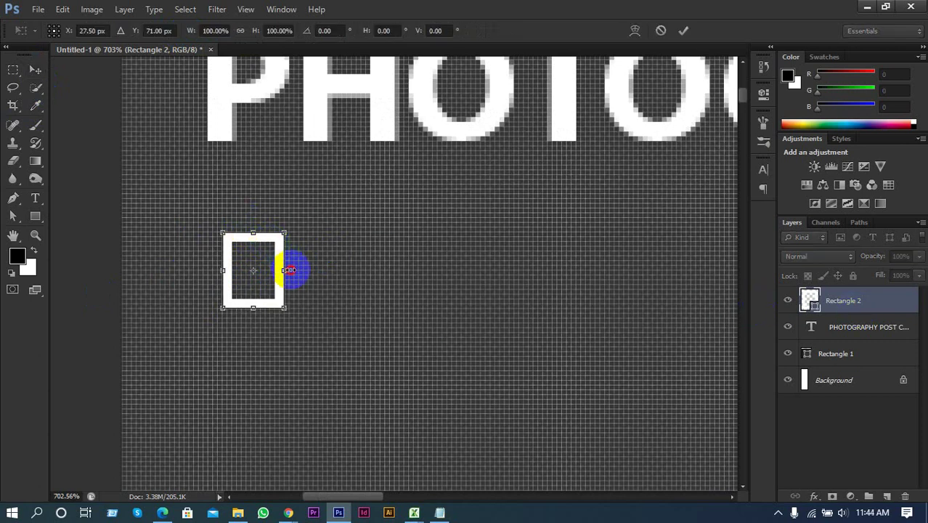
pyautogui.moveTo(289, 270); pyautogui.dragTo(266, 278)
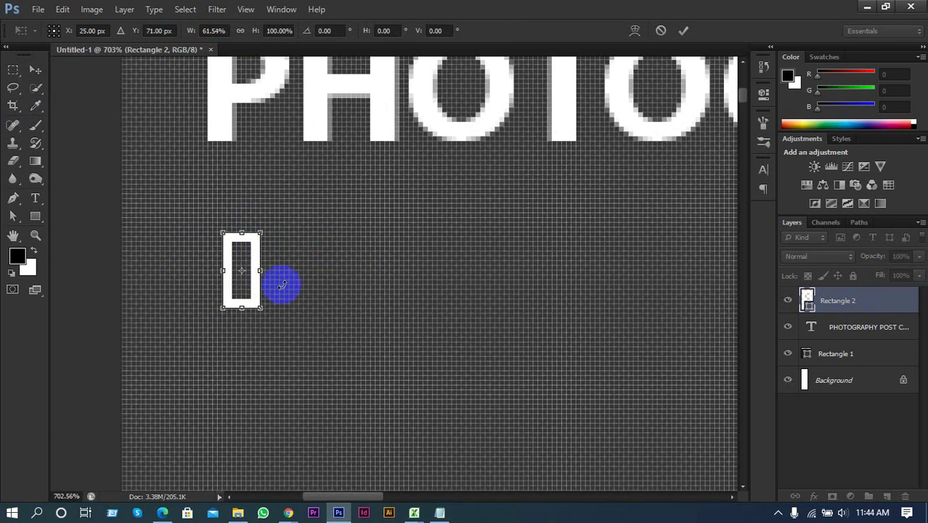
pyautogui.click(37, 71)
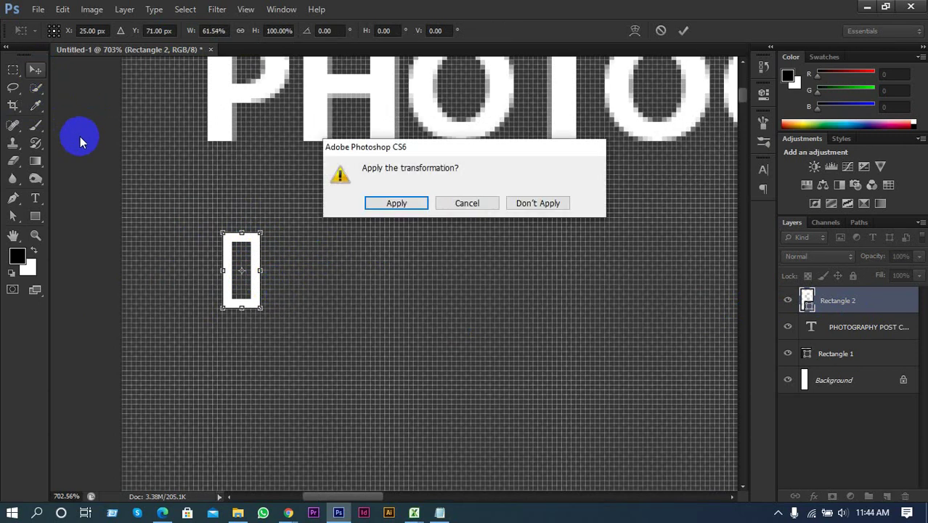
pyautogui.click(392, 202)
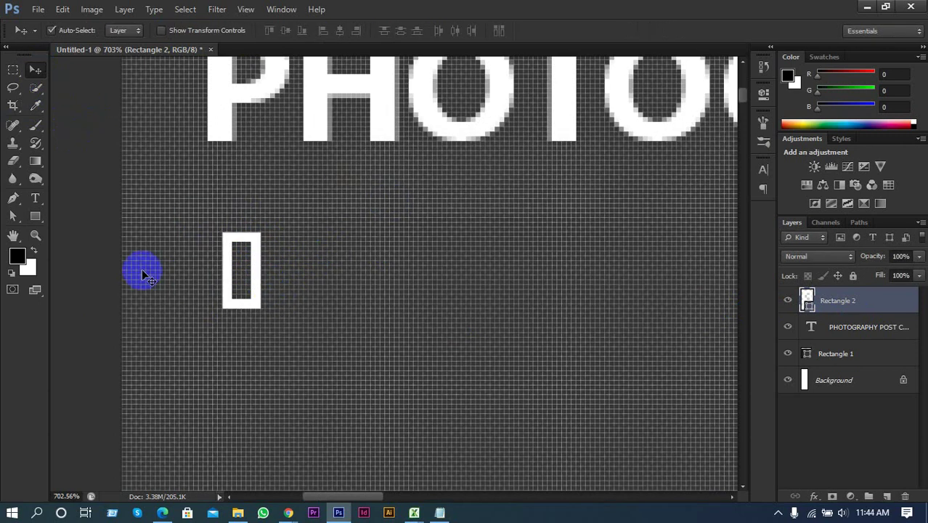
# Duplicate the small rectangle twice straight down to form an evenly spaced column of three boxes in the dark header
pyautogui.click(100, 263)
pyautogui.scroll(-2, 293, 249)
pyautogui.scroll(-4, 293, 249)
pyautogui.moveTo(278, 255); pyautogui.dragTo(269, 307)
pyautogui.scroll(-2, 240, 290)
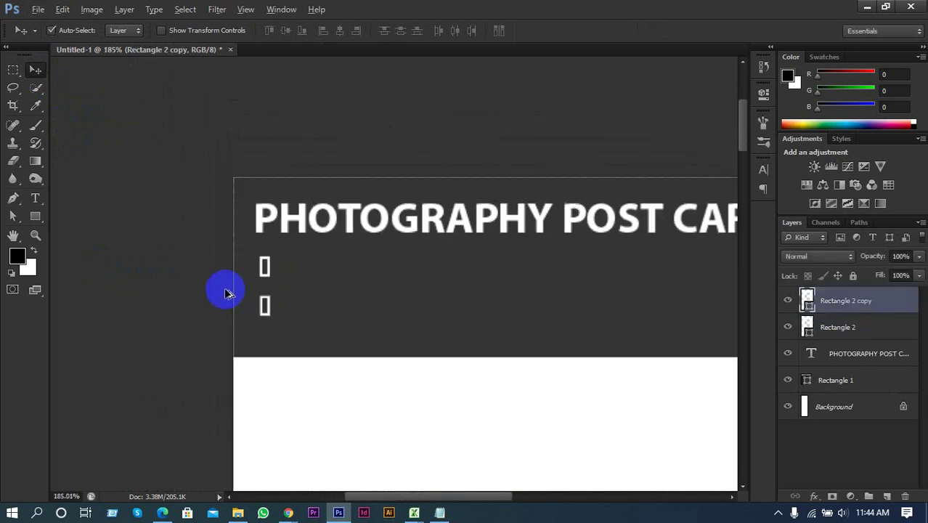
pyautogui.press('alt')
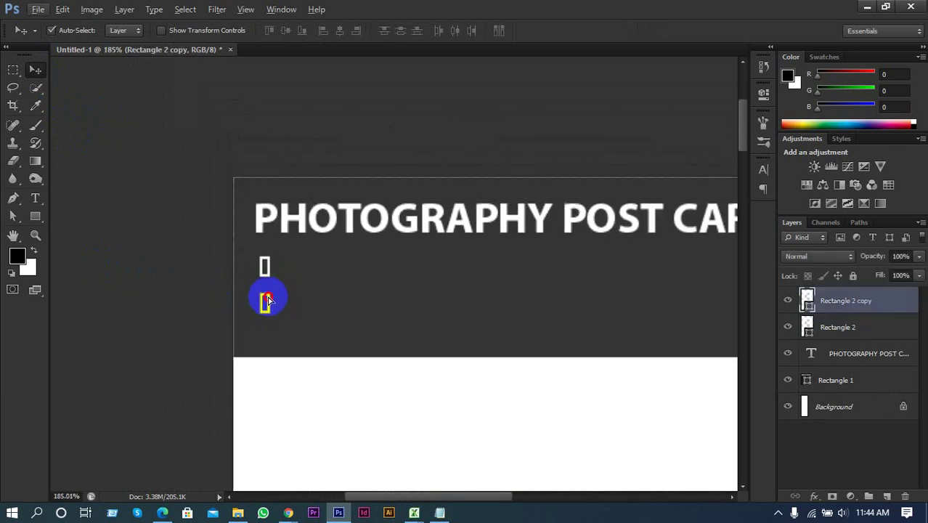
pyautogui.moveTo(268, 300); pyautogui.dragTo(266, 335)
pyautogui.scroll(-2, 178, 290)
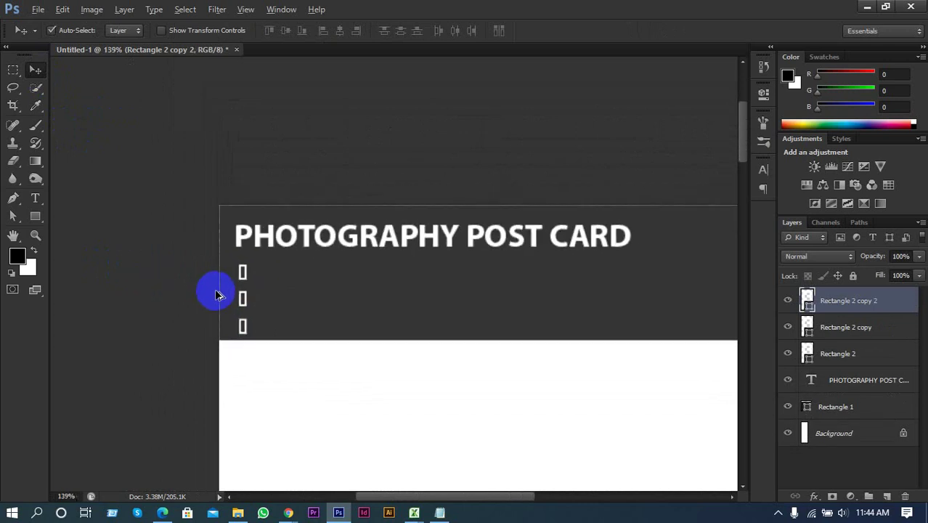
# Select all three box layers and duplicate them horizontally to make a second column below the word POST
pyautogui.keyDown('shift'); pyautogui.click(847, 349); pyautogui.keyUp('shift')
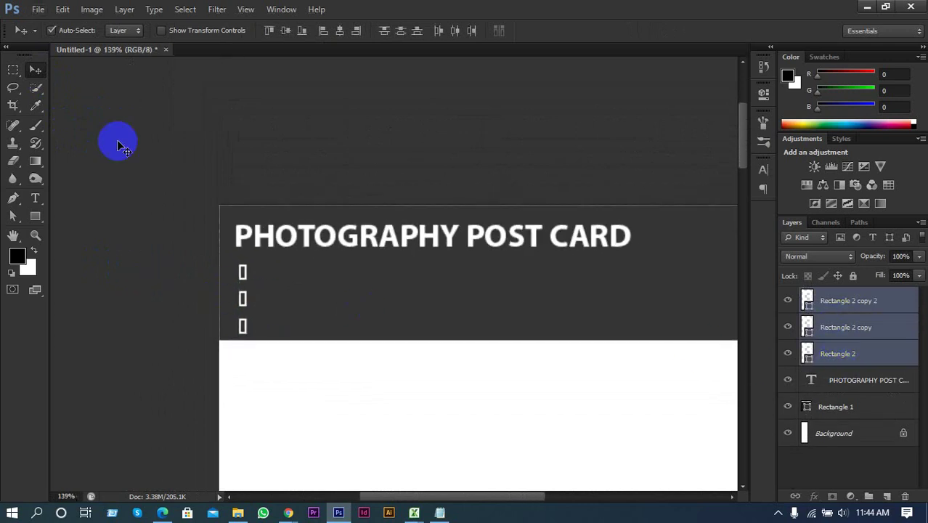
pyautogui.click(239, 298)
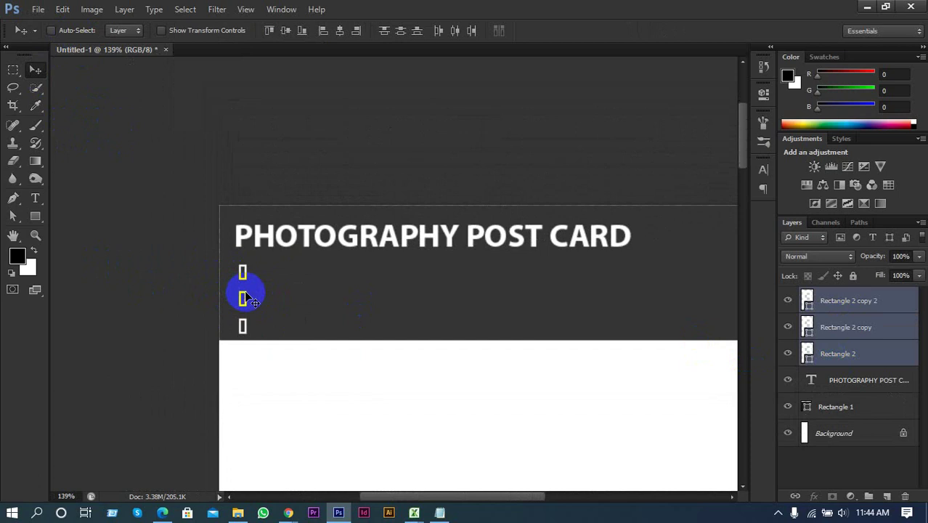
pyautogui.moveTo(248, 300); pyautogui.dragTo(519, 300)
pyautogui.scroll(-1, 348, 323)
pyautogui.scroll(1, 331, 336)
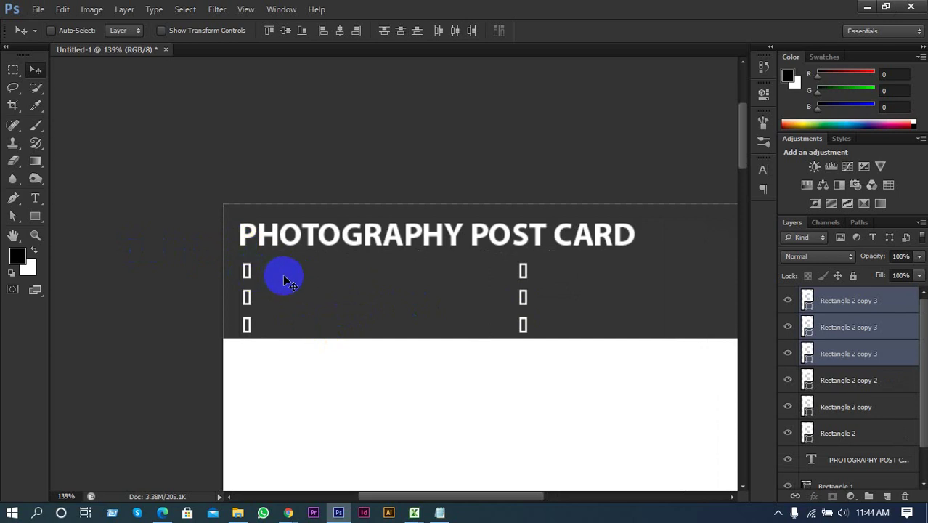
# Add a text line reading 300 DPI beside the top box of the first column
pyautogui.click(35, 197)
pyautogui.scroll(2, 281, 281)
pyautogui.scroll(2, 282, 281)
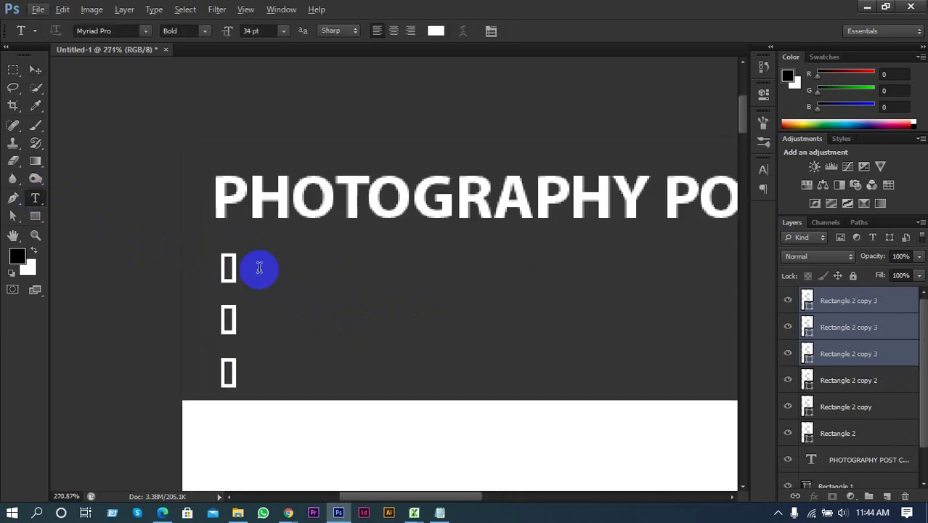
pyautogui.click(259, 268)
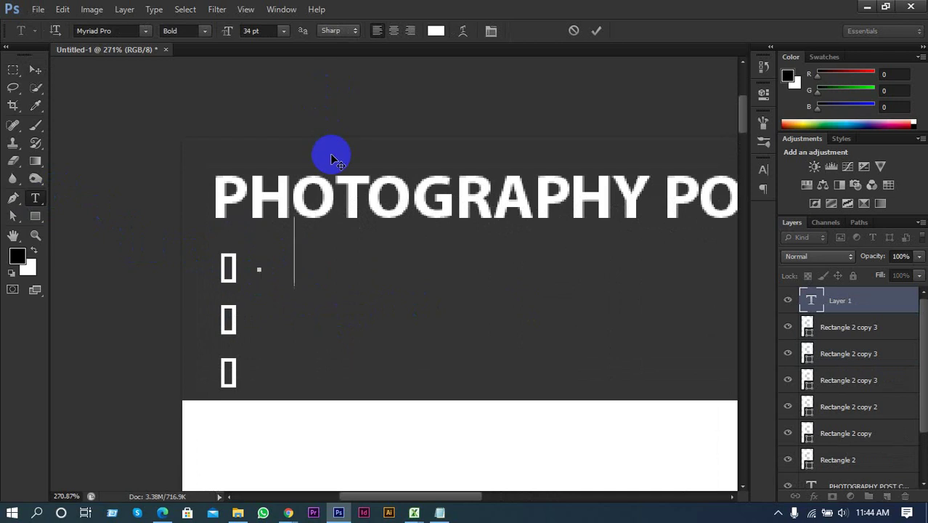
pyautogui.write('300')
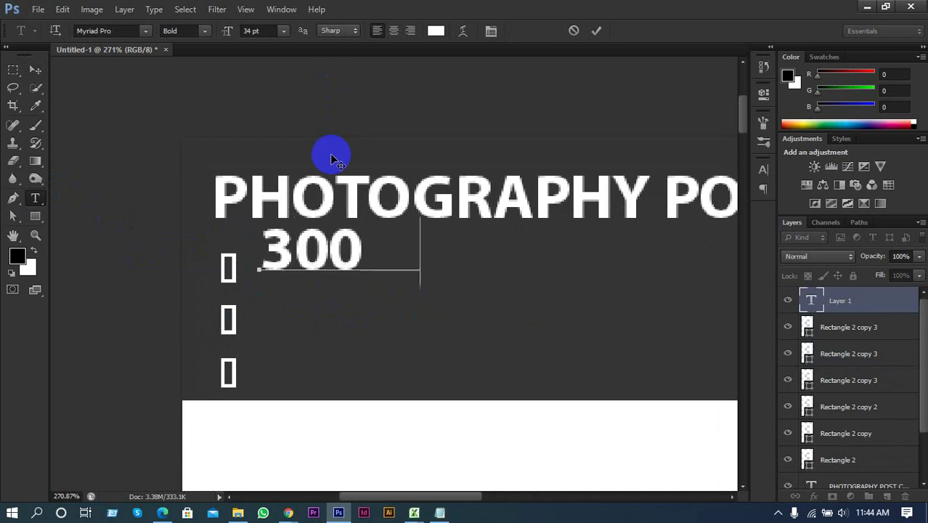
pyautogui.write(' DPI')
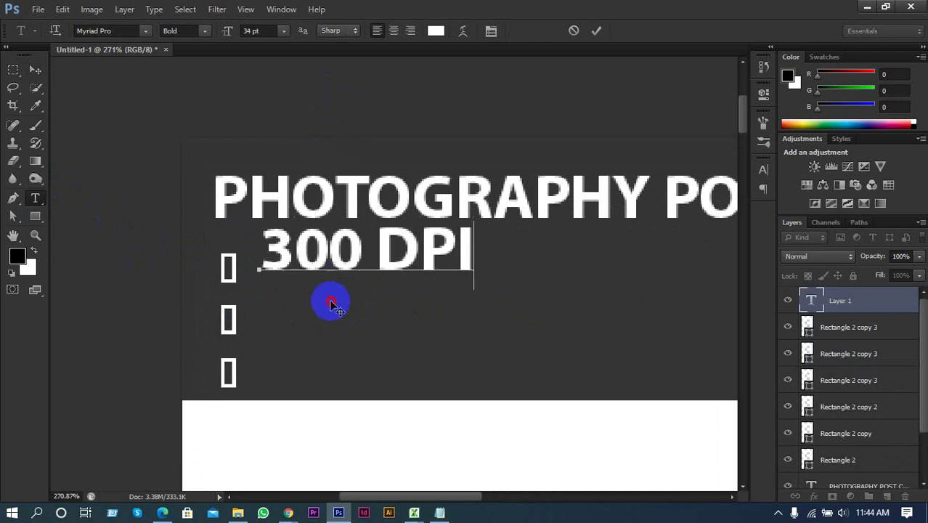
# Reduce the 300 DPI text to 26 pt, align it with the top box of the first column and commit it
pyautogui.moveTo(329, 304); pyautogui.dragTo(328, 317)
pyautogui.press('ctrl')
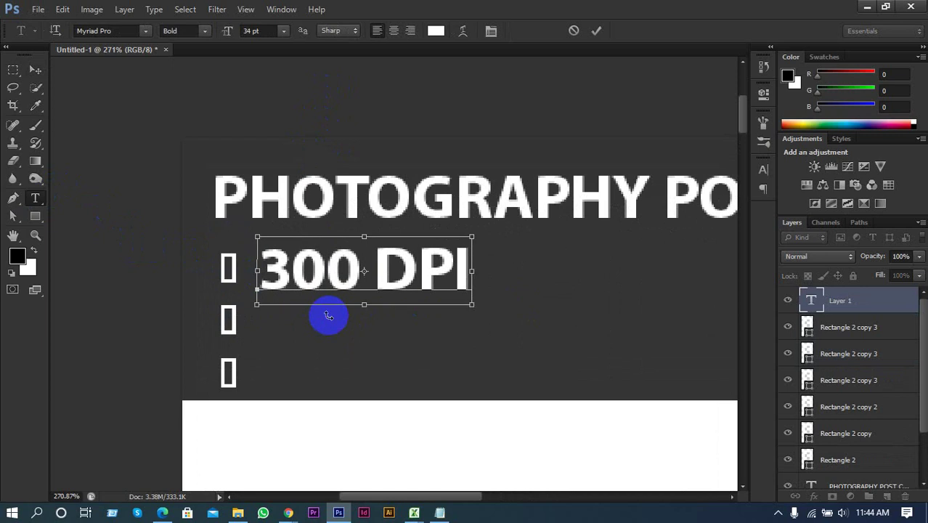
pyautogui.tripleClick(324, 315)
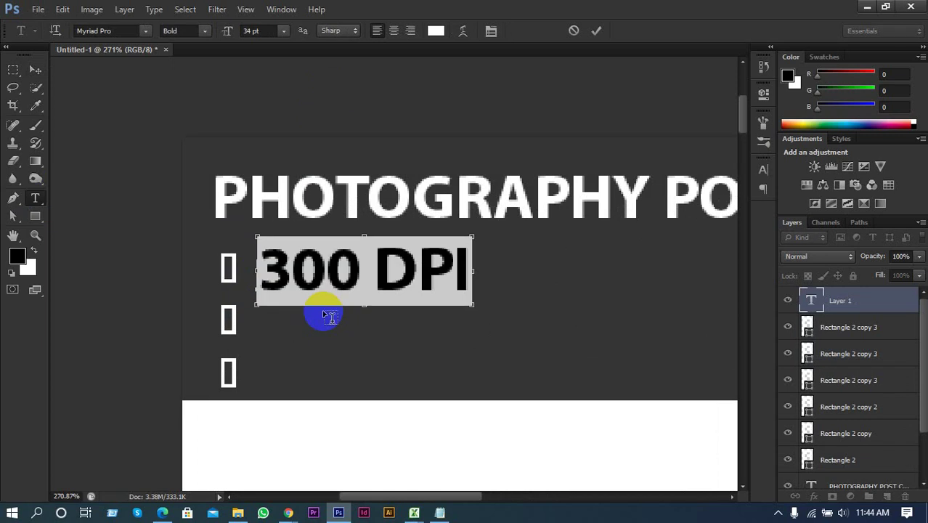
pyautogui.hotkey('ctrl', 'shift', ',')
pyautogui.hotkey('ctrl', 'shift', ',')
pyautogui.hotkey('ctrl', 'shift', ',')
pyautogui.hotkey('ctrl', 'shift', ',')
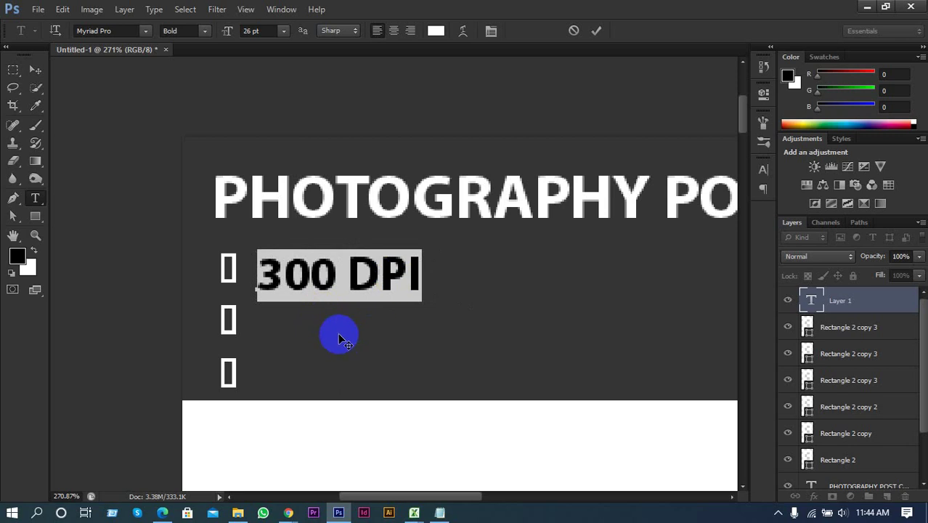
pyautogui.moveTo(338, 333); pyautogui.dragTo(335, 325)
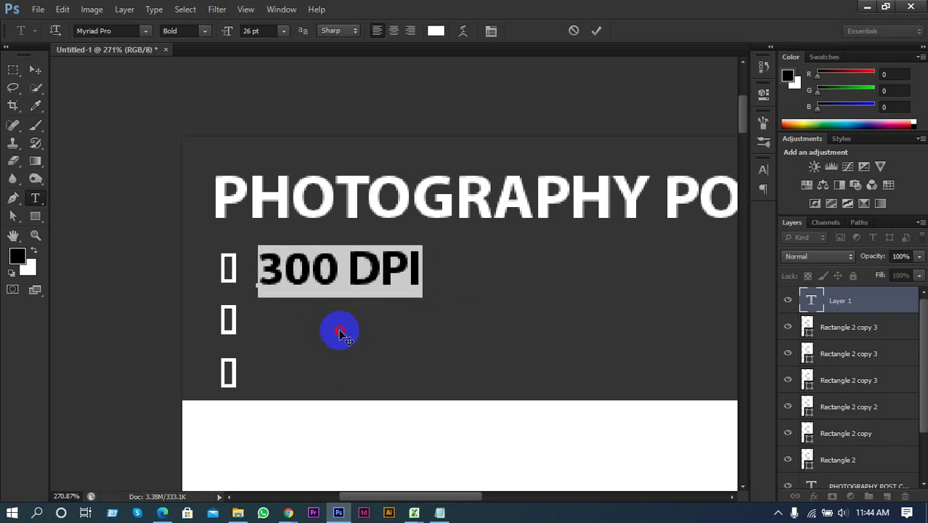
pyautogui.click(596, 30)
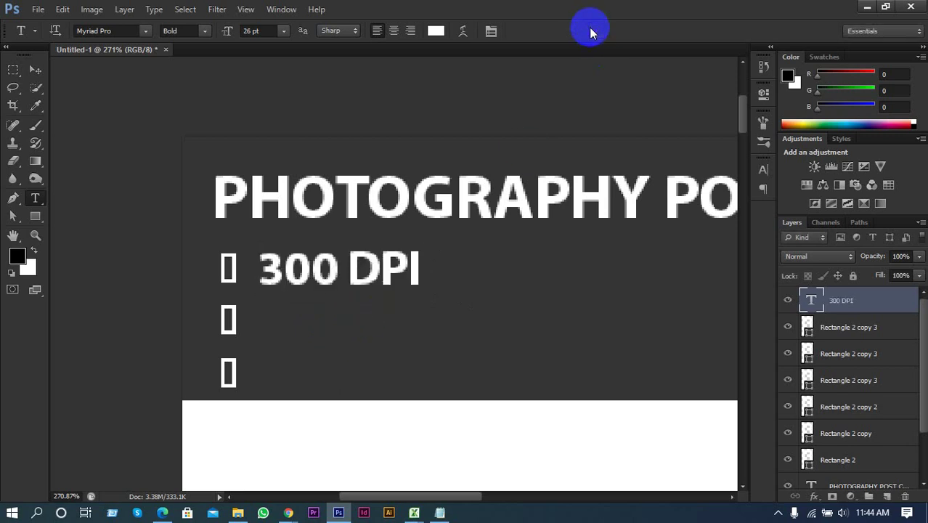
pyautogui.scroll(-3, 493, 239)
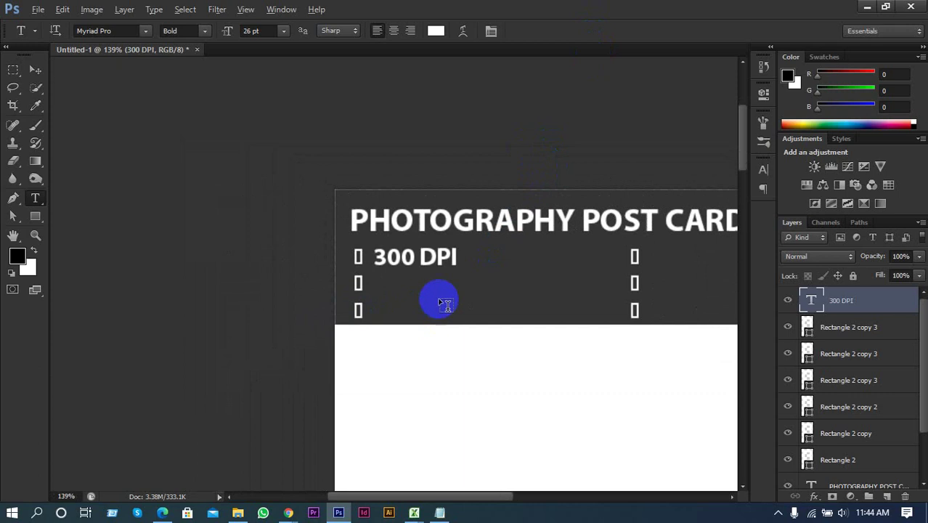
# Duplicate the 300 DPI text twice straight down so a copy sits beside the second and third boxes of the first column
pyautogui.click(35, 70)
pyautogui.scroll(2, 519, 304)
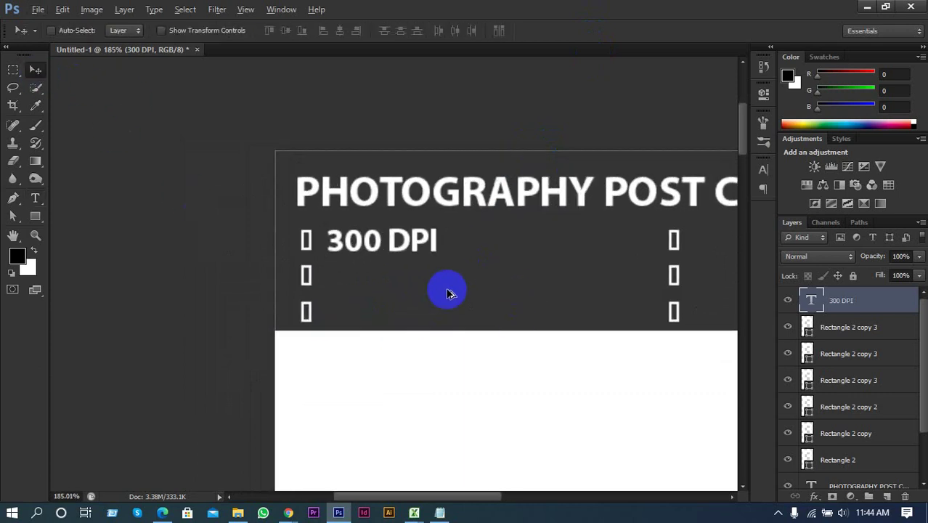
pyautogui.scroll(1, 385, 252)
pyautogui.keyDown('alt'); pyautogui.moveTo(385, 239); pyautogui.dragTo(363, 321); pyautogui.keyUp('alt')
pyautogui.scroll(-2, 269, 305)
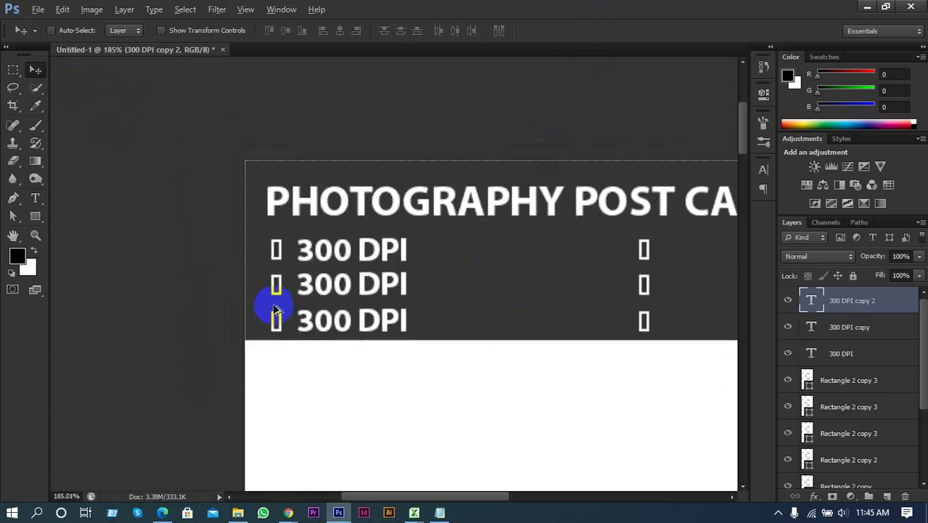
# Replace the text beside the second box of the first column with CMYK COLOR and commit it
pyautogui.scroll(1, 274, 305)
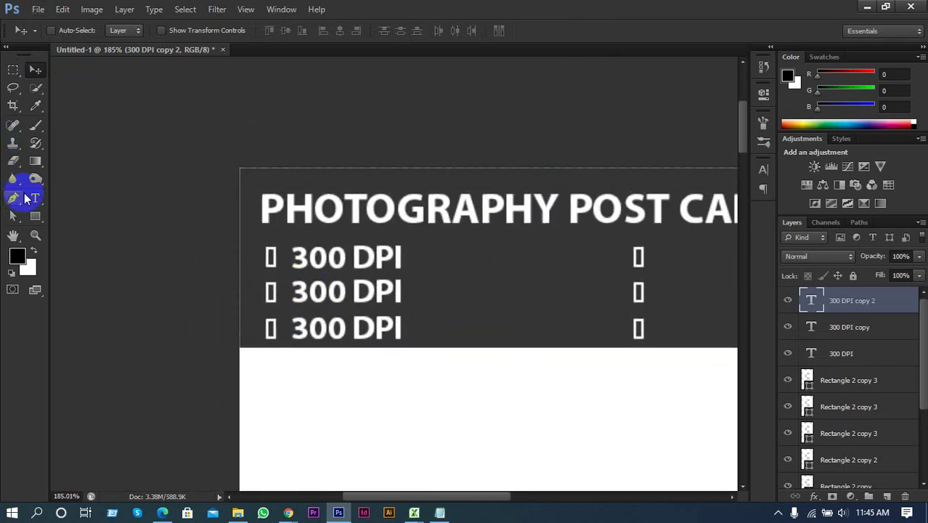
pyautogui.click(34, 196)
pyautogui.click(310, 285)
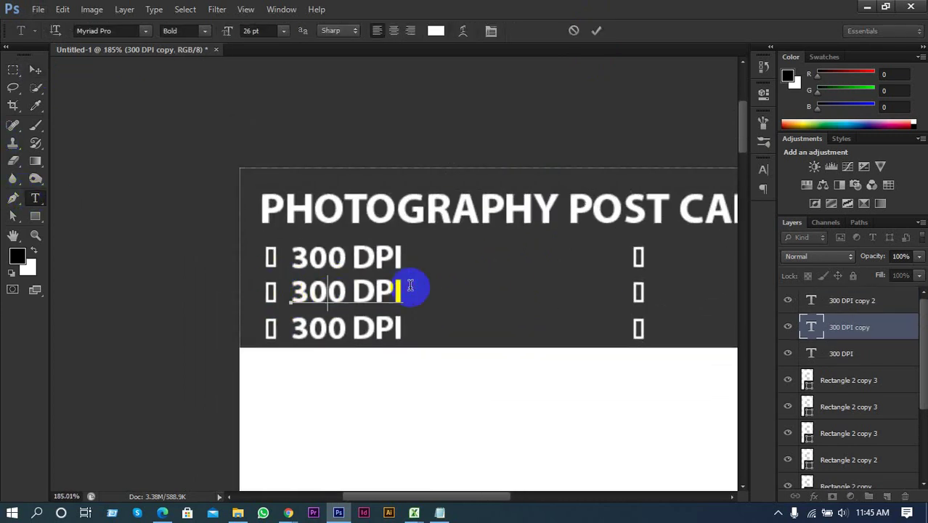
pyautogui.moveTo(414, 291); pyautogui.dragTo(253, 283)
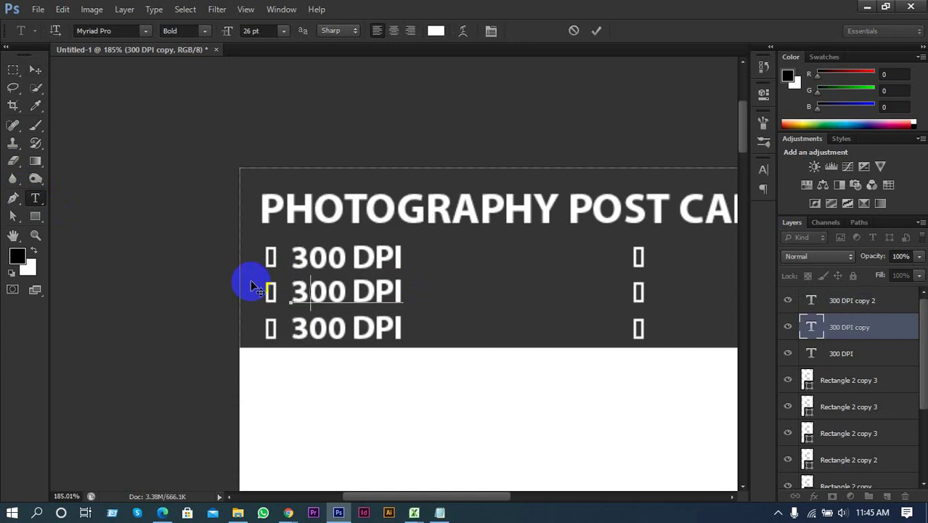
pyautogui.write('CMYK COLOR')
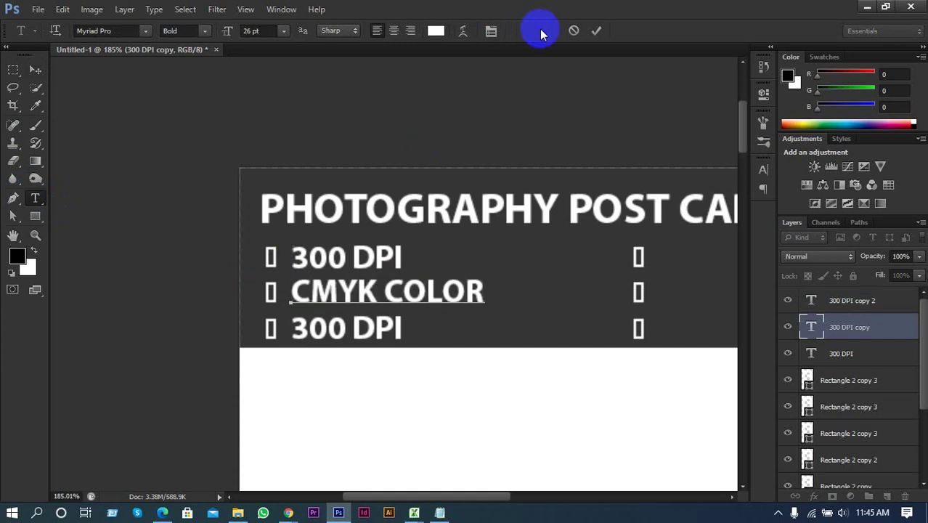
pyautogui.click(596, 30)
# Replace the text beside the third box of the first column with PRINT READY and commit it
pyautogui.click(371, 327)
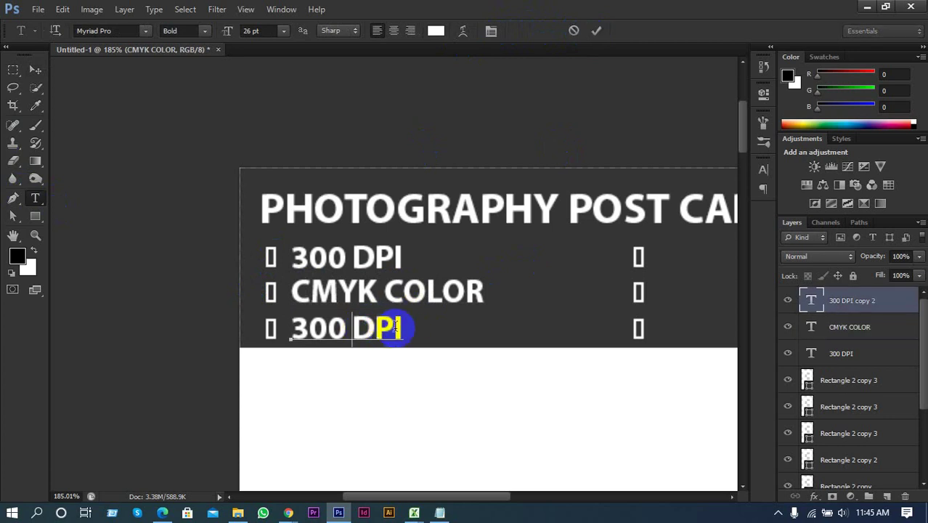
pyautogui.moveTo(404, 327); pyautogui.dragTo(253, 342)
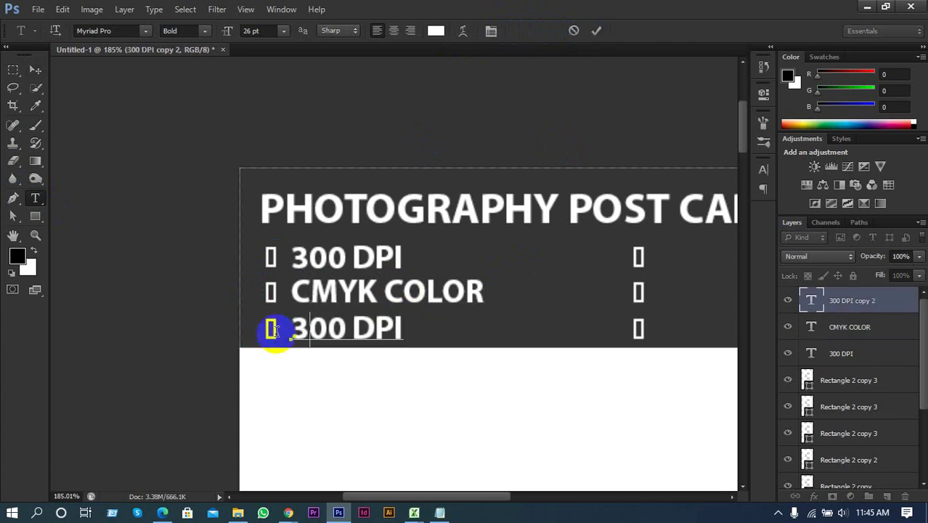
pyautogui.write('PRIN')
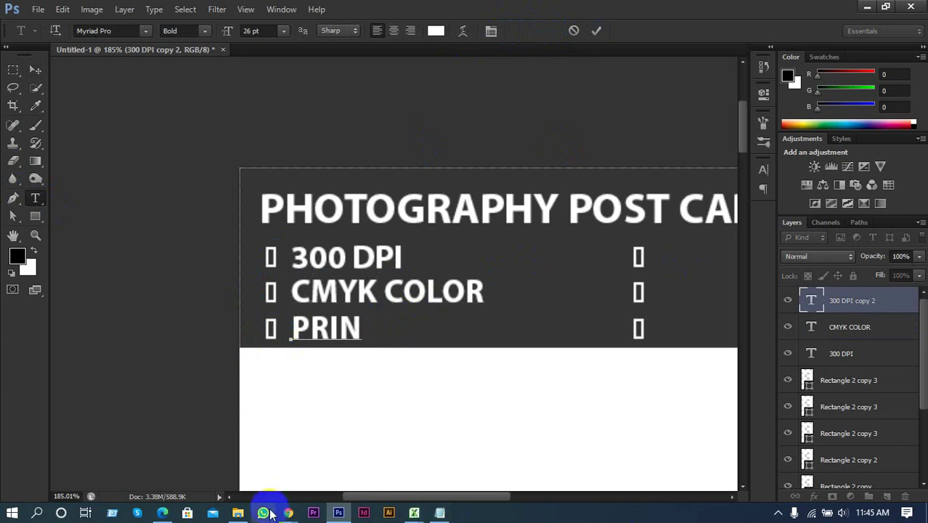
pyautogui.write('T ')
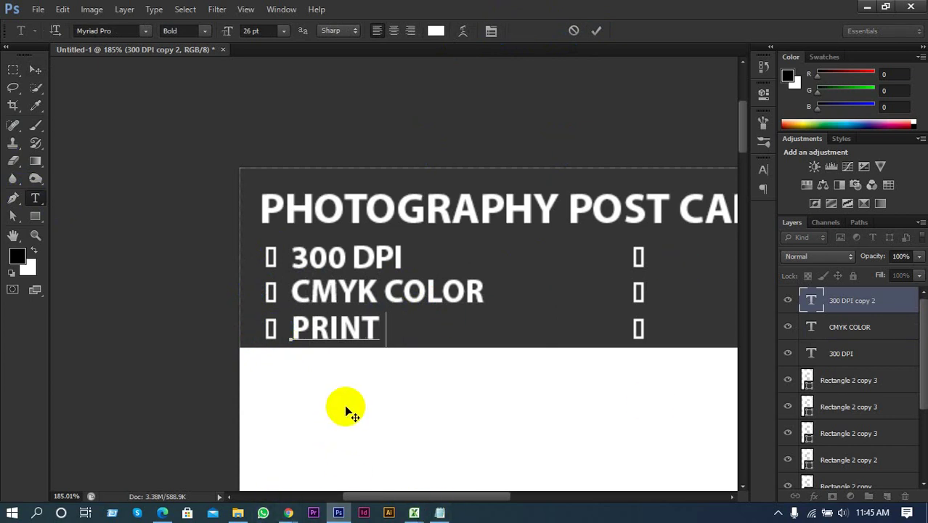
pyautogui.write('READY')
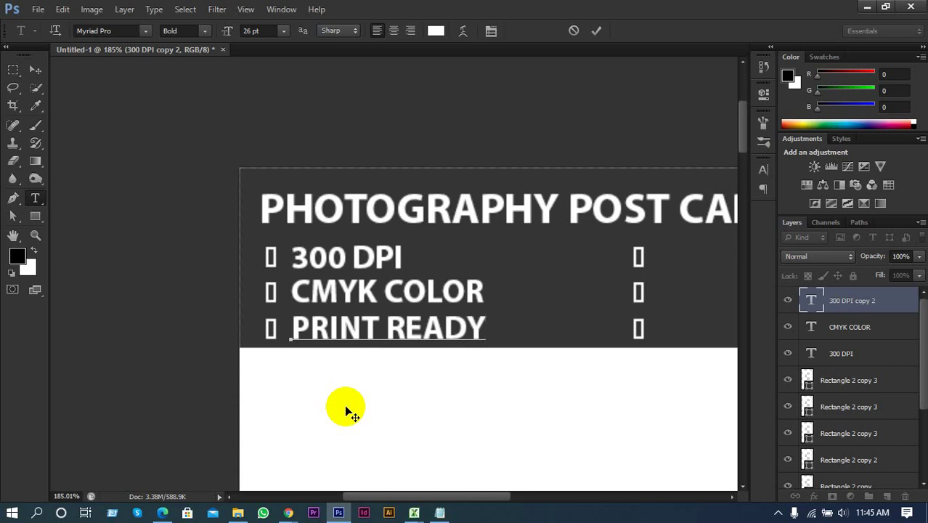
pyautogui.click(594, 30)
# Select the 300 DPI, CMYK COLOR and PRINT READY layers and duplicate them horizontally beside the second column of boxes
pyautogui.scroll(-2, 76, 236)
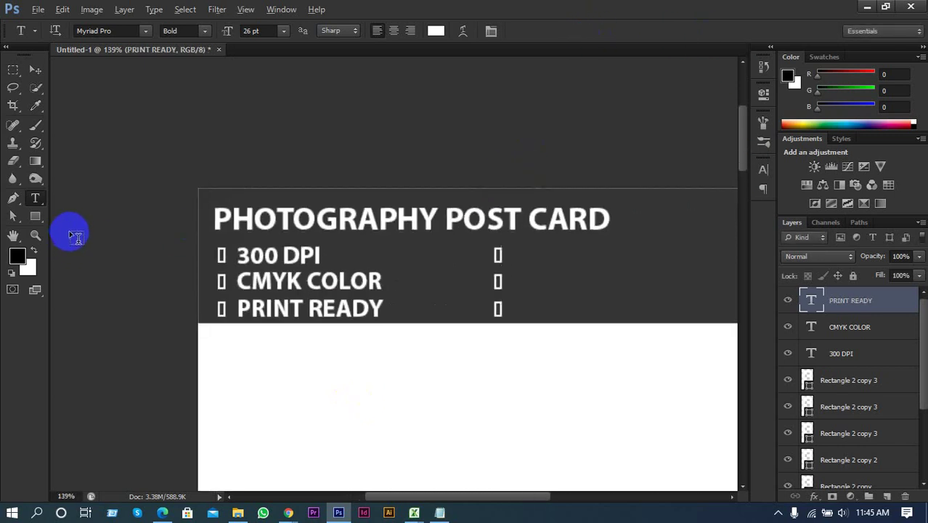
pyautogui.click(35, 71)
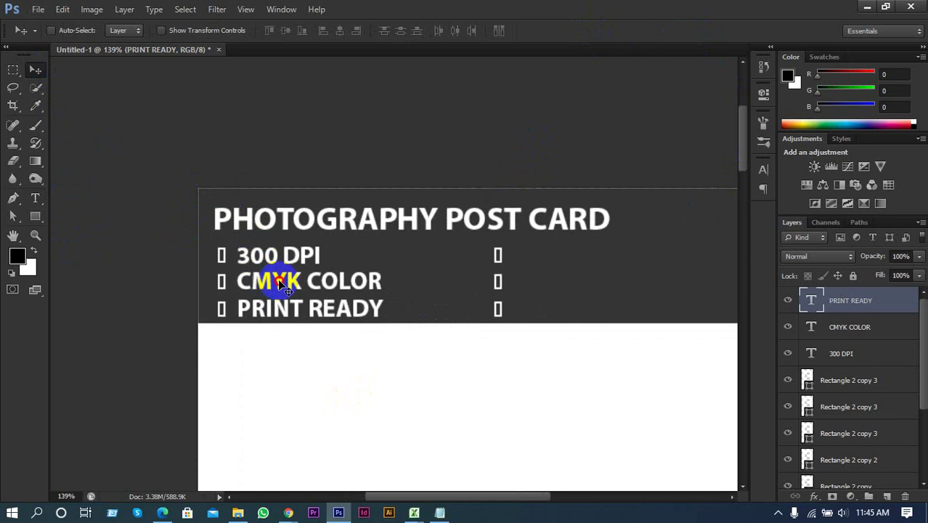
pyautogui.keyDown('shift'); pyautogui.click(850, 327); pyautogui.keyUp('shift')
pyautogui.keyDown('shift'); pyautogui.click(842, 354); pyautogui.keyUp('shift')
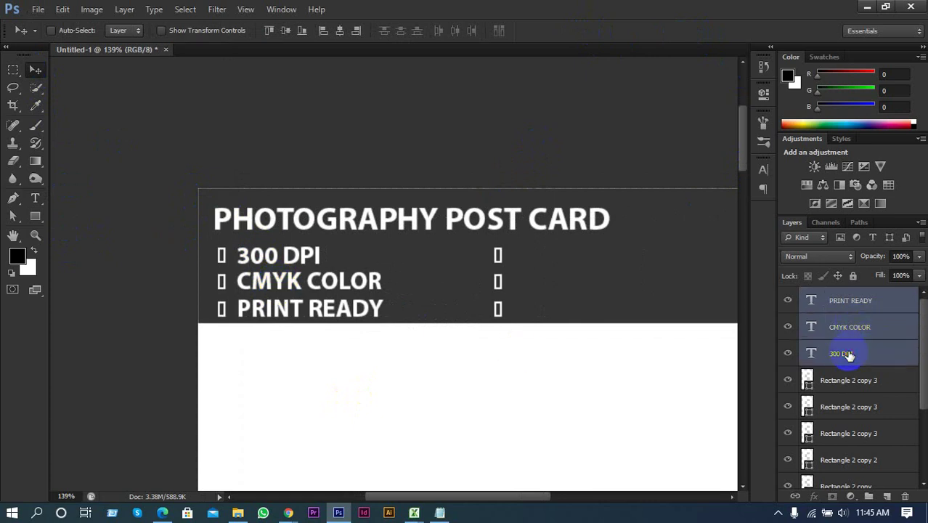
pyautogui.moveTo(293, 283); pyautogui.dragTo(570, 283)
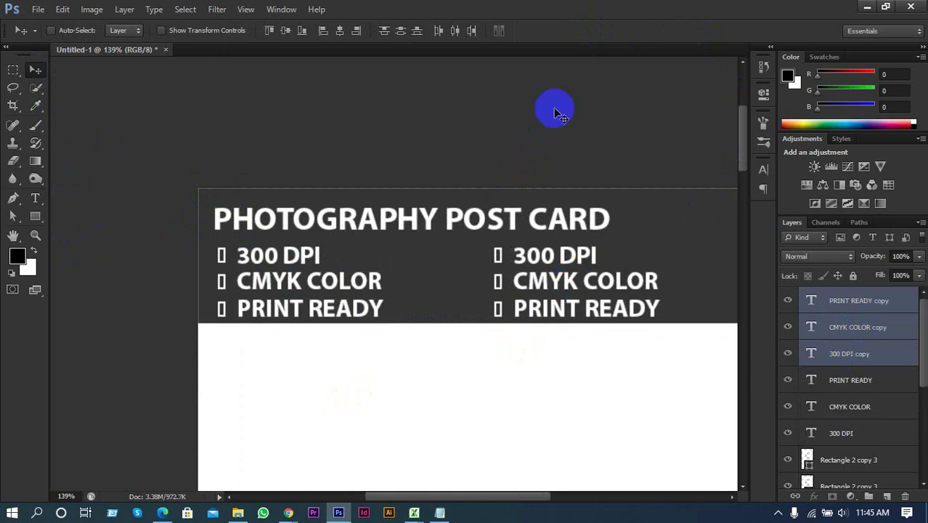
# Select all six feature label text layers and set their font style to Regular
pyautogui.scroll(-2, 213, 218)
pyautogui.scroll(1, 283, 239)
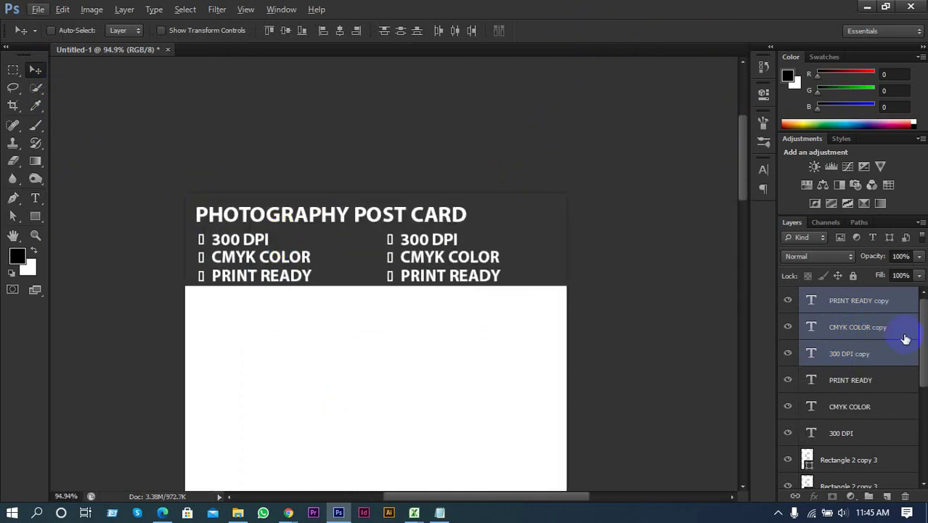
pyautogui.click(848, 381)
pyautogui.keyDown('shift'); pyautogui.click(844, 432); pyautogui.keyUp('shift')
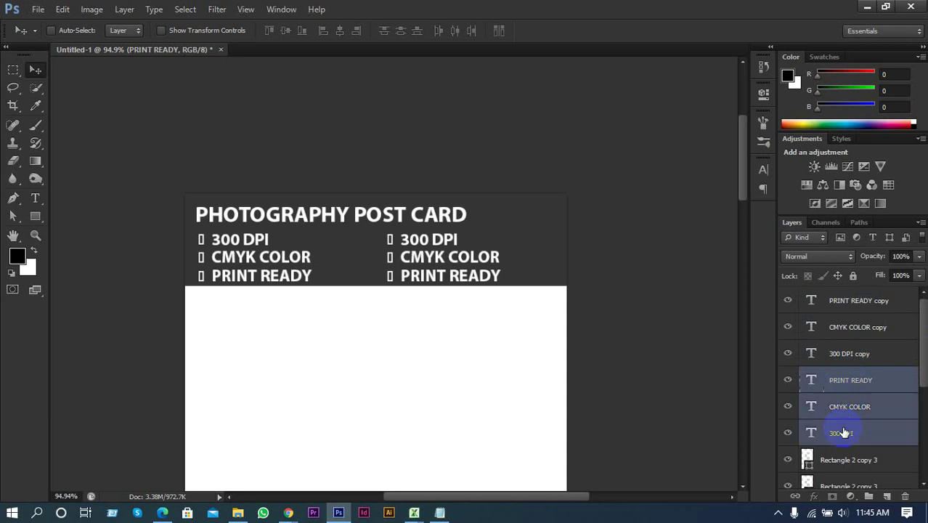
pyautogui.moveTo(860, 393); pyautogui.dragTo(878, 306)
pyautogui.keyDown('shift'); pyautogui.click(880, 300); pyautogui.keyUp('shift')
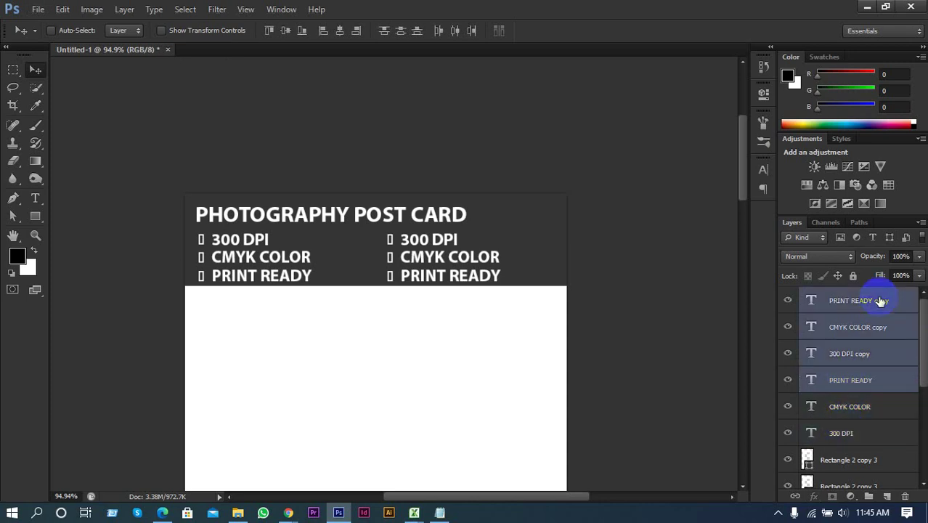
pyautogui.keyDown('ctrl'); pyautogui.click(851, 425); pyautogui.keyUp('ctrl')
pyautogui.keyDown('ctrl'); pyautogui.click(851, 434); pyautogui.keyUp('ctrl')
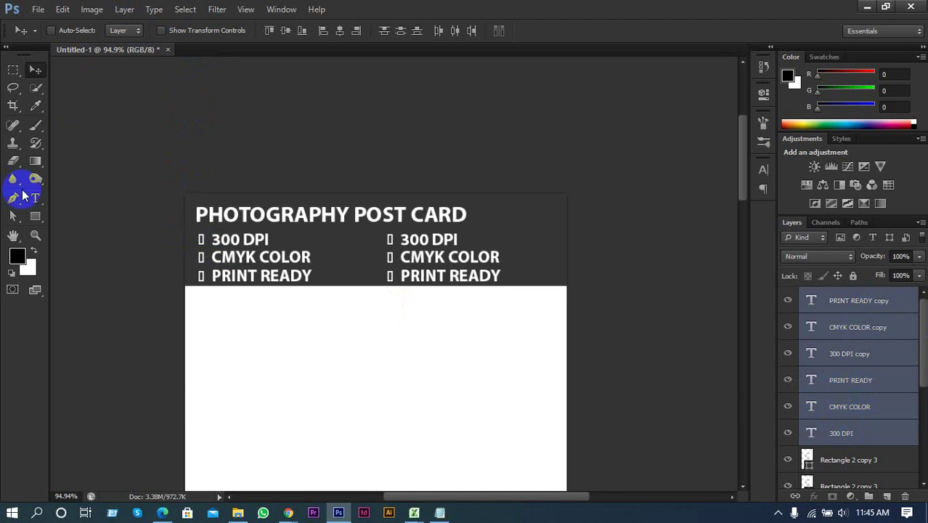
pyautogui.click(32, 202)
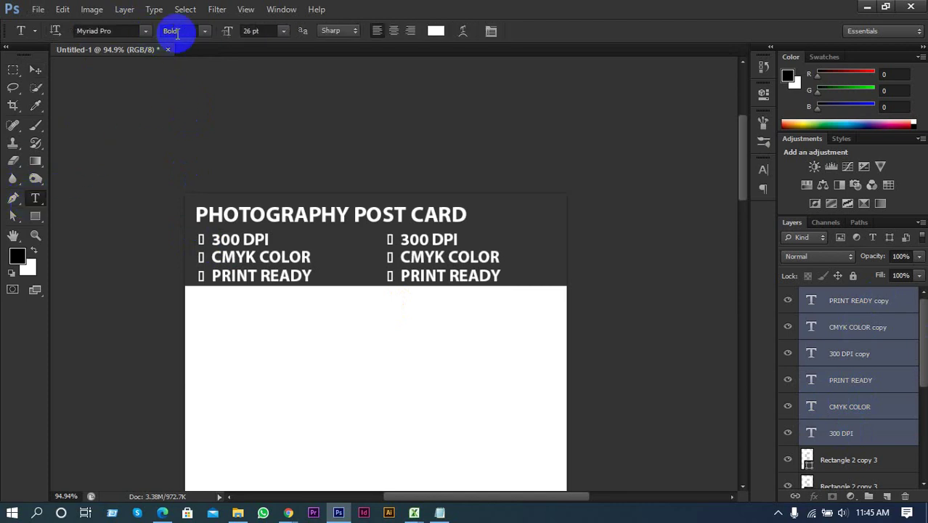
pyautogui.click(206, 33)
pyautogui.click(213, 84)
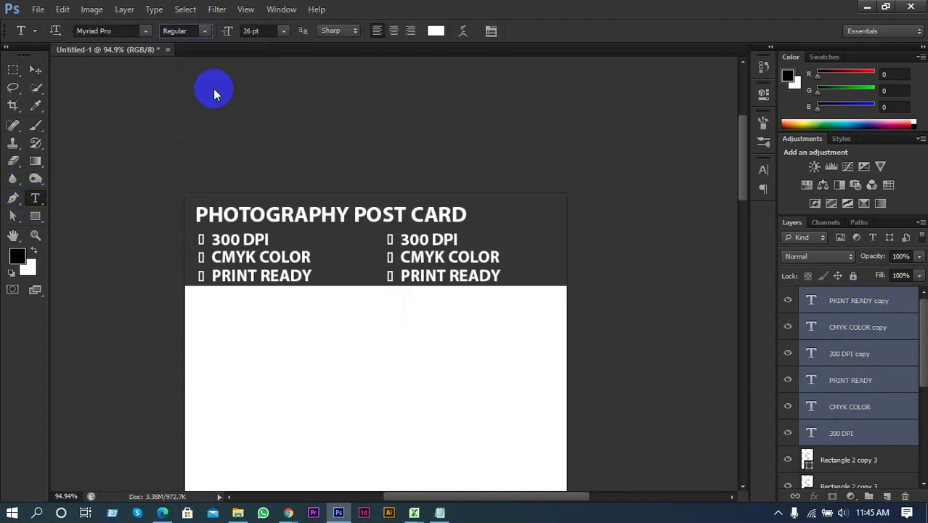
pyautogui.click(33, 69)
# Recolor the whole PHOTOGRAPHY POST CARD heading to a bright light blue and commit the text
pyautogui.scroll(5, 406, 250)
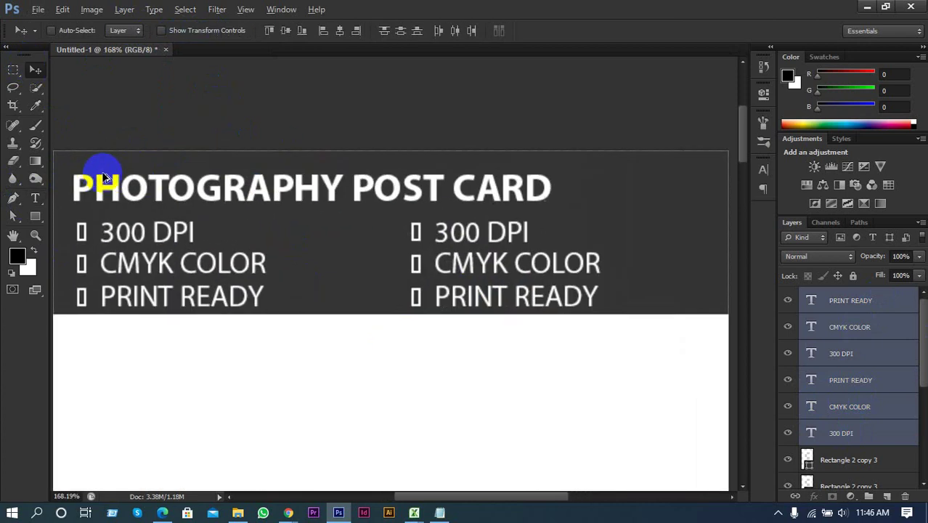
pyautogui.click(34, 197)
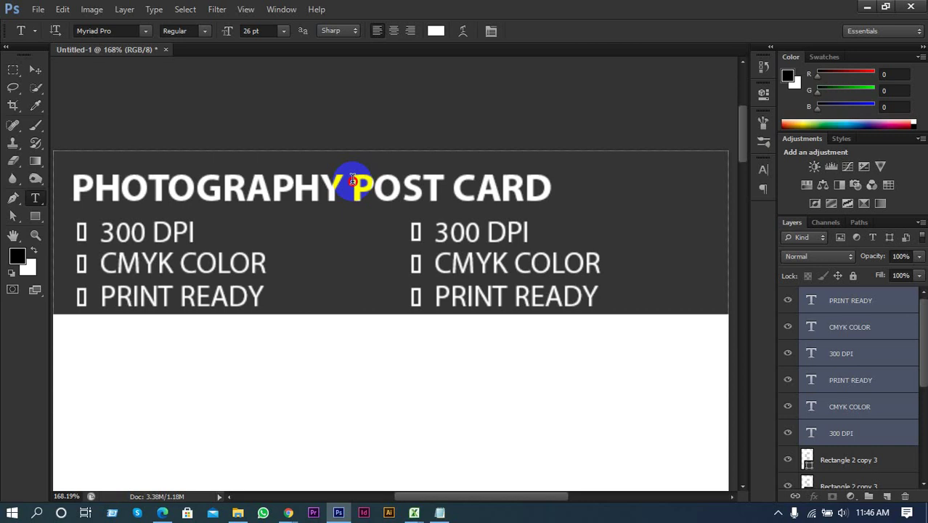
pyautogui.moveTo(352, 179); pyautogui.dragTo(544, 182)
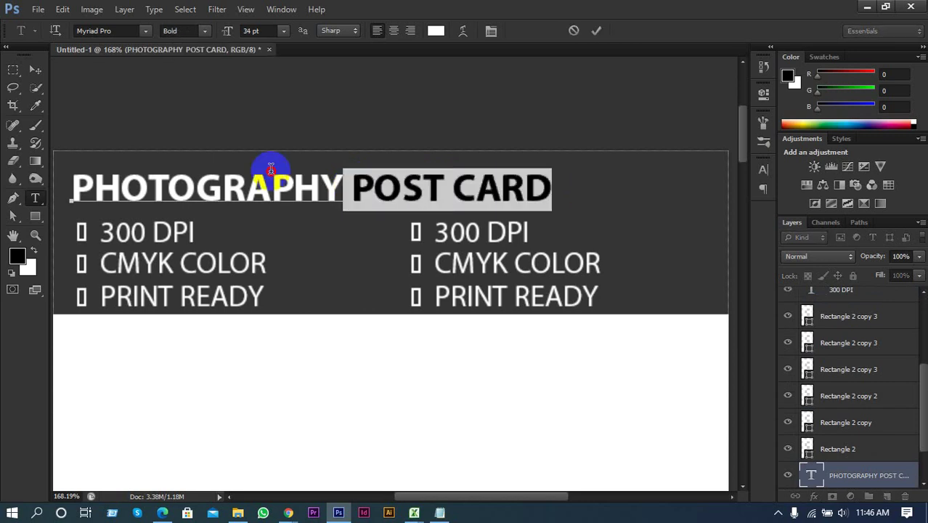
pyautogui.tripleClick(270, 169)
pyautogui.click(436, 30)
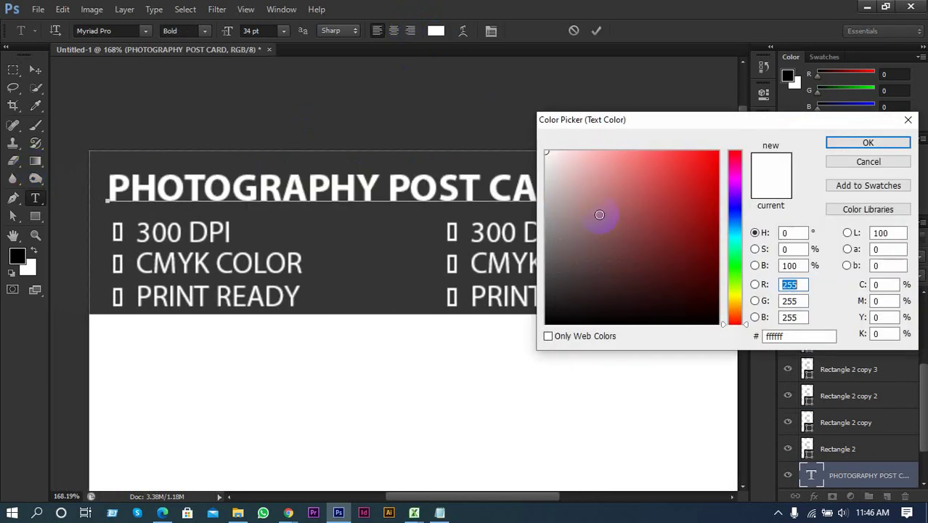
pyautogui.moveTo(742, 237)
pyautogui.mouseDown()
pyautogui.moveTo(736, 221)
pyautogui.moveTo(698, 202)
pyautogui.moveTo(709, 155)
pyautogui.moveTo(661, 171)
pyautogui.mouseUp()
pyautogui.click(672, 214)
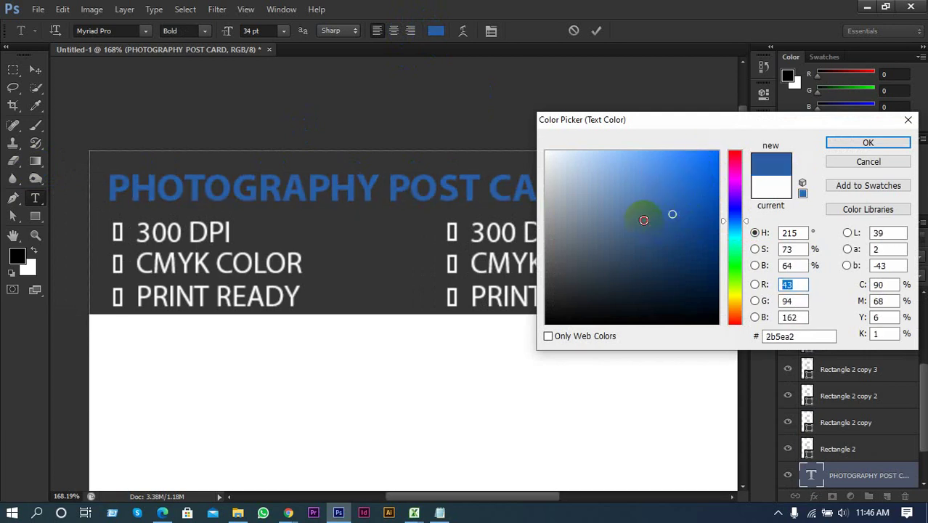
pyautogui.moveTo(733, 236); pyautogui.dragTo(733, 231)
pyautogui.click(660, 155)
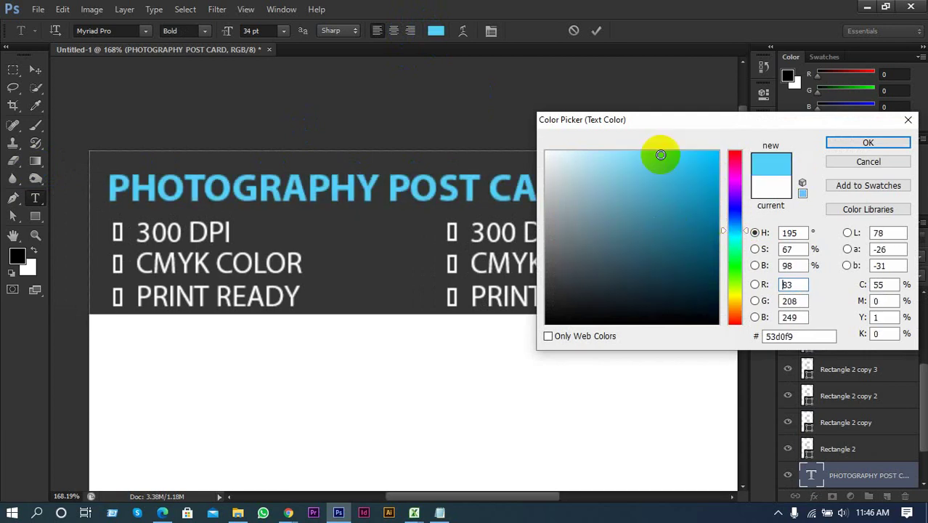
pyautogui.click(613, 151)
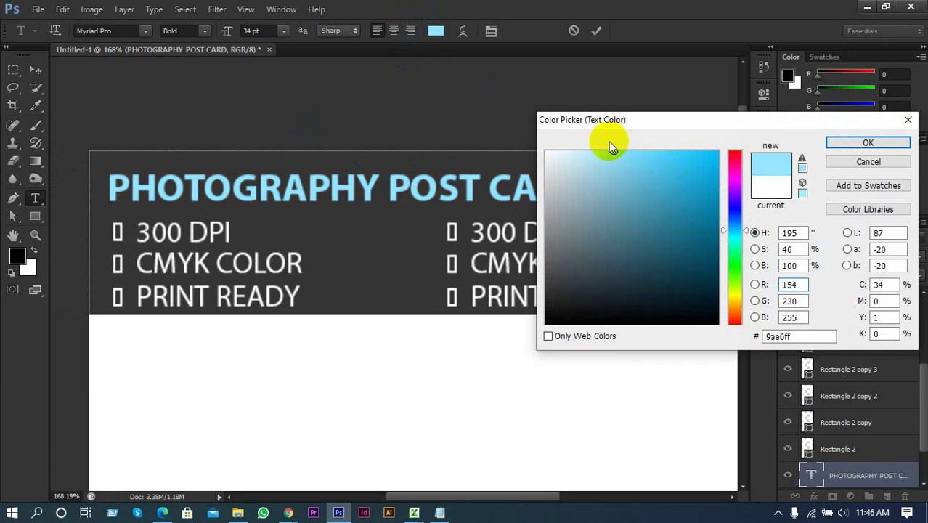
pyautogui.click(679, 156)
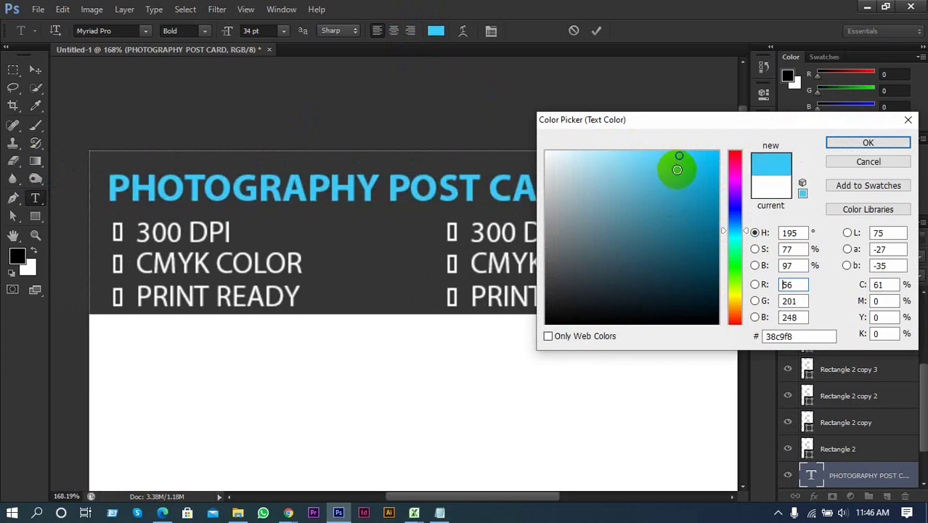
pyautogui.click(868, 142)
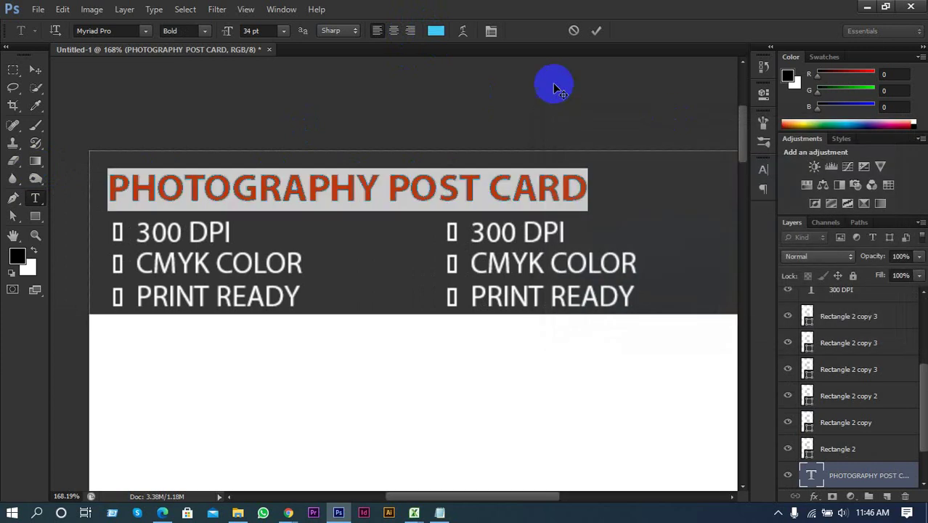
pyautogui.click(596, 31)
# Replace the 300 DPI text in the second column with 4PSD and commit it
pyautogui.scroll(-2, 155, 263)
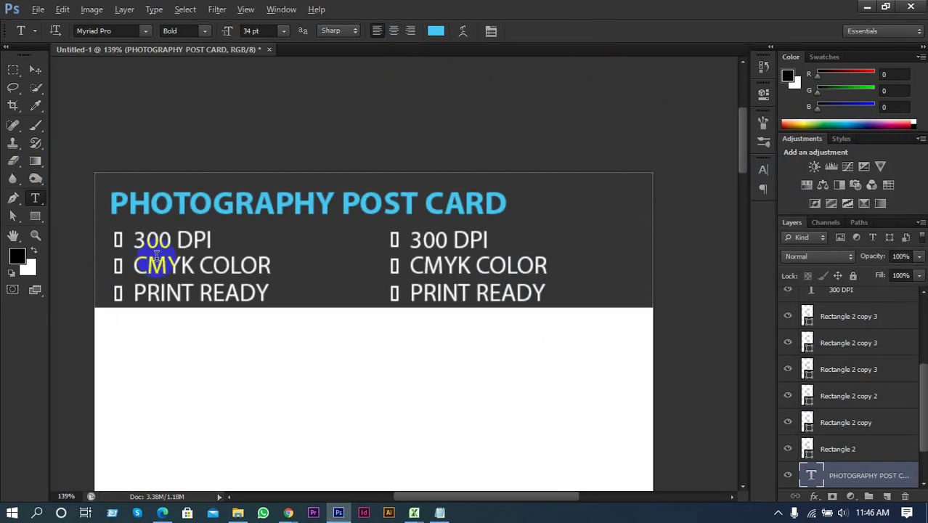
pyautogui.hscroll(2, 436, 276)
pyautogui.scroll(-2, 265, 260)
pyautogui.hscroll(-3, 406, 244)
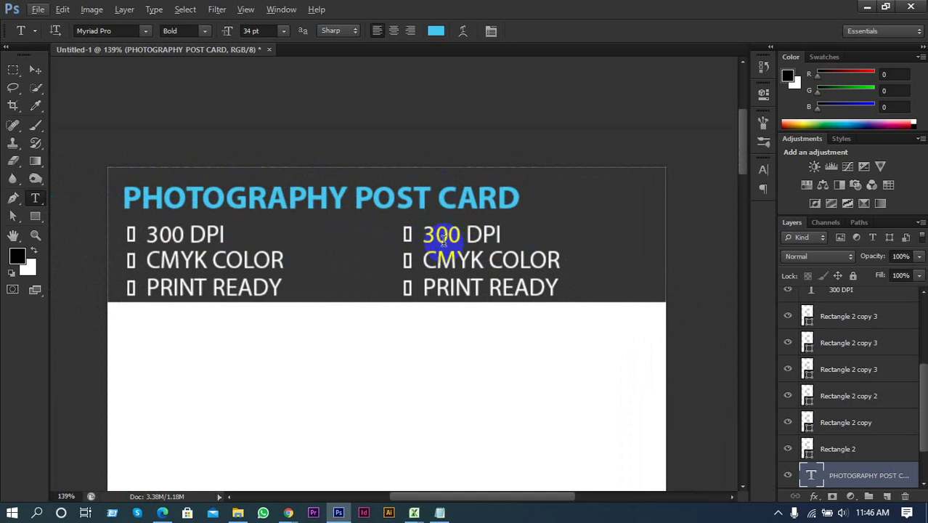
pyautogui.moveTo(503, 238); pyautogui.dragTo(424, 234)
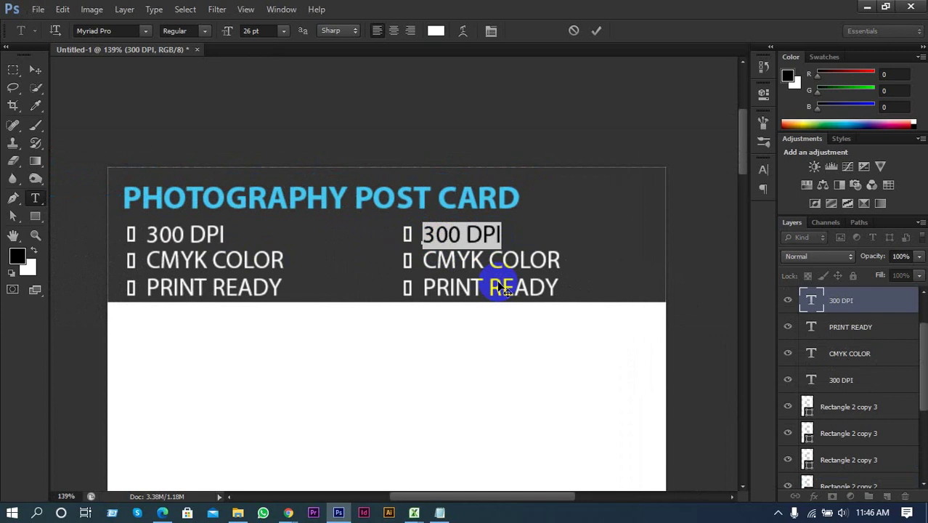
pyautogui.press('Right')
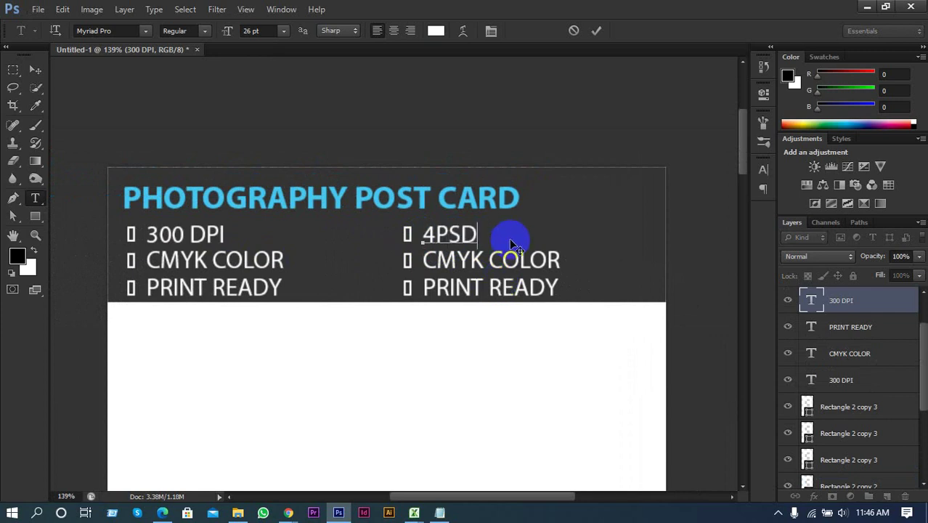
pyautogui.click(595, 32)
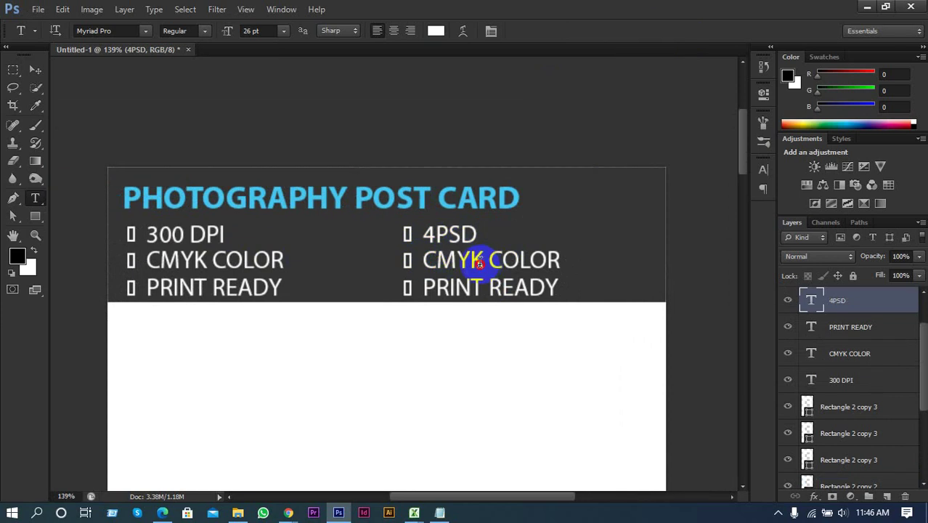
# Replace CMYK with 3 in the second column's CMYK COLOR label so it reads 3 COLOR, and commit it
pyautogui.moveTo(479, 263); pyautogui.dragTo(429, 265)
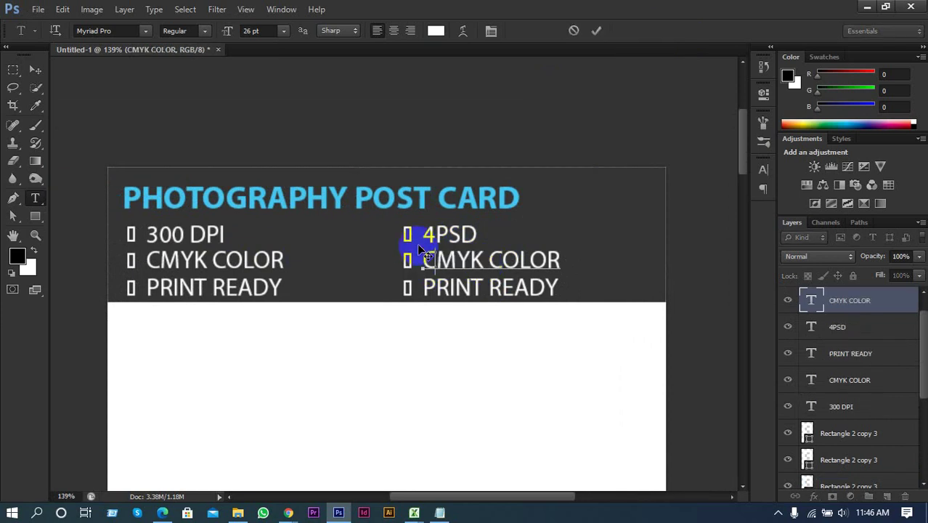
pyautogui.write('3')
pyautogui.click(596, 31)
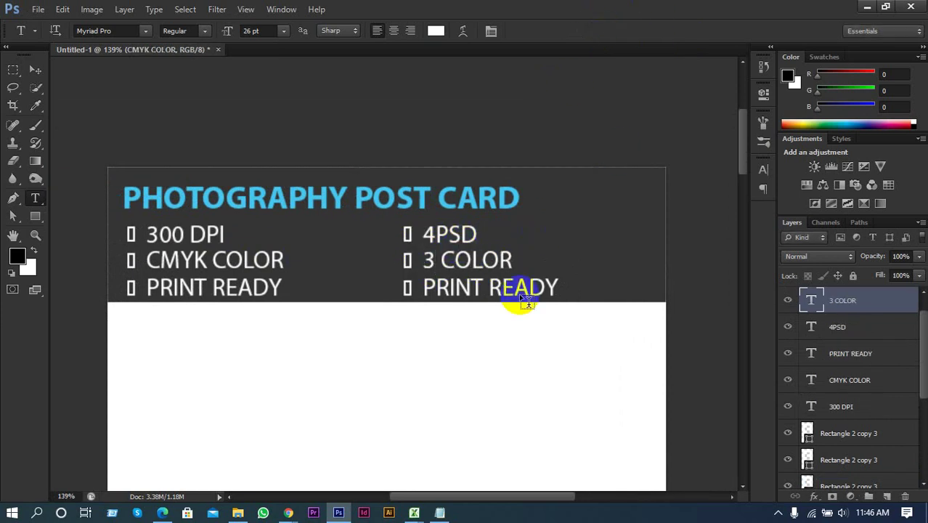
# Replace the second column's PRINT READY text with LAYERD and commit it
pyautogui.click(529, 287)
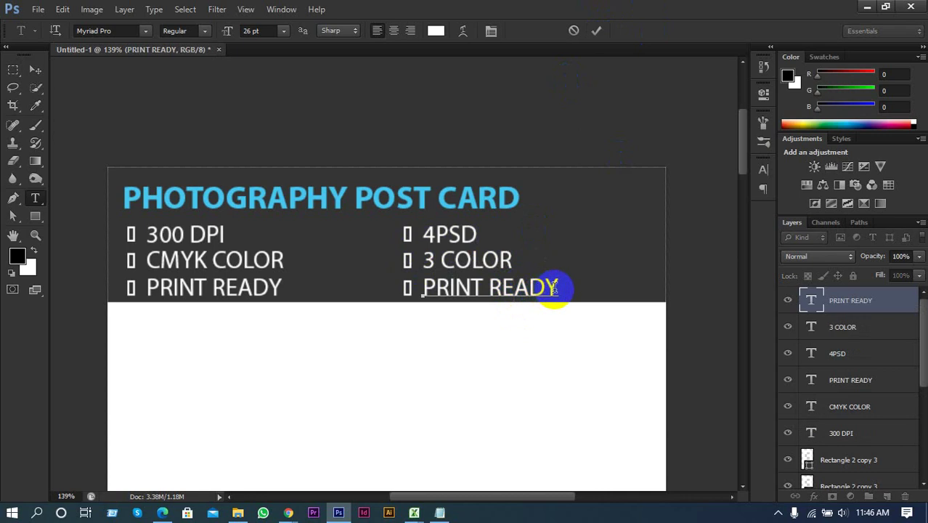
pyautogui.moveTo(556, 287); pyautogui.dragTo(423, 296)
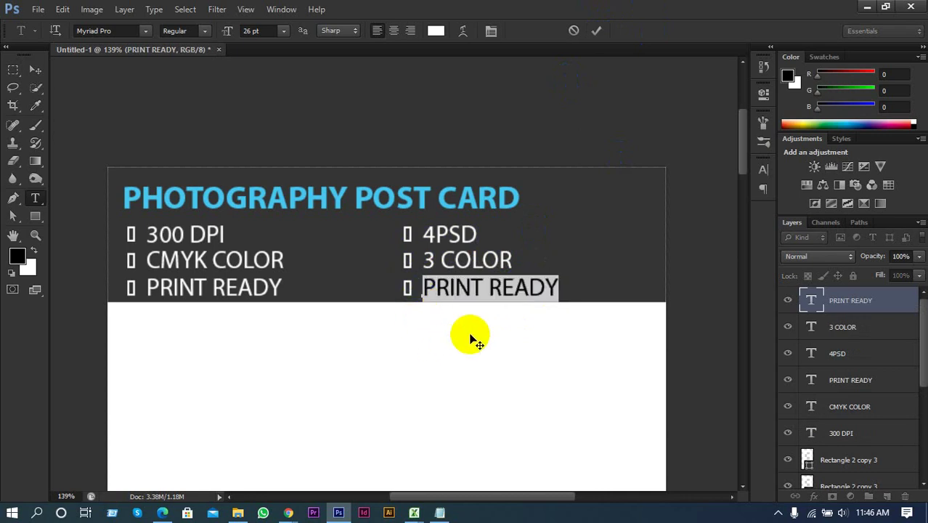
pyautogui.write('ED')
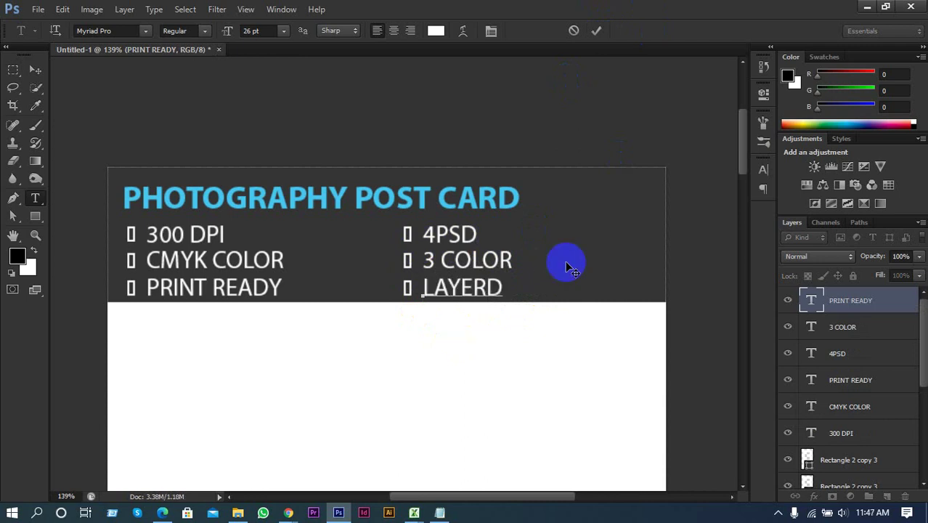
pyautogui.click(593, 31)
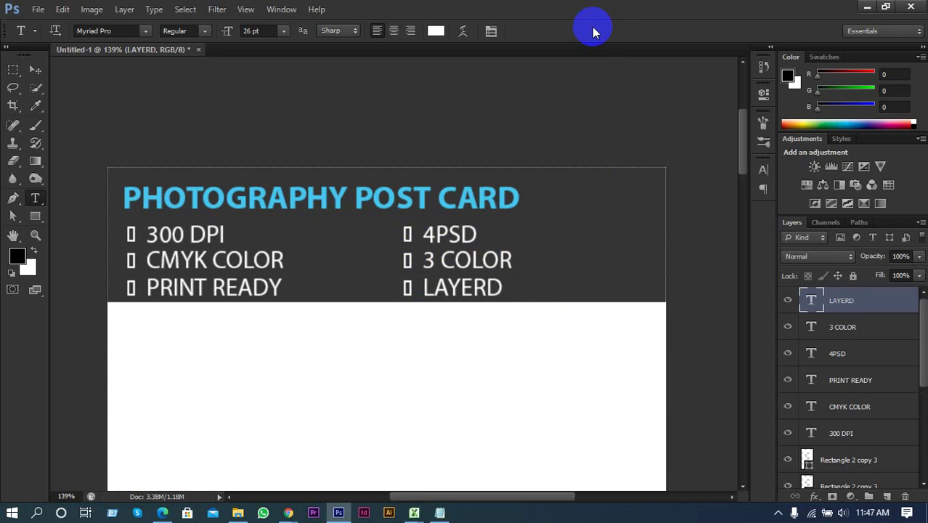
# Place 01_Screenshot.jpg from the Approve File folder into the document, directly beneath the dark grey header, and commit the placement
pyautogui.scroll(-4, 306, 248)
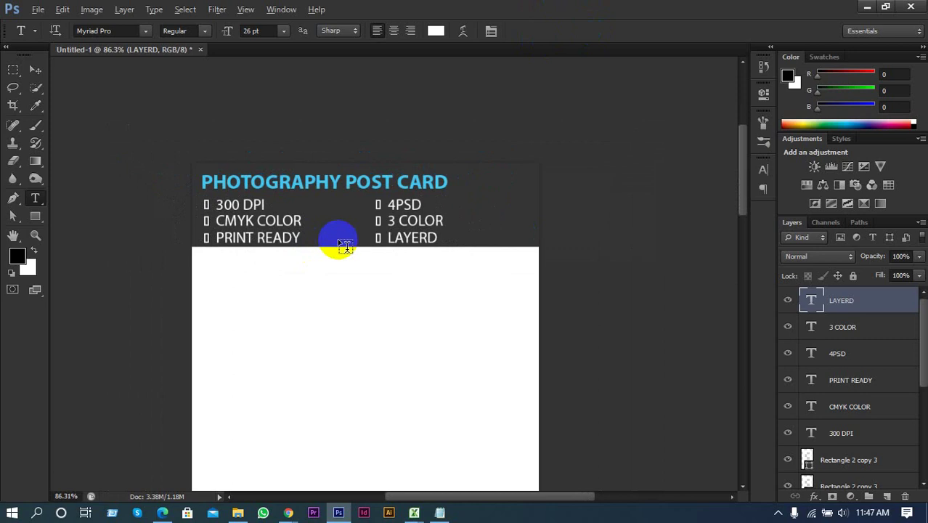
pyautogui.scroll(-4, 345, 247)
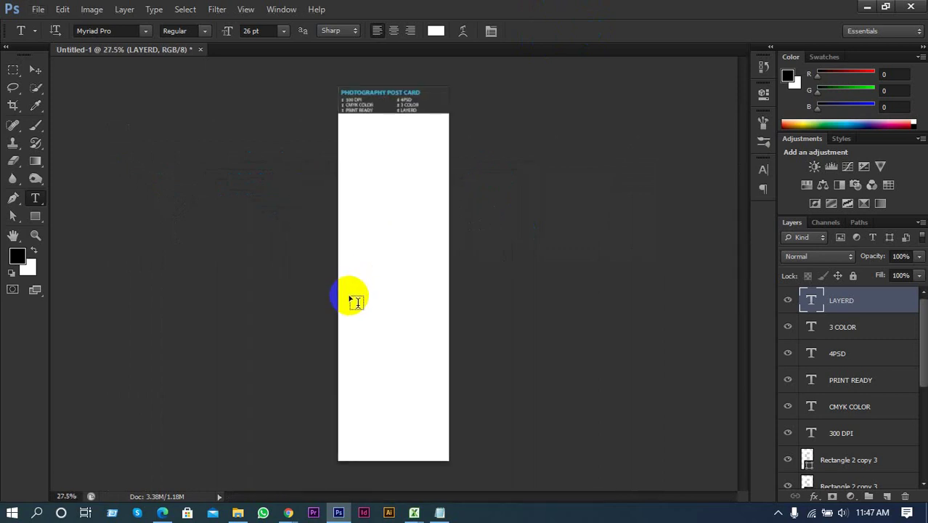
pyautogui.click(864, 10)
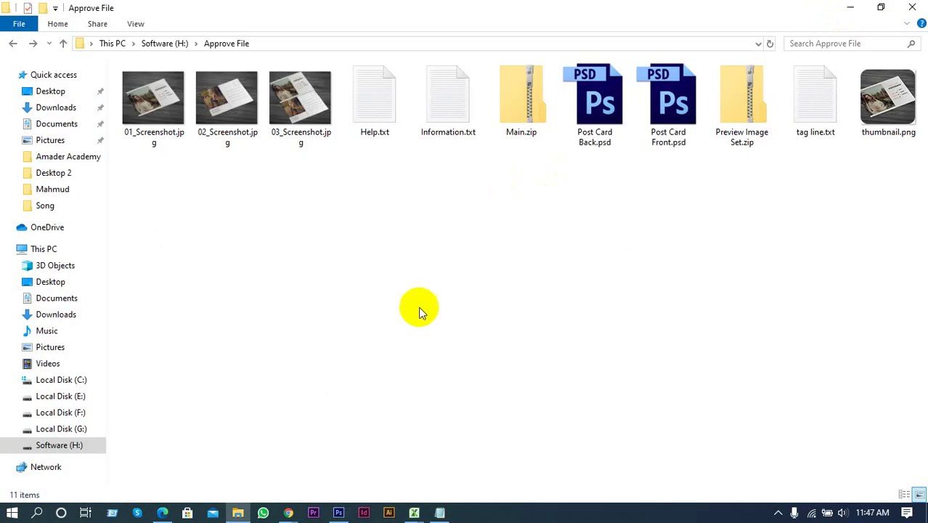
pyautogui.moveTo(154, 98); pyautogui.dragTo(397, 209)
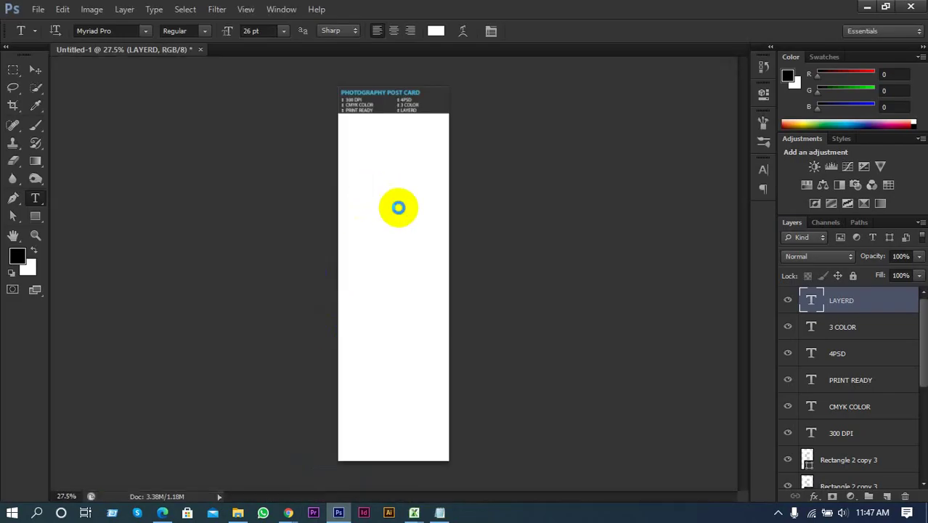
pyautogui.moveTo(384, 224); pyautogui.dragTo(385, 136)
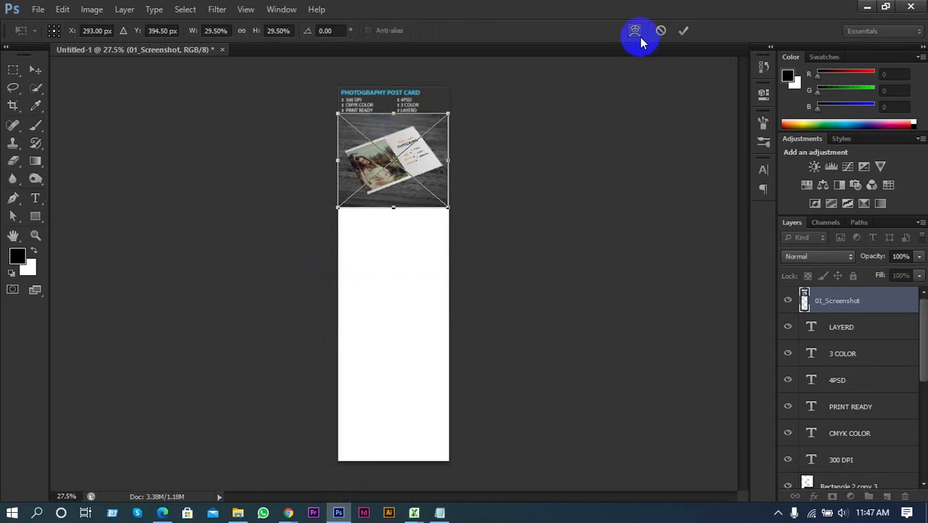
pyautogui.click(683, 31)
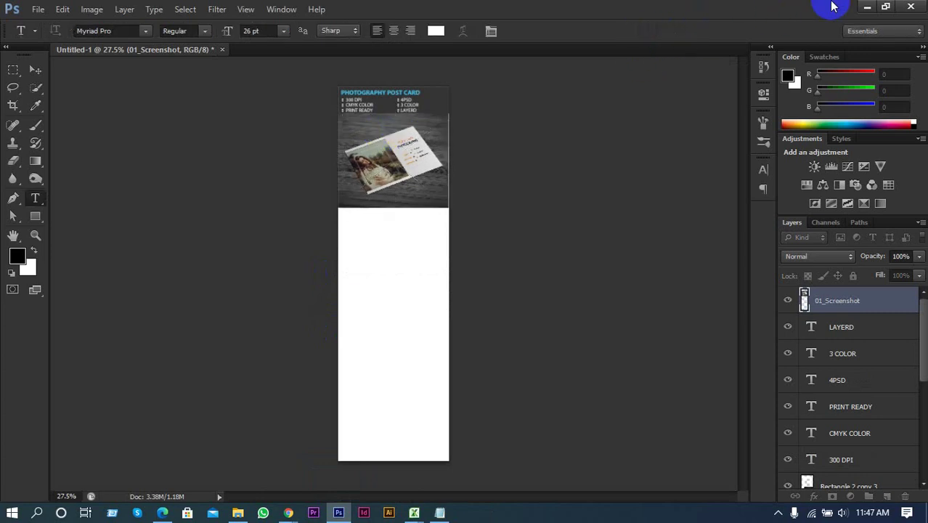
# Place 02_Screenshot.jpg from the Approve File folder directly beneath the first screenshot and discard the stray empty text layer
pyautogui.click(865, 7)
pyautogui.moveTo(226, 102); pyautogui.dragTo(387, 285)
pyautogui.click(683, 31)
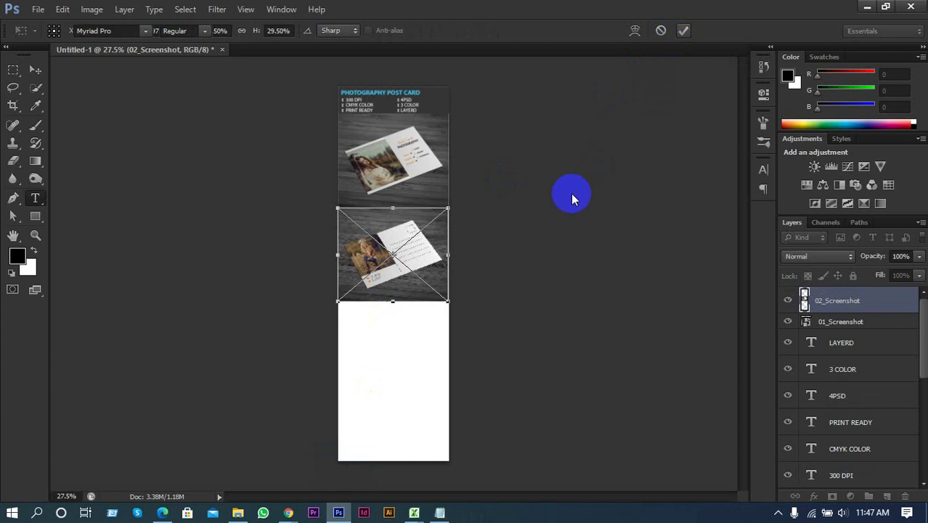
pyautogui.click(714, 65)
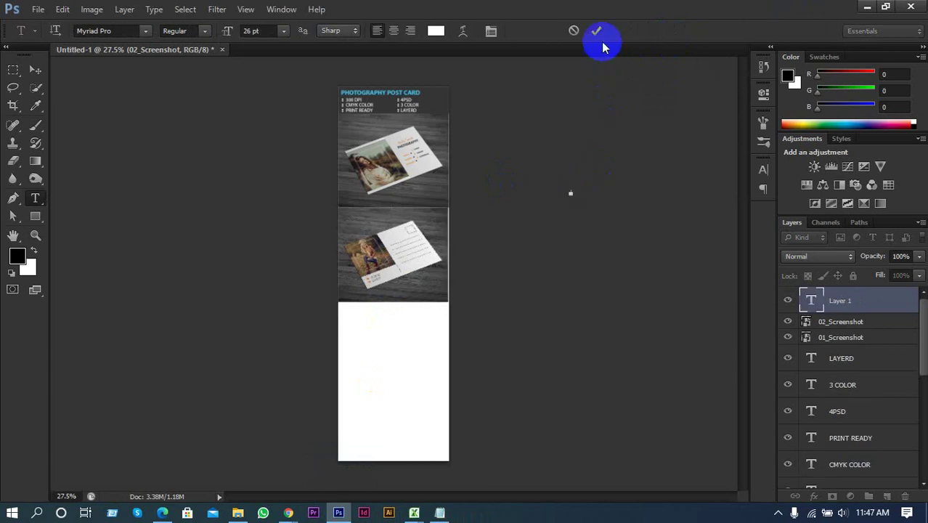
pyautogui.press('Escape')
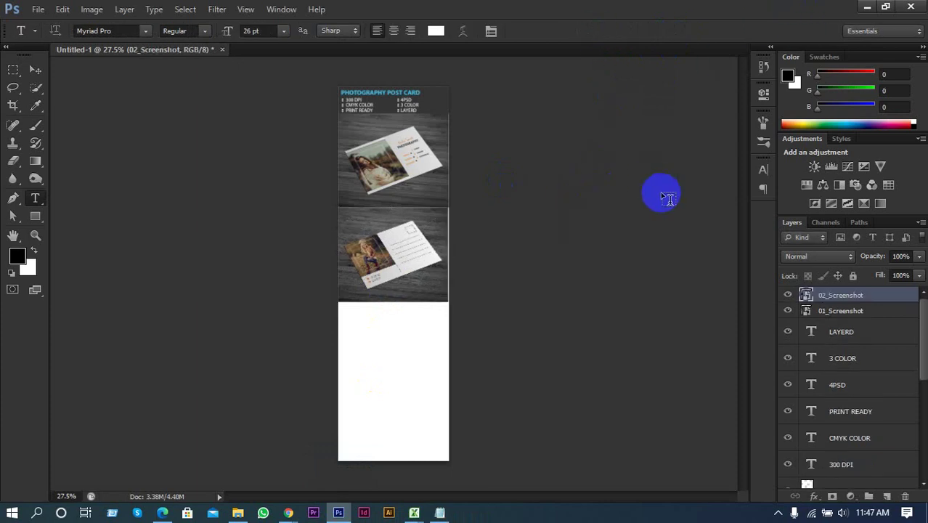
# Place 03_Screenshot.jpg from the Approve File folder directly beneath the second screenshot and commit the placement
pyautogui.click(867, 7)
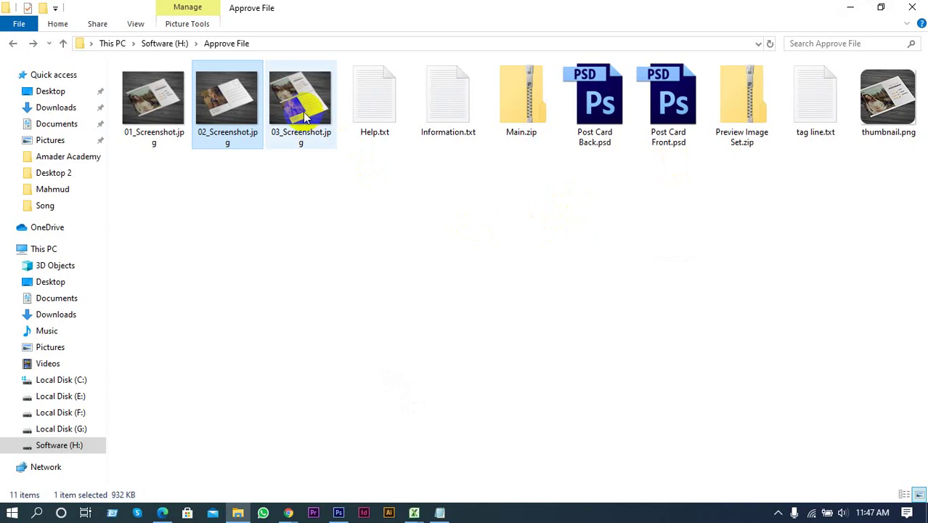
pyautogui.moveTo(300, 99); pyautogui.dragTo(367, 369)
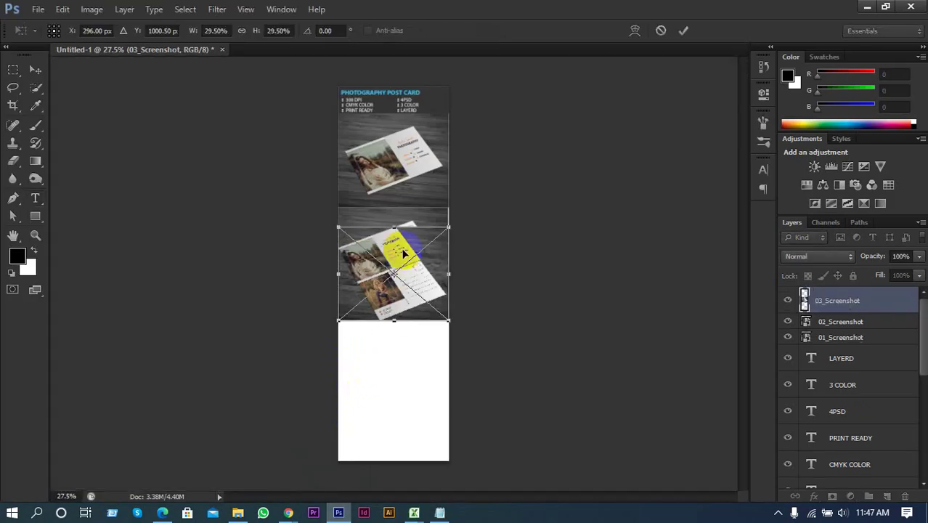
pyautogui.moveTo(393, 259); pyautogui.dragTo(402, 329)
pyautogui.click(684, 30)
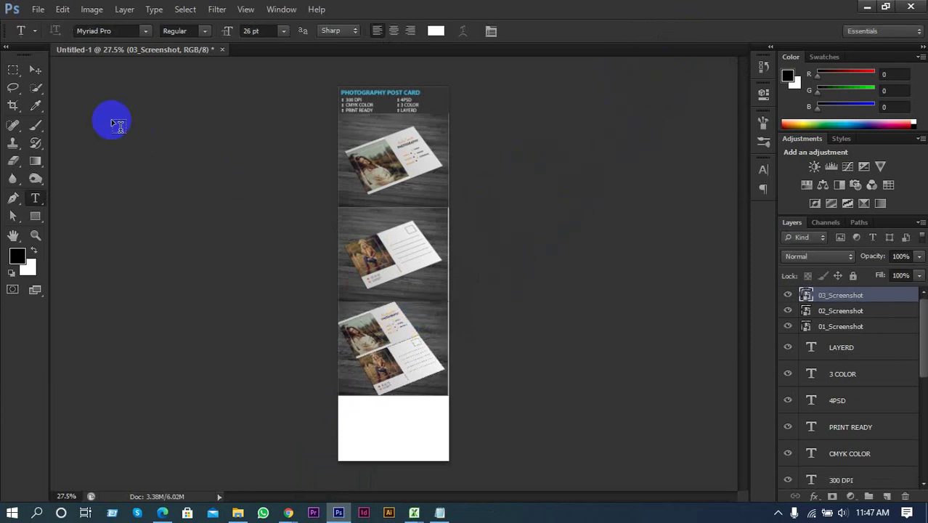
# Select the three screenshot layers and widen them together to 100.34% toward the canvas's right edge
pyautogui.click(35, 70)
pyautogui.scroll(5, 334, 371)
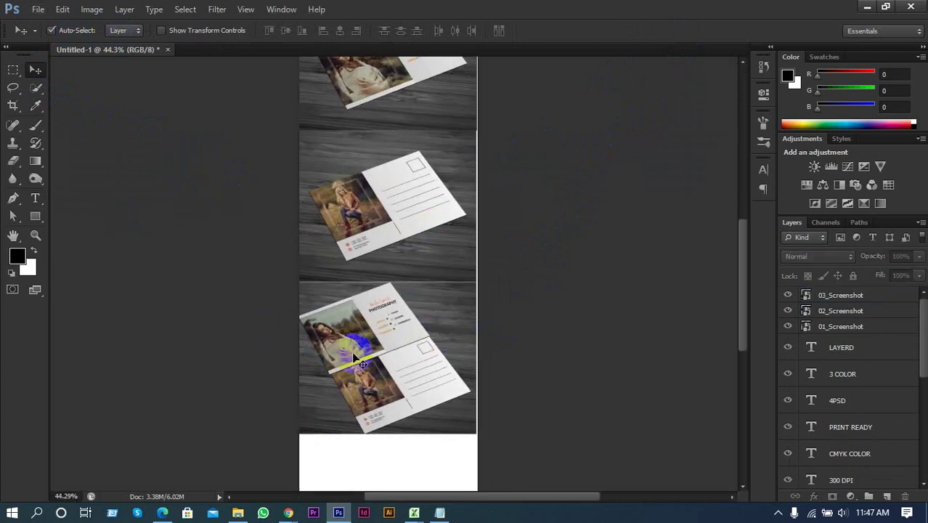
pyautogui.keyDown('shift'); pyautogui.click(378, 240); pyautogui.keyUp('shift')
pyautogui.scroll(2, 430, 256)
pyautogui.scroll(2, 429, 256)
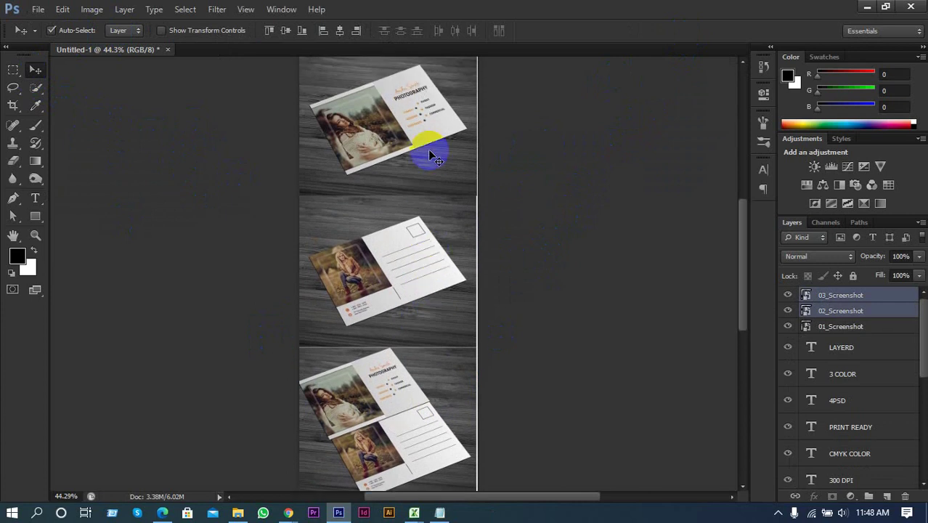
pyautogui.keyDown('shift'); pyautogui.click(432, 153); pyautogui.keyUp('shift')
pyautogui.hotkey('ctrl', 't')
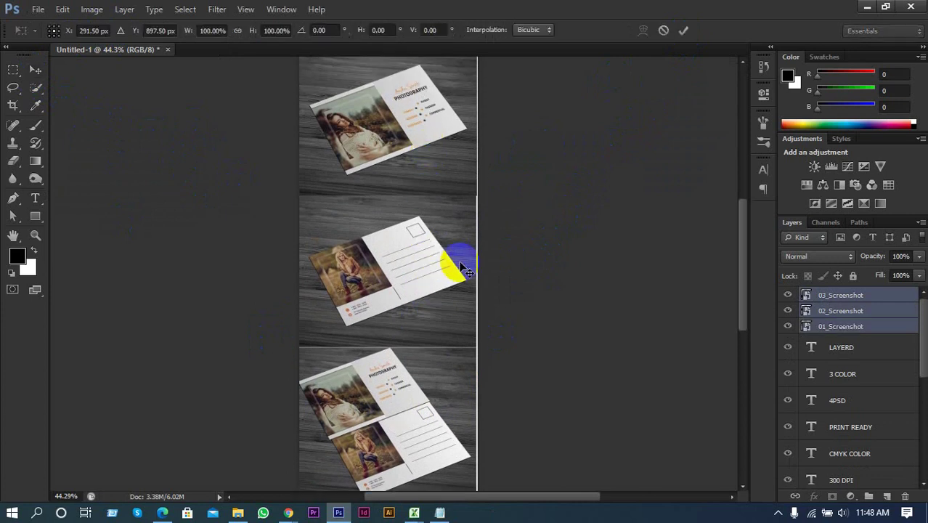
pyautogui.moveTo(485, 275); pyautogui.dragTo(486, 273)
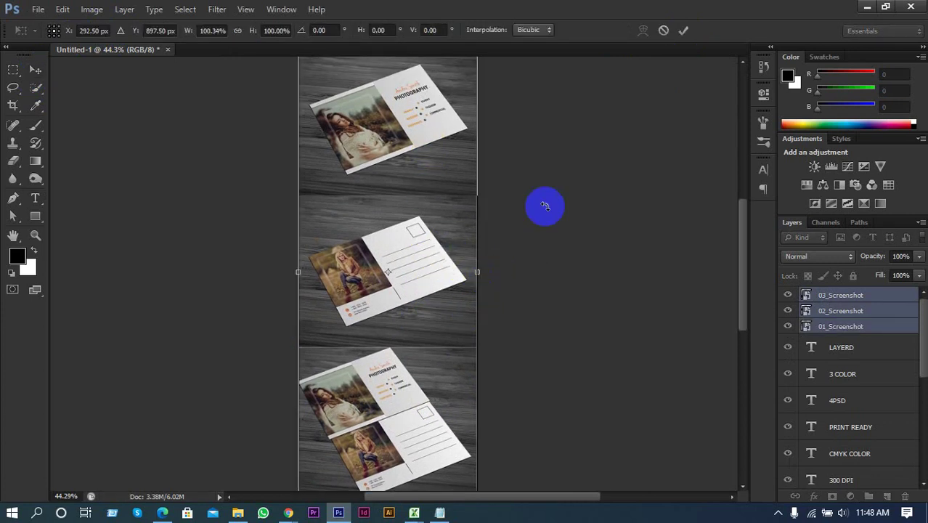
pyautogui.click(683, 30)
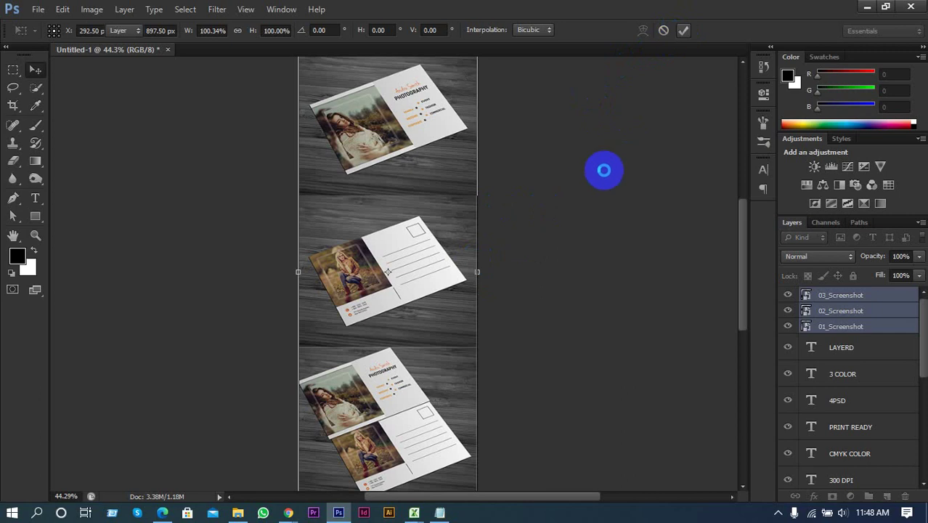
# Free-transform the 02_Screenshot and 03_Screenshot layers together to close the gap along the canvas's right edge, commit and deselect
pyautogui.hotkey('ctrl', 'space')
pyautogui.moveTo(605, 214); pyautogui.dragTo(500, 242)
pyautogui.click(412, 274)
pyautogui.keyDown('shift'); pyautogui.click(409, 328); pyautogui.keyUp('shift')
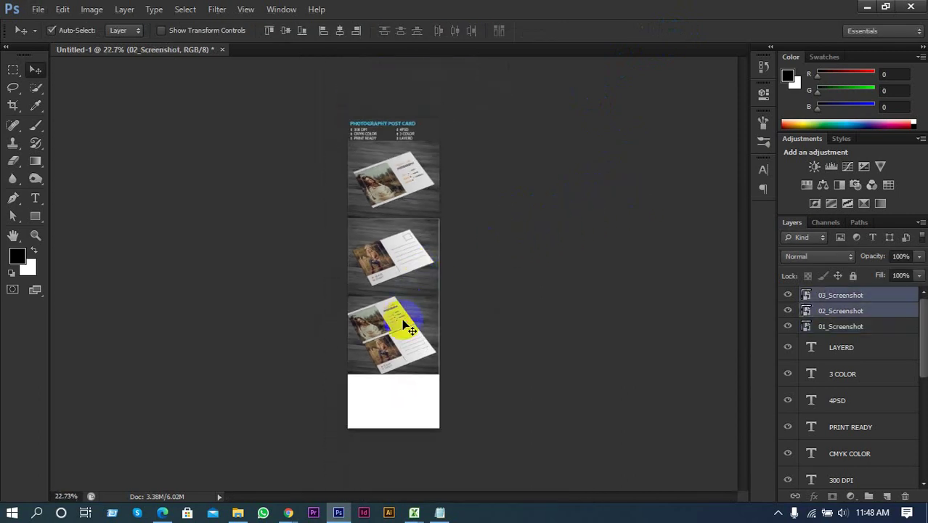
pyautogui.hotkey('ctrl', 't')
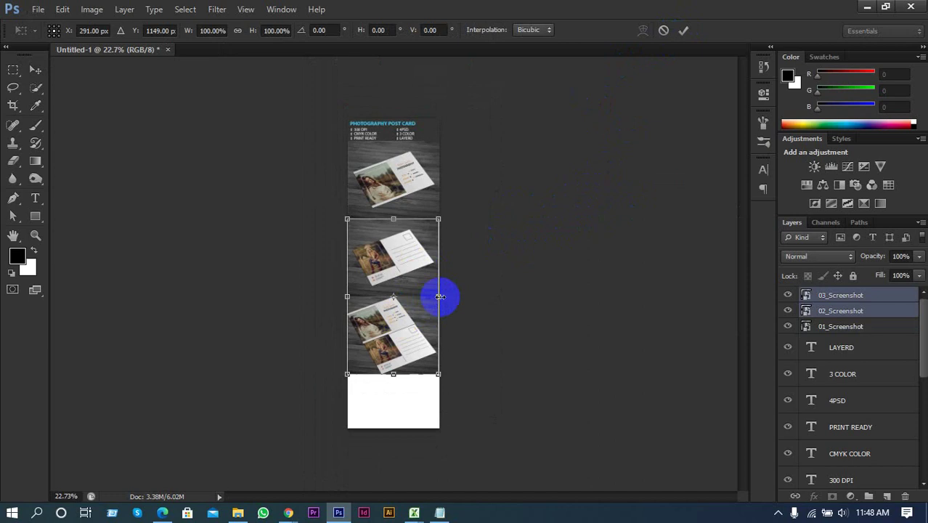
pyautogui.click(688, 32)
pyautogui.click(512, 286)
pyautogui.scroll(2, 392, 332)
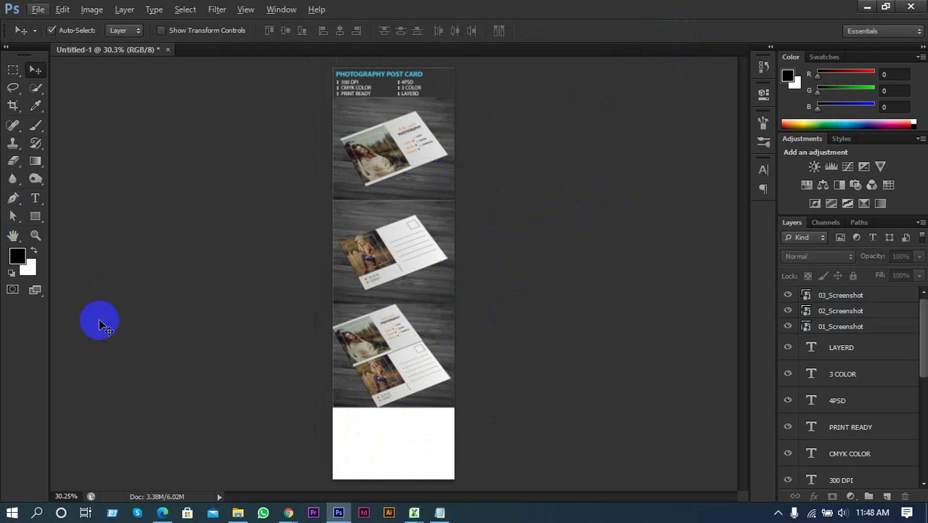
# Draw a rectangle shape about 574 × 175 px in the white area directly beneath the third screenshot
pyautogui.click(34, 216)
pyautogui.scroll(3, 389, 432)
pyautogui.scroll(-2, 389, 432)
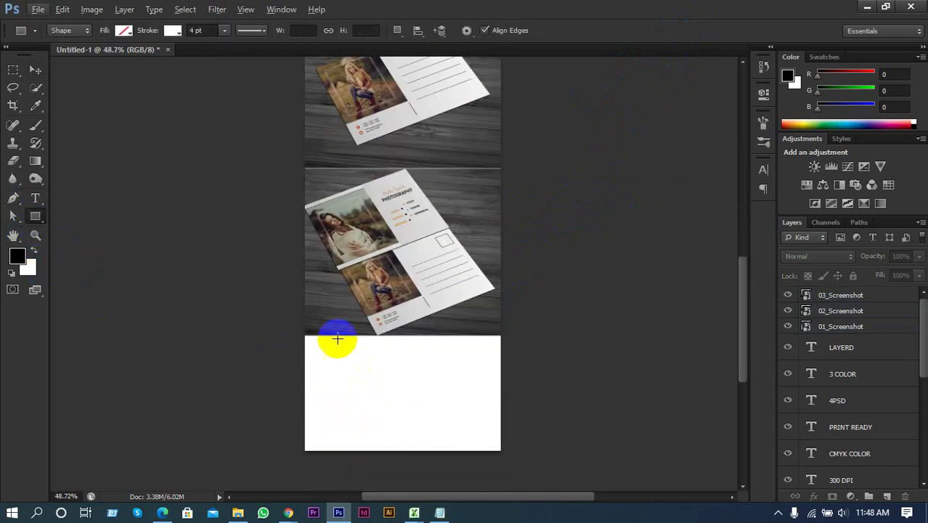
pyautogui.moveTo(305, 336); pyautogui.dragTo(498, 391)
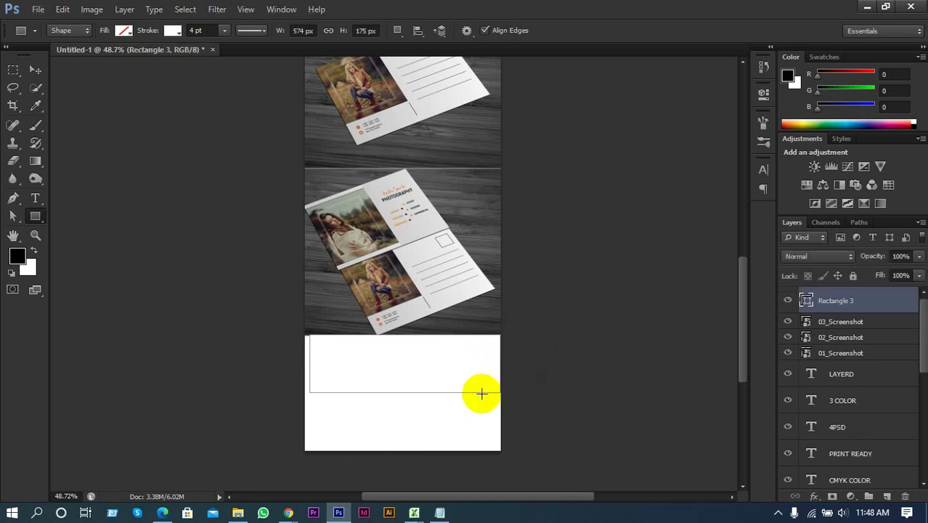
# Try to recolor the new rectangle by picking a solid color for its shape layer
pyautogui.doubleClick(807, 300)
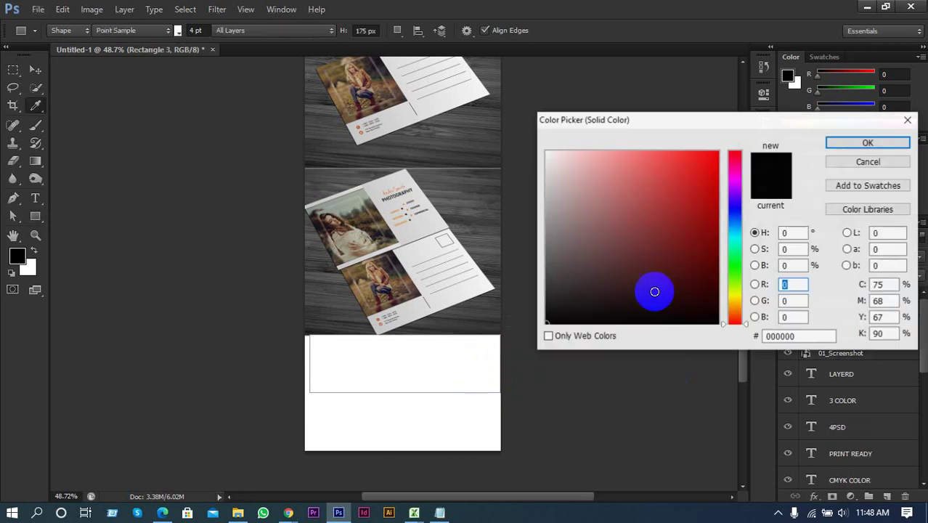
pyautogui.moveTo(587, 212); pyautogui.dragTo(498, 293)
pyautogui.click(850, 143)
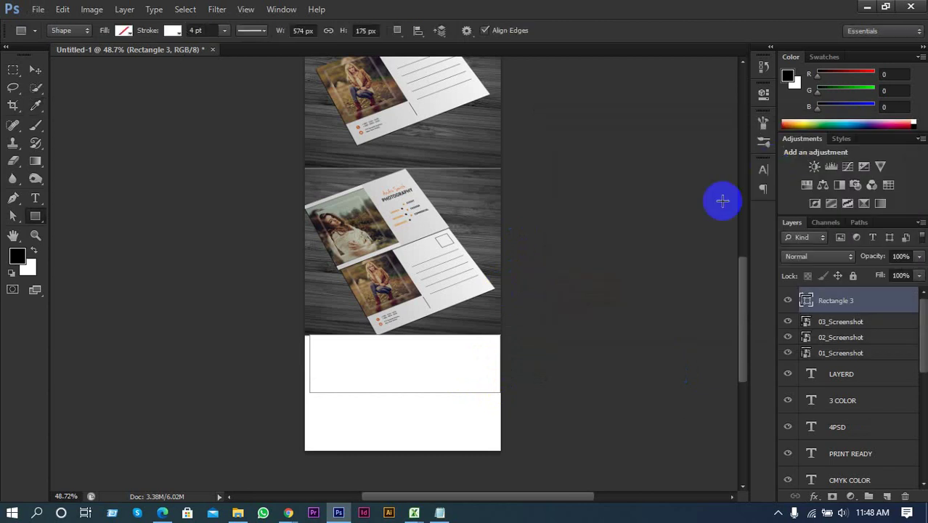
# Remove the new rectangle's stroke and give it a dark brown fill from the color swatches
pyautogui.click(172, 30)
pyautogui.click(115, 57)
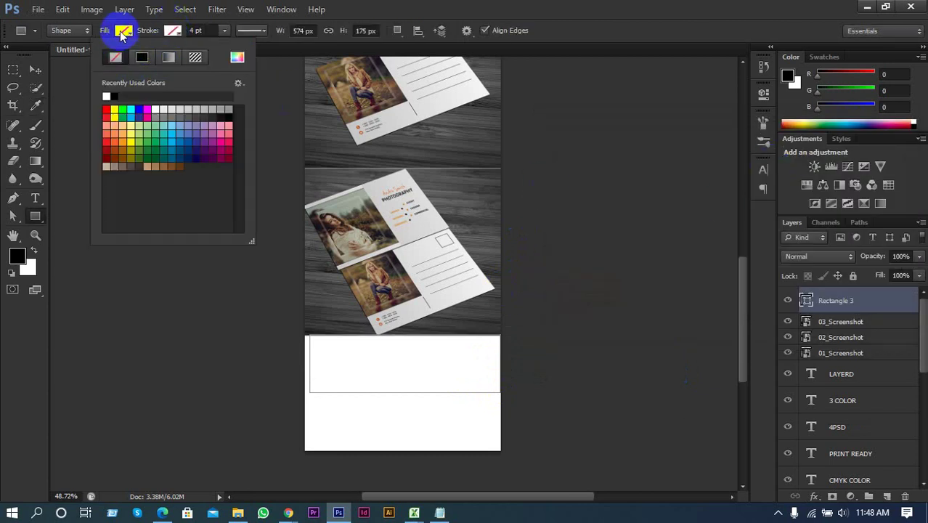
pyautogui.click(124, 30)
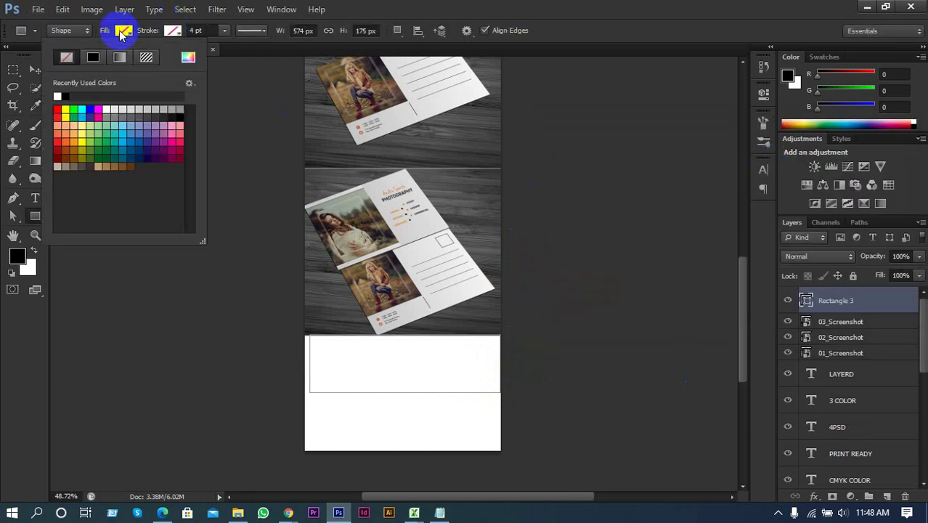
pyautogui.click(96, 162)
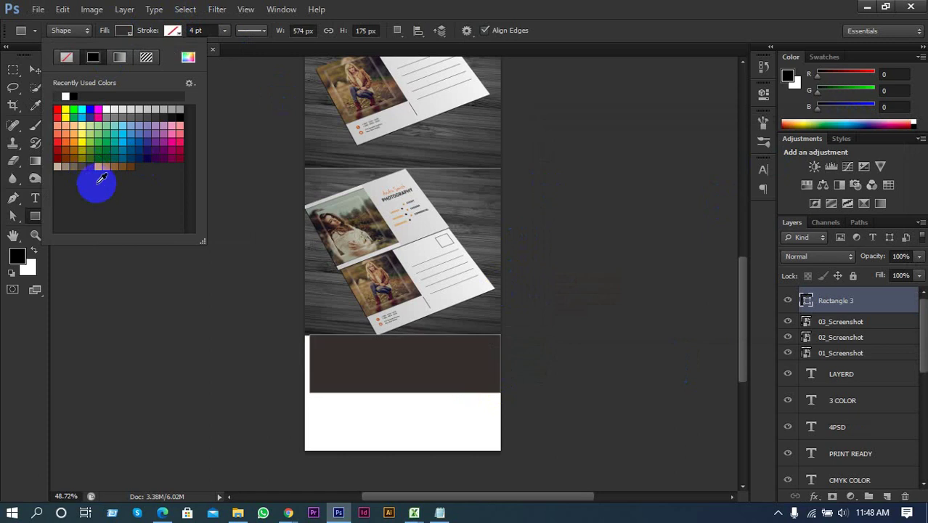
# Free-transform the dark brown footer rectangle so it reaches both side edges of the canvas, and commit
pyautogui.click(31, 69)
pyautogui.hotkey('ctrl', 't')
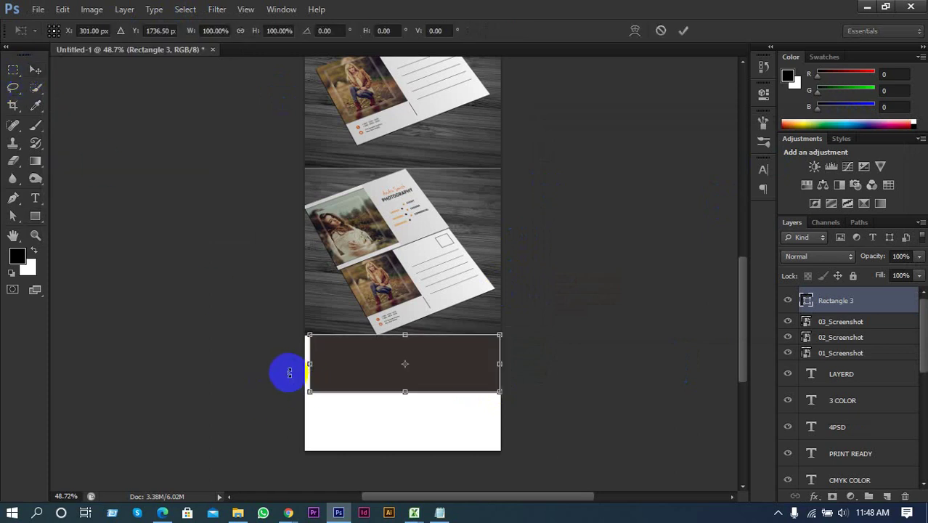
pyautogui.moveTo(309, 363); pyautogui.dragTo(305, 363)
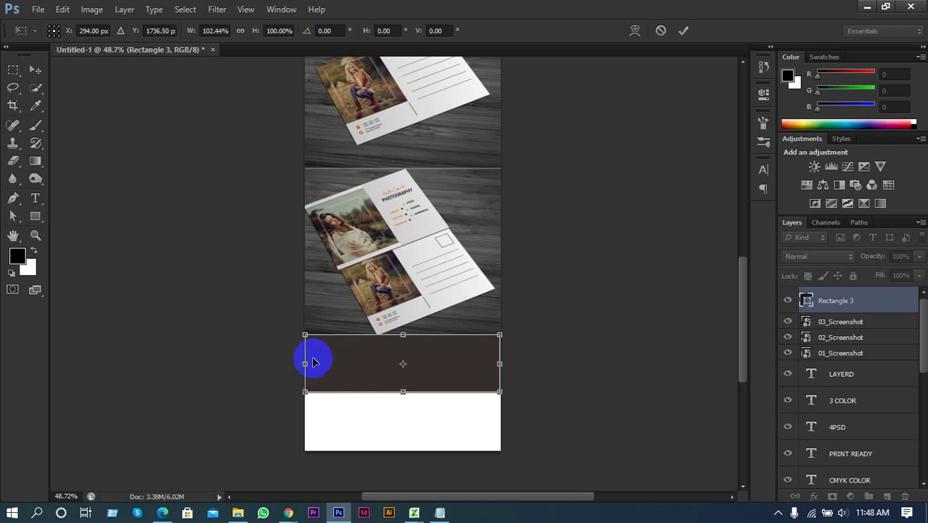
pyautogui.click(682, 30)
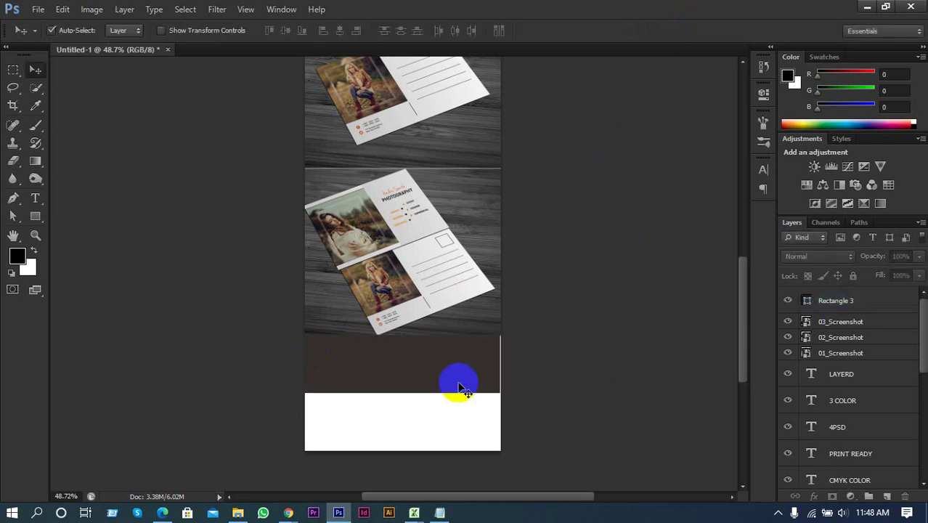
pyautogui.scroll(1, 443, 367)
pyautogui.scroll(7, 450, 371)
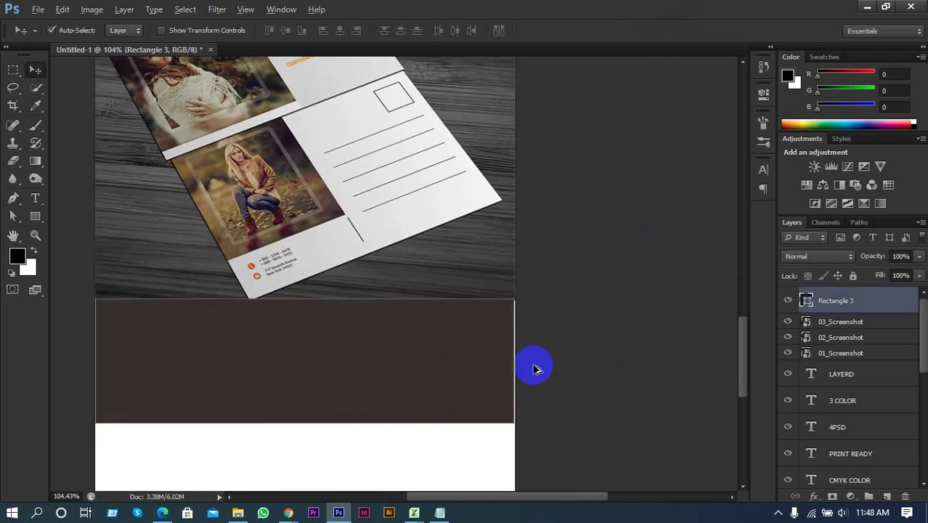
pyautogui.hotkey('ctrl', 't')
pyautogui.moveTo(514, 360); pyautogui.dragTo(516, 360)
pyautogui.click(683, 30)
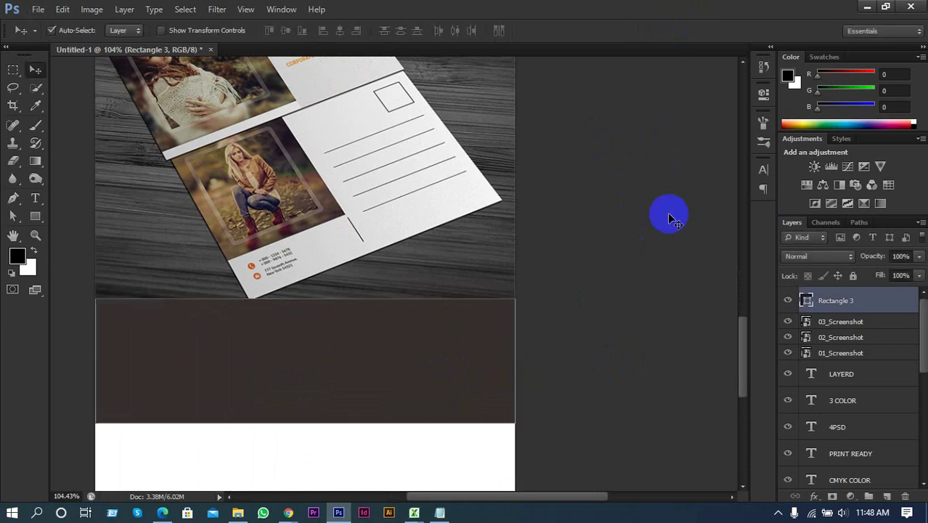
# Recolor the footer rectangle to near-black #040404
pyautogui.click(514, 332)
pyautogui.click(483, 336)
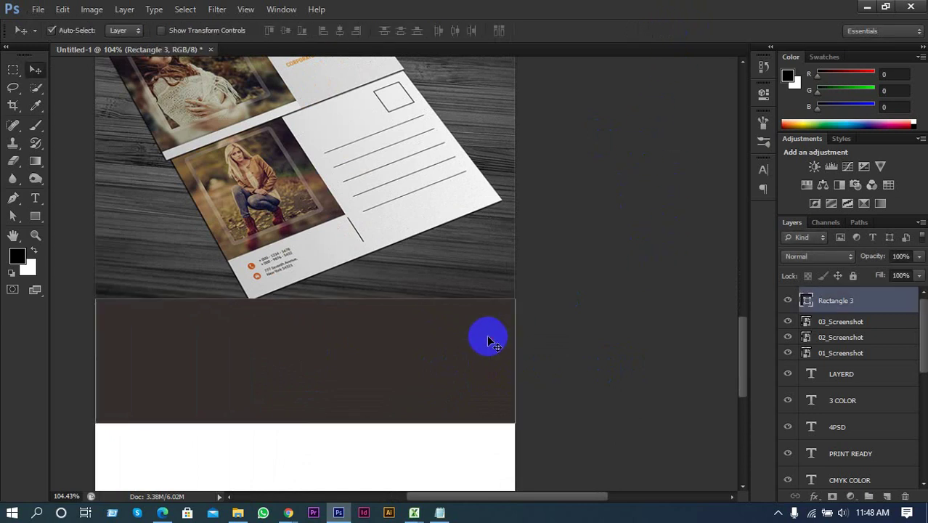
pyautogui.doubleClick(806, 301)
pyautogui.moveTo(677, 255); pyautogui.dragTo(516, 316)
pyautogui.click(864, 149)
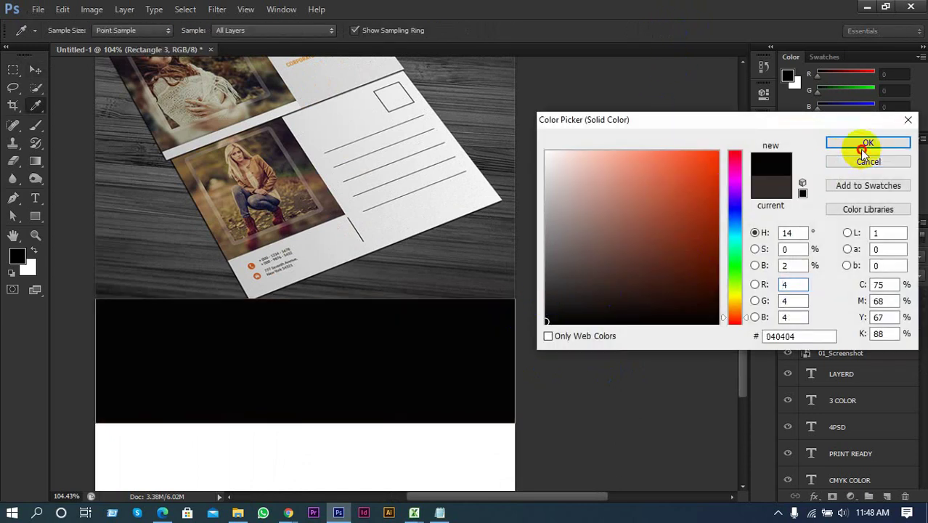
pyautogui.scroll(-2, 514, 352)
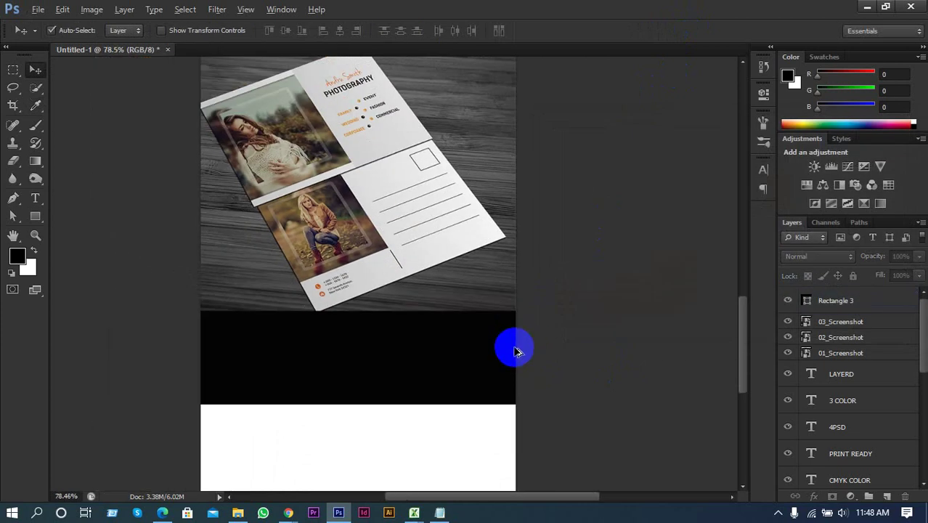
pyautogui.scroll(-2, 514, 351)
# Add the text "PLEASE RATE MY ITEM" in white 26 pt Myriad Pro in the middle of the black footer band
pyautogui.click(428, 359)
pyautogui.scroll(-1, 399, 392)
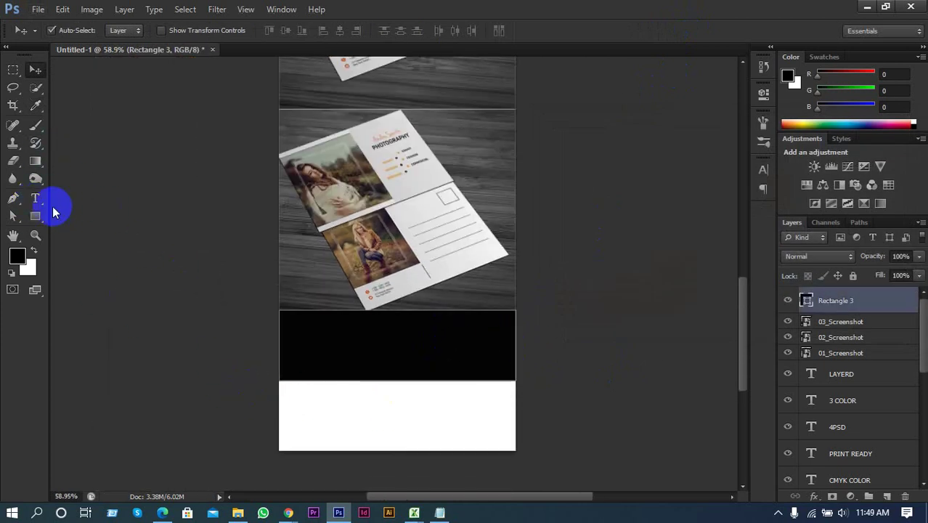
pyautogui.moveTo(37, 214); pyautogui.dragTo(91, 259)
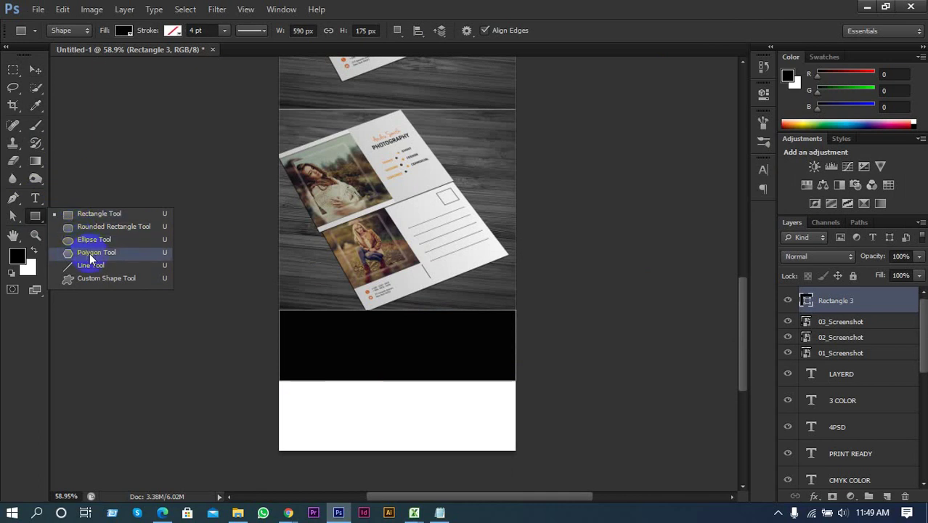
pyautogui.click(2, 350)
pyautogui.click(34, 204)
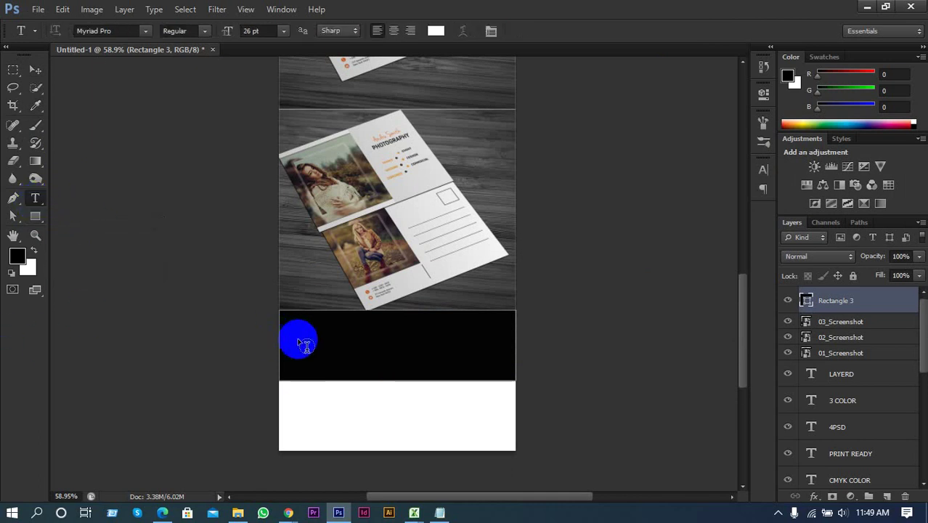
pyautogui.scroll(3, 305, 339)
pyautogui.click(420, 278)
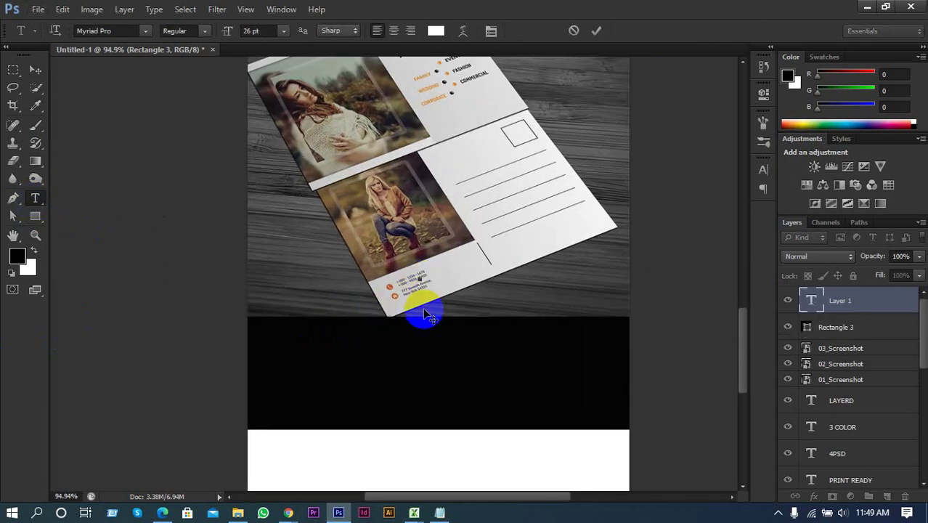
pyautogui.moveTo(425, 311); pyautogui.dragTo(363, 419)
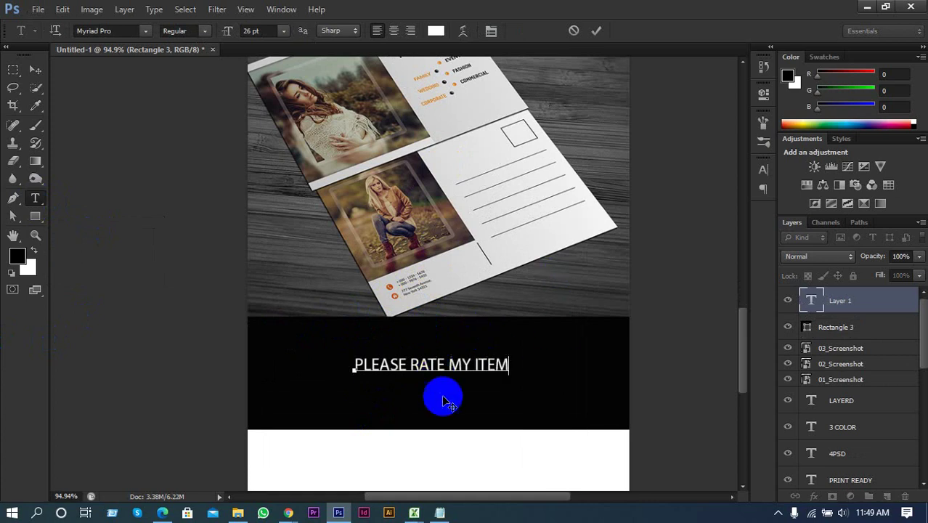
pyautogui.moveTo(441, 391); pyautogui.dragTo(460, 388)
# Set all of the "PLEASE RATE MY ITEM" text to Bold and commit the text edit
pyautogui.hotkey('ctrl', 'a')
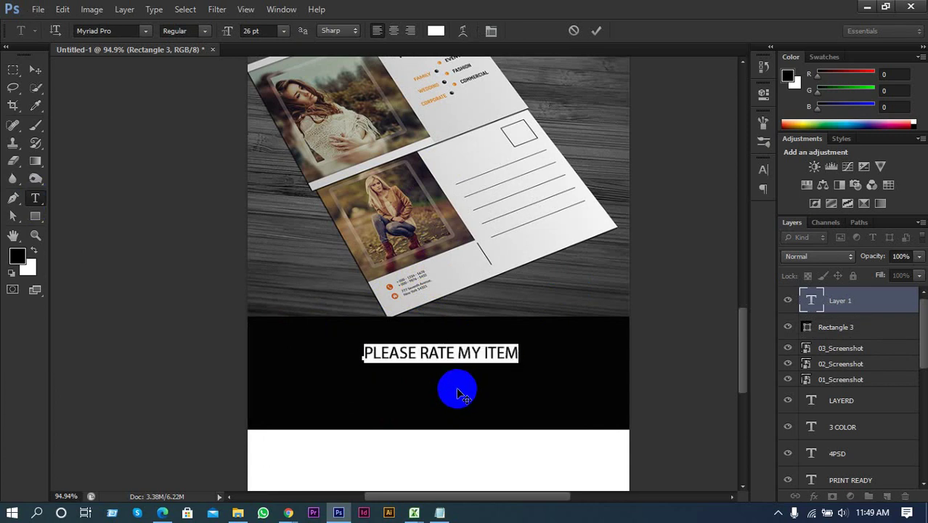
pyautogui.click(211, 34)
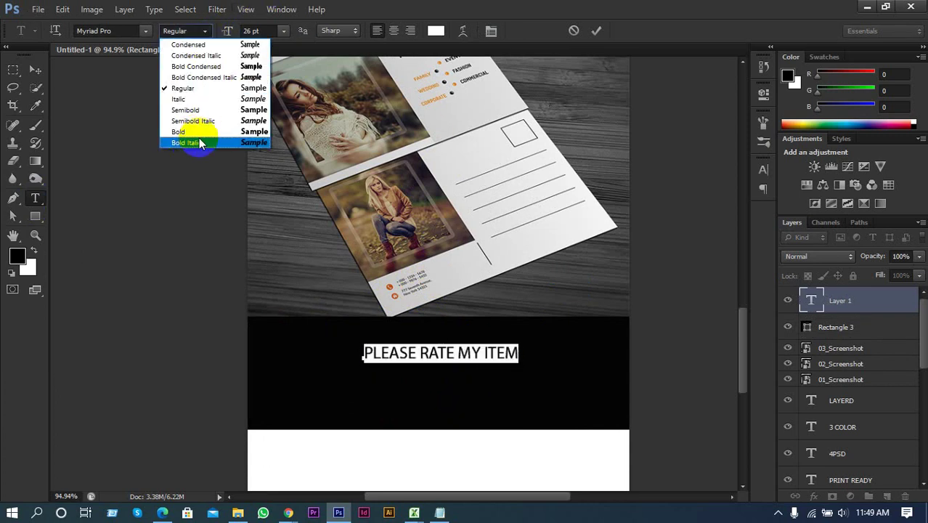
pyautogui.click(208, 131)
pyautogui.click(596, 30)
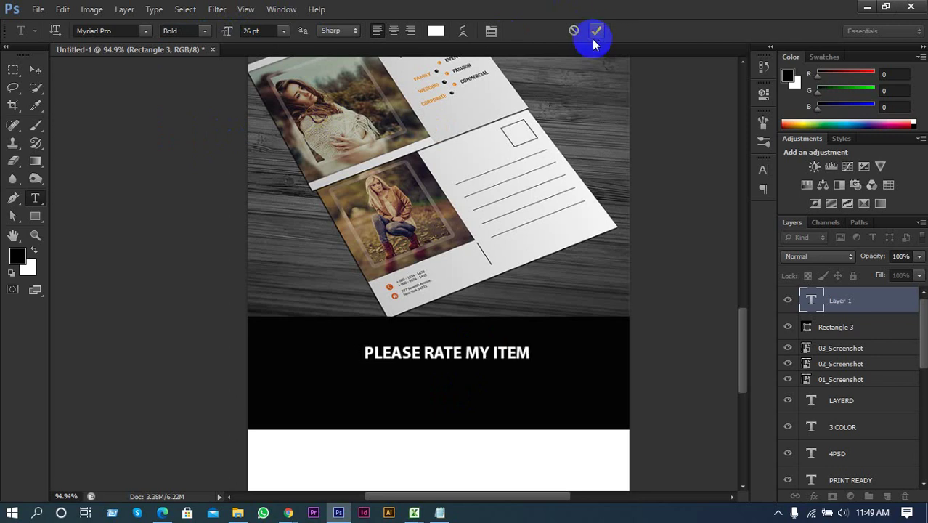
# Align the "PLEASE RATE MY ITEM" text with the footer rectangle's vertical and horizontal centers
pyautogui.scroll(2, 389, 392)
pyautogui.scroll(1, 390, 392)
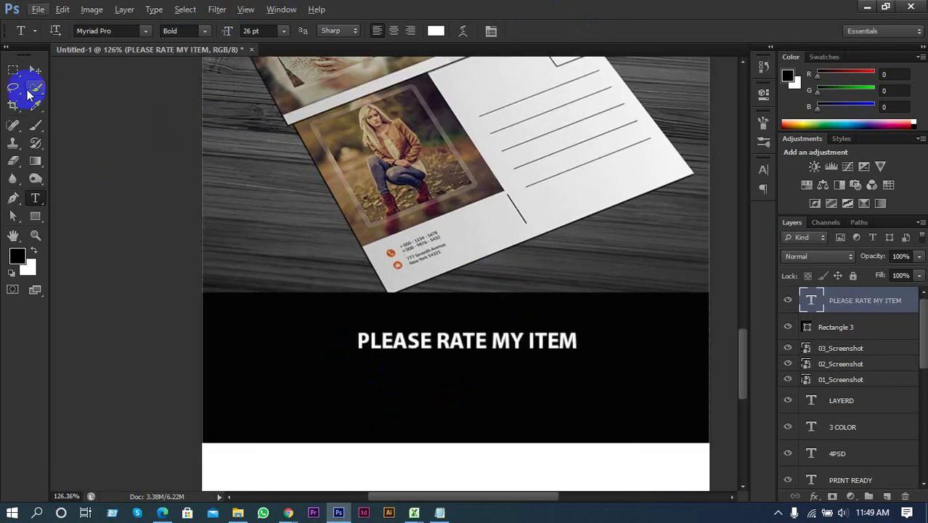
pyautogui.click(35, 70)
pyautogui.moveTo(440, 350); pyautogui.dragTo(444, 360)
pyautogui.keyDown('shift'); pyautogui.click(844, 328); pyautogui.keyUp('shift')
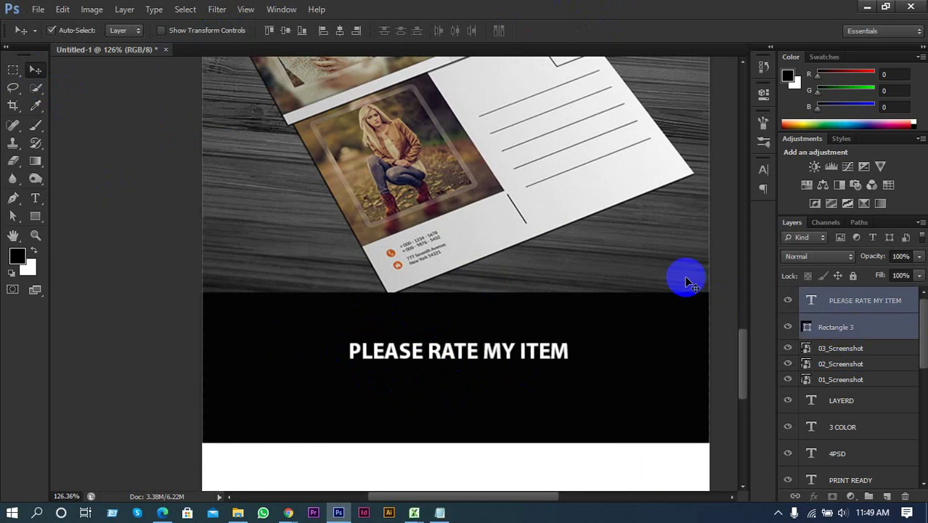
pyautogui.click(286, 31)
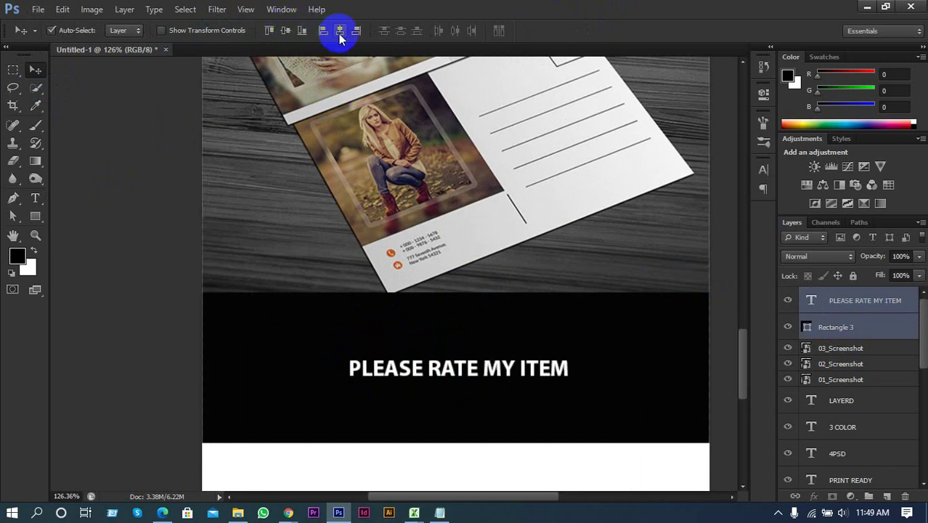
pyautogui.click(338, 32)
pyautogui.click(120, 231)
# Nudge the "PLEASE RATE MY ITEM" text up slightly to leave room beneath it in the footer band
pyautogui.click(421, 359)
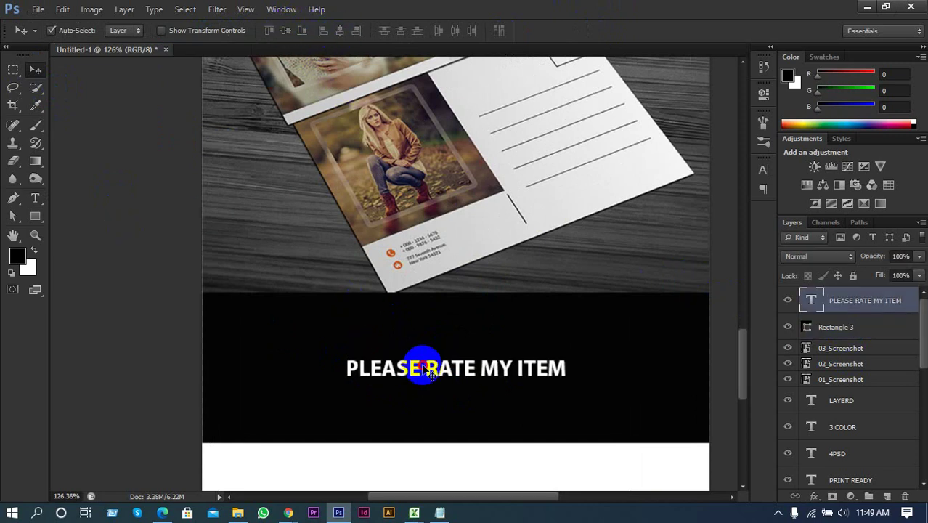
pyautogui.hotkey('shift', 'Up')
pyautogui.hotkey('shift', 'Up')
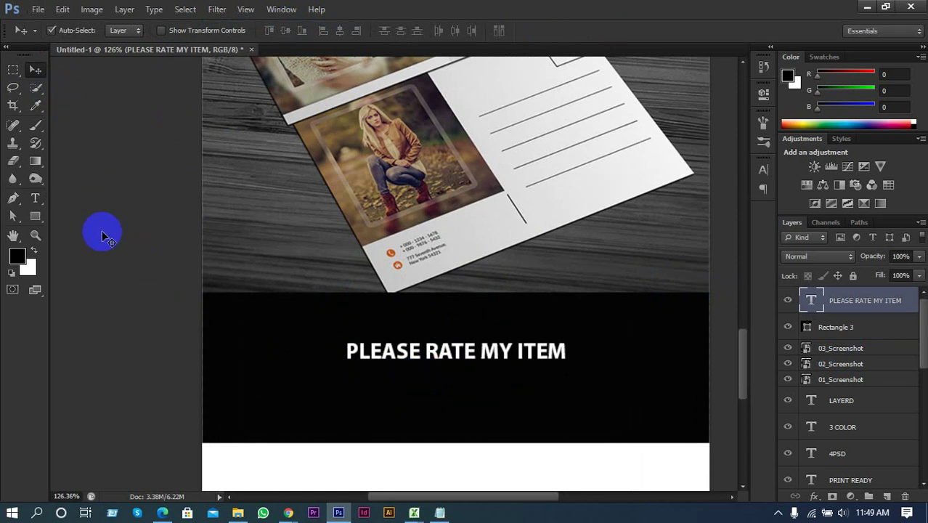
# Draw a hollow star custom shape about 35 × 33 px below the left part of the footer text
pyautogui.click(33, 217)
pyautogui.moveTo(33, 216); pyautogui.dragTo(81, 279)
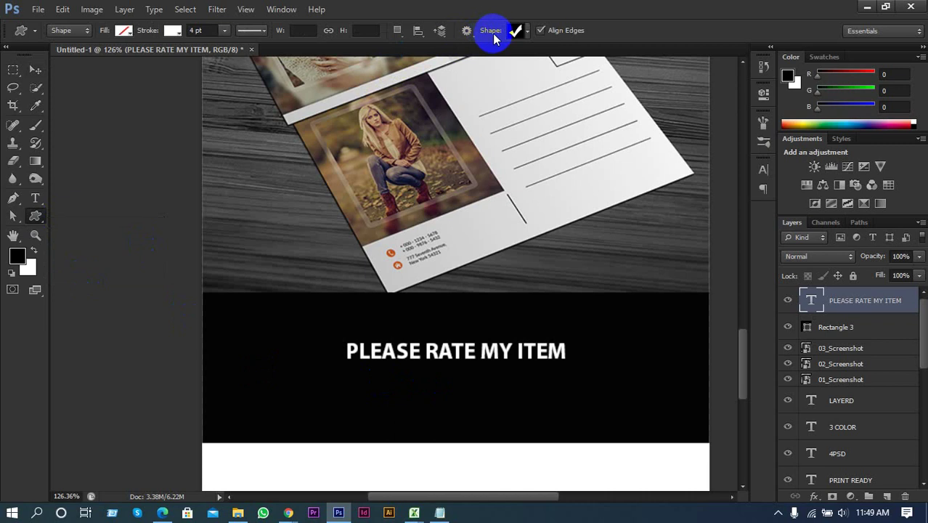
pyautogui.click(516, 31)
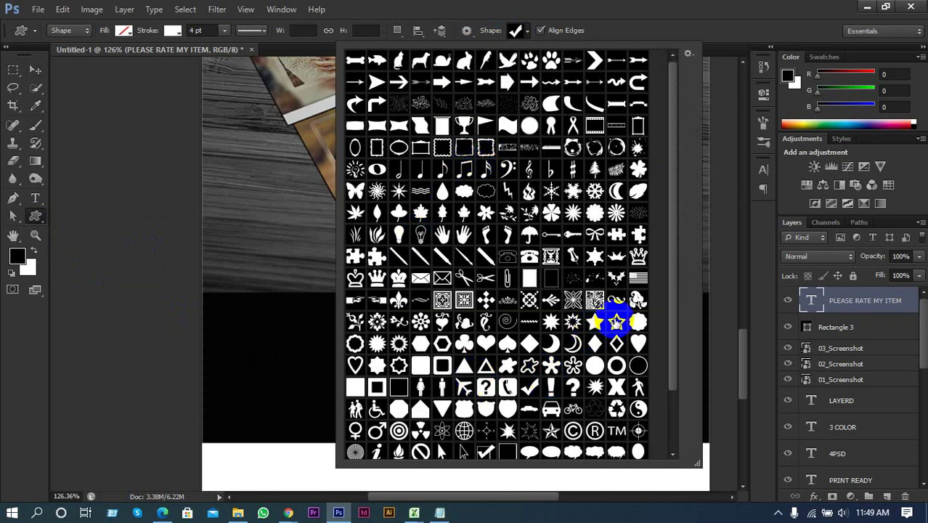
pyautogui.click(617, 322)
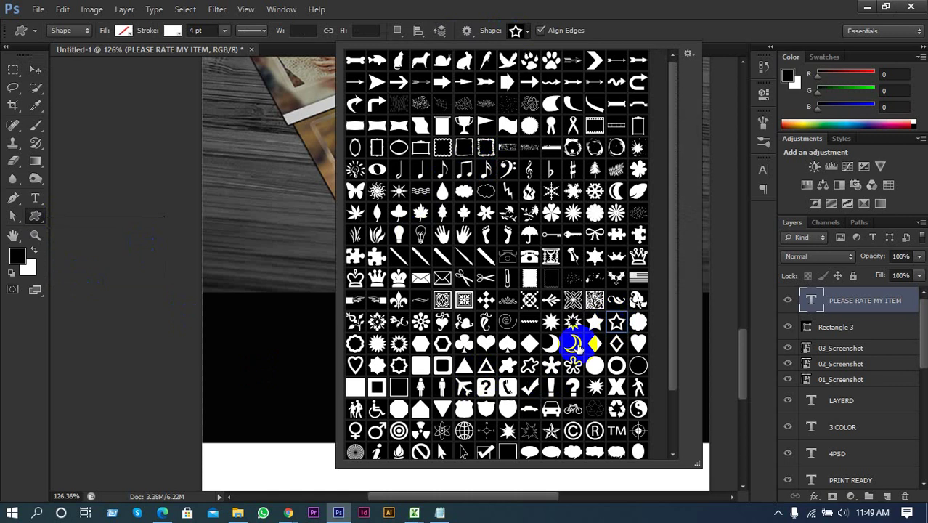
pyautogui.click(16, 423)
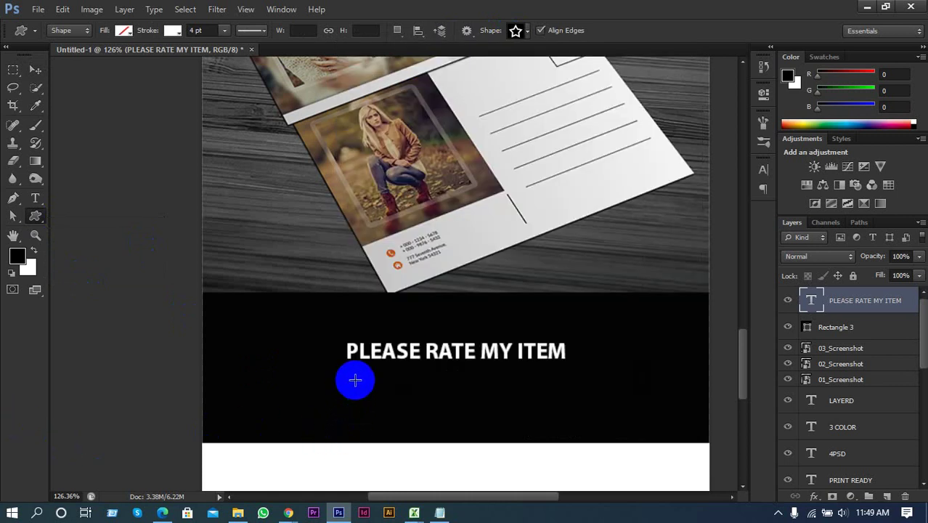
pyautogui.moveTo(380, 385); pyautogui.dragTo(410, 414)
# Give the star shape a yellow fill and a light orange stroke, and deselect it
pyautogui.doubleClick(811, 300)
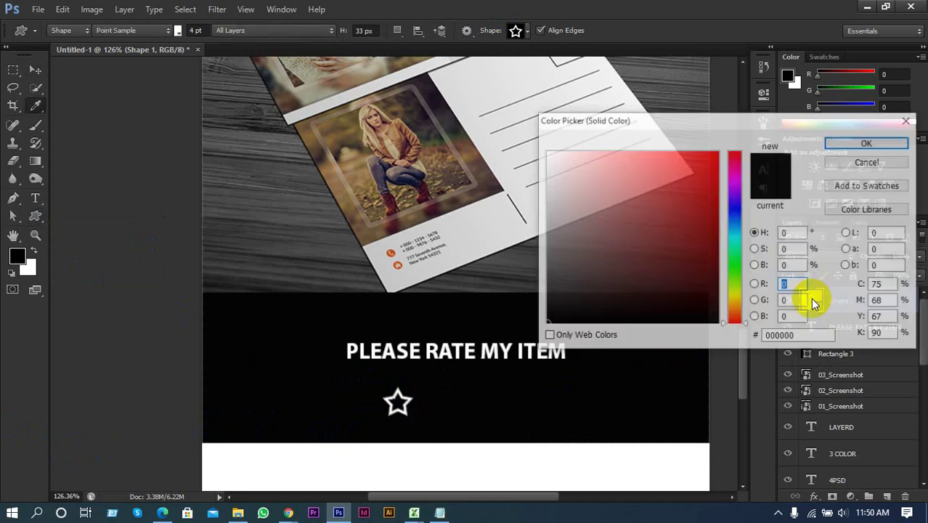
pyautogui.press('Escape')
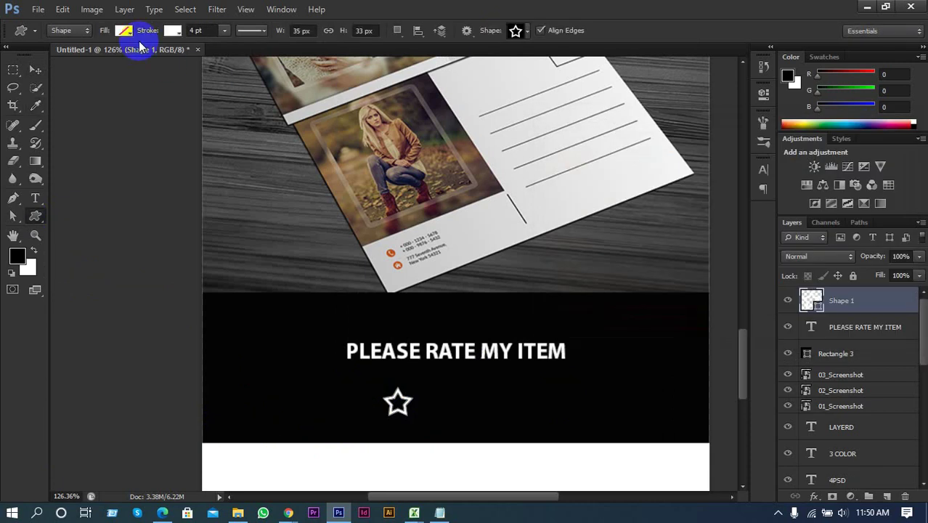
pyautogui.click(124, 30)
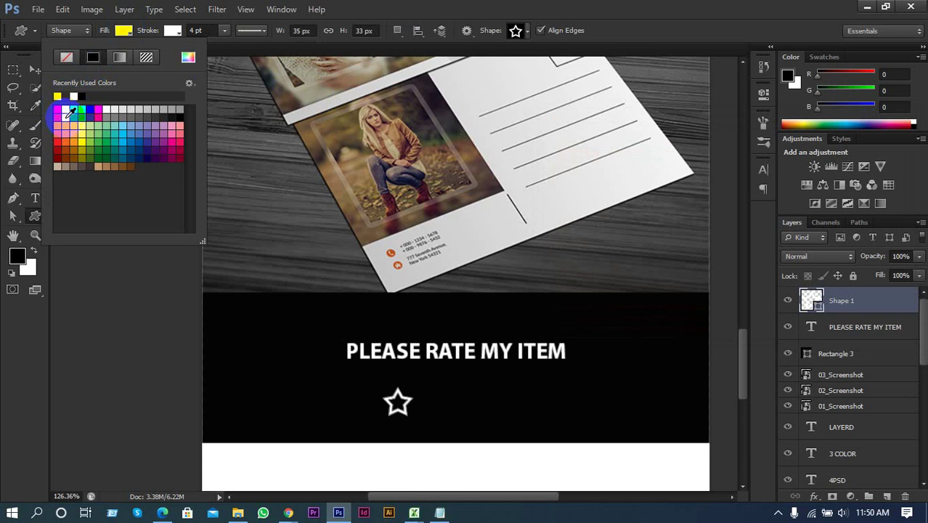
pyautogui.click(188, 36)
pyautogui.click(178, 34)
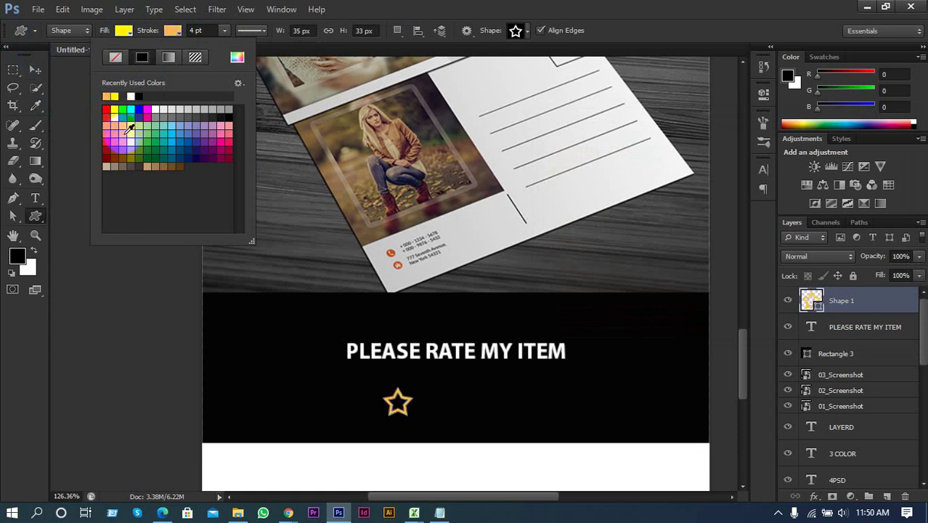
pyautogui.click(35, 70)
pyautogui.click(367, 369)
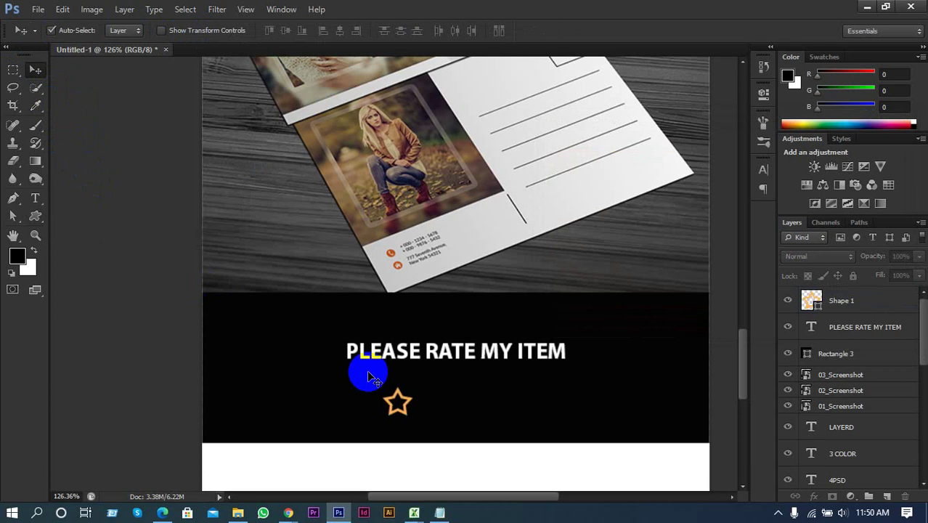
# Set the stroke width of the hollow star shape below the footer text to 7 pt
pyautogui.scroll(5, 368, 376)
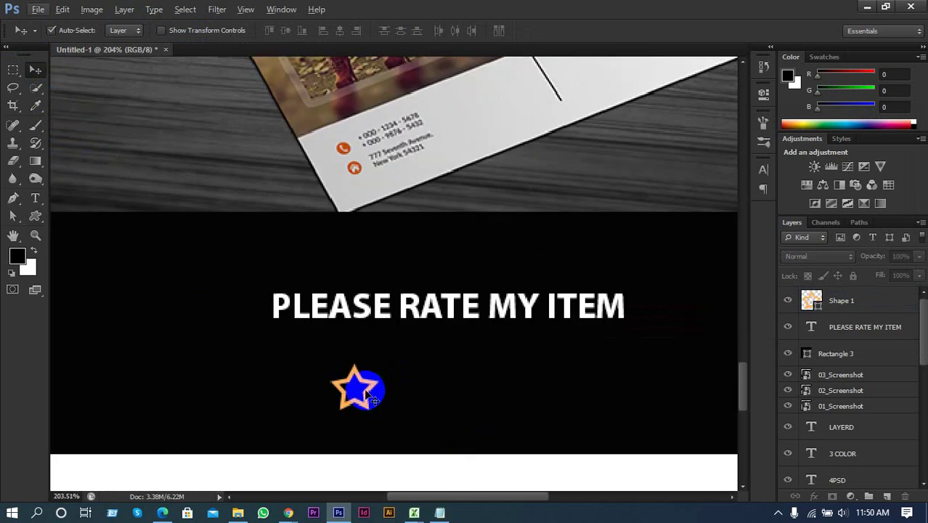
pyautogui.click(370, 395)
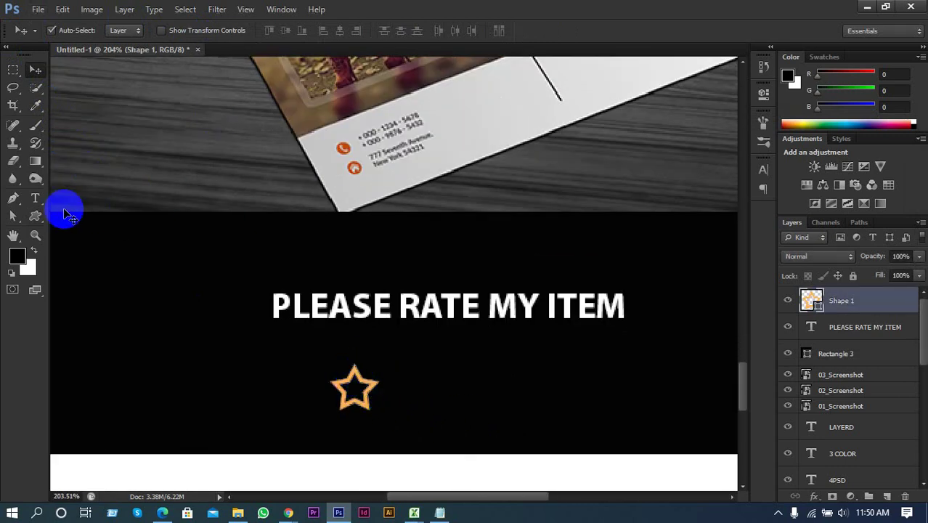
pyautogui.click(35, 216)
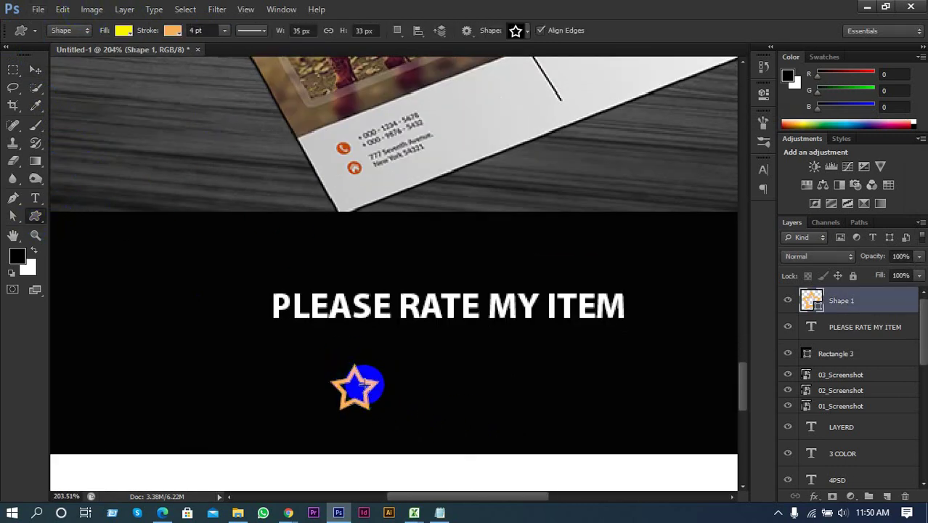
pyautogui.click(34, 69)
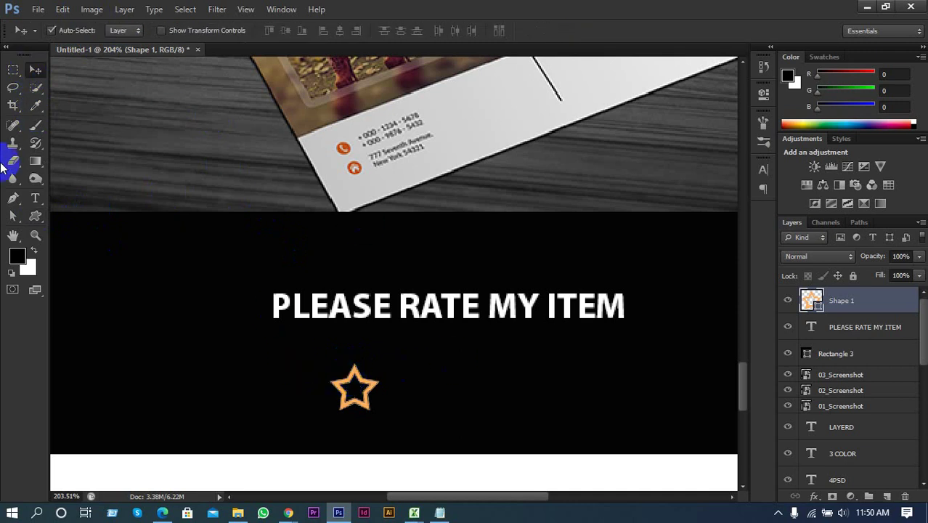
pyautogui.click(35, 216)
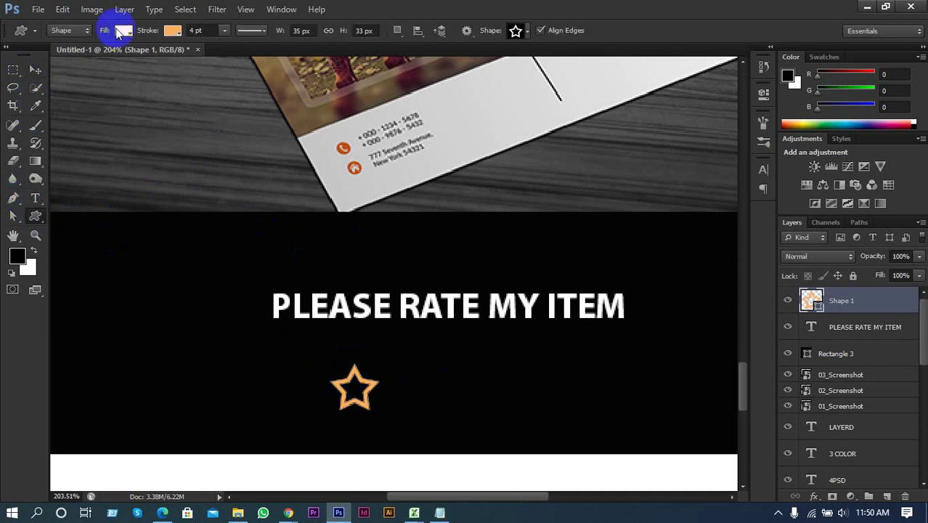
pyautogui.click(205, 31)
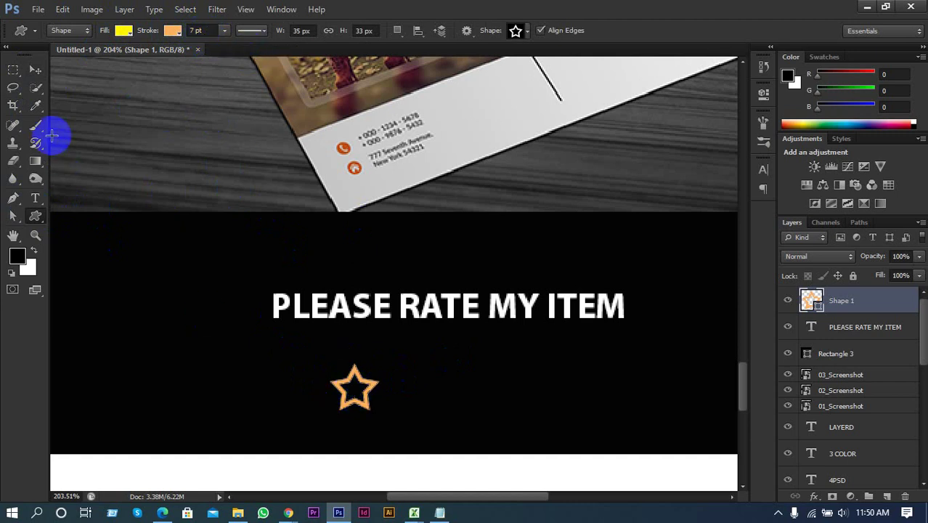
pyautogui.click(35, 70)
pyautogui.scroll(-2, 396, 312)
pyautogui.scroll(-1, 375, 347)
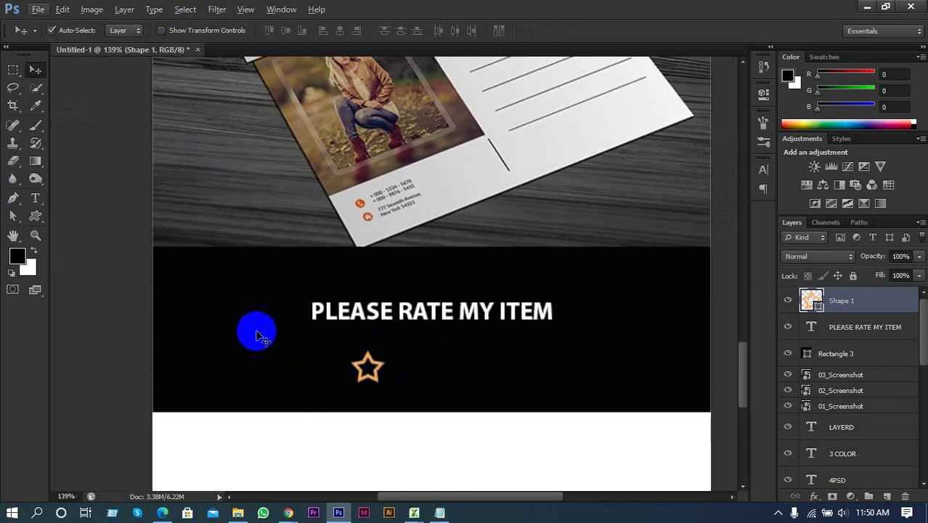
# Duplicate the star four times into a horizontal row of five and group the five star layers
pyautogui.scroll(2, 559, 384)
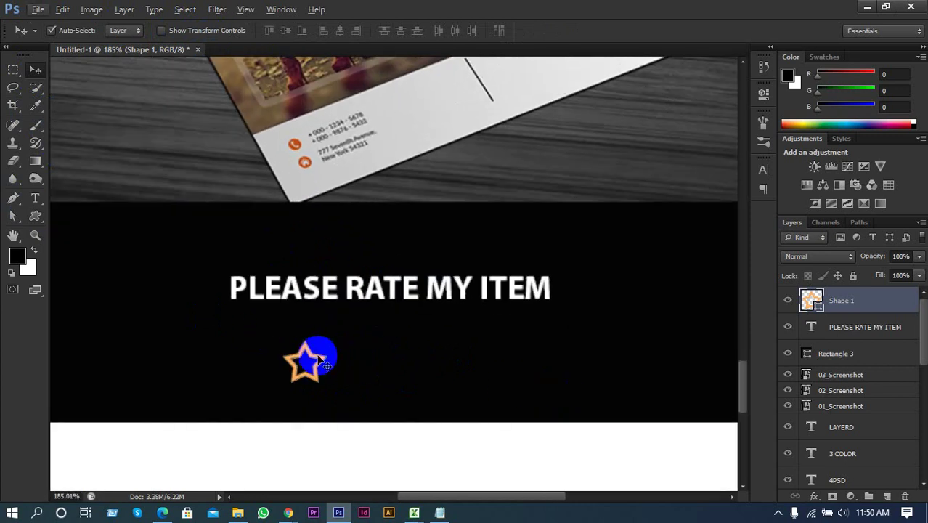
pyautogui.moveTo(317, 356); pyautogui.dragTo(543, 366)
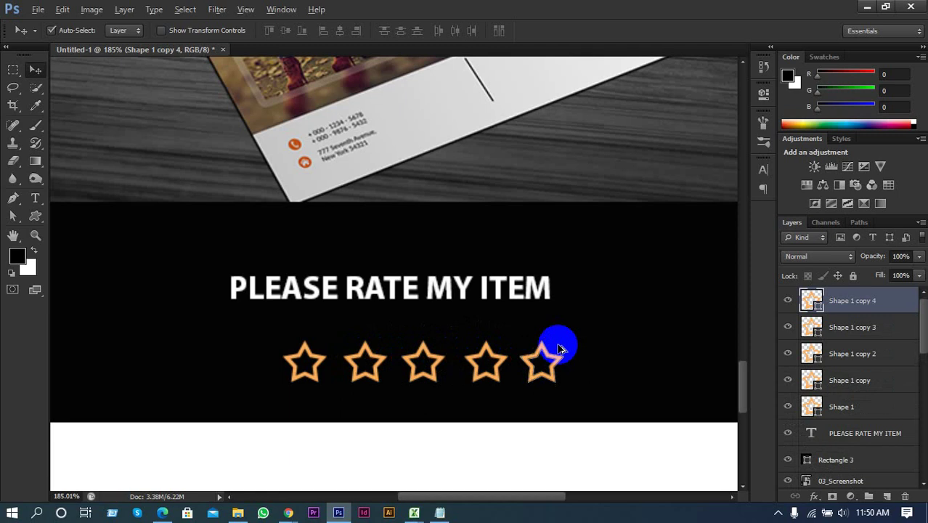
pyautogui.scroll(-3, 555, 344)
pyautogui.keyDown('shift'); pyautogui.click(838, 407); pyautogui.keyUp('shift')
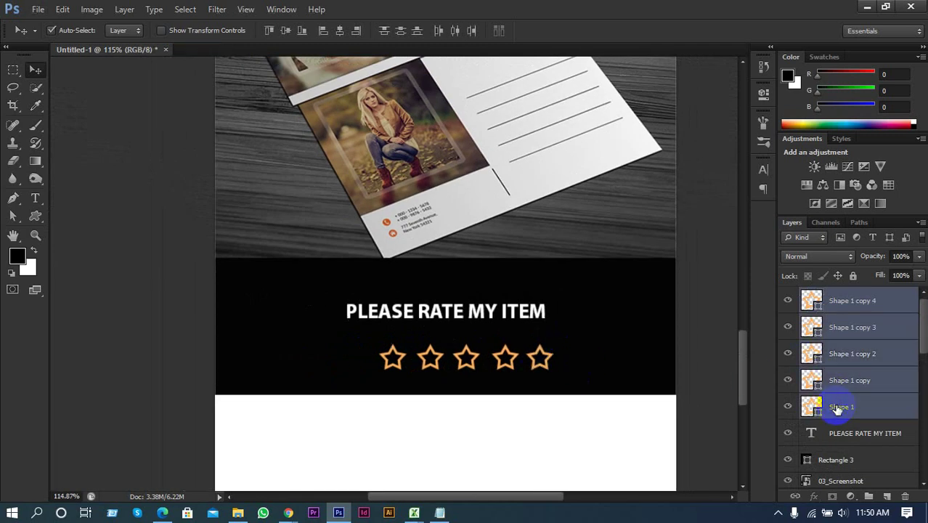
pyautogui.hotkey('ctrl', 'g')
# Align the star group and the "PLEASE RATE MY ITEM" text on their horizontal centers, and deselect them
pyautogui.keyDown('shift'); pyautogui.click(851, 316); pyautogui.keyUp('shift')
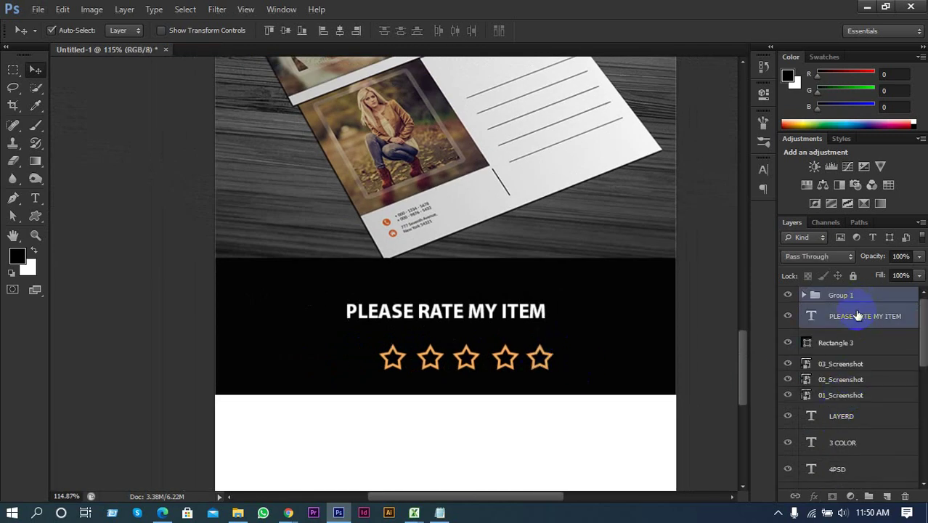
pyautogui.click(339, 30)
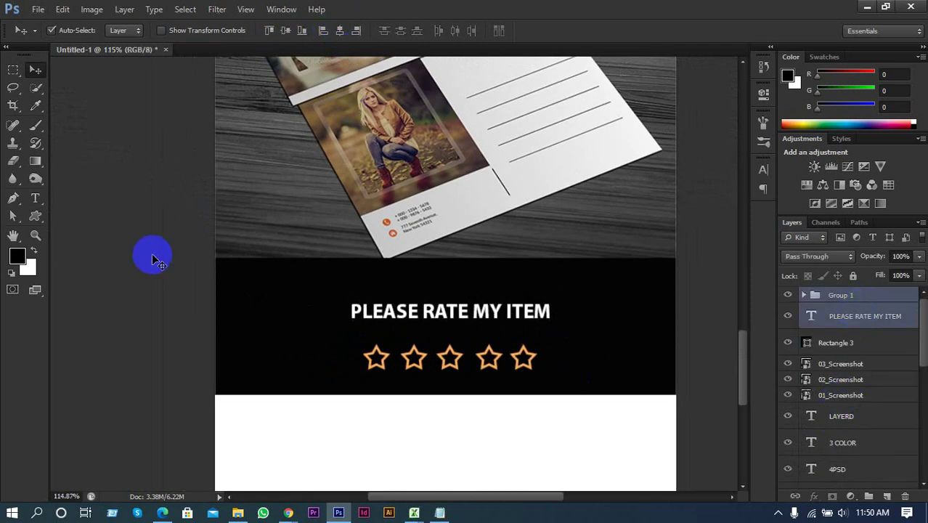
pyautogui.click(123, 276)
pyautogui.scroll(-5, 192, 311)
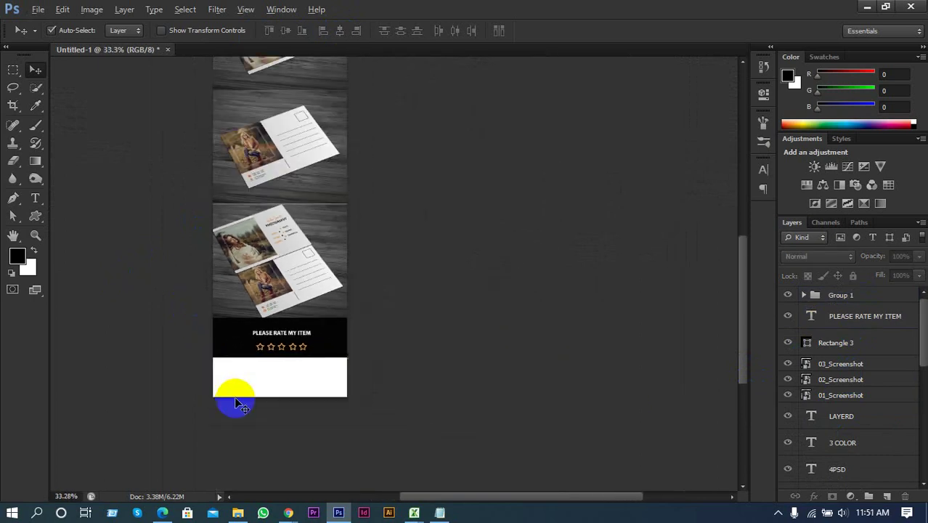
# Increase the font size of the "PLEASE RATE MY ITEM" footer text to 35 pt
pyautogui.scroll(4, 254, 356)
pyautogui.click(342, 263)
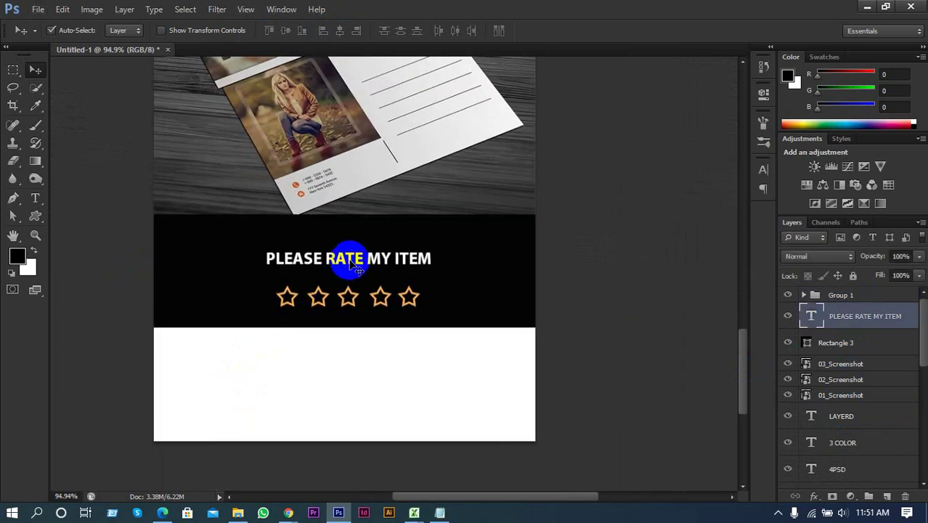
pyautogui.doubleClick(350, 264)
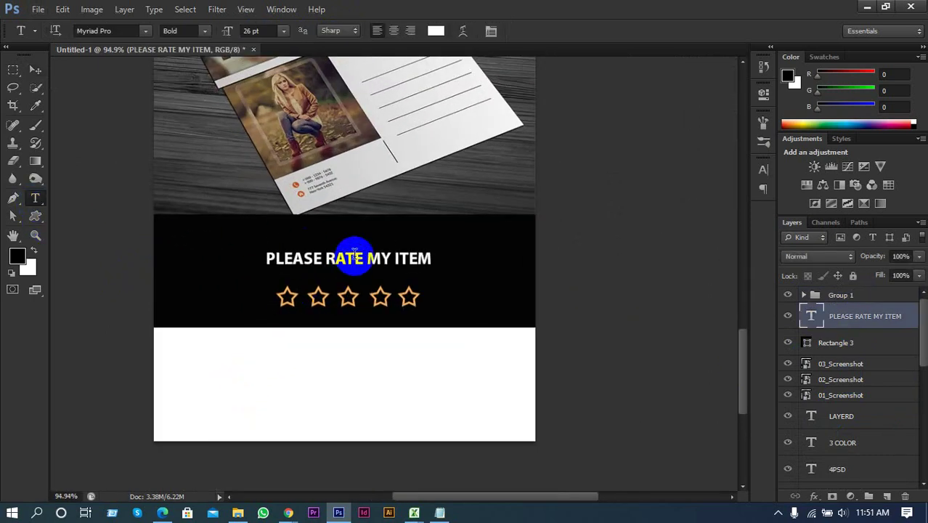
pyautogui.tripleClick(350, 263)
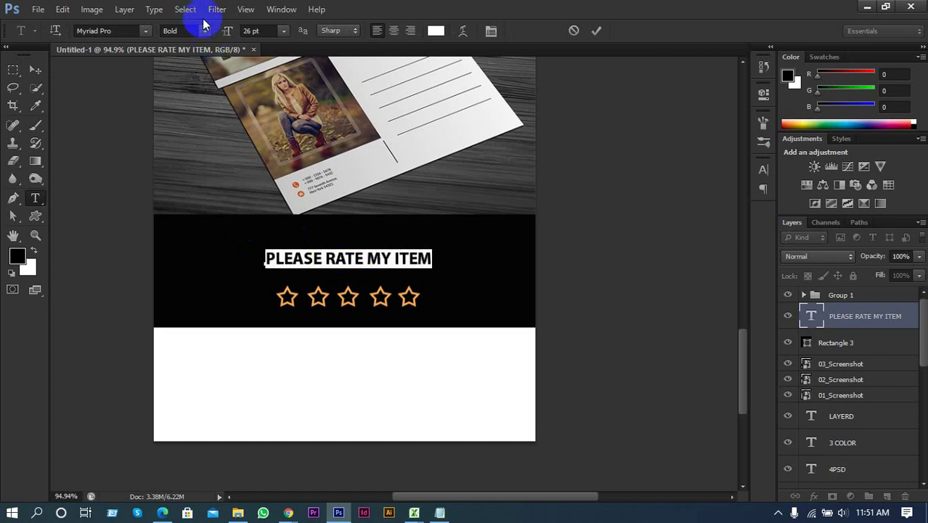
pyautogui.moveTo(255, 29); pyautogui.dragTo(237, 32)
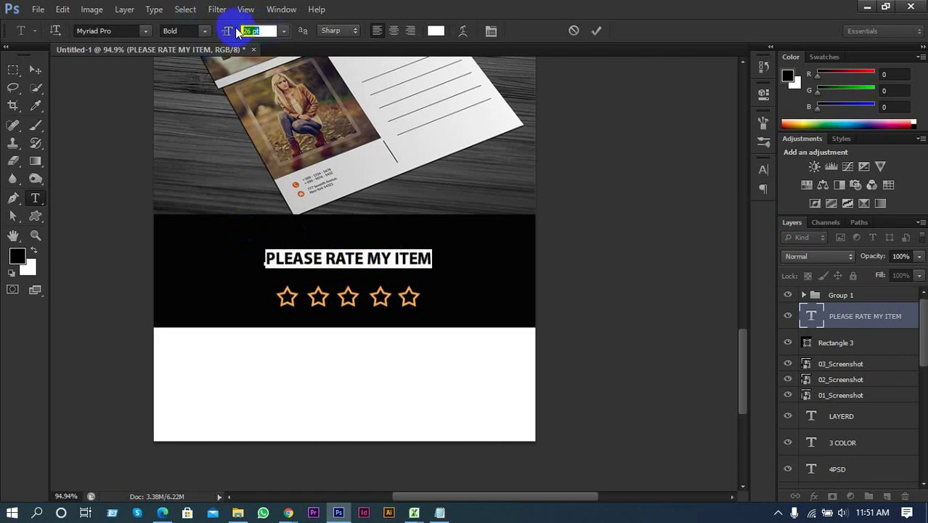
pyautogui.write('35')
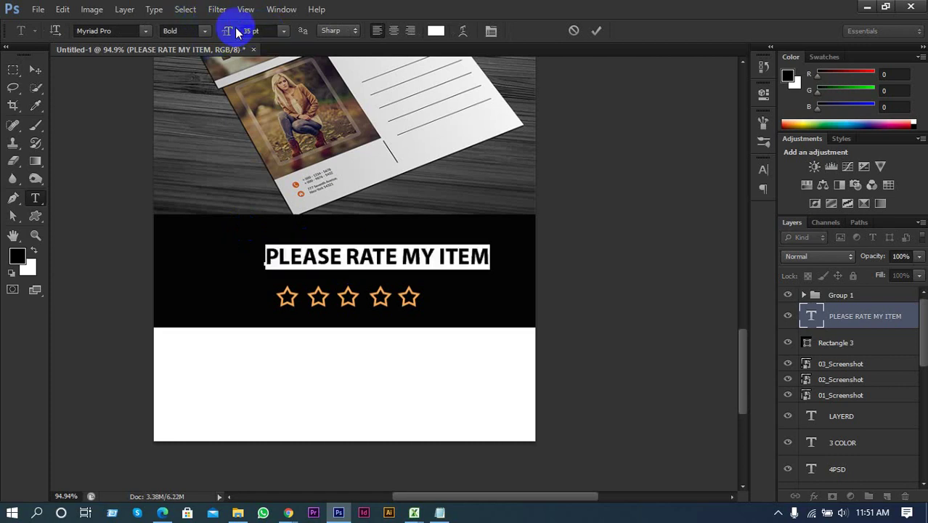
pyautogui.click(596, 31)
pyautogui.click(35, 69)
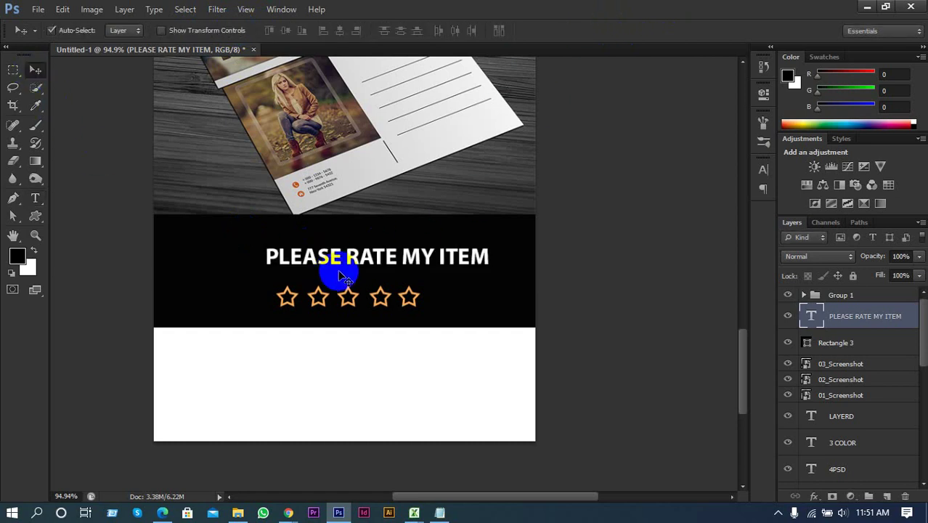
# Shift the enlarged "PLEASE RATE MY ITEM" text left, closer to the middle of the black footer
pyautogui.moveTo(343, 264)
pyautogui.mouseDown()
pyautogui.moveTo(329, 268)
pyautogui.moveTo(352, 260)
pyautogui.moveTo(338, 260)
pyautogui.mouseUp()
pyautogui.click(351, 260)
pyautogui.click(843, 345)
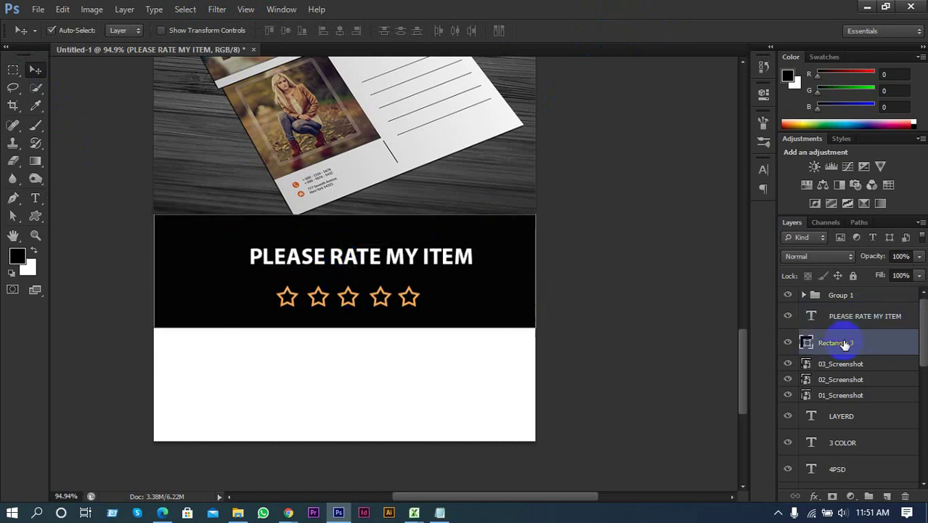
# Nudge the star group up so it sits closer beneath the footer text, and deselect it
pyautogui.click(846, 296)
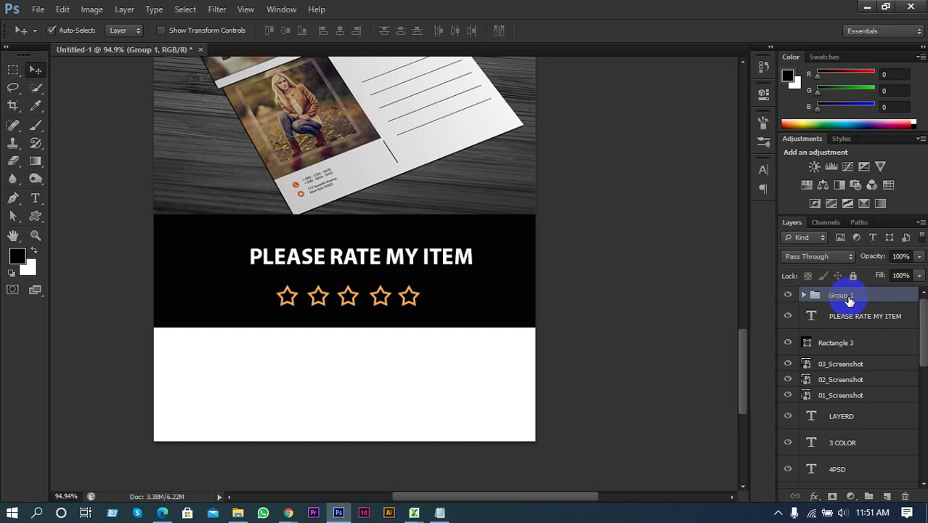
pyautogui.hotkey('shift', 'Up')
pyautogui.hotkey('shift', 'Up')
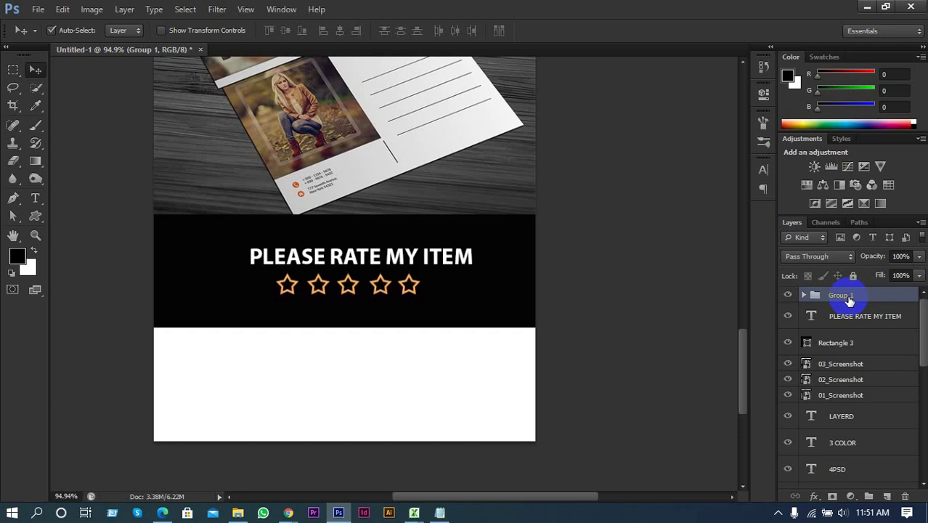
pyautogui.press('Down')
pyautogui.press('Down')
pyautogui.press('Down')
pyautogui.press('Down')
pyautogui.click(613, 252)
# Select the area from the header down to the footer's lower edge and crop the canvas to it, removing the blank white strip
pyautogui.scroll(-5, 595, 268)
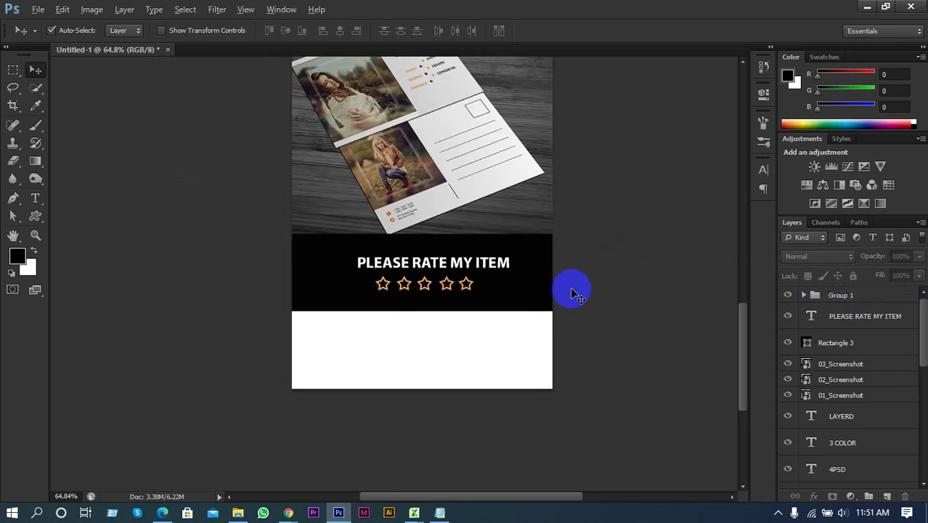
pyautogui.scroll(2, 407, 305)
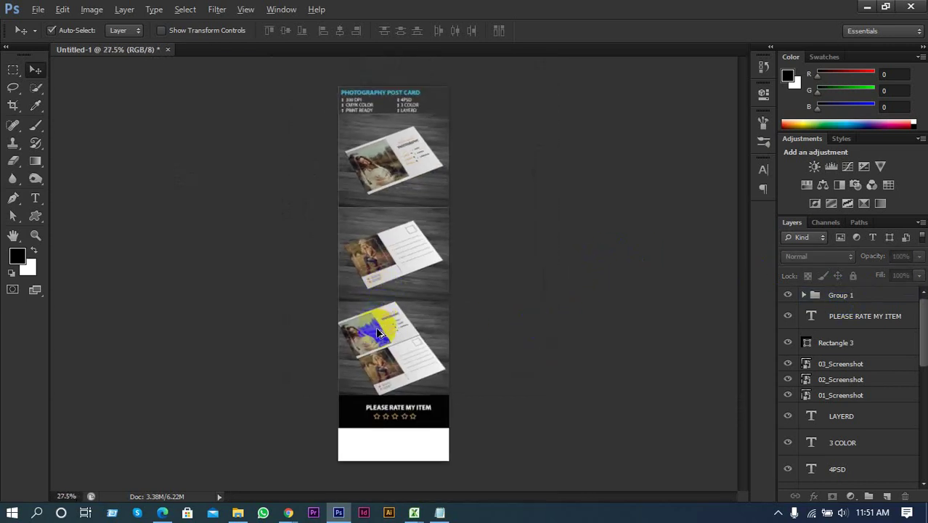
pyautogui.scroll(-1, 370, 328)
pyautogui.click(13, 70)
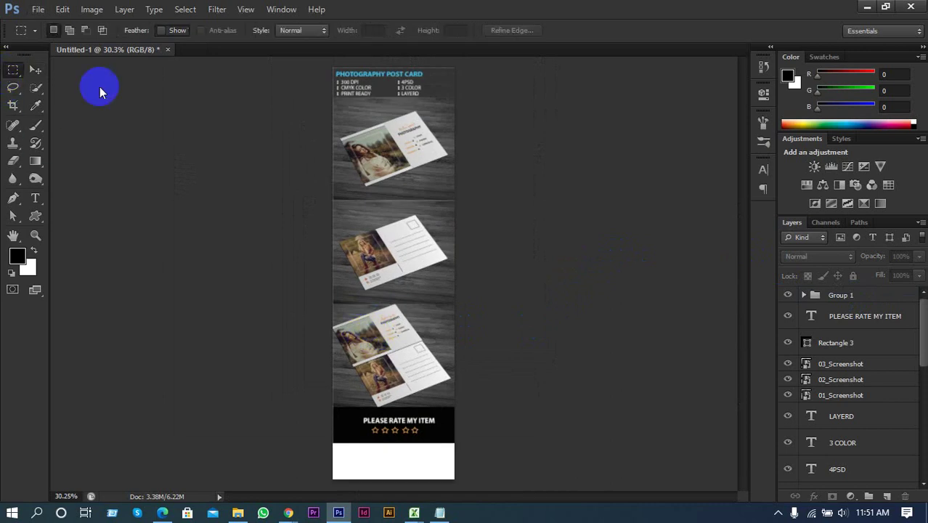
pyautogui.moveTo(337, 71); pyautogui.dragTo(529, 442)
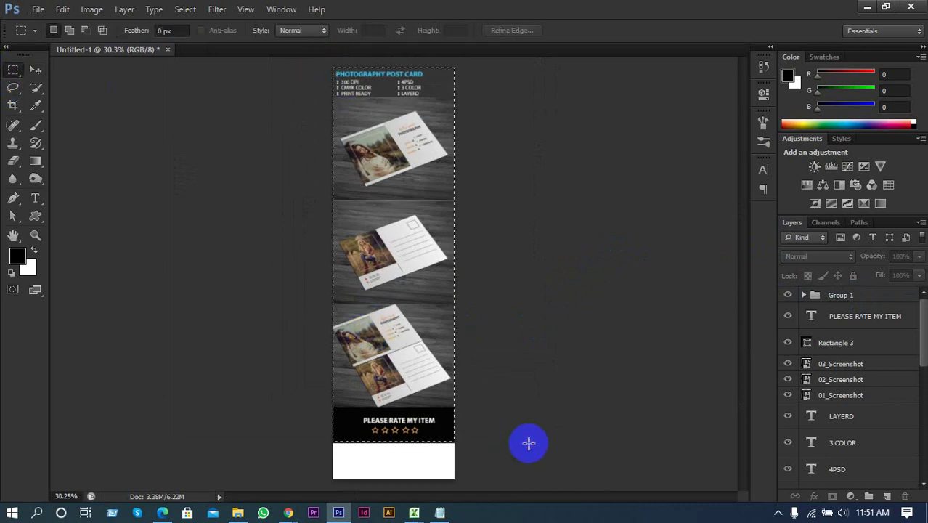
pyautogui.press('c')
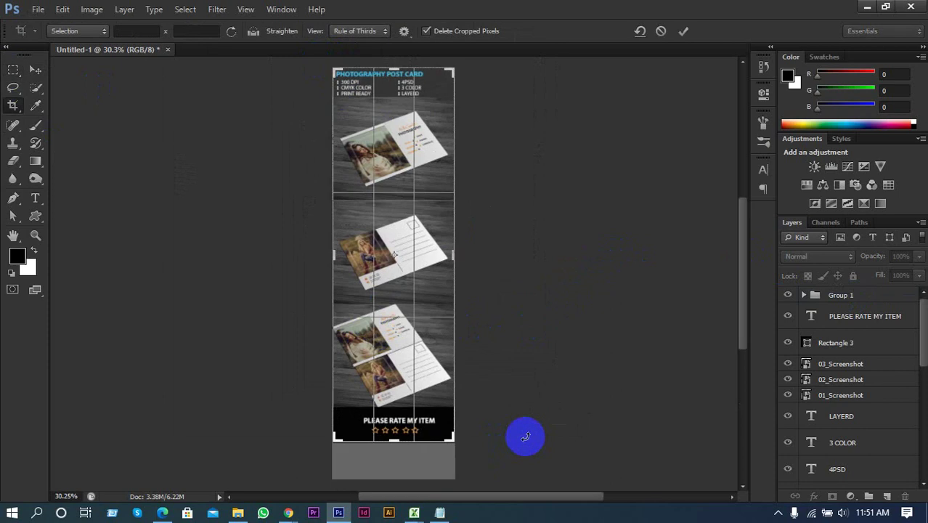
pyautogui.press('Return')
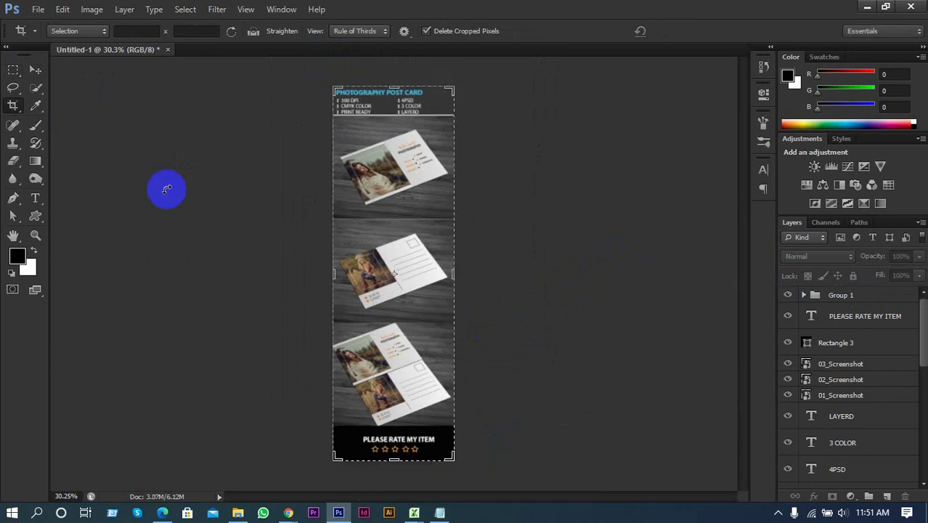
pyautogui.click(35, 69)
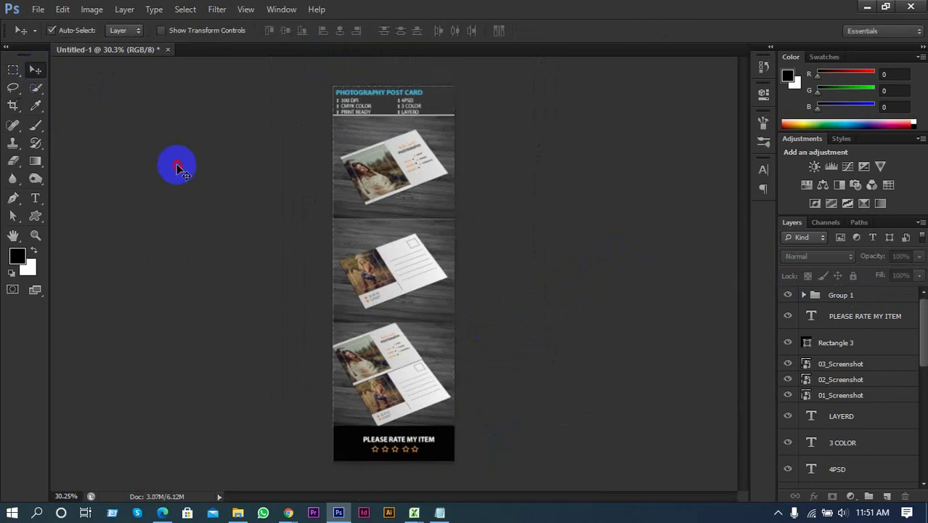
# Start saving a copy of the preview in JPEG format to the Approve File folder on the Software (H:) drive
pyautogui.click(36, 8)
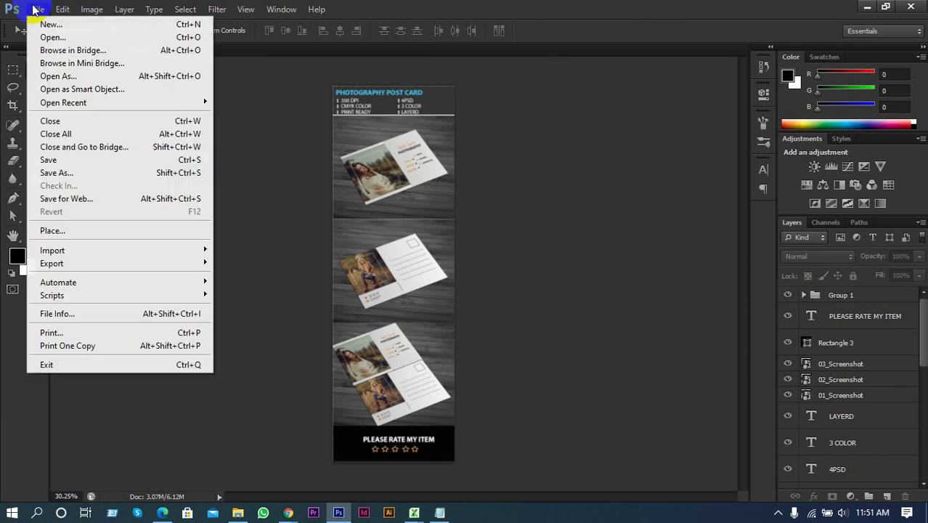
pyautogui.click(69, 174)
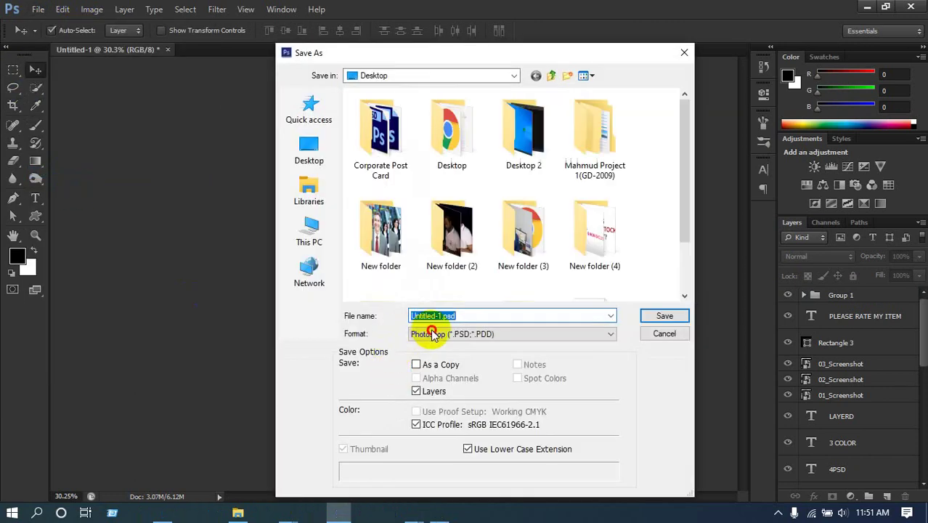
pyautogui.click(450, 334)
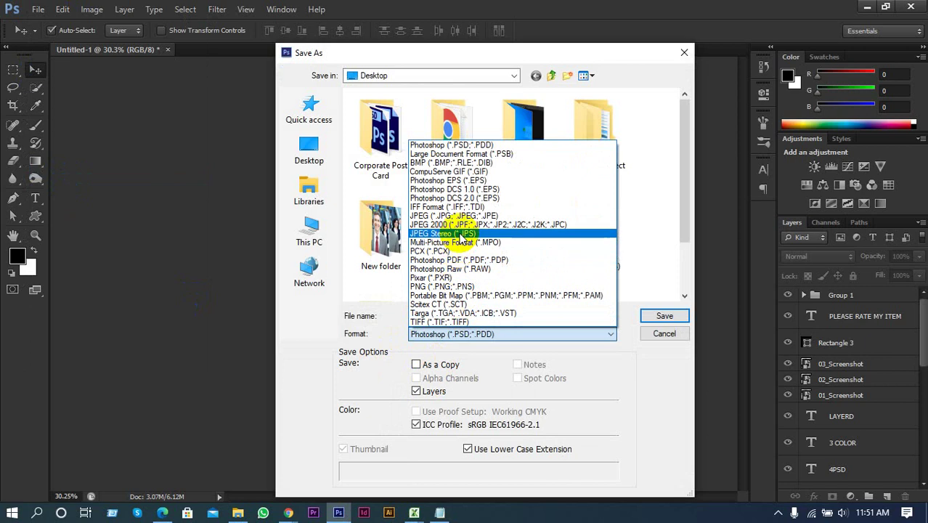
pyautogui.click(465, 216)
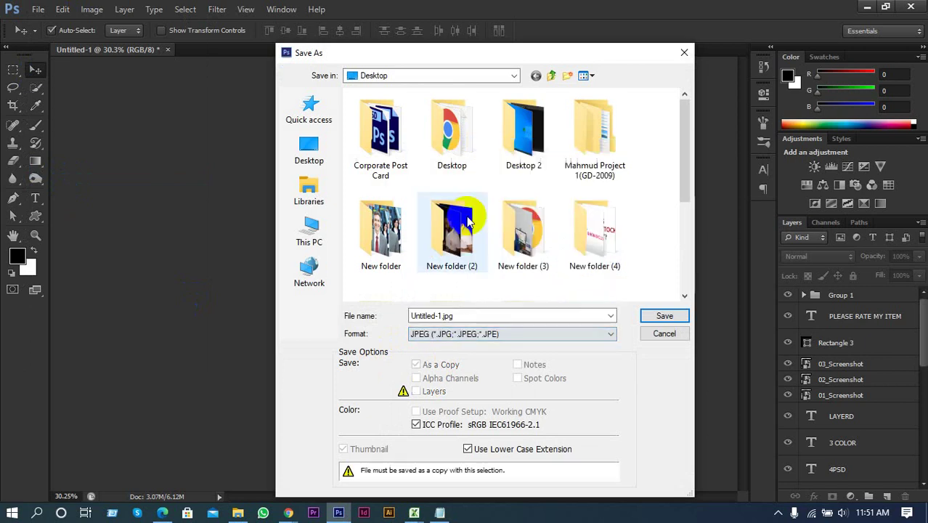
pyautogui.click(316, 242)
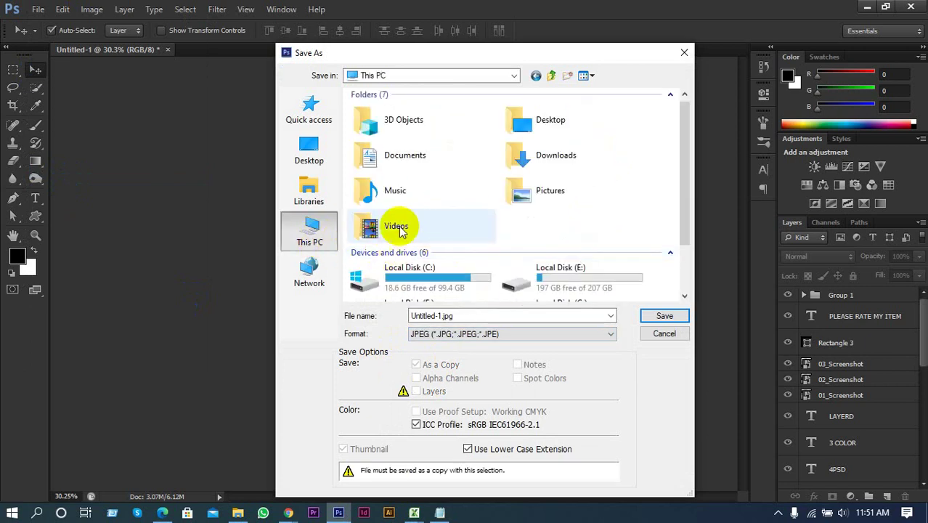
pyautogui.scroll(-2, 431, 233)
pyautogui.doubleClick(421, 272)
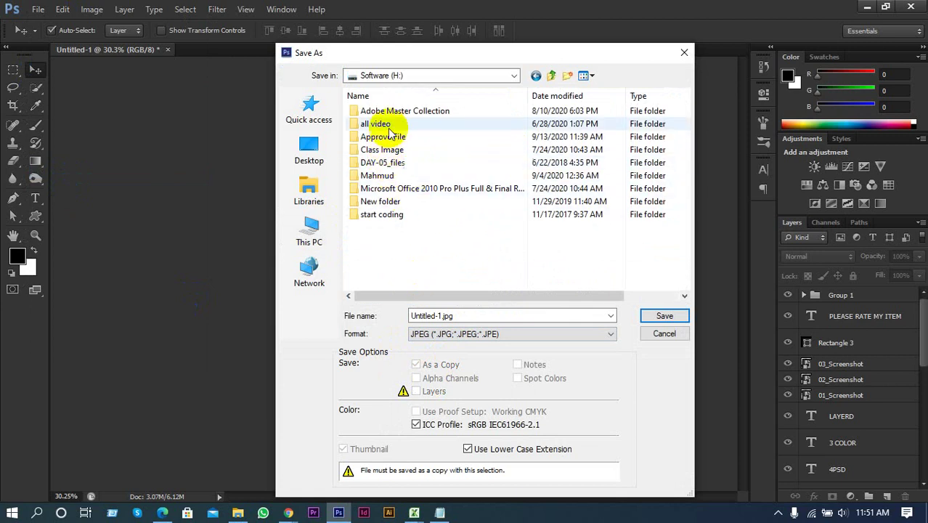
pyautogui.doubleClick(385, 136)
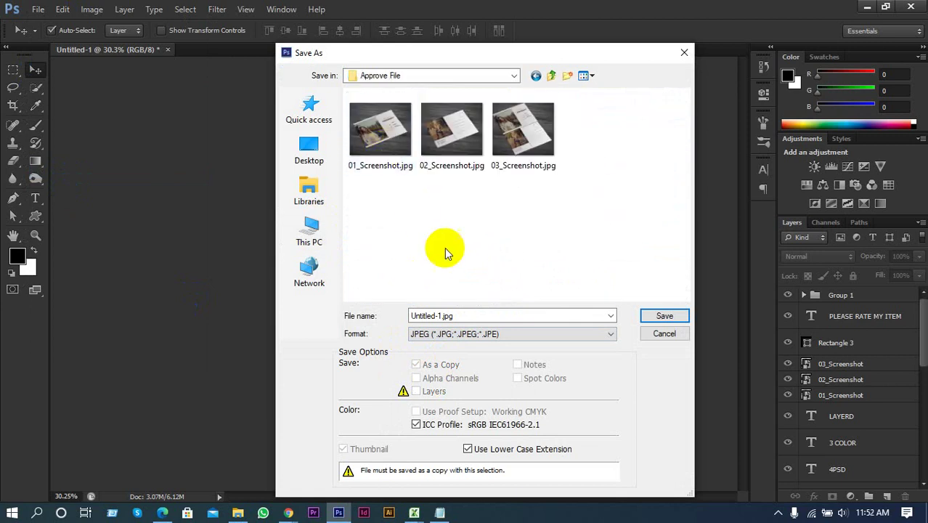
# Save the JPEG as IMAGE PREVIEW at maximum quality 12, and close the document without saving its changes
pyautogui.doubleClick(512, 316)
pyautogui.write('iMAGE pREVIEW')
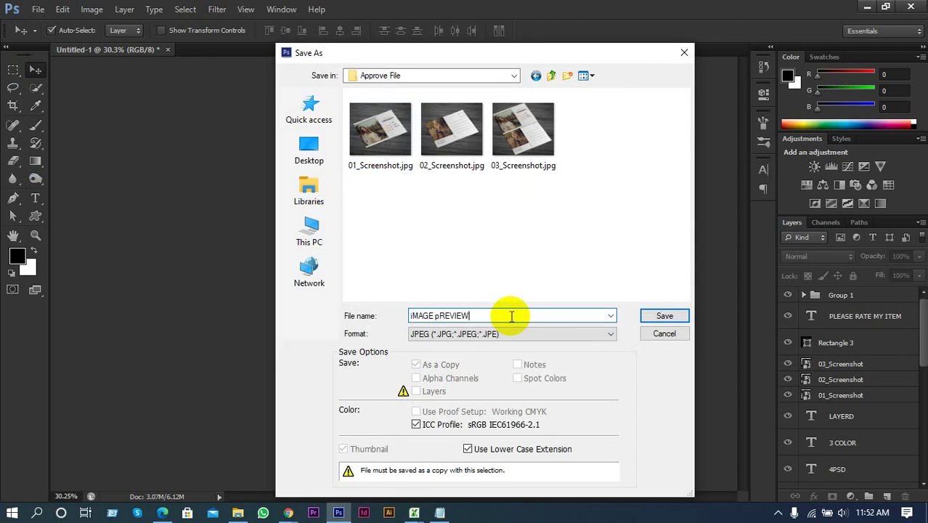
pyautogui.click(444, 316)
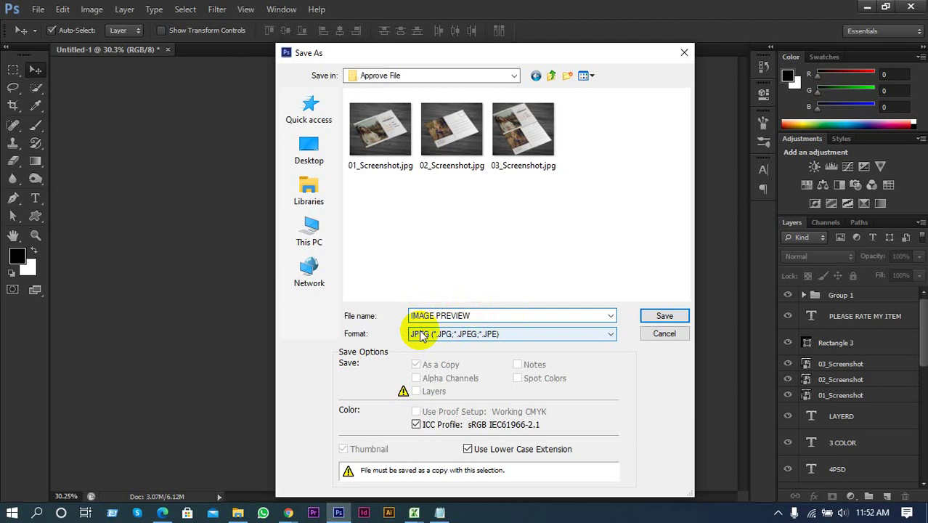
pyautogui.click(663, 315)
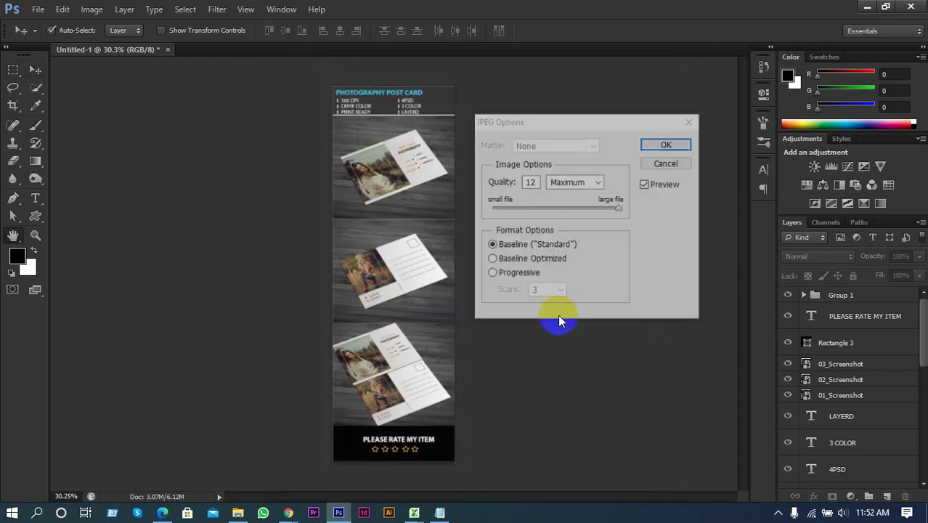
pyautogui.click(653, 145)
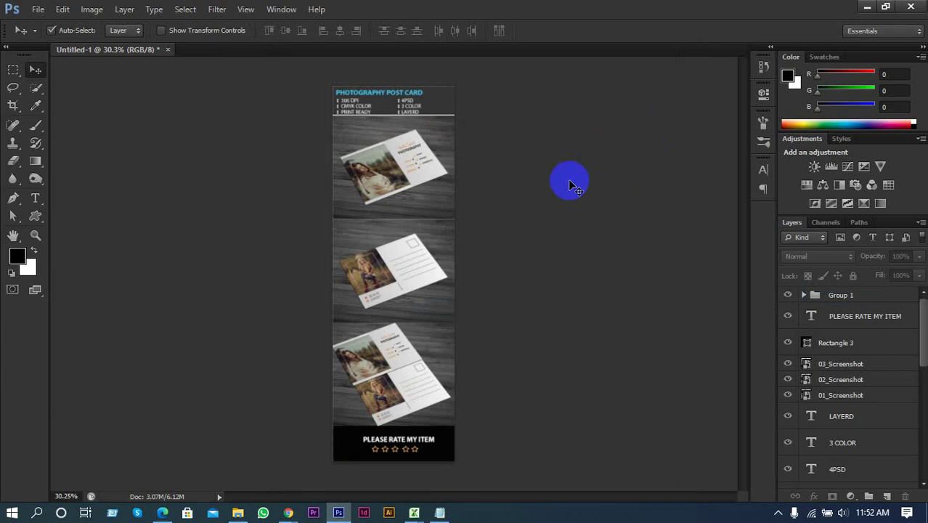
pyautogui.click(167, 50)
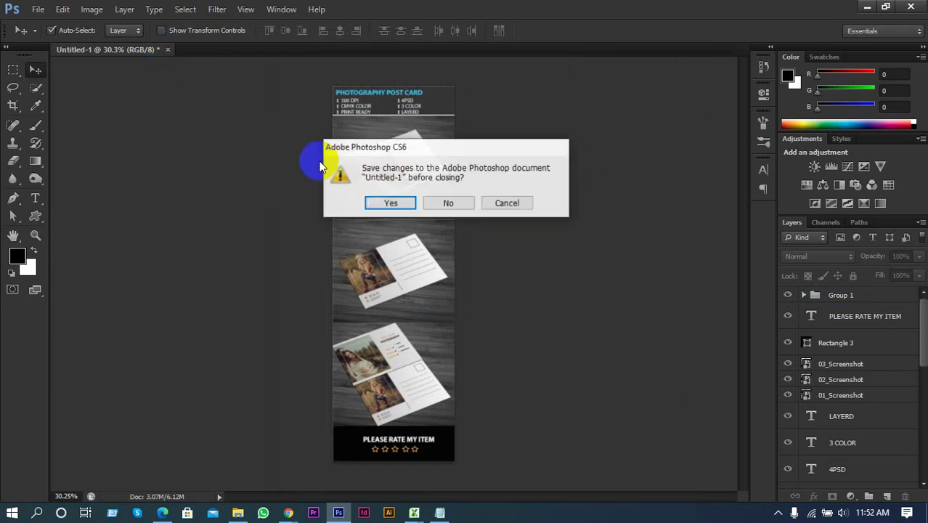
pyautogui.click(448, 204)
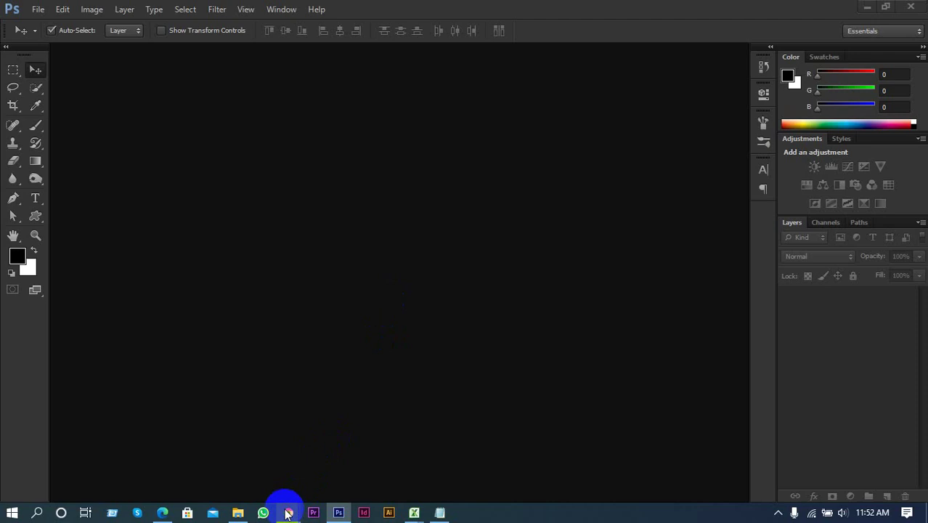
# Switch to the GraphicRiver upload form in Chrome and upload IMAGE PREVIEW.jpg from the Approve File folder on drive H:
pyautogui.moveTo(289, 512)
pyautogui.click(363, 438)
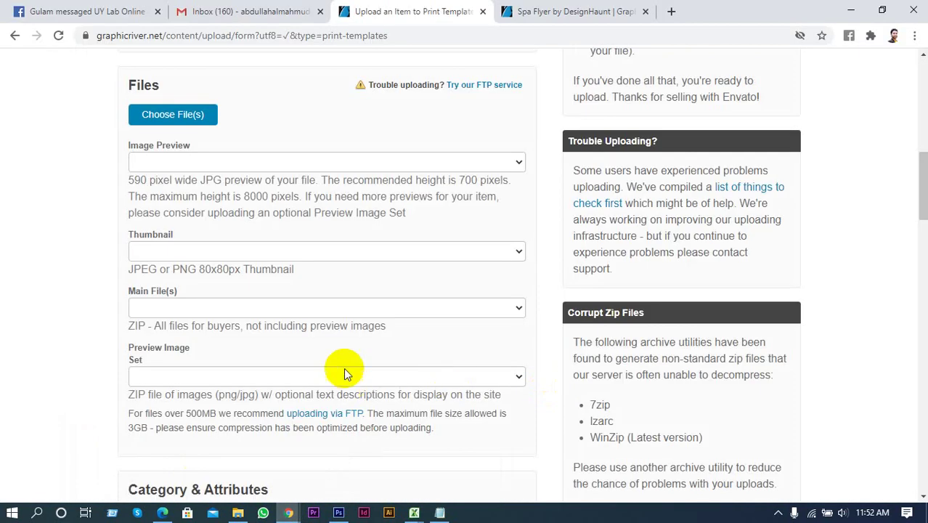
pyautogui.scroll(1, 294, 305)
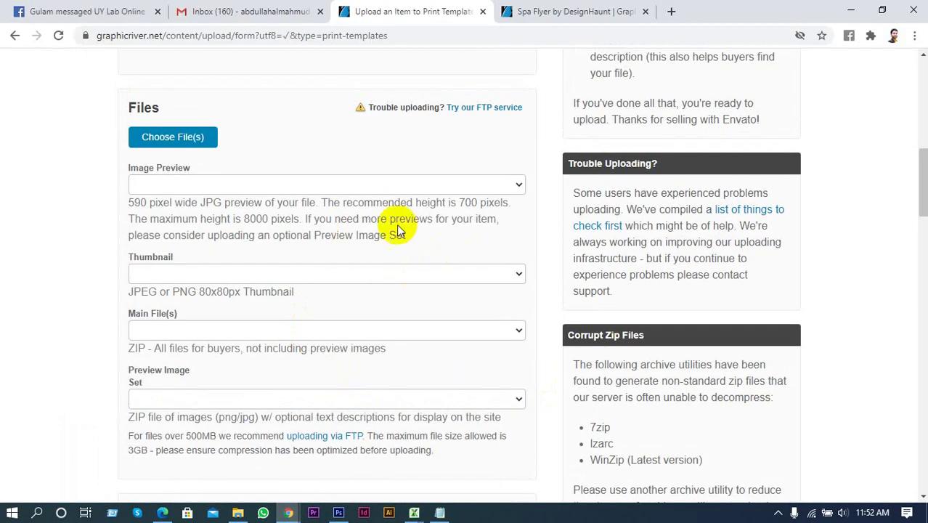
pyautogui.click(193, 144)
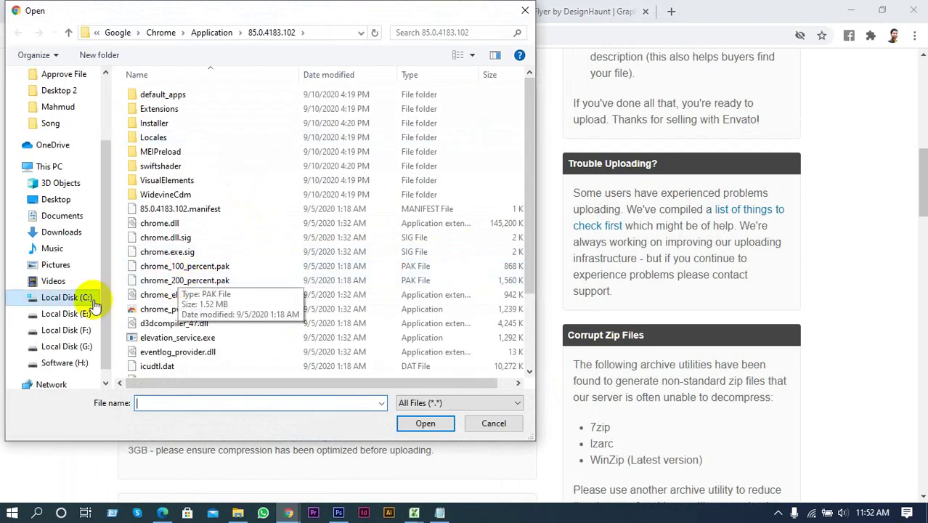
pyautogui.click(72, 347)
pyautogui.click(72, 364)
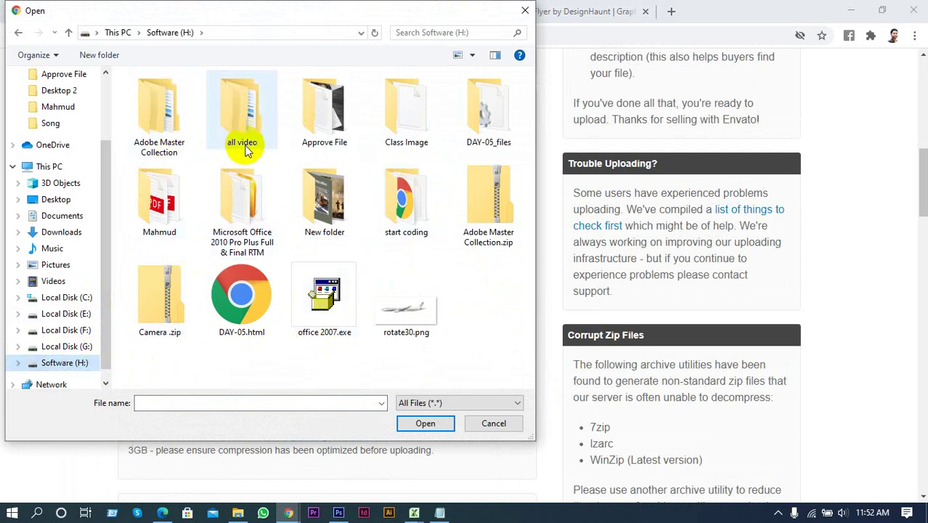
pyautogui.doubleClick(313, 125)
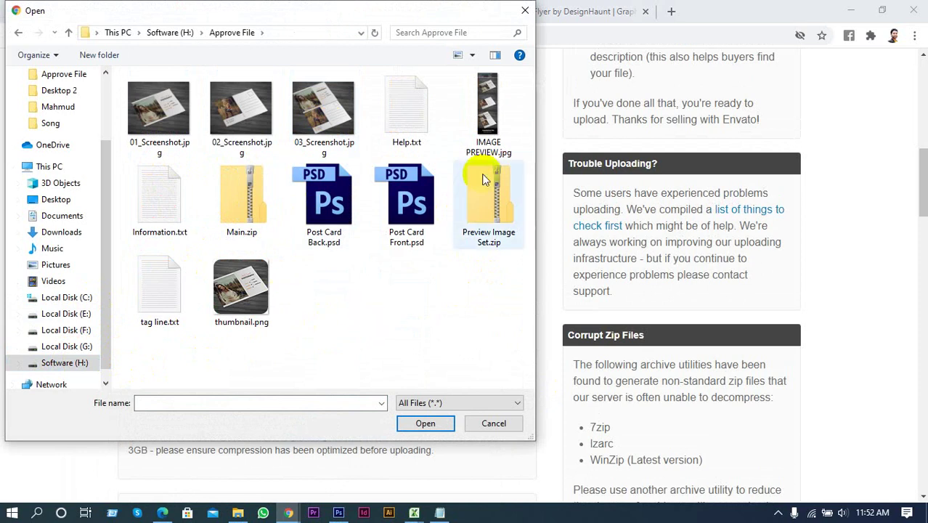
pyautogui.click(494, 127)
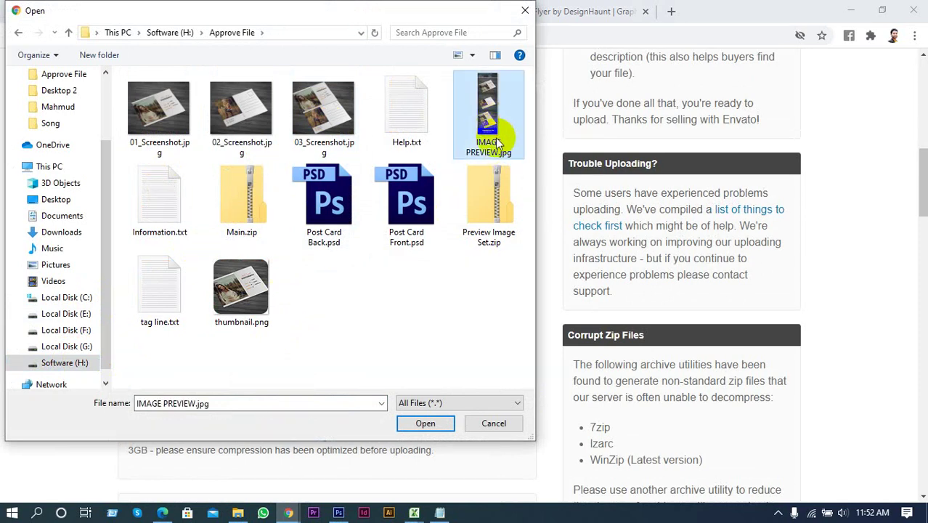
pyautogui.click(410, 426)
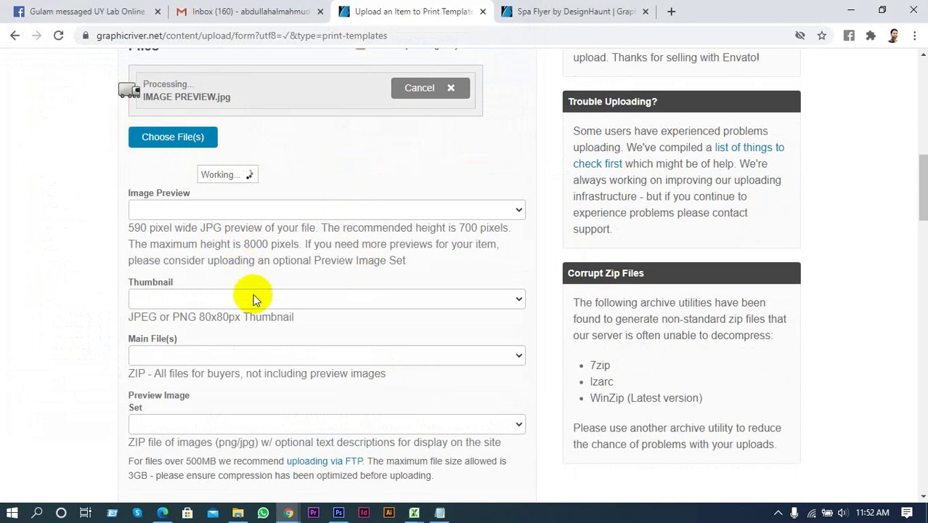
# Upload thumbnail.png from the Approve File folder as a further file for the item
pyautogui.click(183, 141)
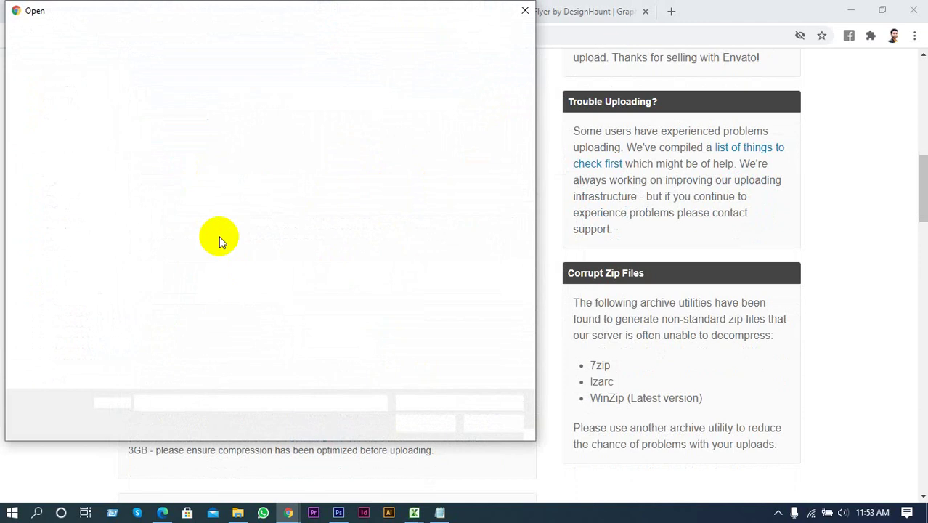
pyautogui.click(254, 299)
pyautogui.click(254, 299)
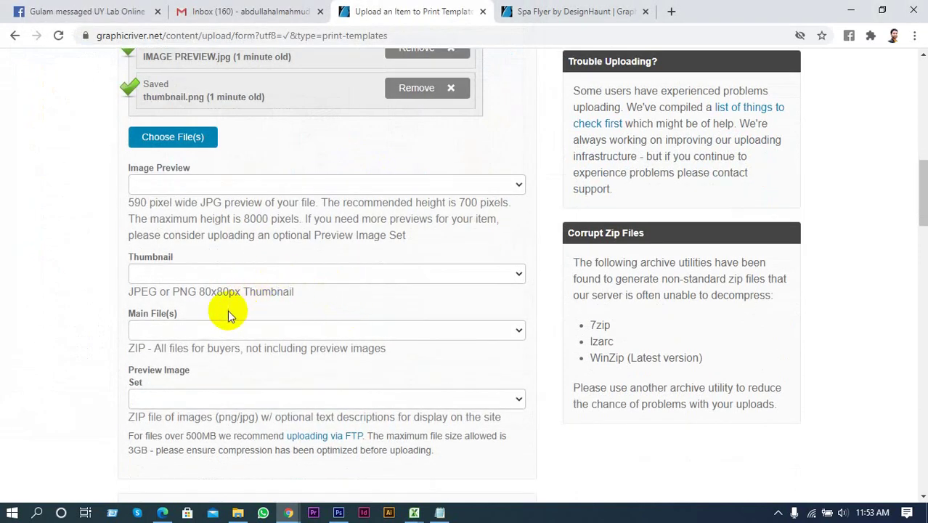
# Switch to the Approve File folder in File Explorer and open Help.txt in a maximized Notepad window
pyautogui.click(848, 9)
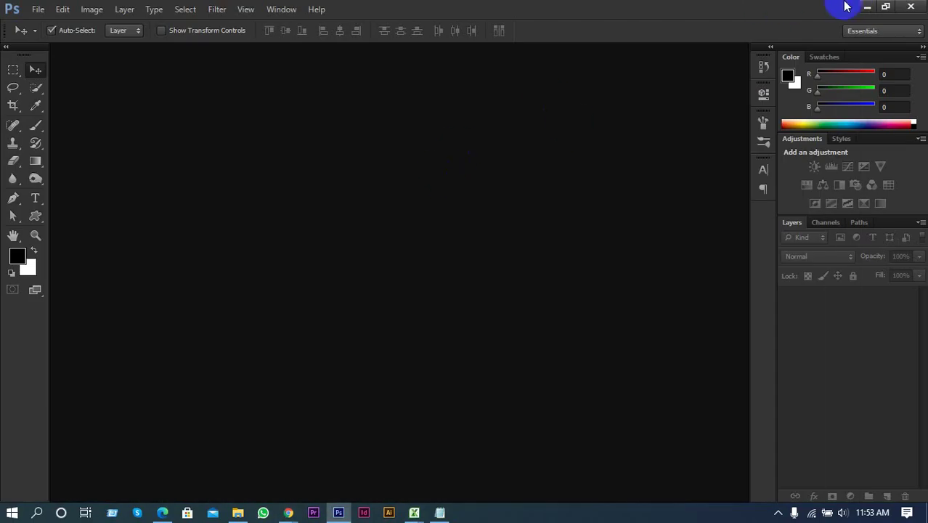
pyautogui.click(867, 7)
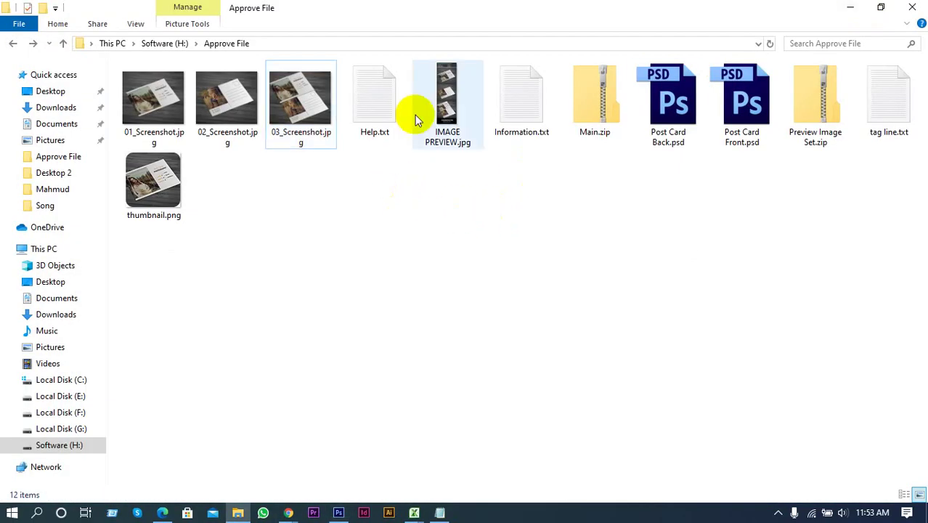
pyautogui.click(726, 109)
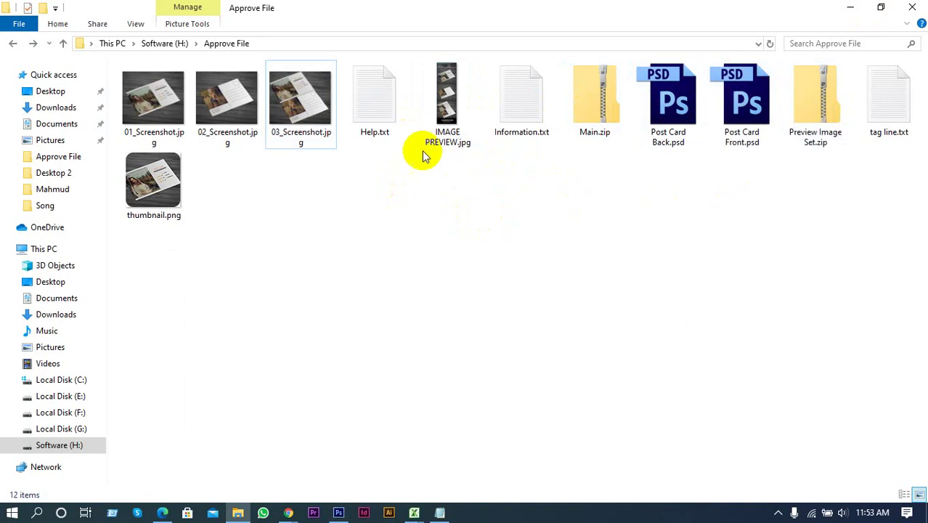
pyautogui.click(367, 109)
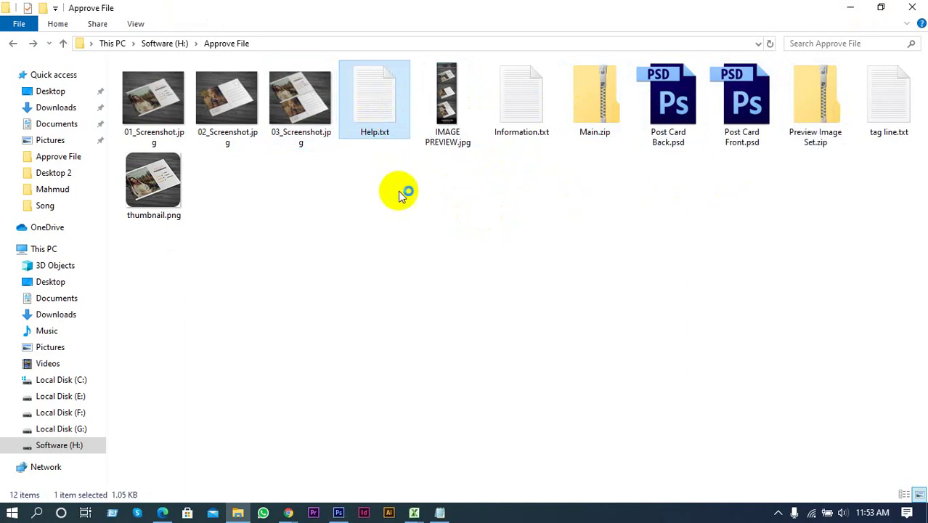
pyautogui.click(563, 61)
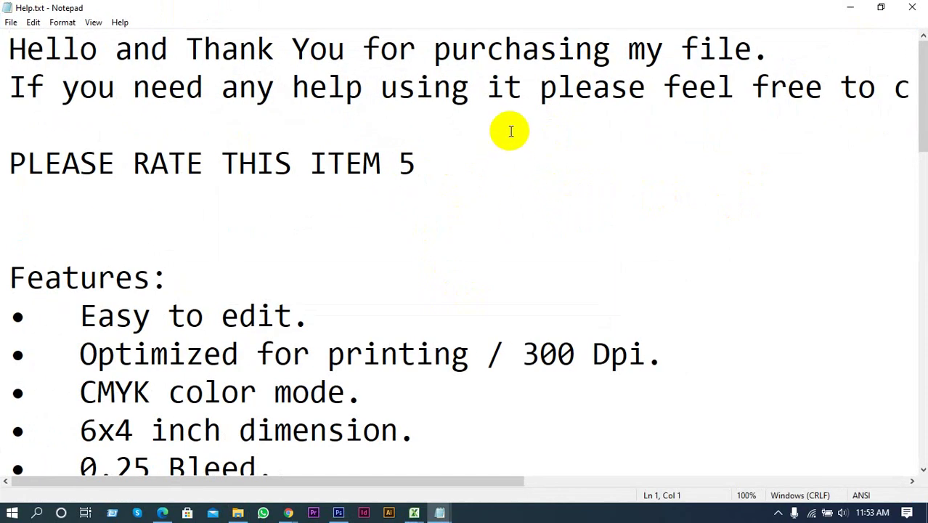
# Review the thank-you message, the rating request and the features list in Help.txt
pyautogui.scroll(-6, 515, 114)
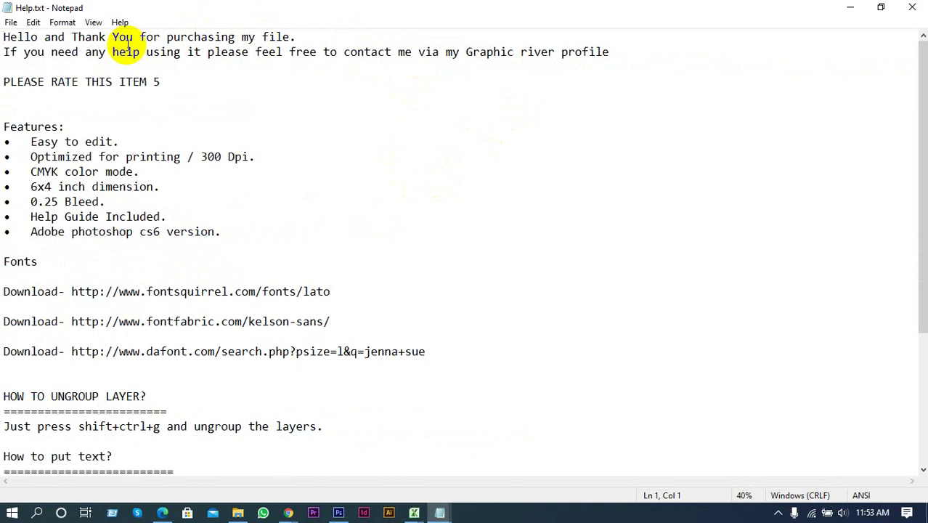
pyautogui.moveTo(91, 37); pyautogui.dragTo(197, 79)
pyautogui.click(198, 81)
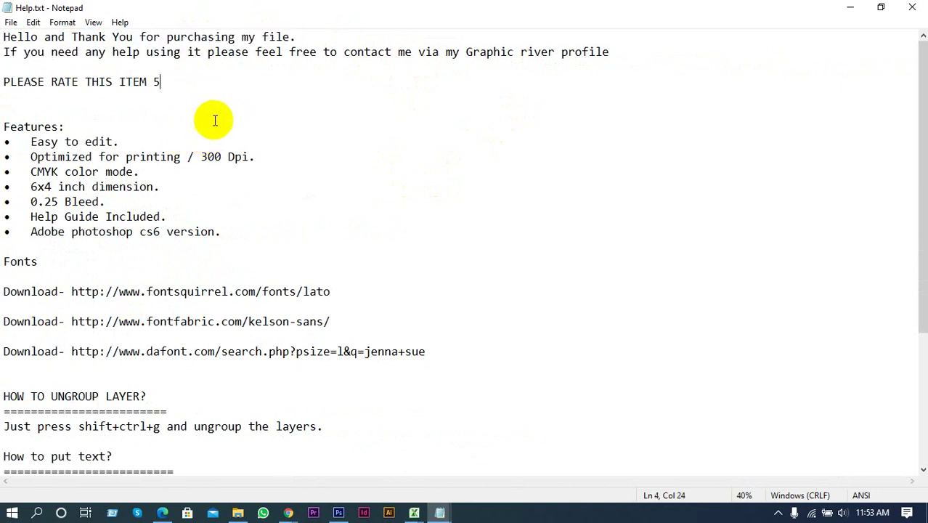
pyautogui.scroll(-1, 227, 123)
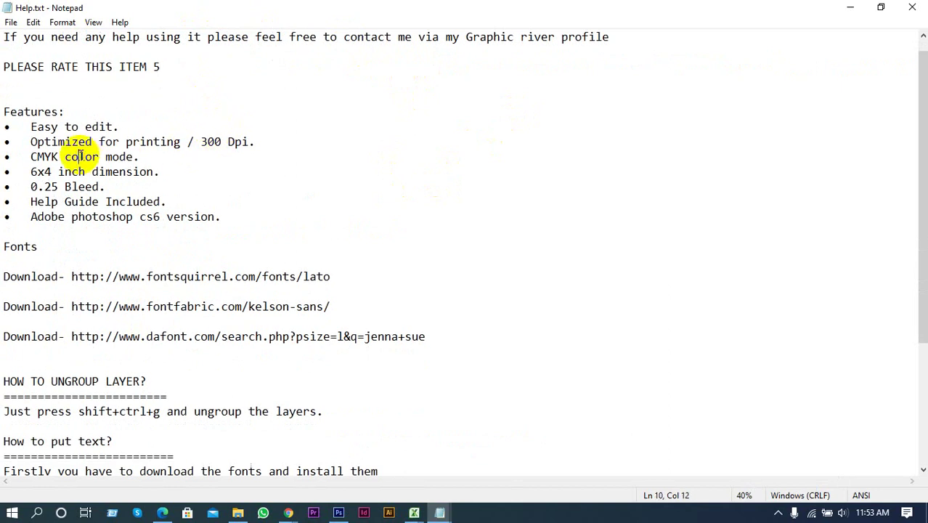
pyautogui.moveTo(109, 117); pyautogui.dragTo(269, 308)
pyautogui.click(286, 251)
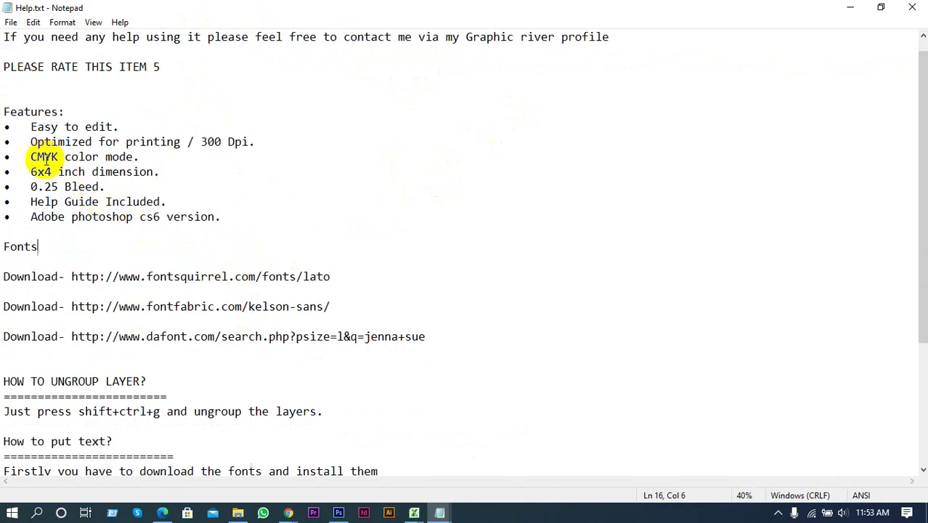
pyautogui.moveTo(28, 127); pyautogui.dragTo(59, 202)
pyautogui.click(65, 233)
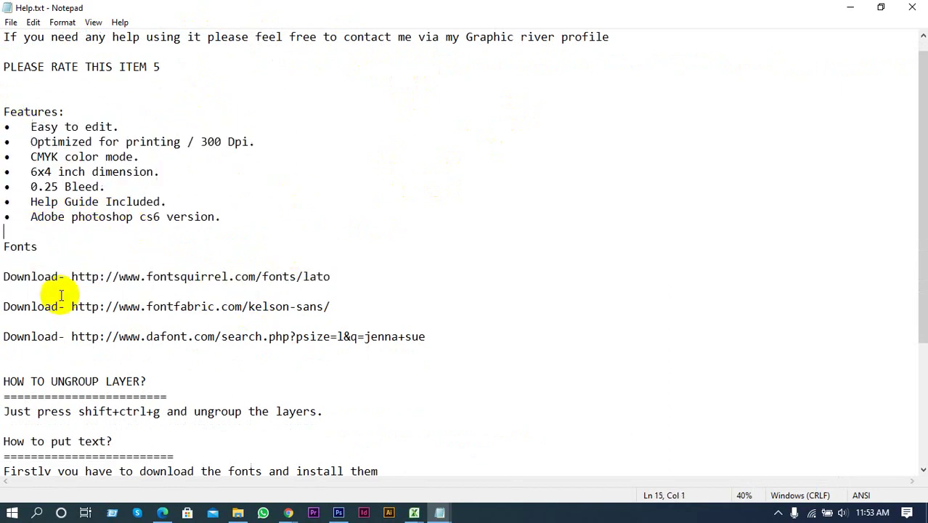
# Examine the font download links and the layer ungrouping instructions in Help.txt
pyautogui.moveTo(6, 306); pyautogui.dragTo(249, 310)
pyautogui.click(220, 346)
pyautogui.scroll(-4, 220, 336)
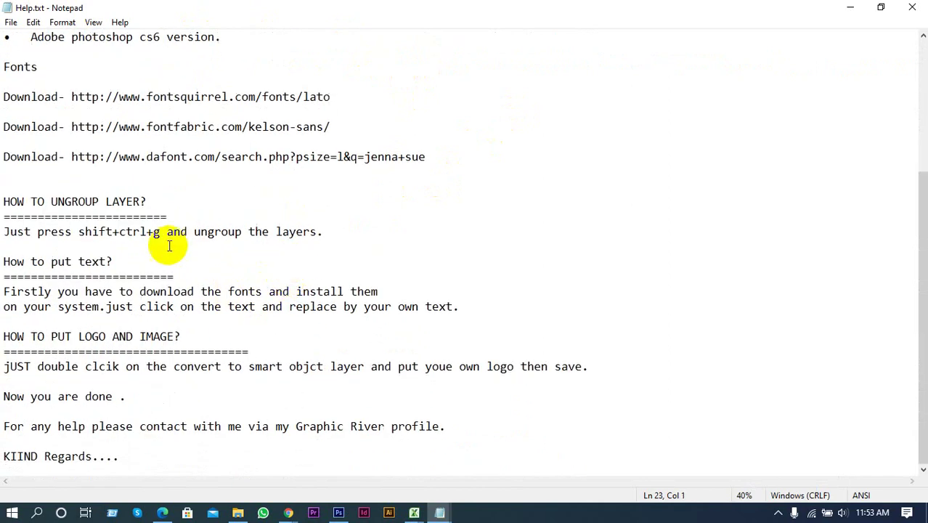
pyautogui.moveTo(4, 231); pyautogui.dragTo(155, 231)
pyautogui.click(84, 261)
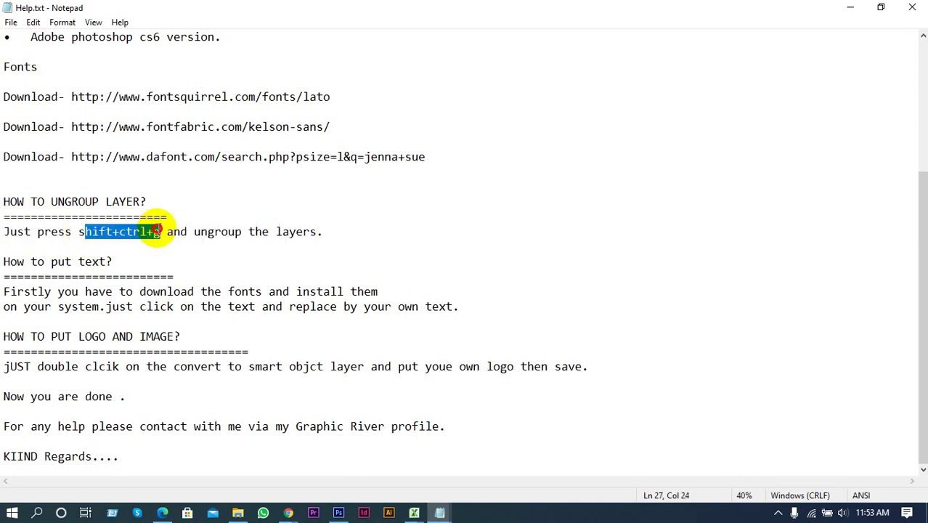
pyautogui.click(119, 245)
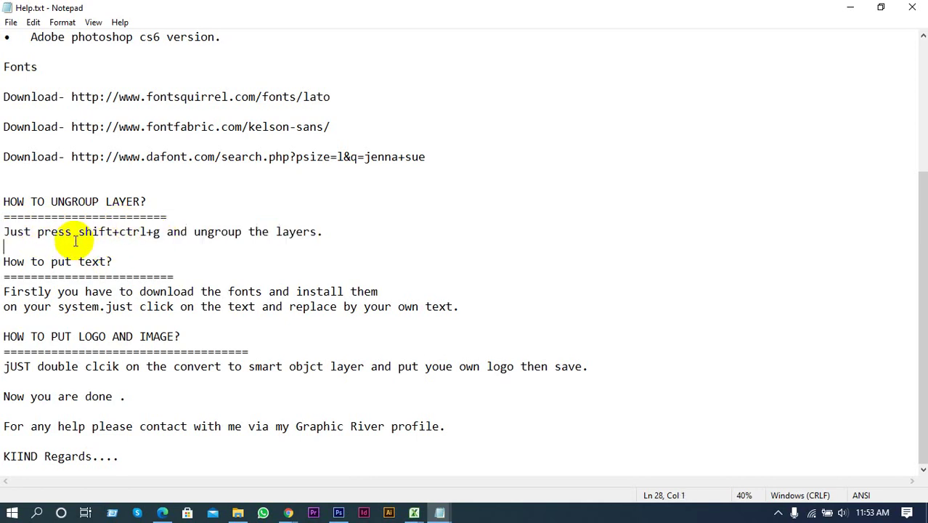
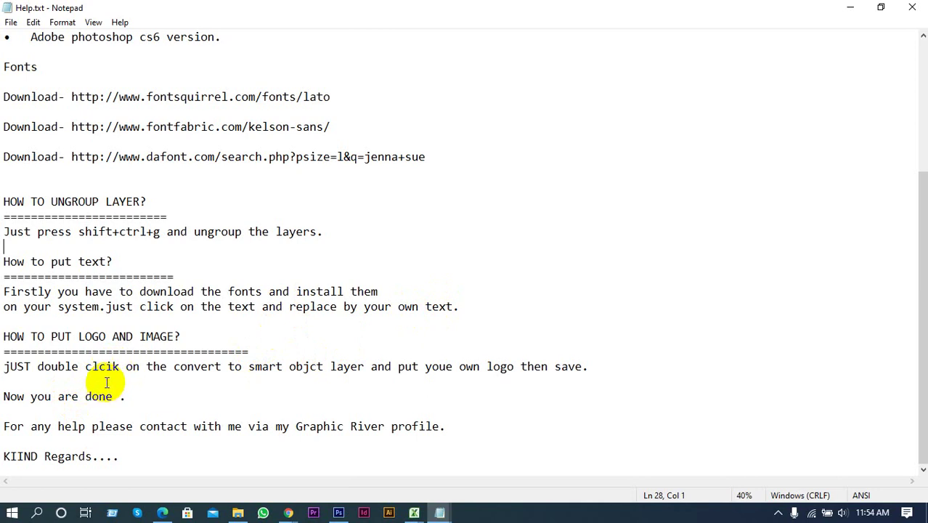
# Review the logo and image replacement instructions and the closing notes in Help.txt, and close the file
pyautogui.moveTo(4, 369); pyautogui.dragTo(103, 382)
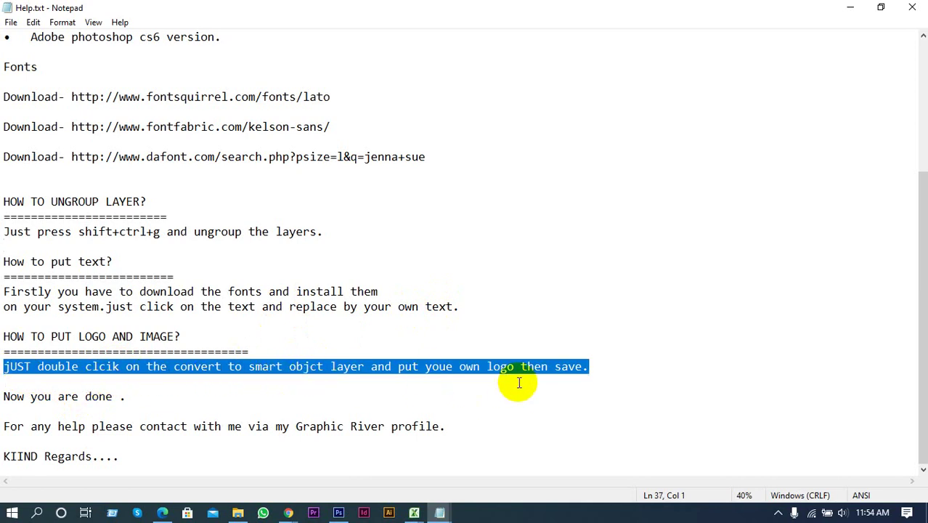
pyautogui.click(245, 380)
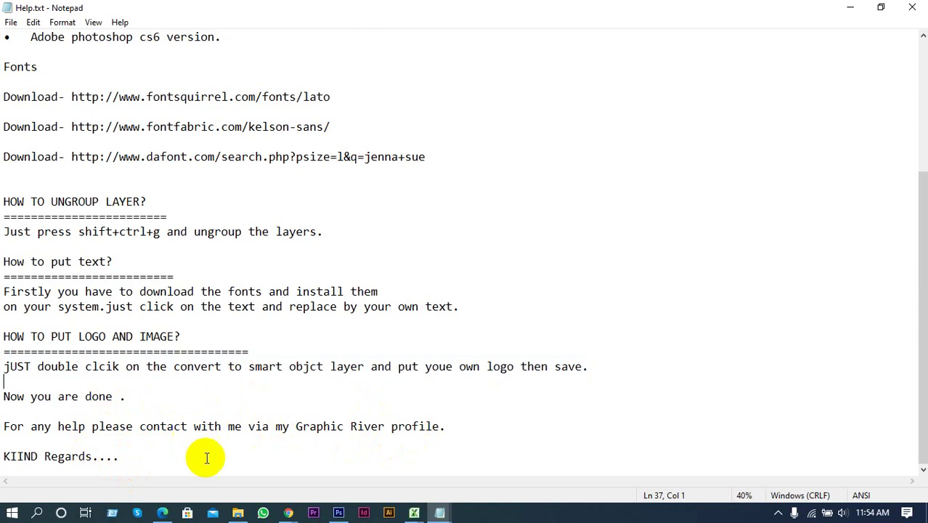
pyautogui.scroll(4, 240, 442)
pyautogui.scroll(1, 388, 330)
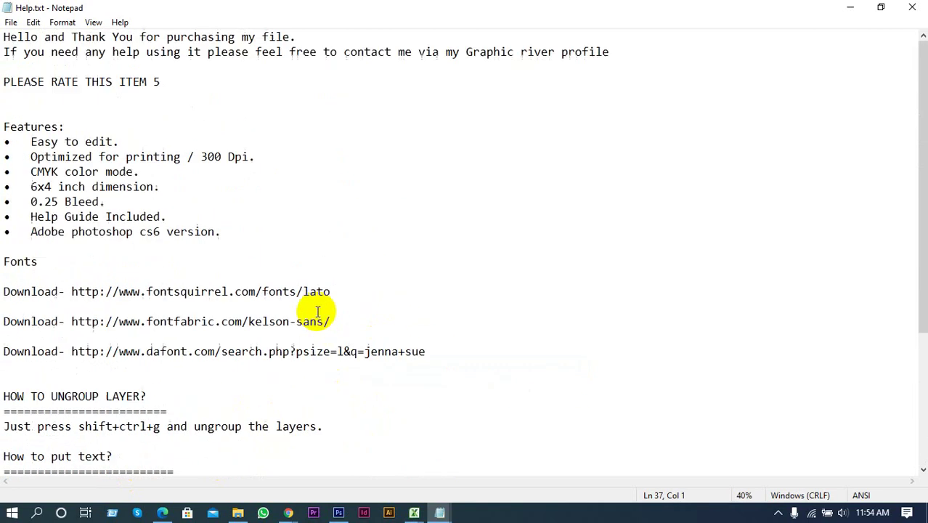
pyautogui.click(910, 6)
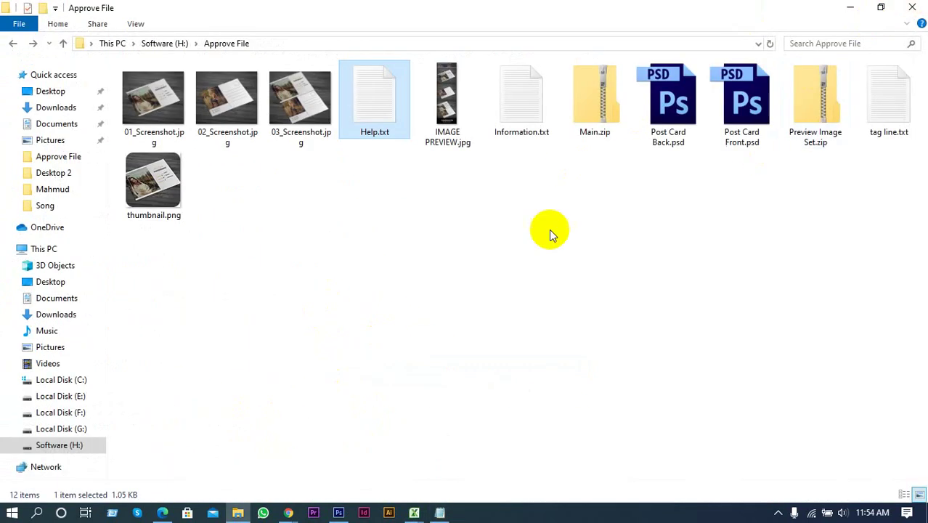
# Compress Help.txt, Post Card Back.psd and Post Card Front.psd together into a zip archive in the Approve File folder
pyautogui.click(508, 239)
pyautogui.click(384, 134)
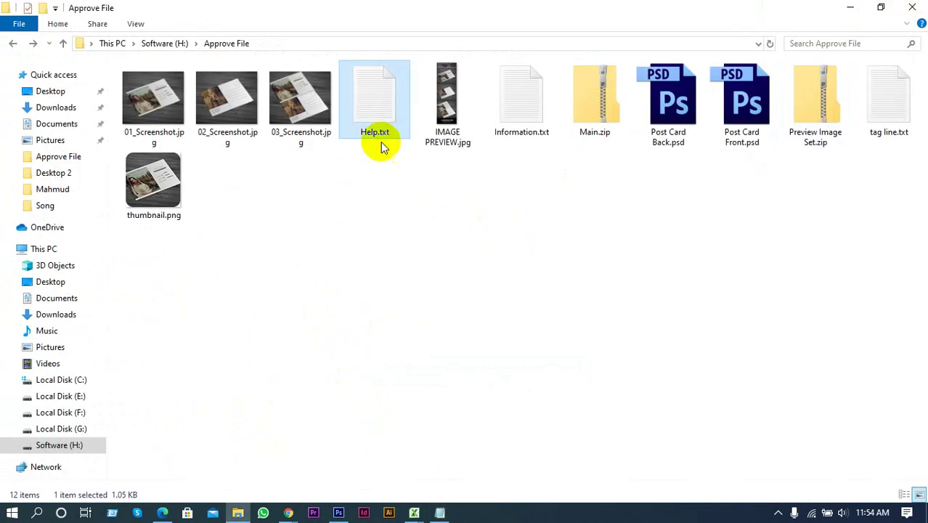
pyautogui.click(407, 236)
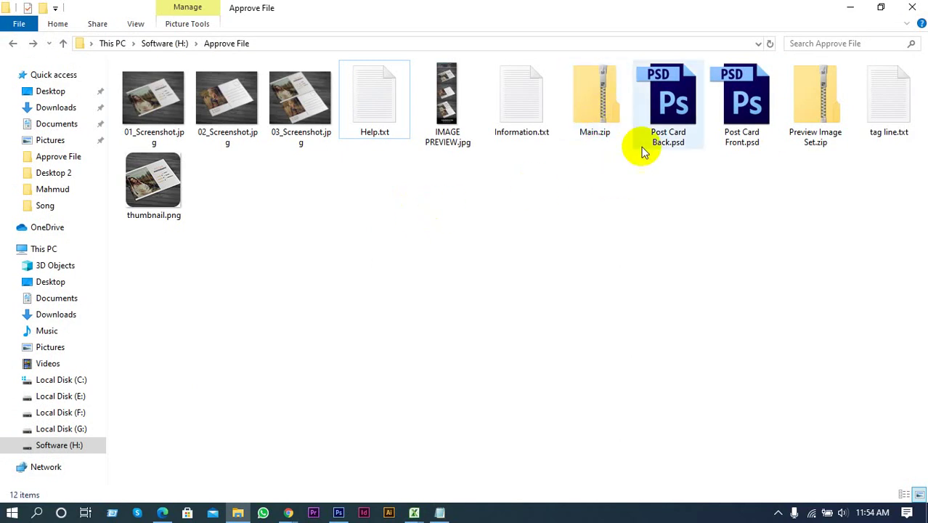
pyautogui.click(666, 131)
pyautogui.keyDown('ctrl'); pyautogui.click(737, 81); pyautogui.keyUp('ctrl')
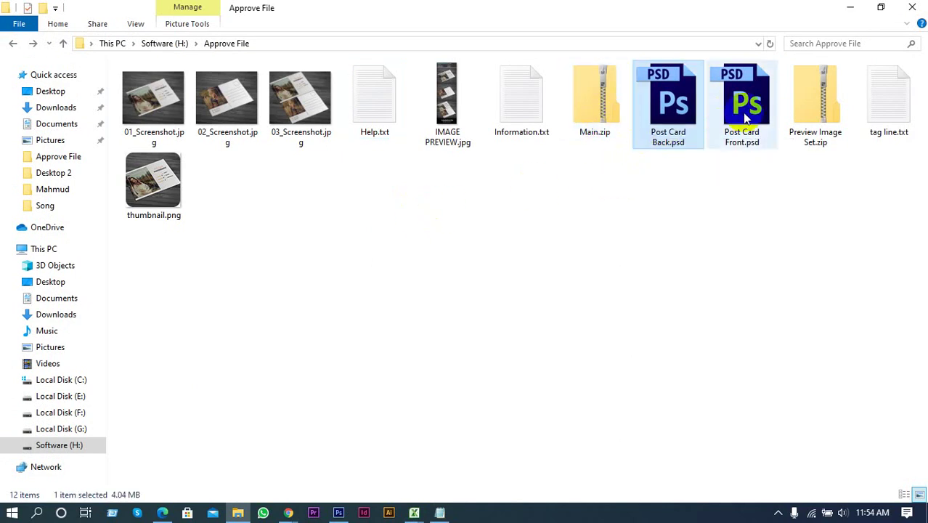
pyautogui.keyDown('ctrl'); pyautogui.click(382, 114); pyautogui.keyUp('ctrl')
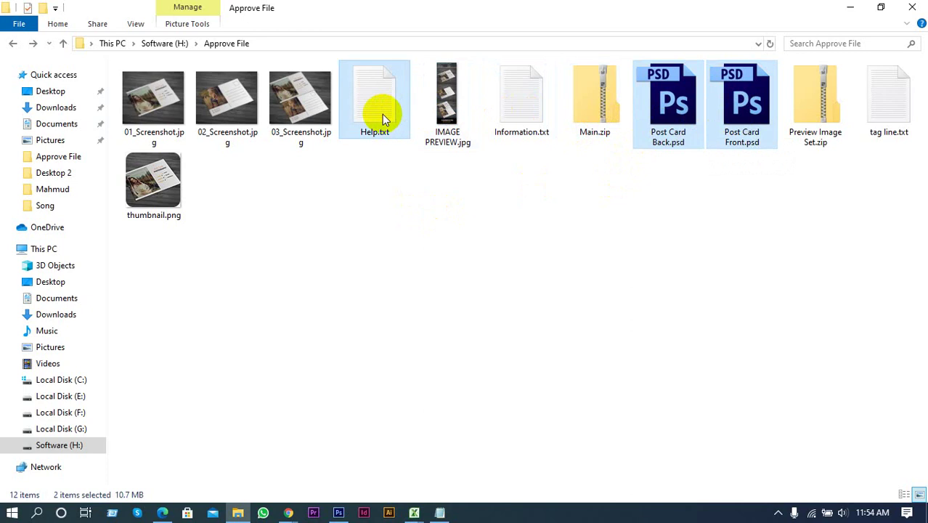
pyautogui.rightClick(382, 113)
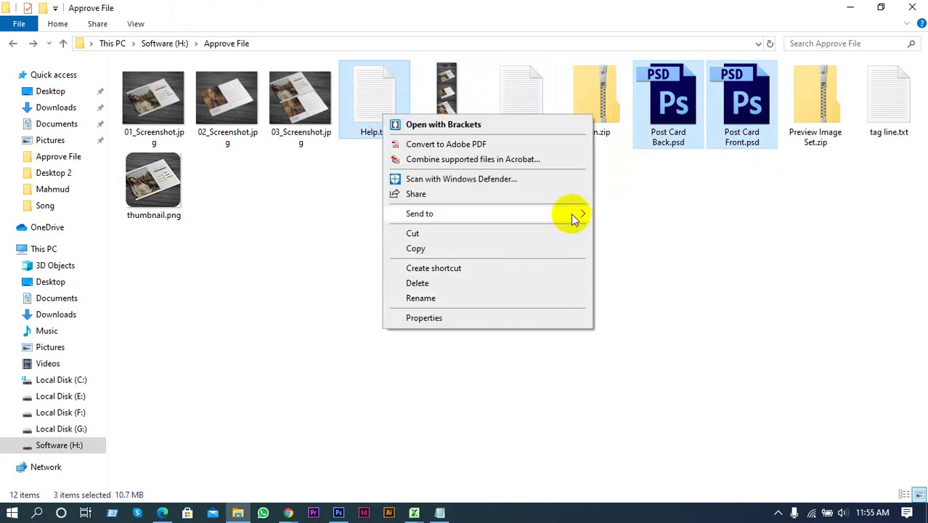
pyautogui.moveTo(571, 214)
pyautogui.click(642, 230)
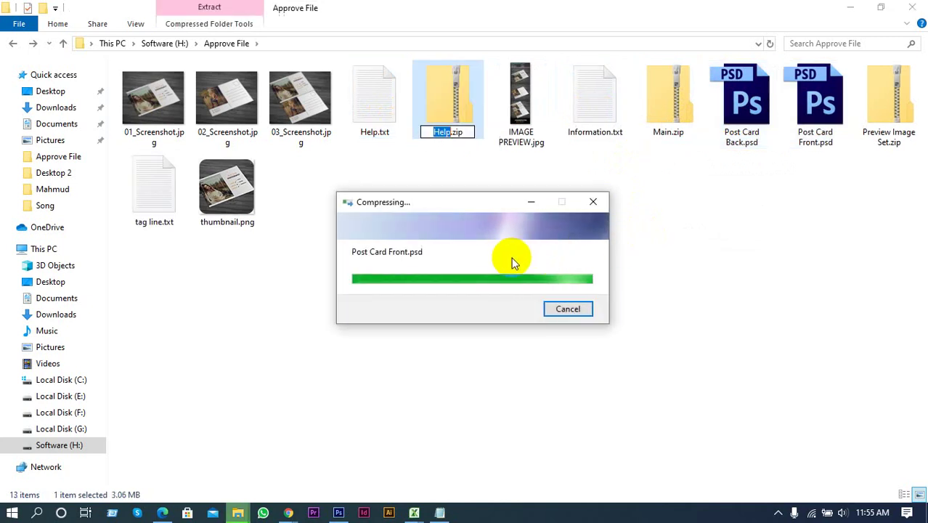
pyautogui.click(358, 161)
pyautogui.click(430, 113)
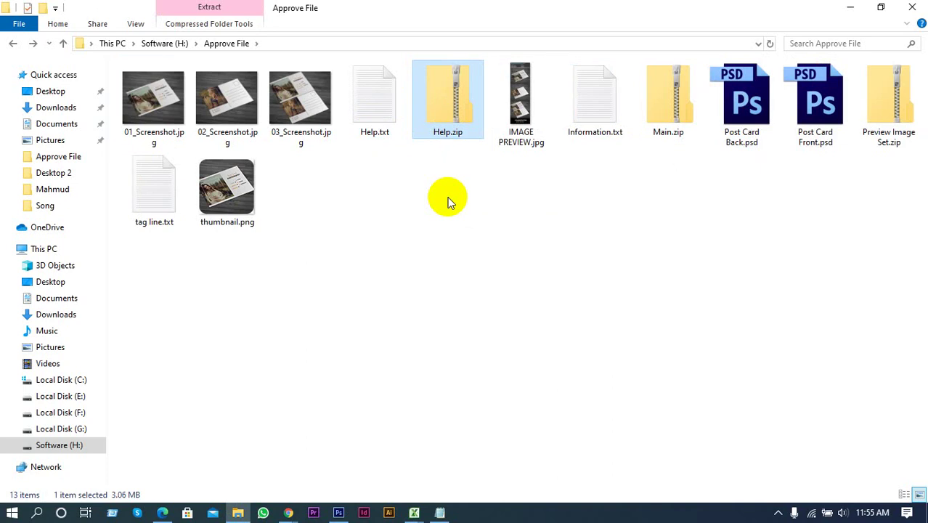
# Delete the Help.zip archive from the Approve File folder
pyautogui.click(459, 149)
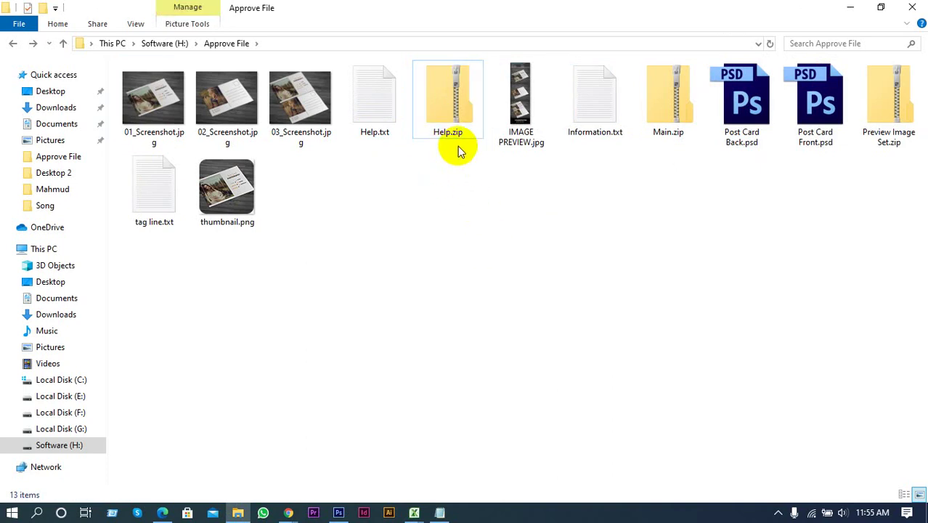
pyautogui.rightClick(452, 104)
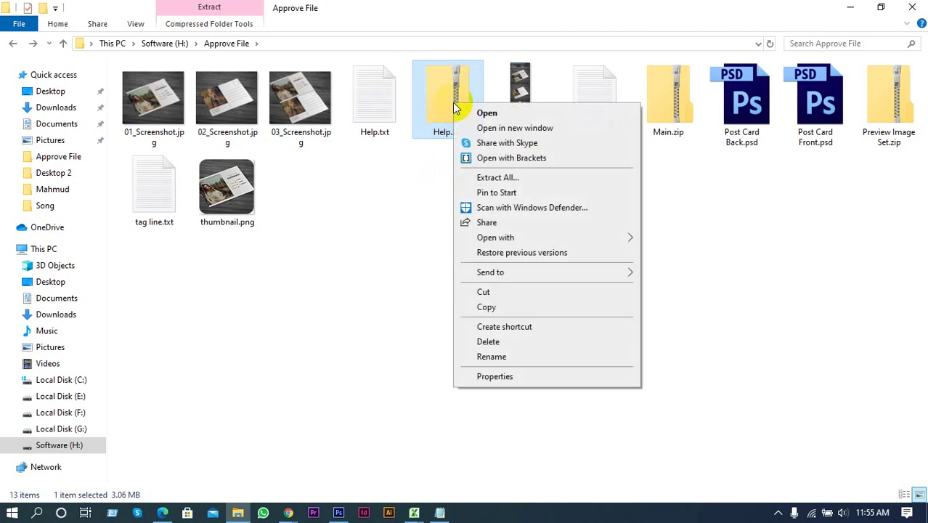
pyautogui.click(488, 341)
# Look at the contents of Main.zip and return to the Approve File folder
pyautogui.click(594, 114)
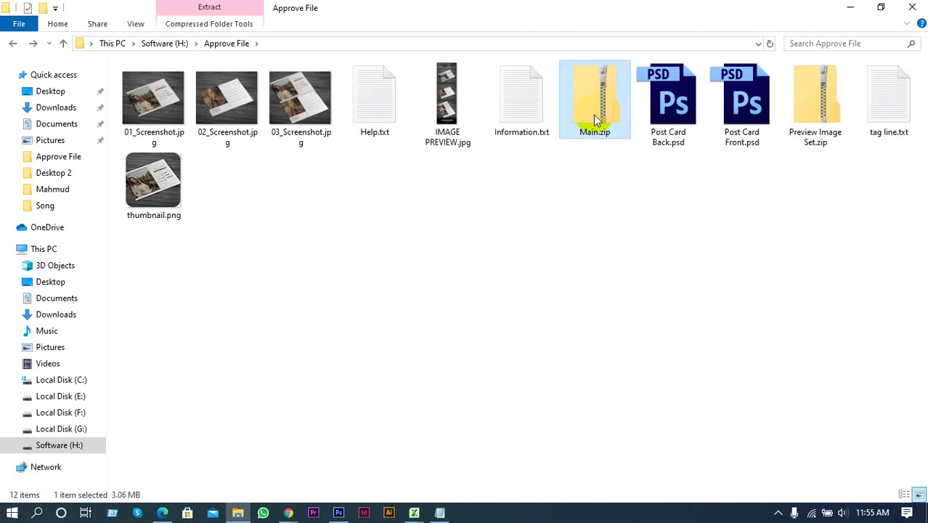
pyautogui.doubleClick(593, 114)
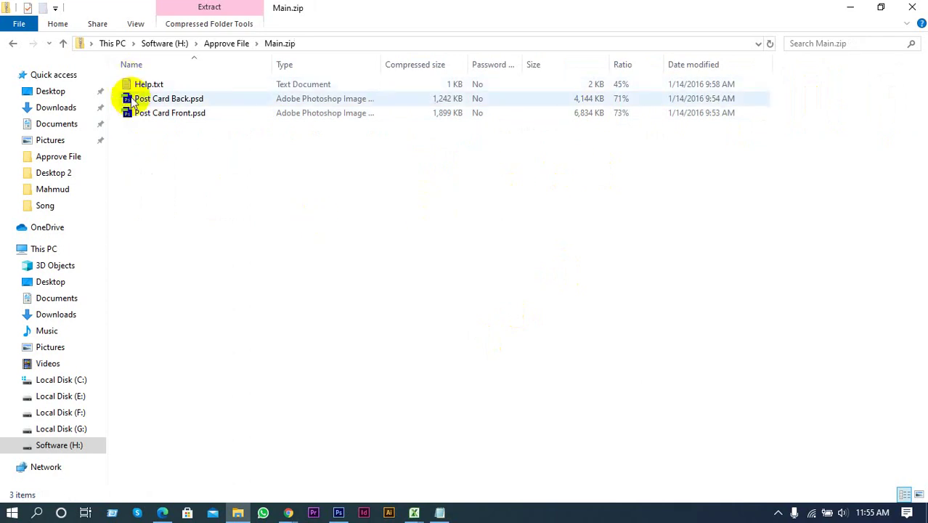
pyautogui.click(12, 42)
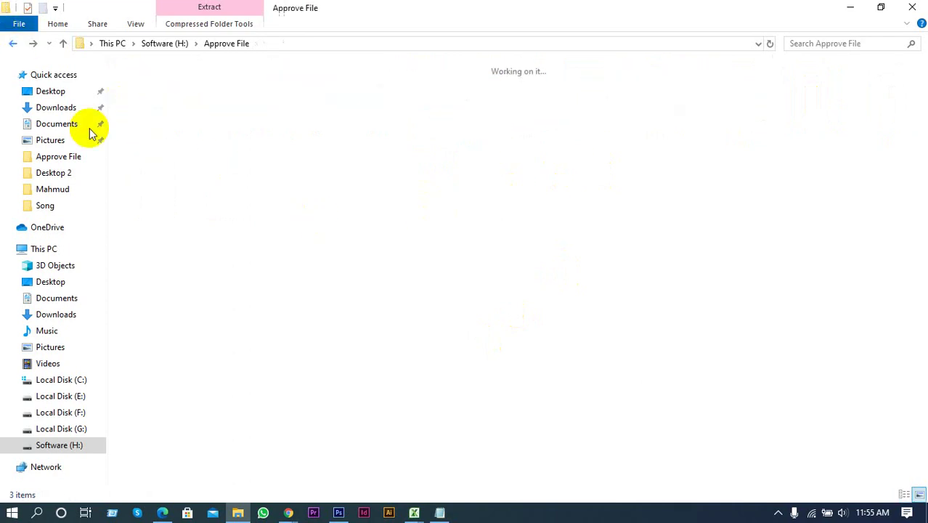
# Switch to the GraphicRiver upload form in Chrome and upload Main.zip from the Approve File folder
pyautogui.click(289, 512)
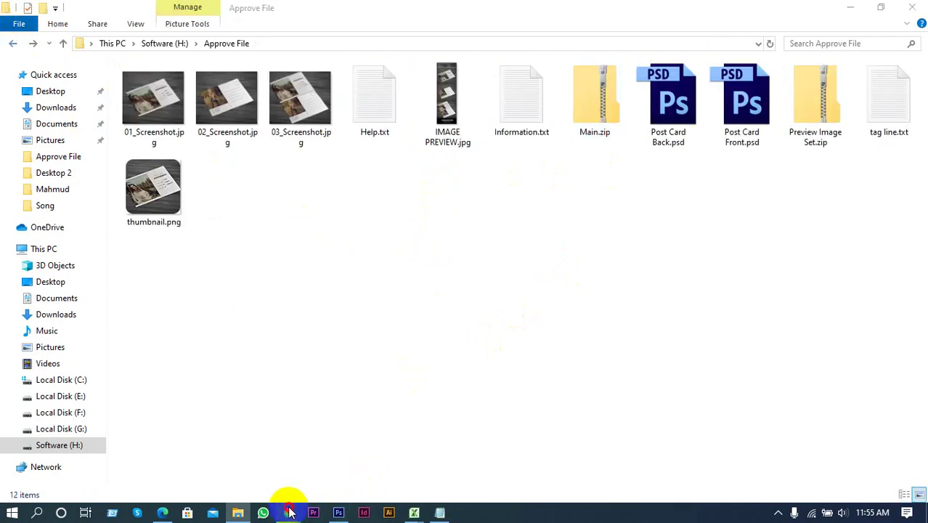
pyautogui.click(174, 446)
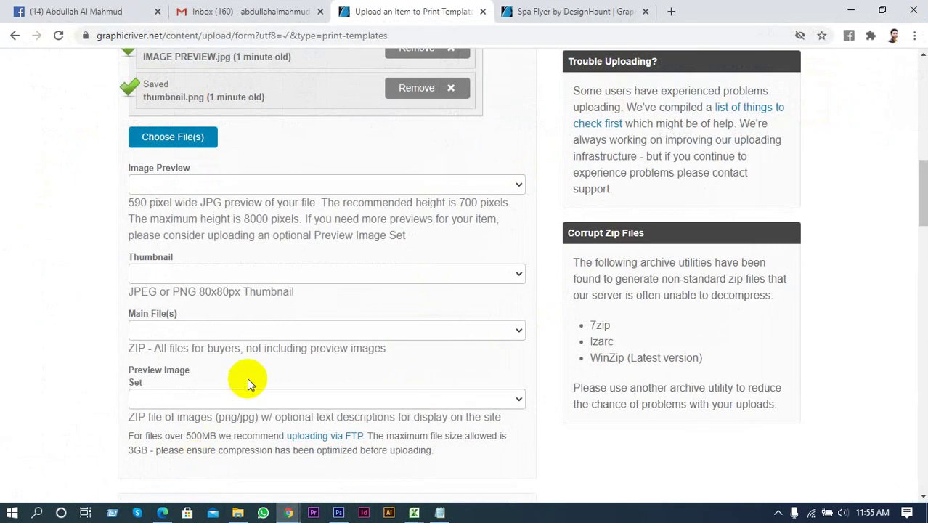
pyautogui.scroll(-2, 177, 288)
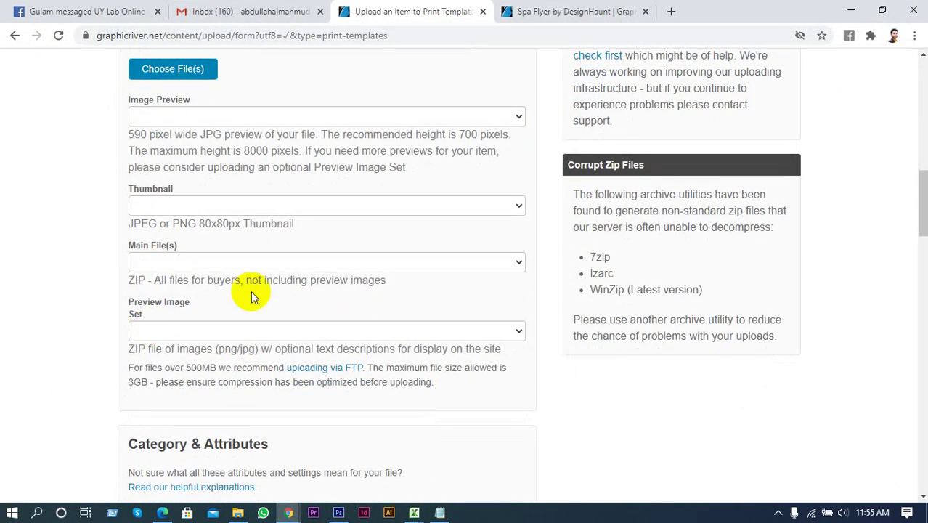
pyautogui.scroll(1, 300, 278)
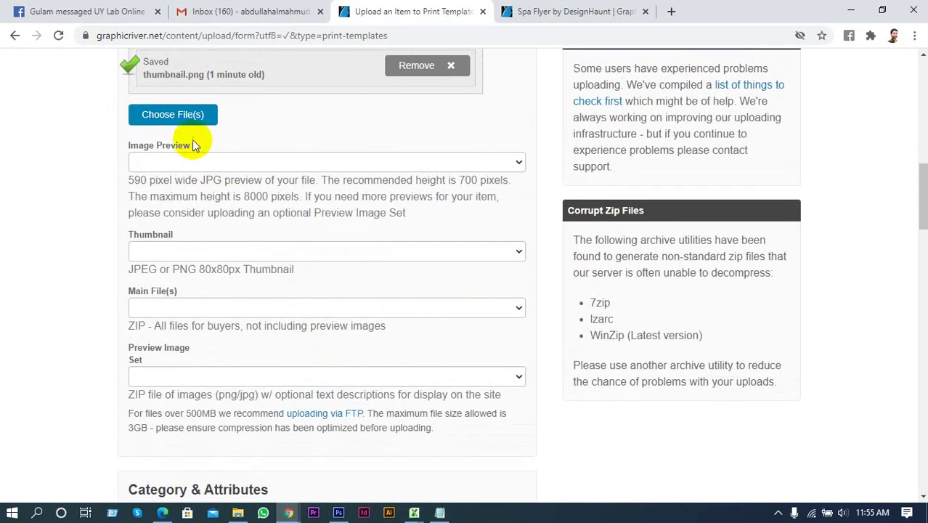
pyautogui.click(200, 114)
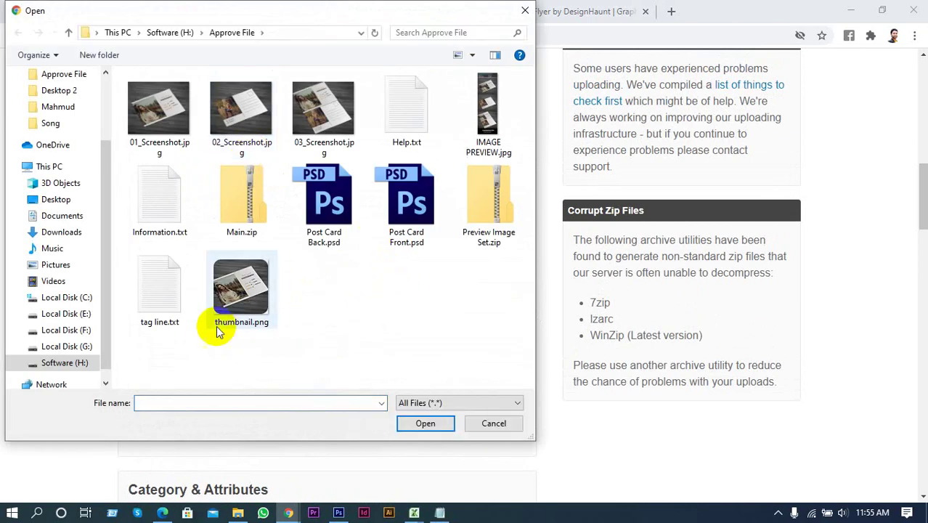
pyautogui.doubleClick(242, 196)
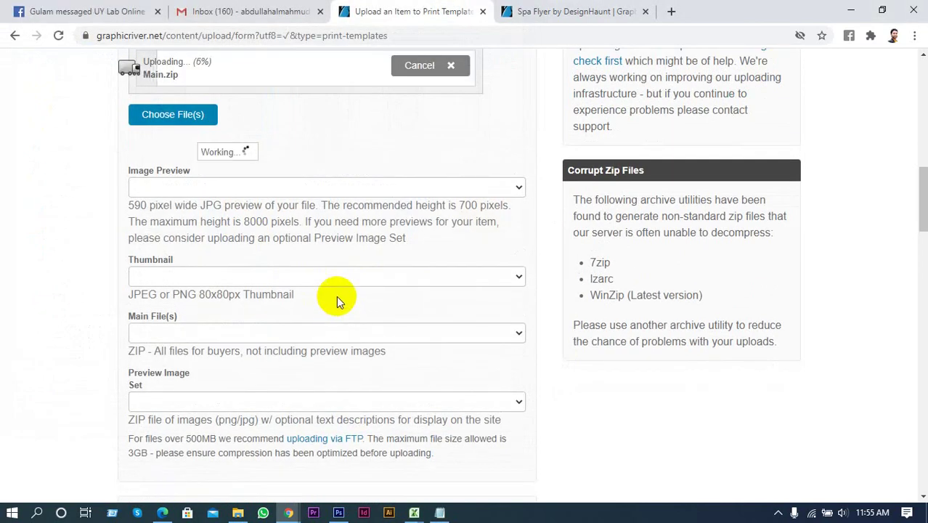
pyautogui.scroll(-1, 336, 293)
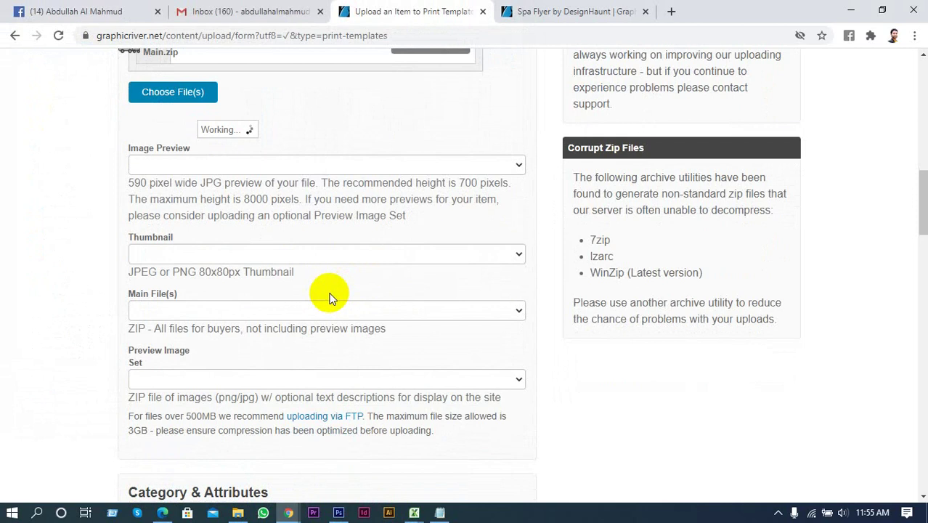
pyautogui.scroll(2, 330, 292)
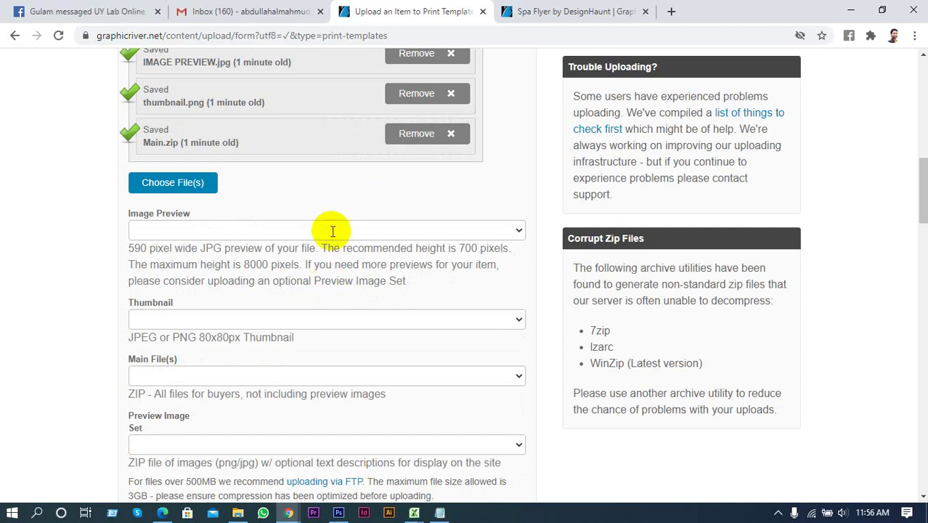
# Upload Preview Image Set.zip from the Approve File folder as another file for the item
pyautogui.scroll(-1, 335, 261)
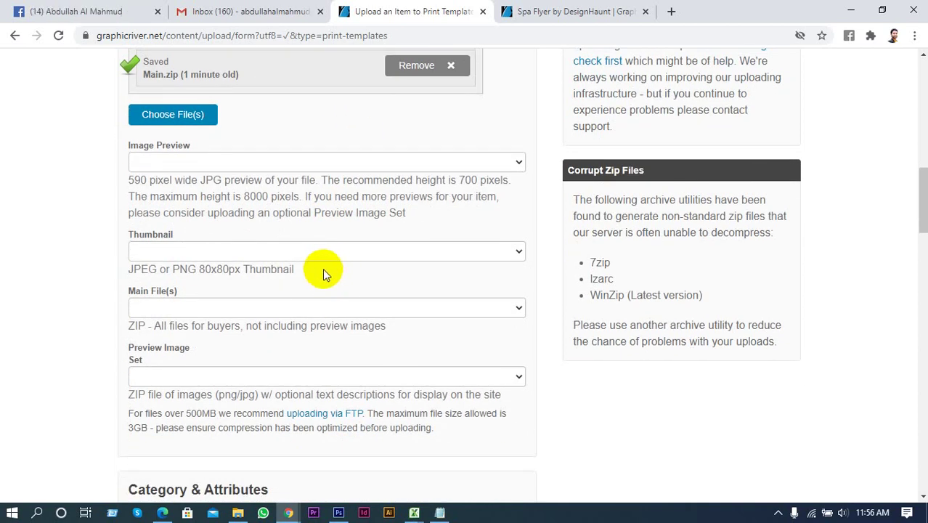
pyautogui.scroll(-1, 294, 289)
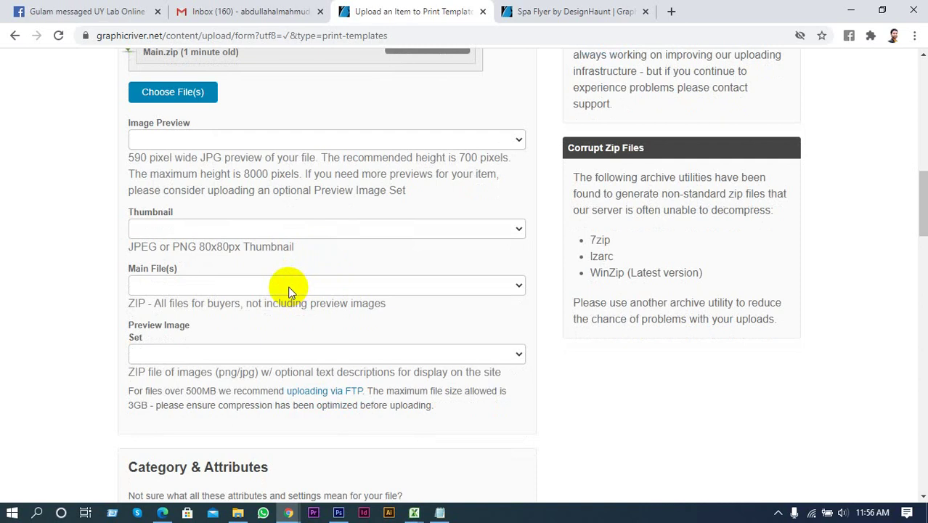
pyautogui.scroll(-1, 240, 297)
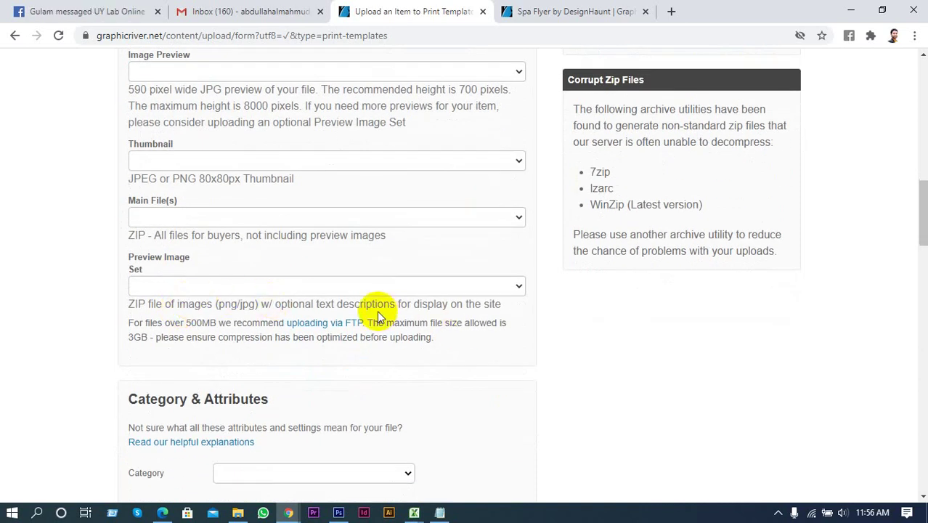
pyautogui.scroll(2, 445, 279)
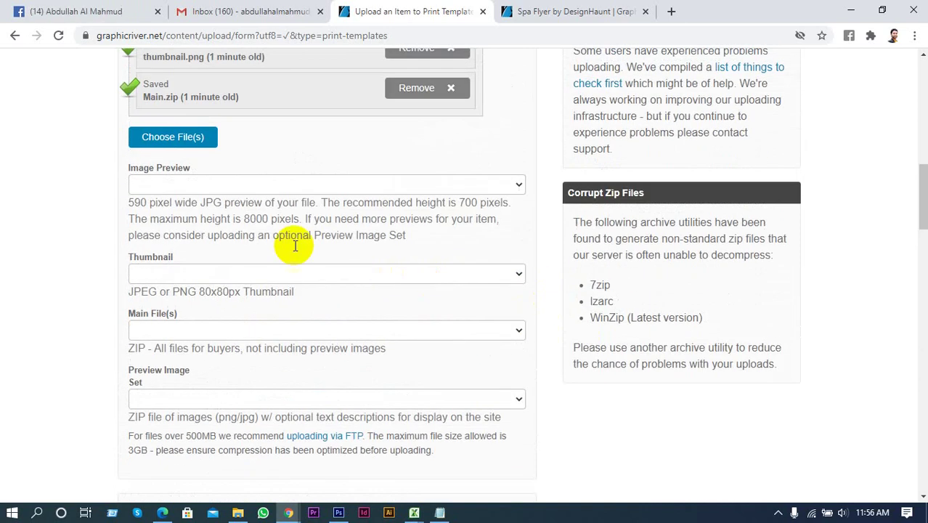
pyautogui.click(186, 140)
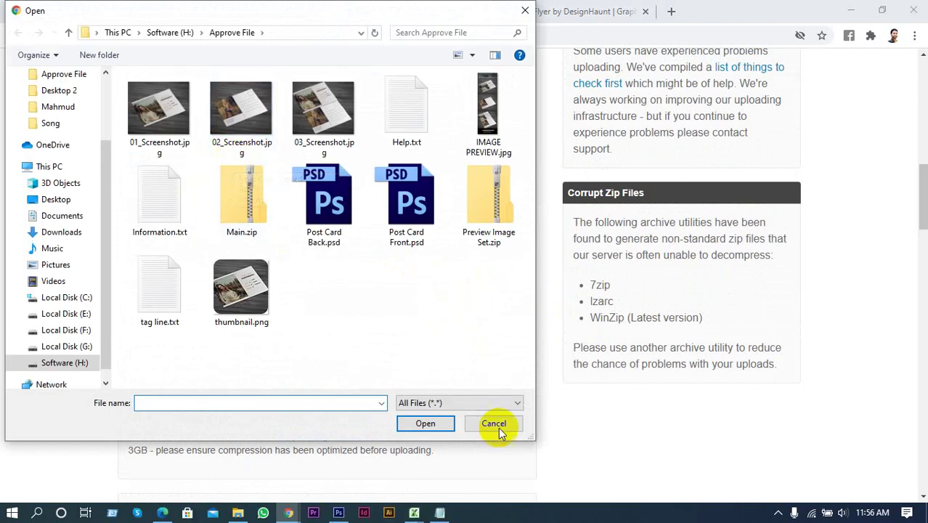
pyautogui.click(433, 312)
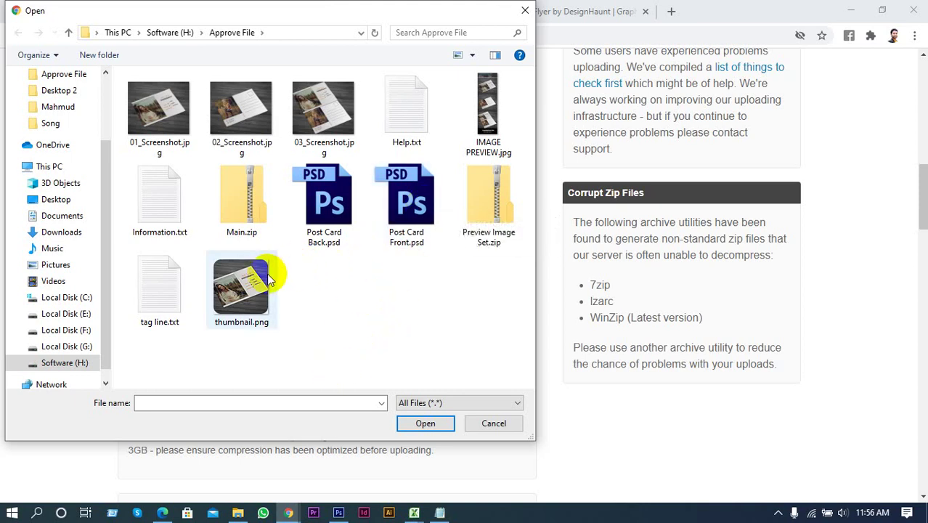
pyautogui.click(483, 195)
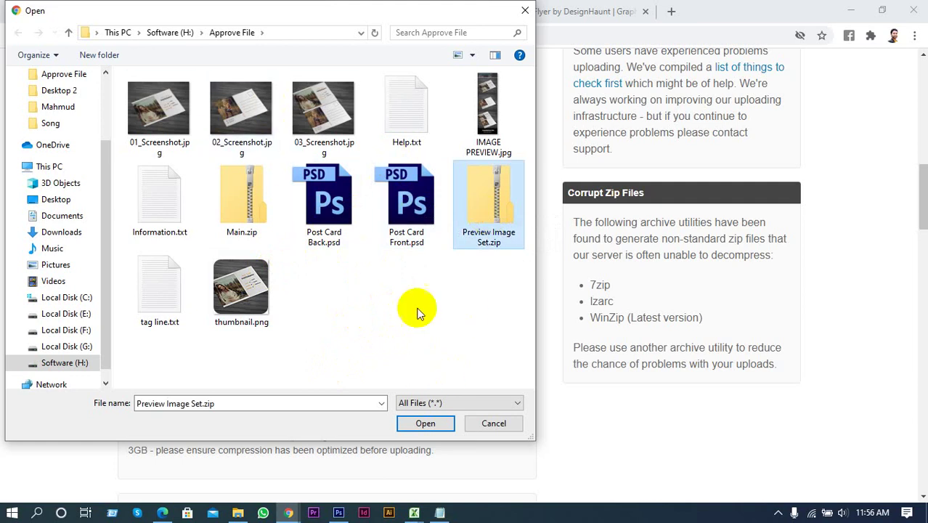
pyautogui.click(426, 425)
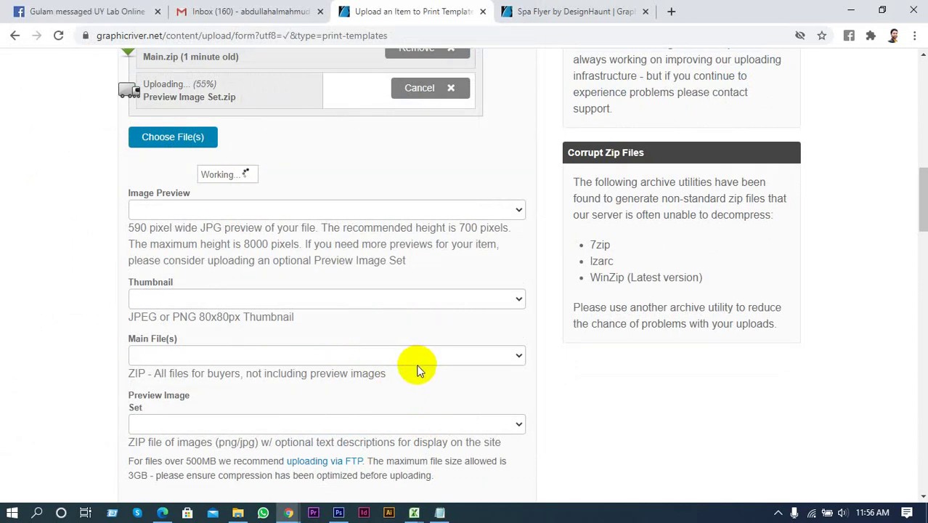
pyautogui.scroll(2, 287, 351)
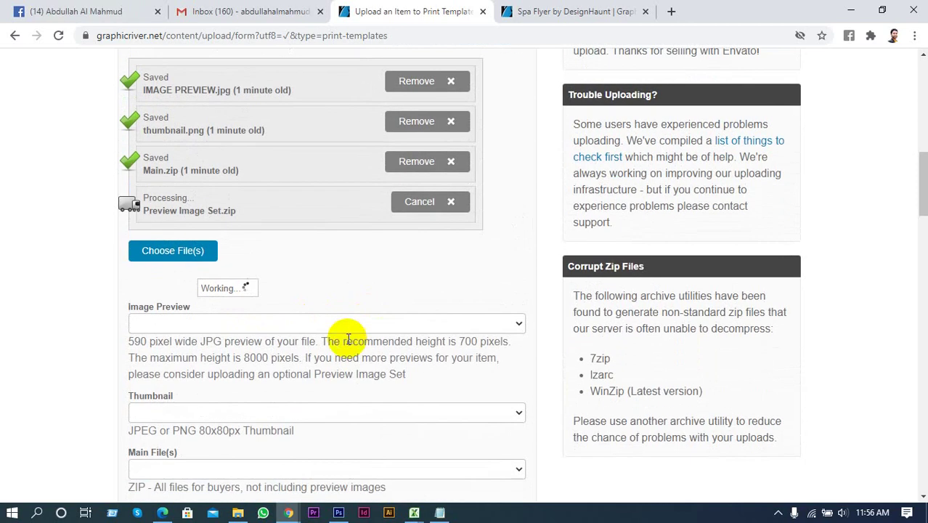
pyautogui.scroll(5, 326, 362)
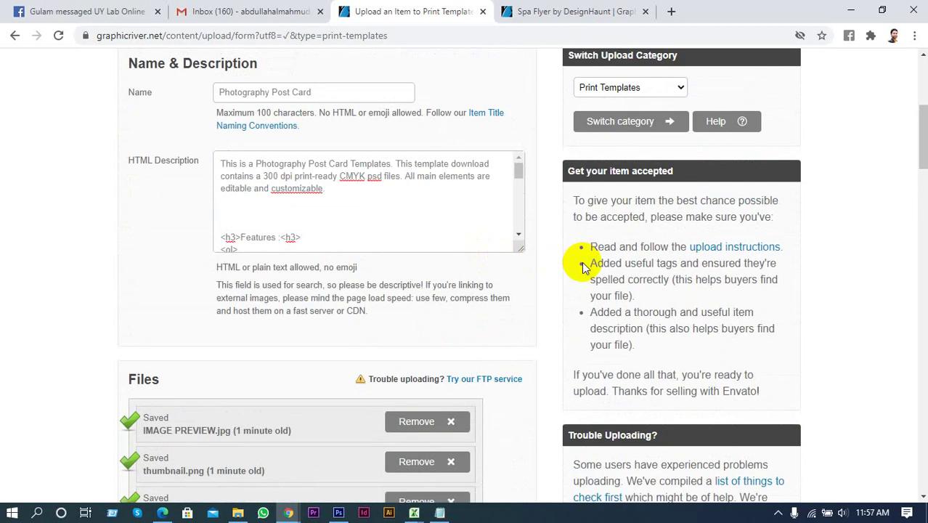
# Assign IMAGE PREVIEW.jpg as the item's image preview and thumbnail.png as its thumbnail
pyautogui.scroll(2, 588, 251)
pyautogui.scroll(-4, 512, 308)
pyautogui.scroll(-4, 526, 286)
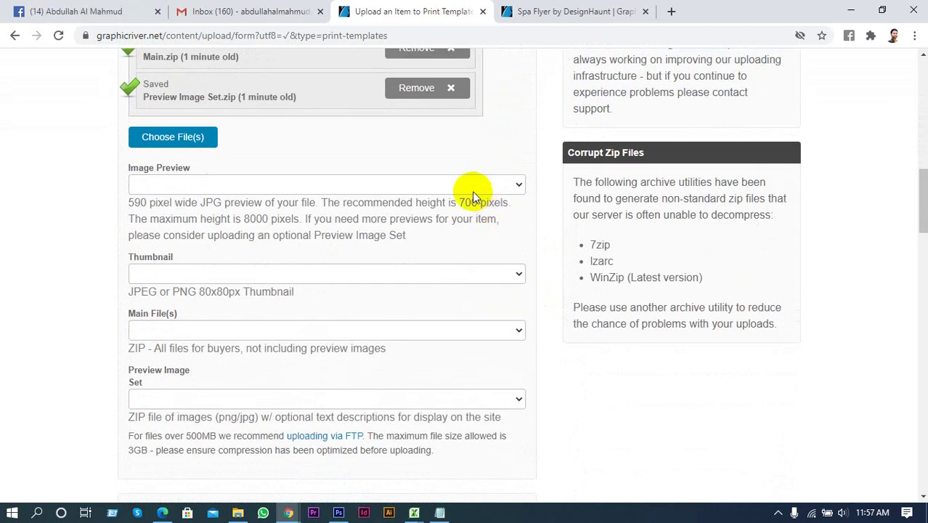
pyautogui.click(510, 182)
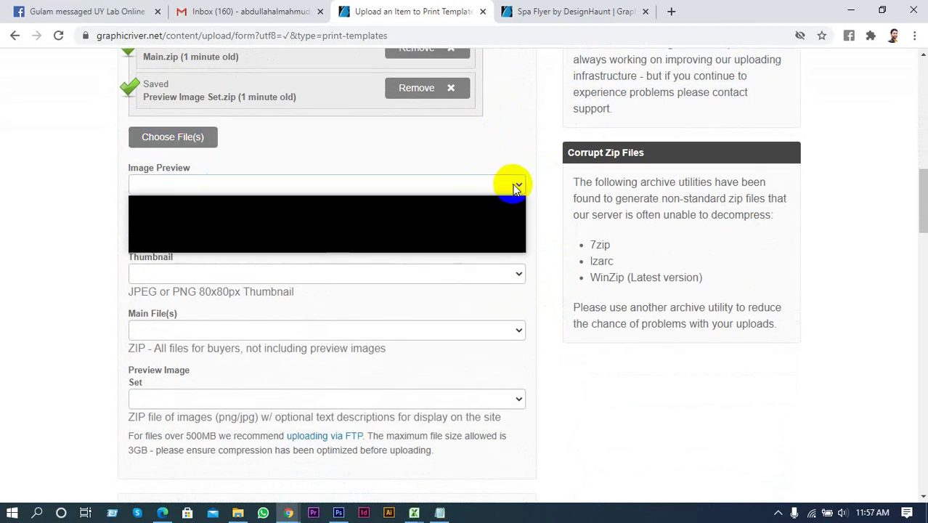
pyautogui.click(252, 214)
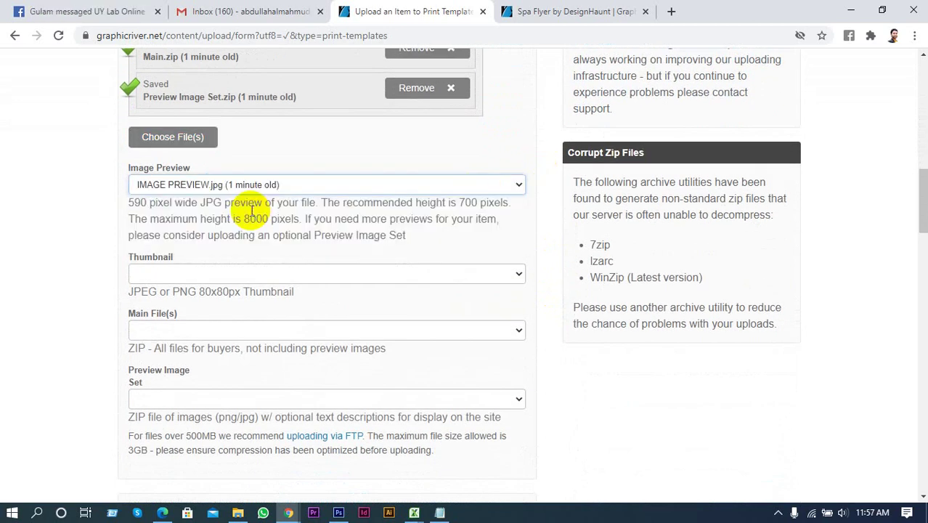
pyautogui.scroll(-1, 398, 262)
pyautogui.click(508, 189)
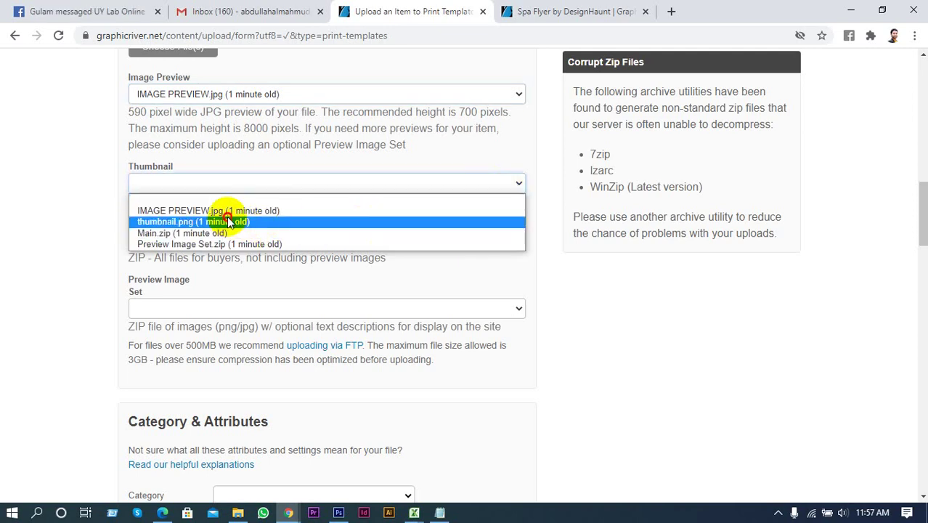
pyautogui.click(228, 222)
# Assign Main.zip as the item's main file and Preview Image Set.zip as its preview image set
pyautogui.scroll(-1, 430, 245)
pyautogui.click(521, 177)
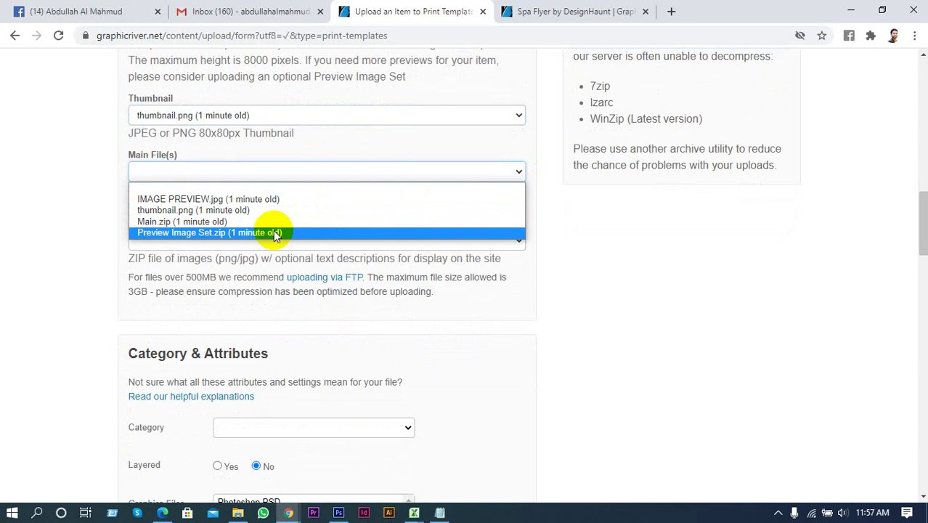
pyautogui.click(270, 222)
pyautogui.scroll(-1, 373, 216)
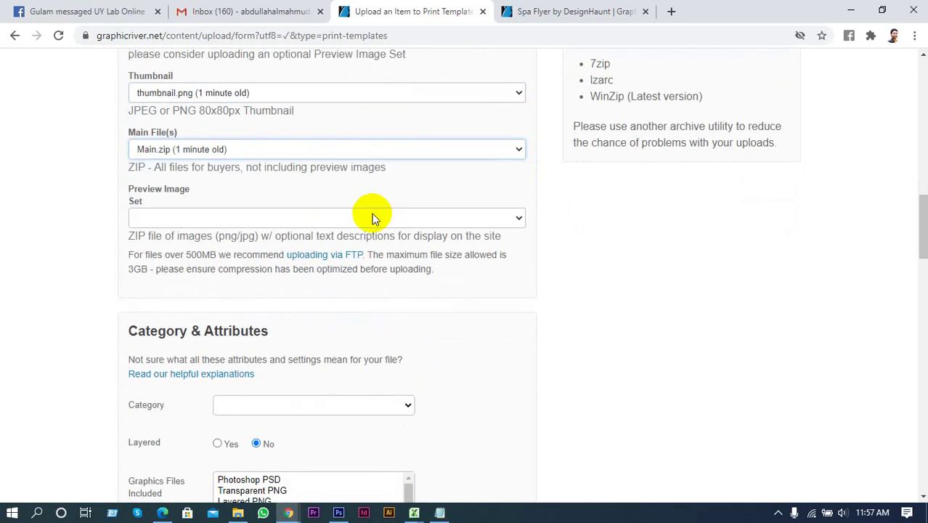
pyautogui.click(446, 210)
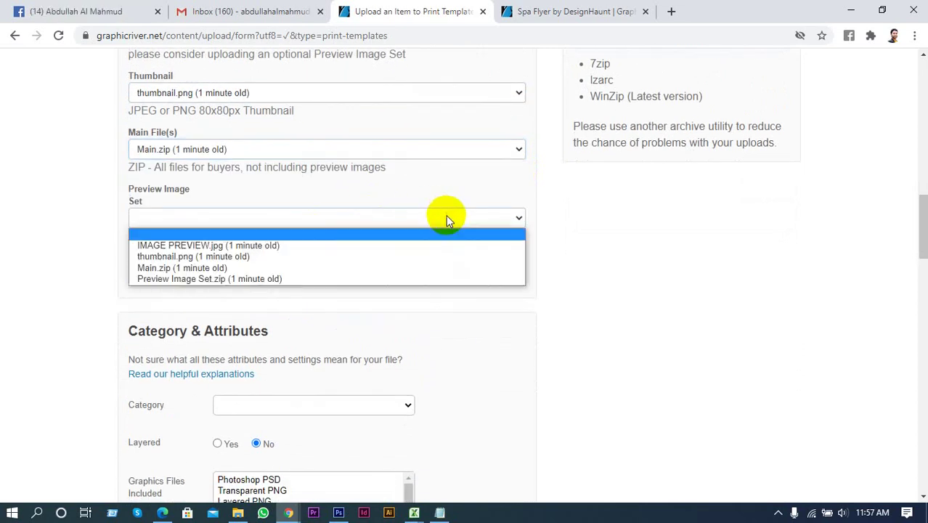
pyautogui.click(270, 278)
pyautogui.click(596, 287)
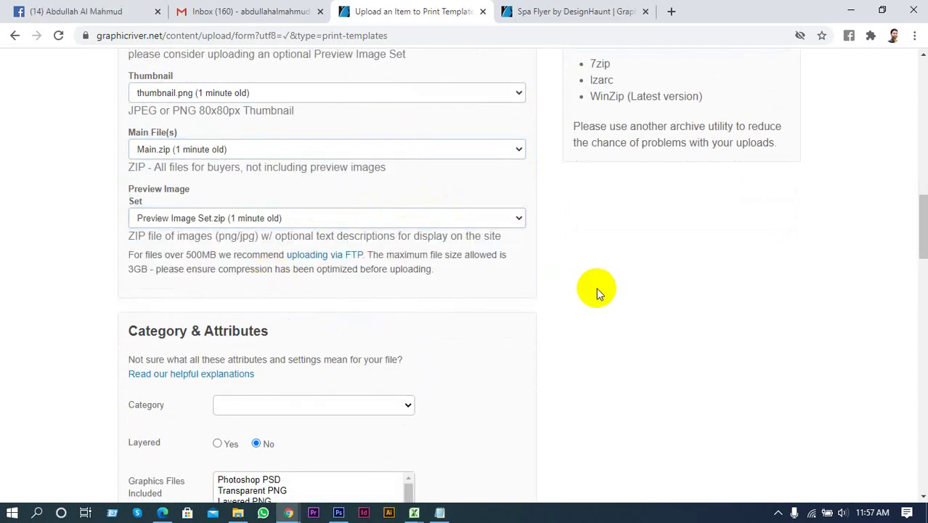
# Review the item's name, HTML description, uploaded files and file assignments on the upload form
pyautogui.scroll(6, 581, 312)
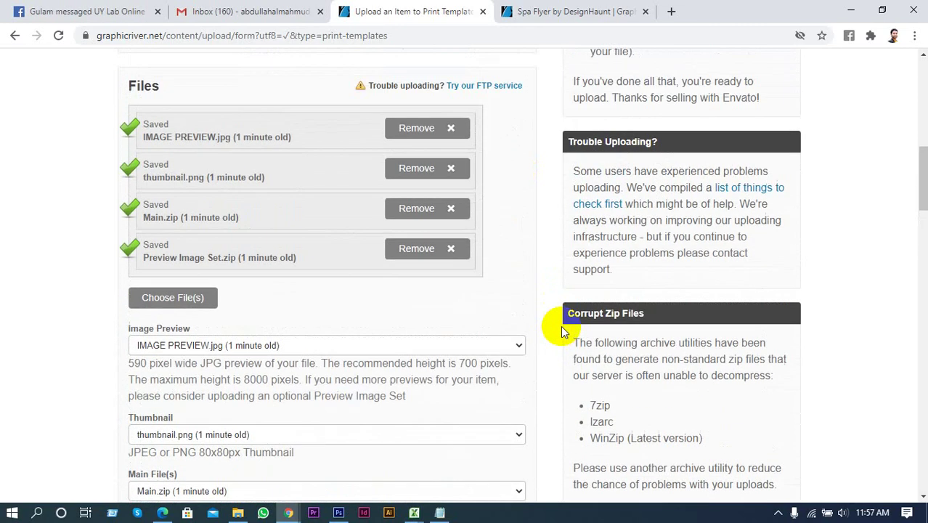
pyautogui.scroll(3, 559, 333)
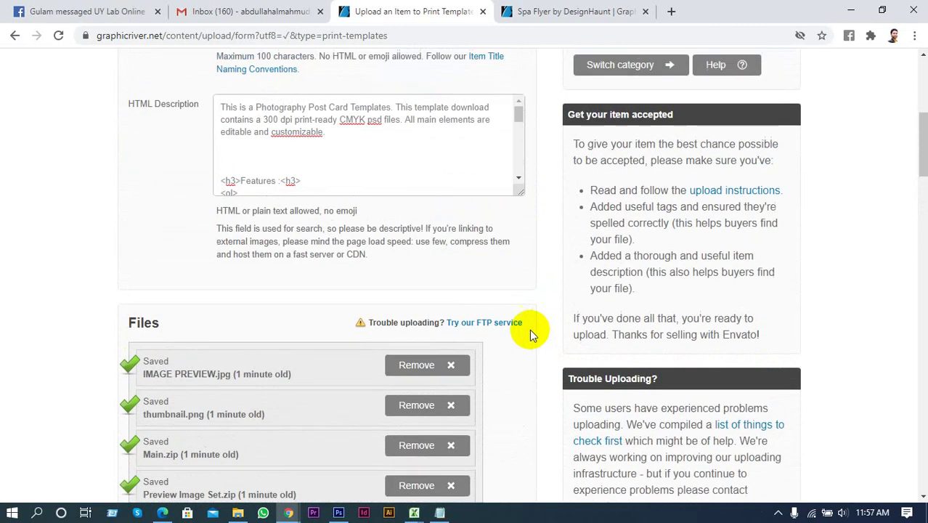
pyautogui.scroll(4, 516, 335)
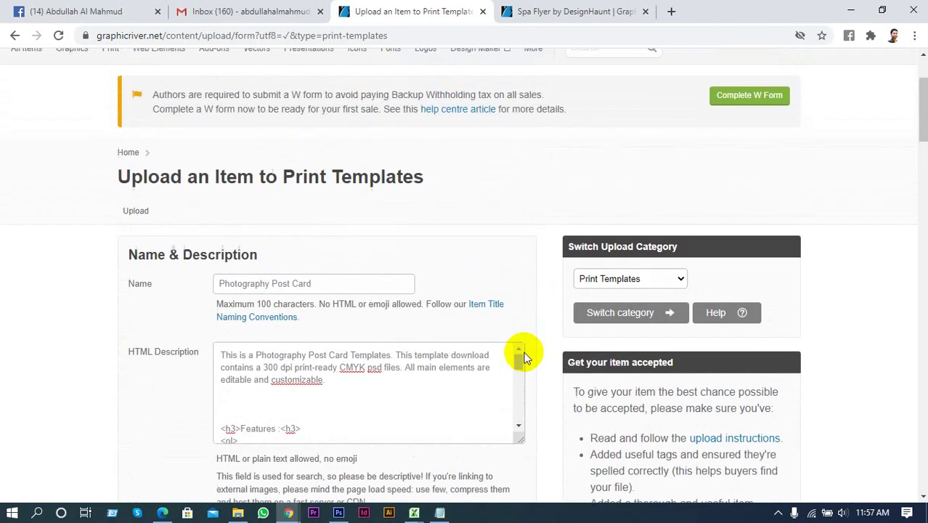
pyautogui.scroll(-3, 556, 338)
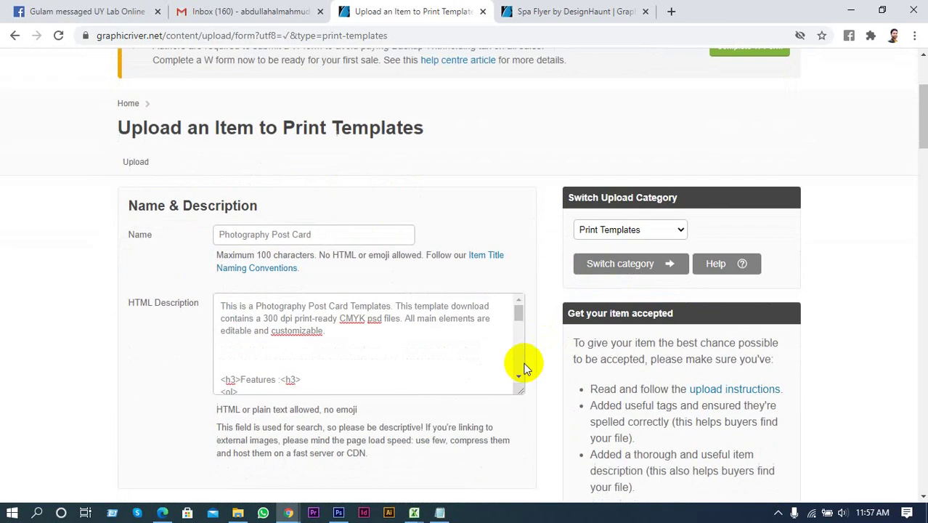
pyautogui.scroll(-1, 535, 374)
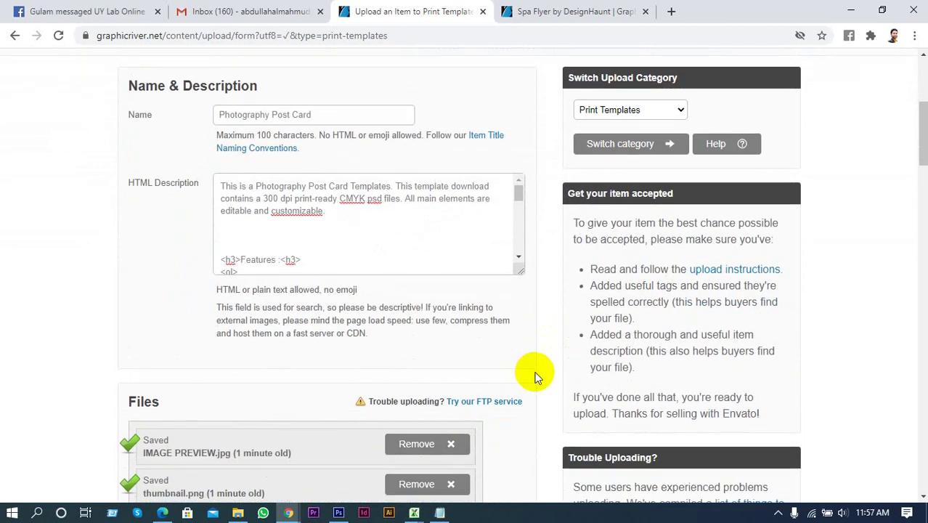
pyautogui.scroll(-2, 537, 378)
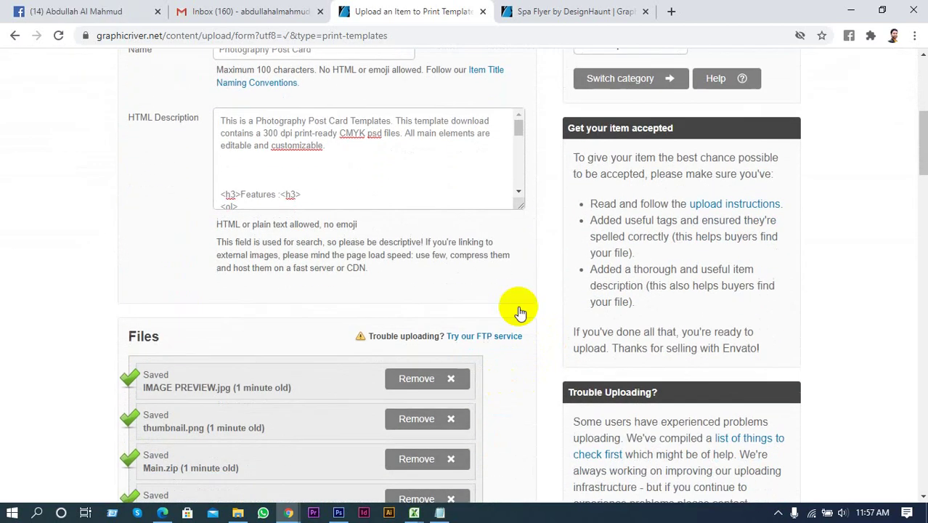
pyautogui.click(566, 9)
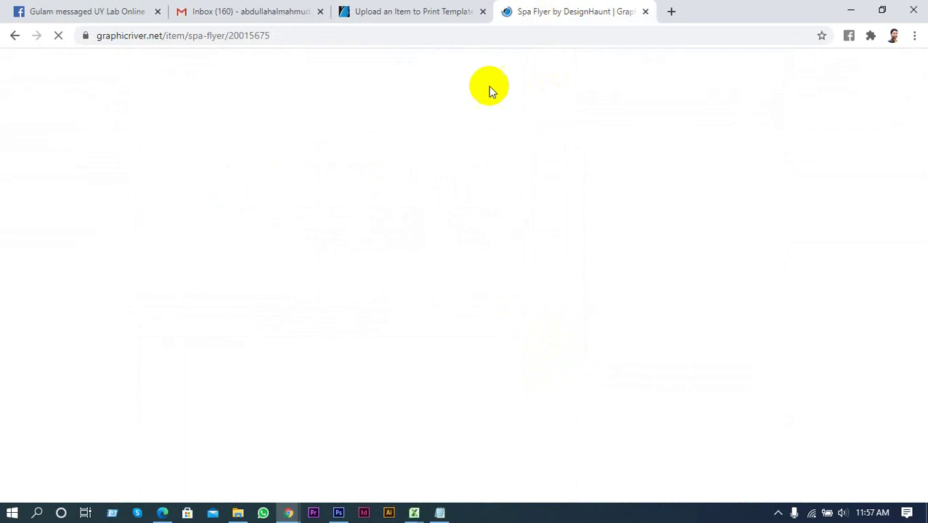
pyautogui.click(406, 12)
pyautogui.scroll(-7, 581, 291)
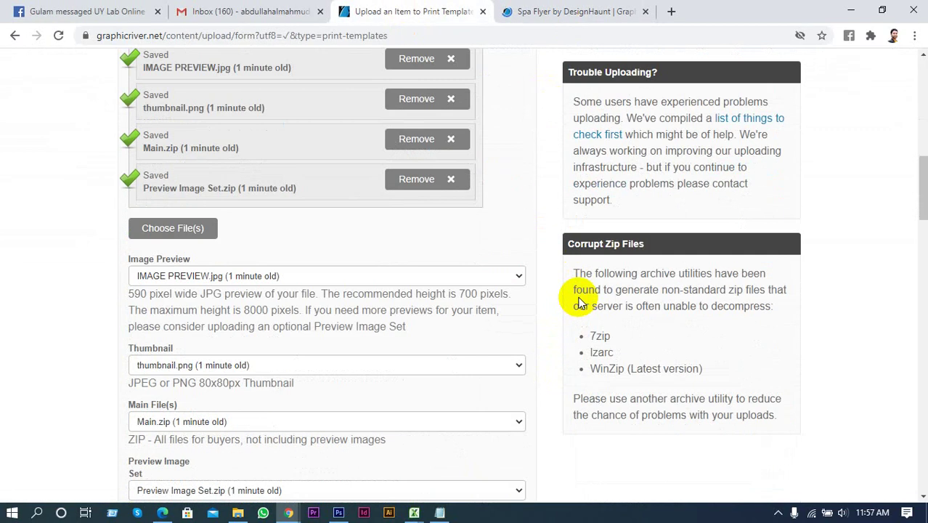
pyautogui.scroll(-3, 578, 297)
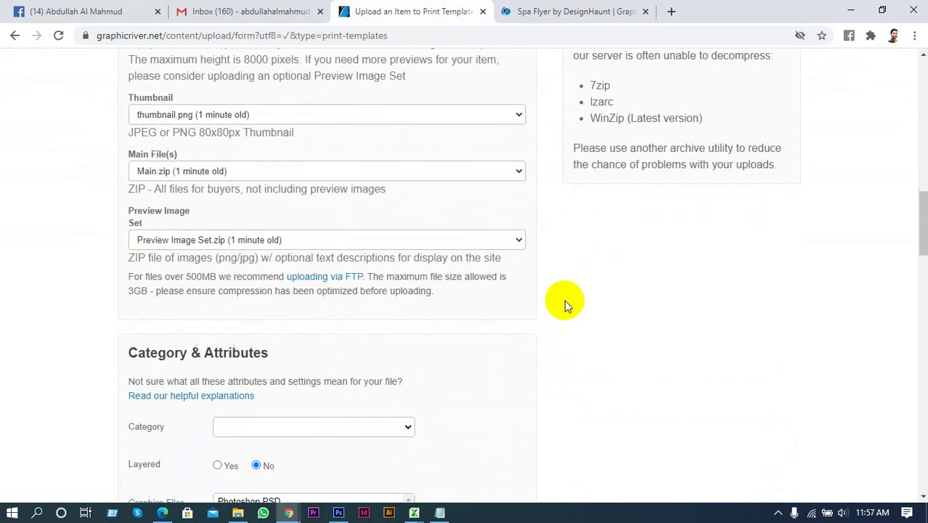
# Set the item's category to Cards & Invites under Print Templates
pyautogui.scroll(-1, 534, 313)
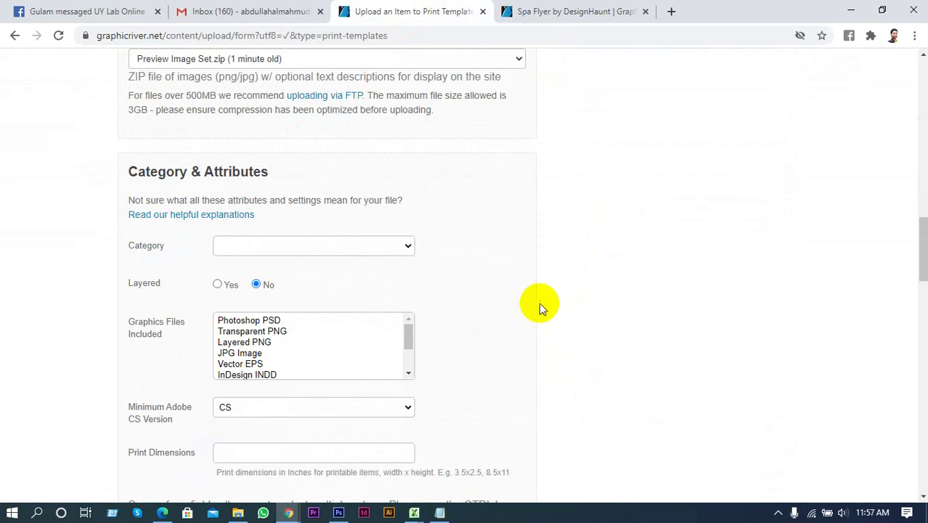
pyautogui.scroll(-1, 541, 301)
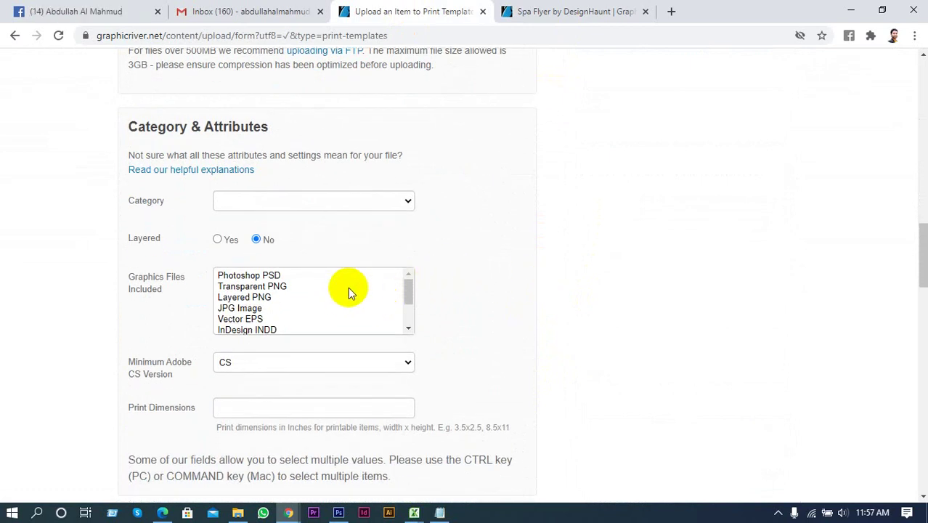
pyautogui.click(341, 217)
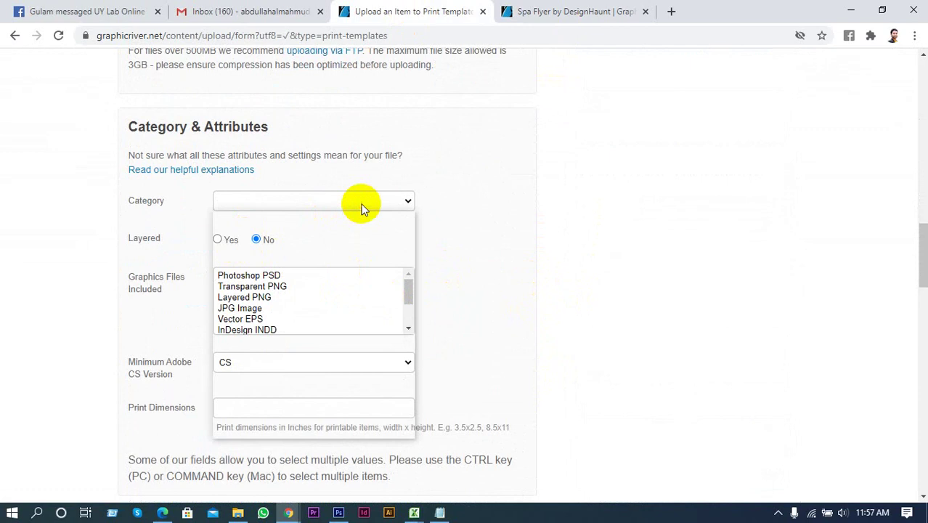
pyautogui.click(435, 202)
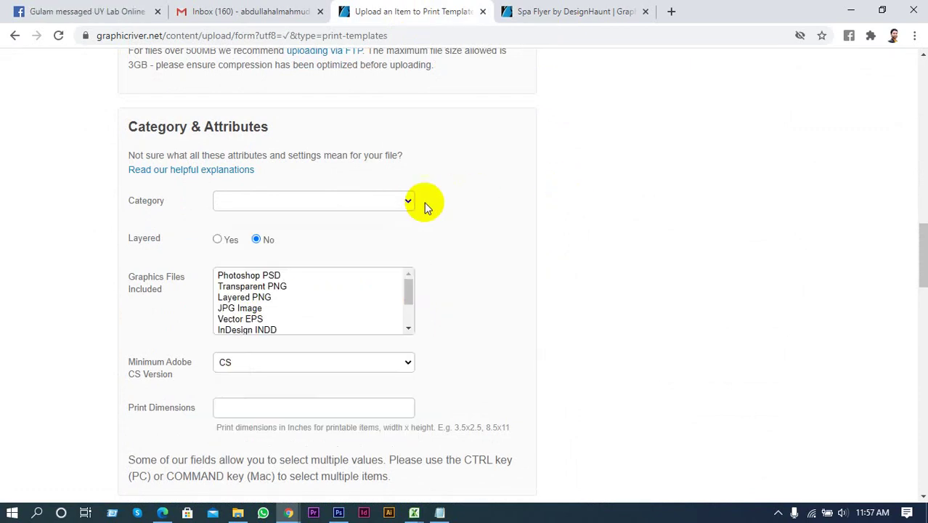
pyautogui.click(398, 200)
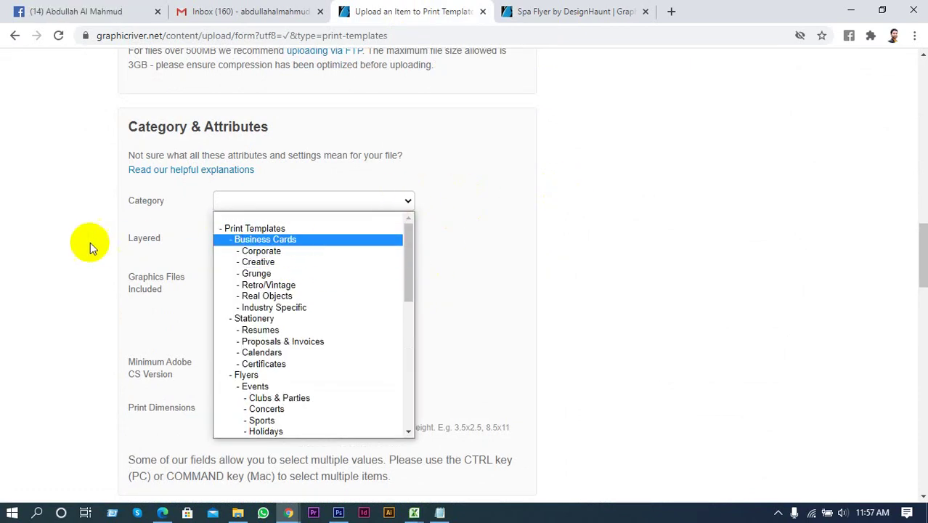
pyautogui.click(87, 266)
pyautogui.scroll(-1, 87, 266)
pyautogui.click(305, 161)
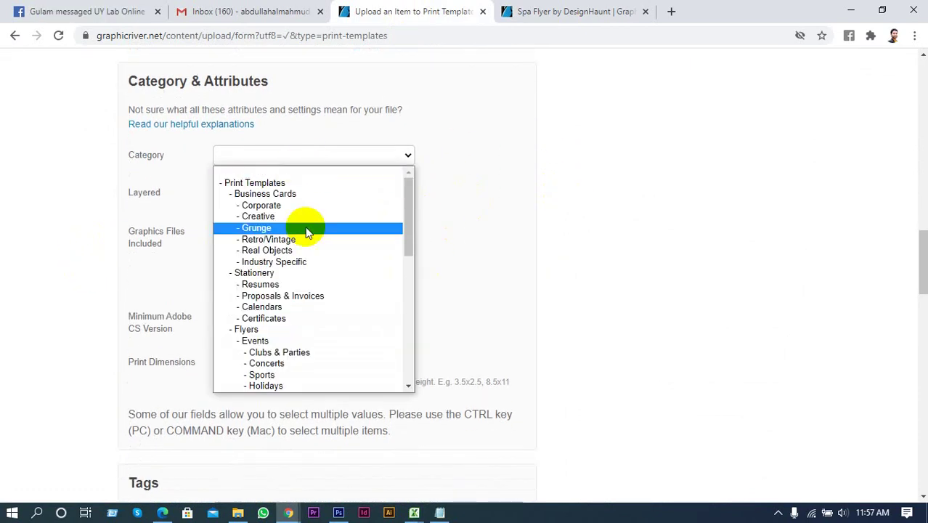
pyautogui.scroll(-1, 266, 331)
pyautogui.scroll(-2, 266, 331)
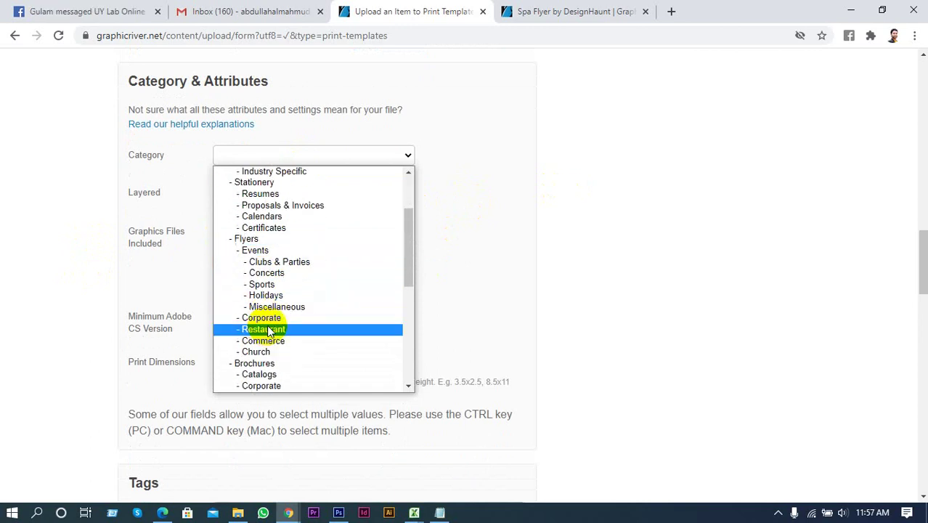
pyautogui.scroll(-2, 282, 326)
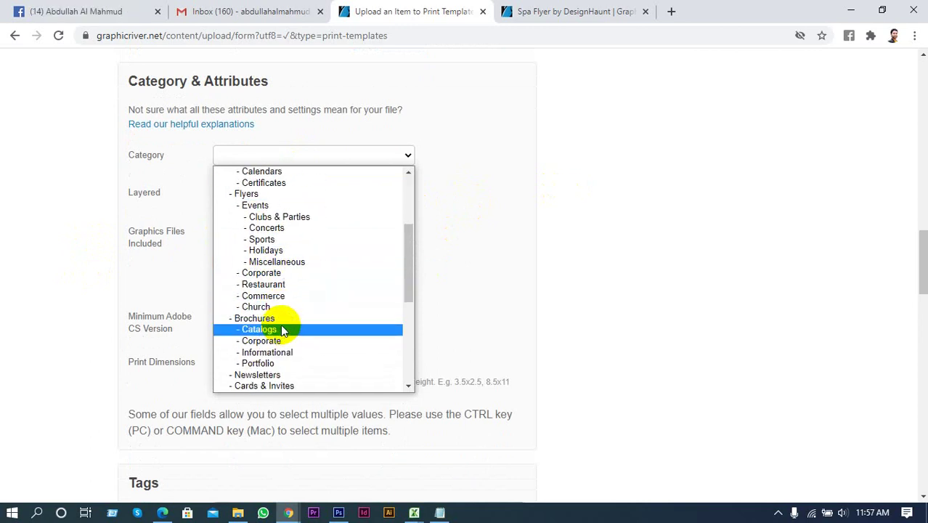
pyautogui.click(272, 385)
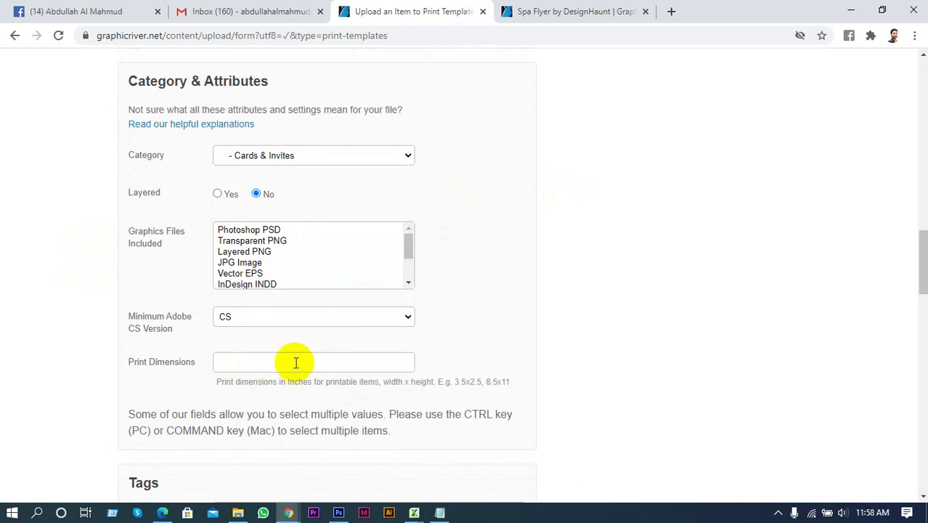
# Mark the item as layered and select Photoshop PSD as the included graphics file type
pyautogui.click(219, 196)
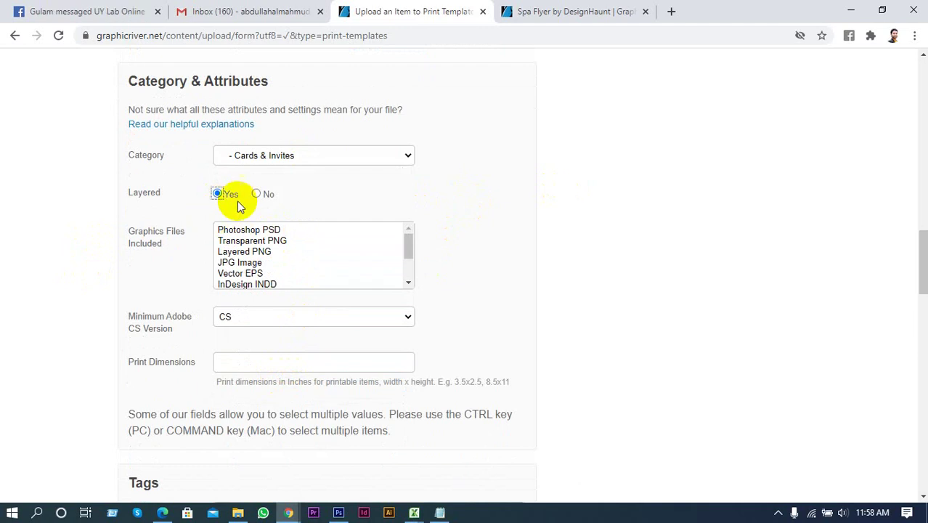
pyautogui.scroll(-2, 306, 245)
pyautogui.scroll(1, 296, 221)
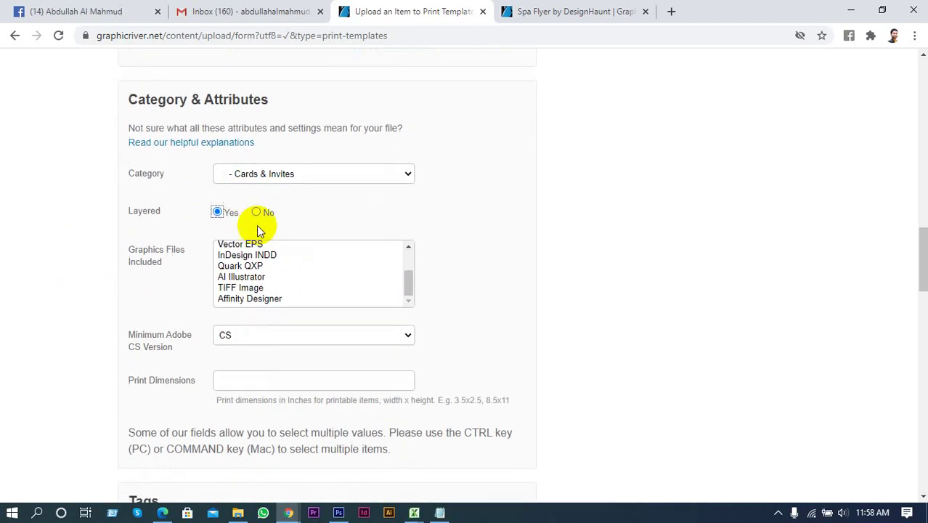
pyautogui.scroll(-1, 256, 225)
pyautogui.scroll(3, 367, 225)
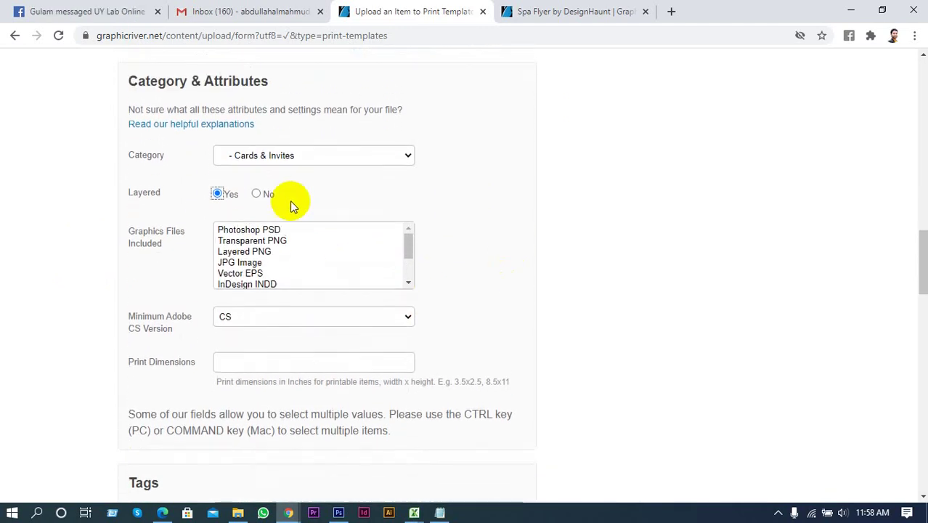
pyautogui.click(239, 228)
pyautogui.scroll(-1, 493, 233)
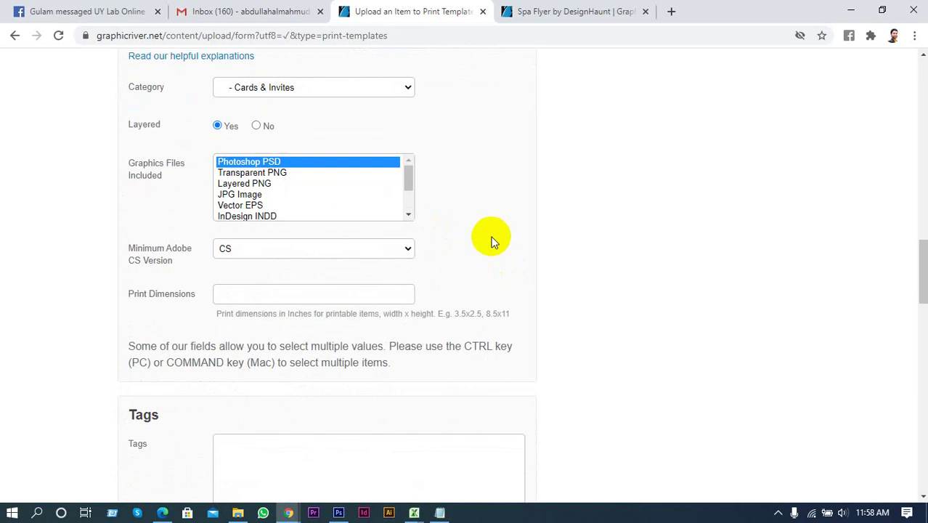
pyautogui.click(491, 241)
pyautogui.scroll(-1, 491, 244)
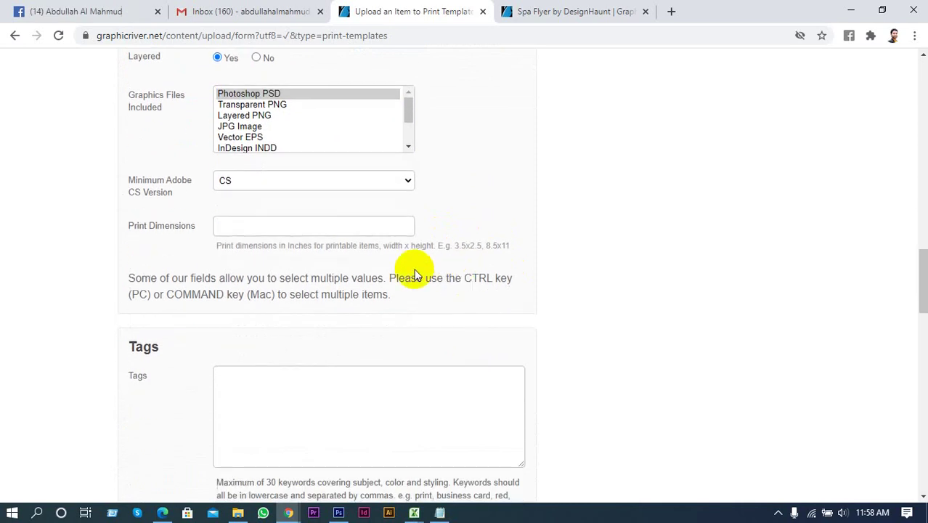
# Set the item's minimum Adobe CS version to CS6 and its print dimensions to 6X4
pyautogui.click(407, 182)
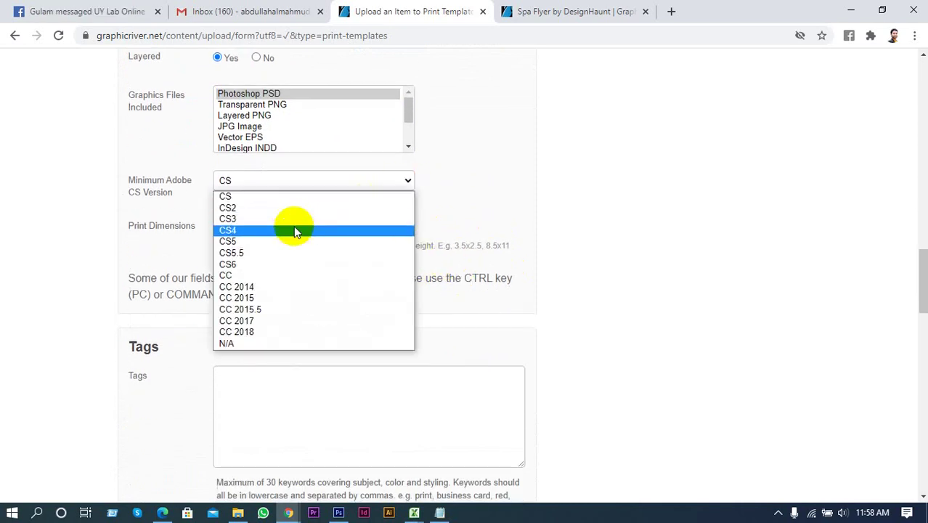
pyautogui.click(252, 266)
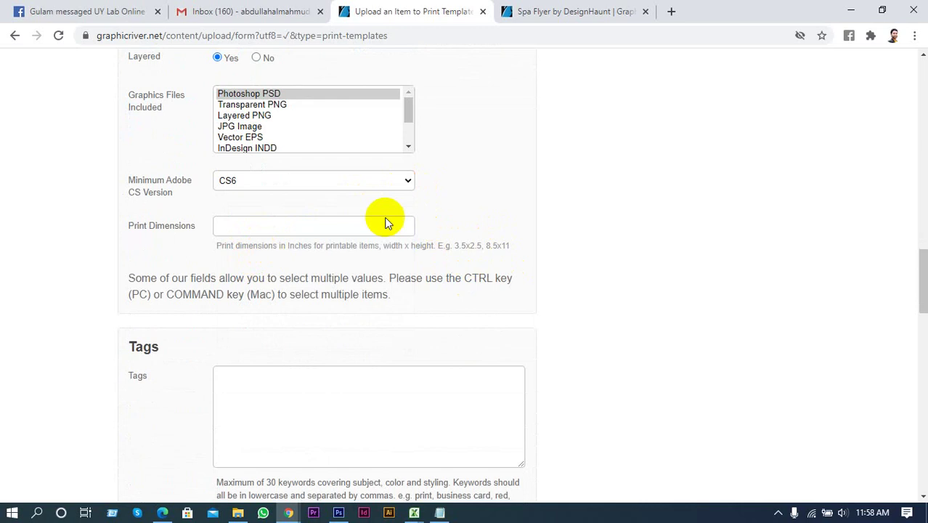
pyautogui.scroll(-1, 466, 185)
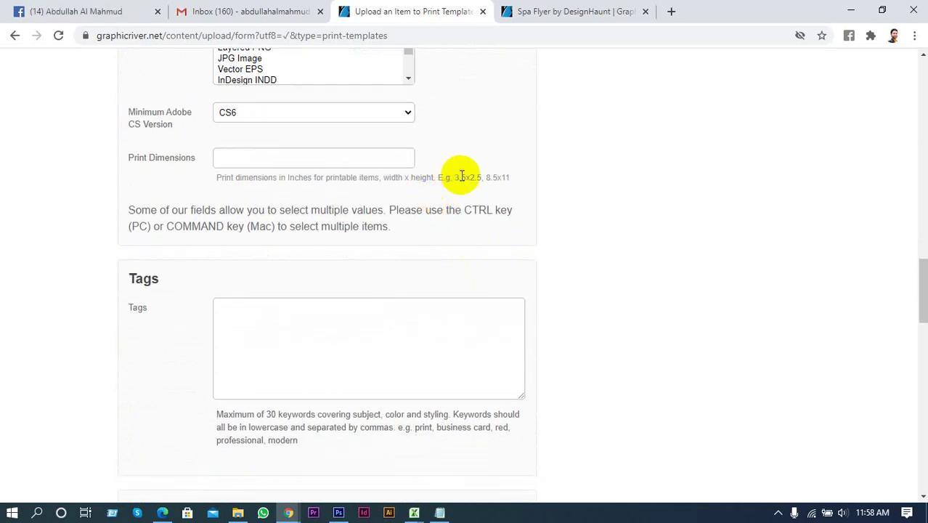
pyautogui.click(345, 166)
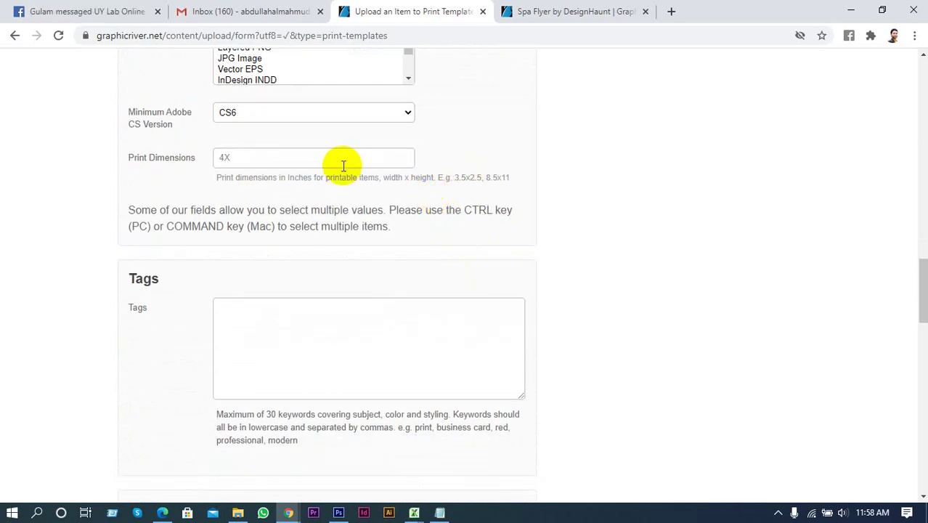
pyautogui.moveTo(343, 165); pyautogui.dragTo(157, 160)
pyautogui.write('6X4')
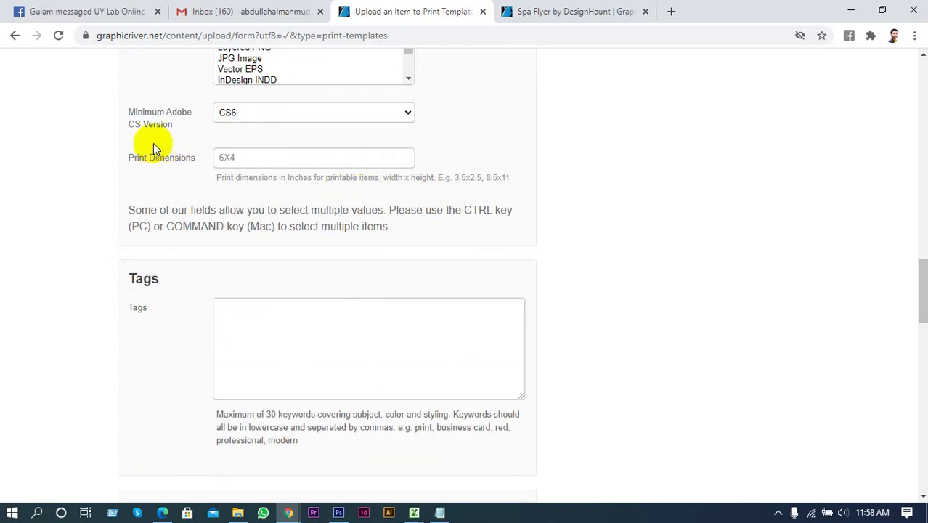
# Switch from the upload form's tags section to the Spa Flyer item page and start a GraphicRiver item search
pyautogui.scroll(-1, 167, 153)
pyautogui.click(334, 236)
pyautogui.scroll(-1, 334, 236)
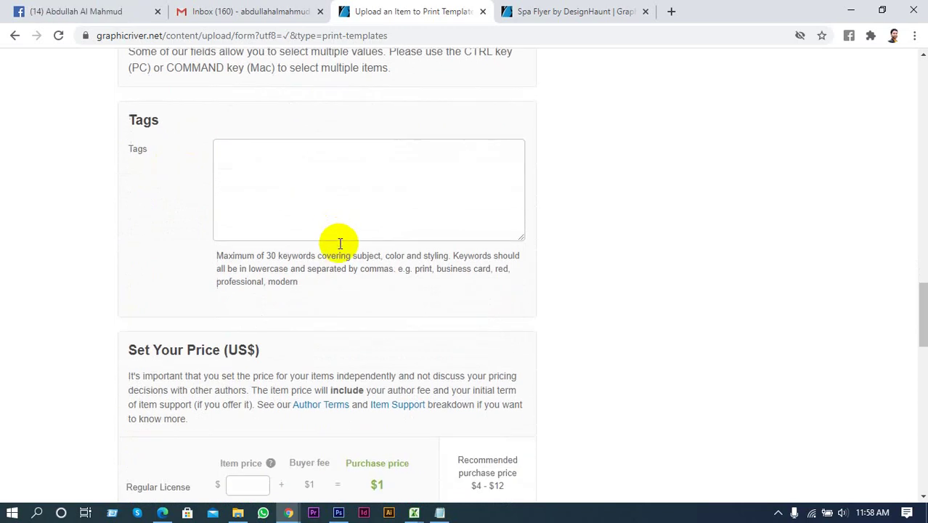
pyautogui.click(532, 16)
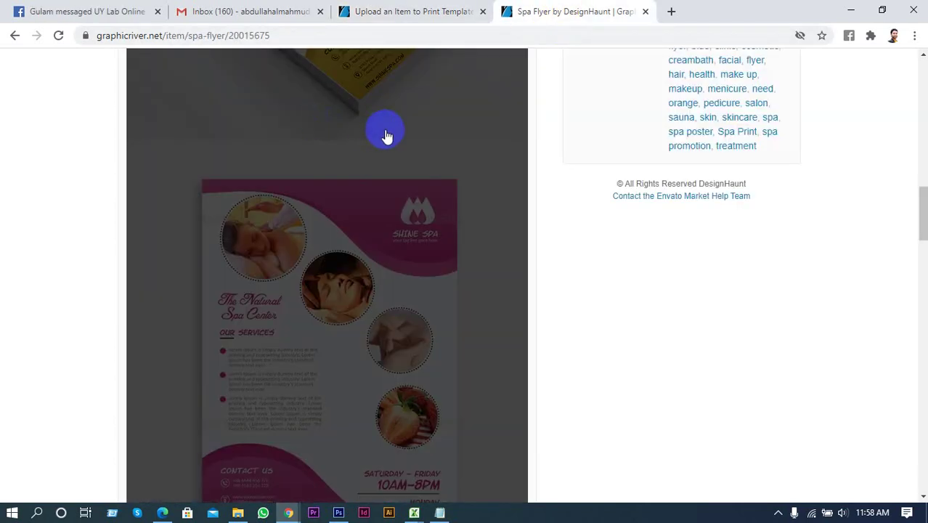
pyautogui.scroll(2, 465, 240)
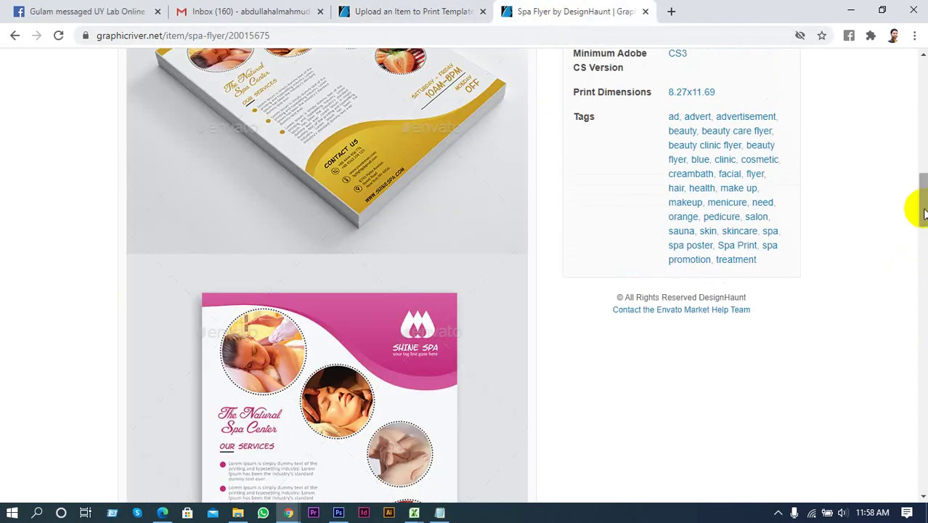
pyautogui.moveTo(913, 207); pyautogui.dragTo(913, 45)
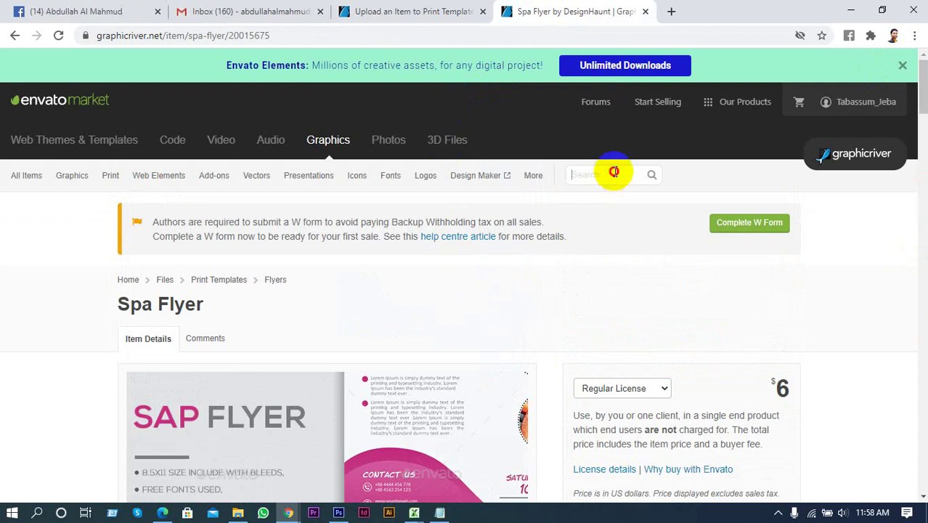
pyautogui.click(614, 173)
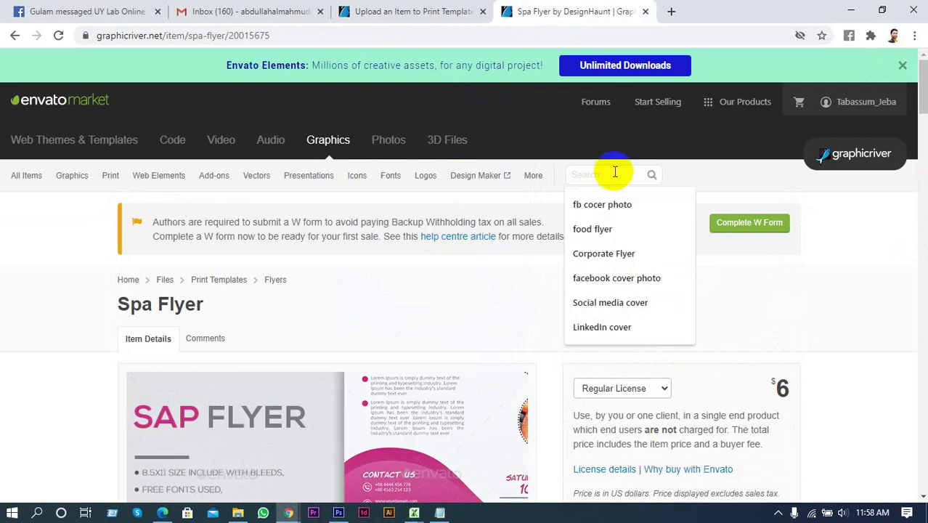
pyautogui.write('CO')
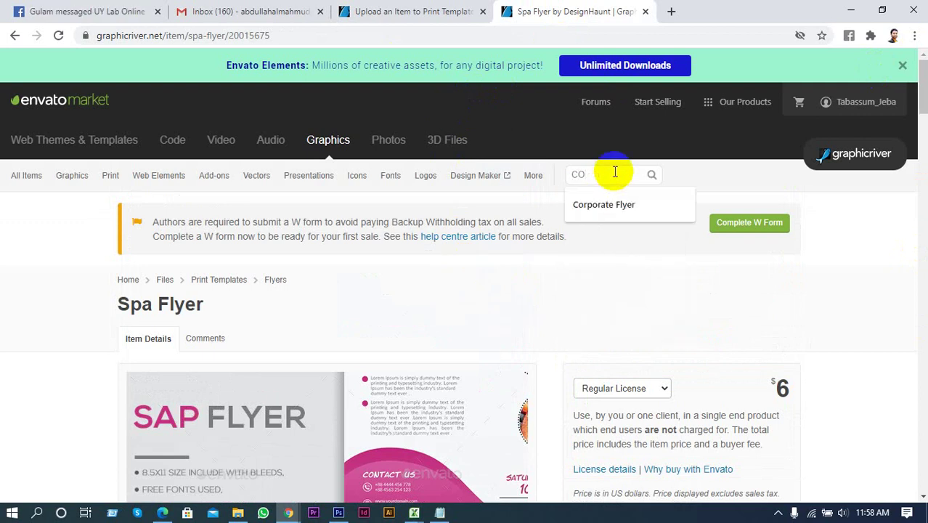
pyautogui.press('BackSpace')
pyautogui.press('BackSpace')
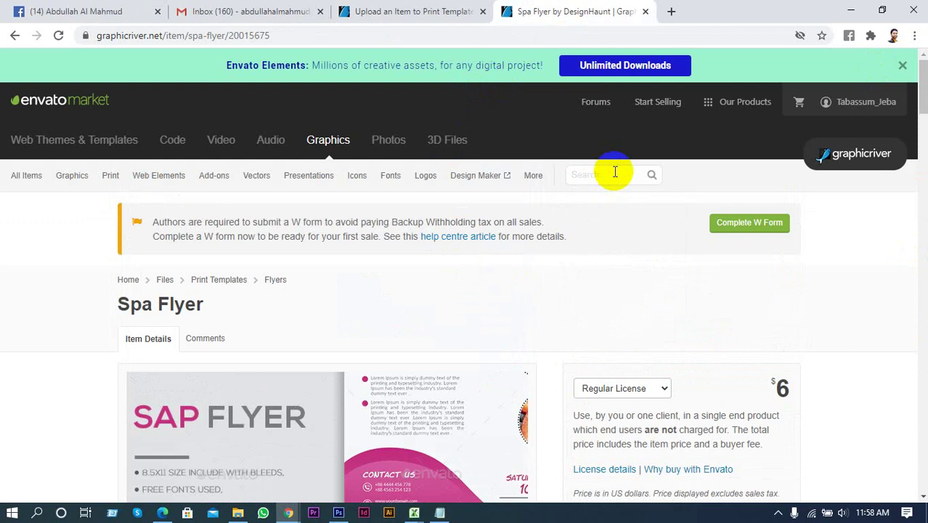